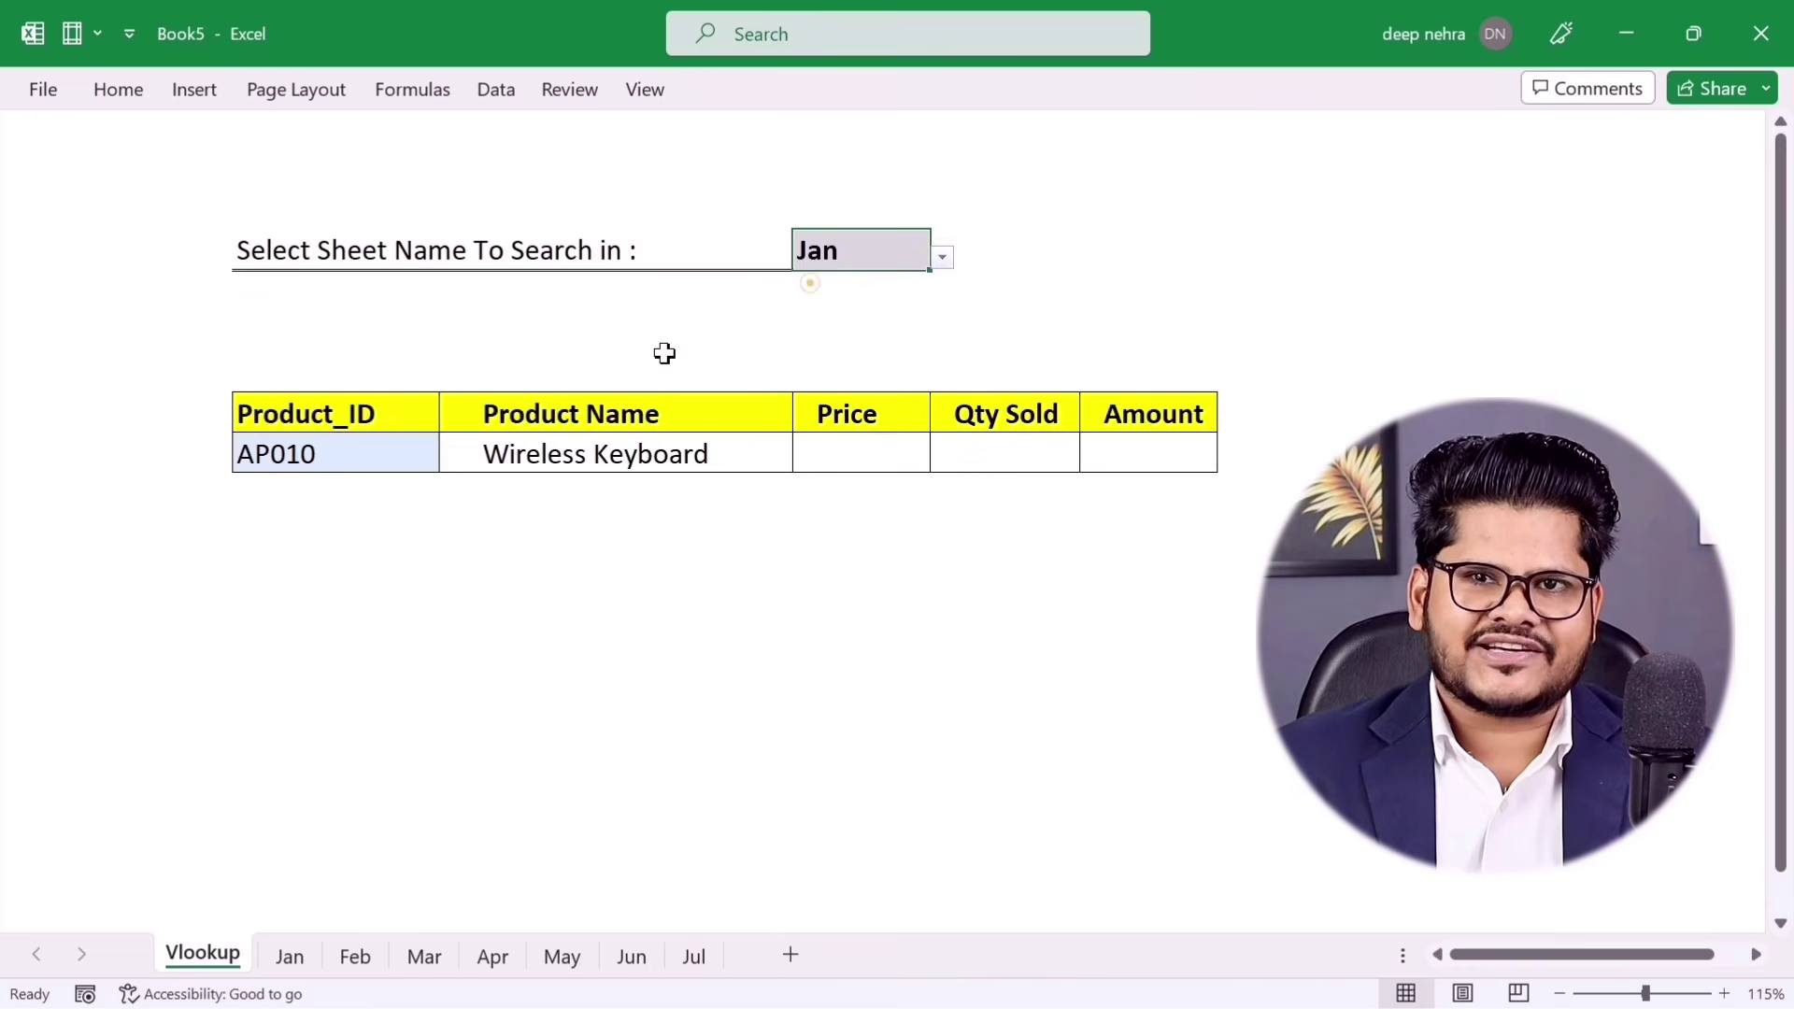
Choose product AP008 on the Vlookup sheet and fill the Product Name formula across Price, Qty Sold and Amount
click(356, 449)
click(450, 460)
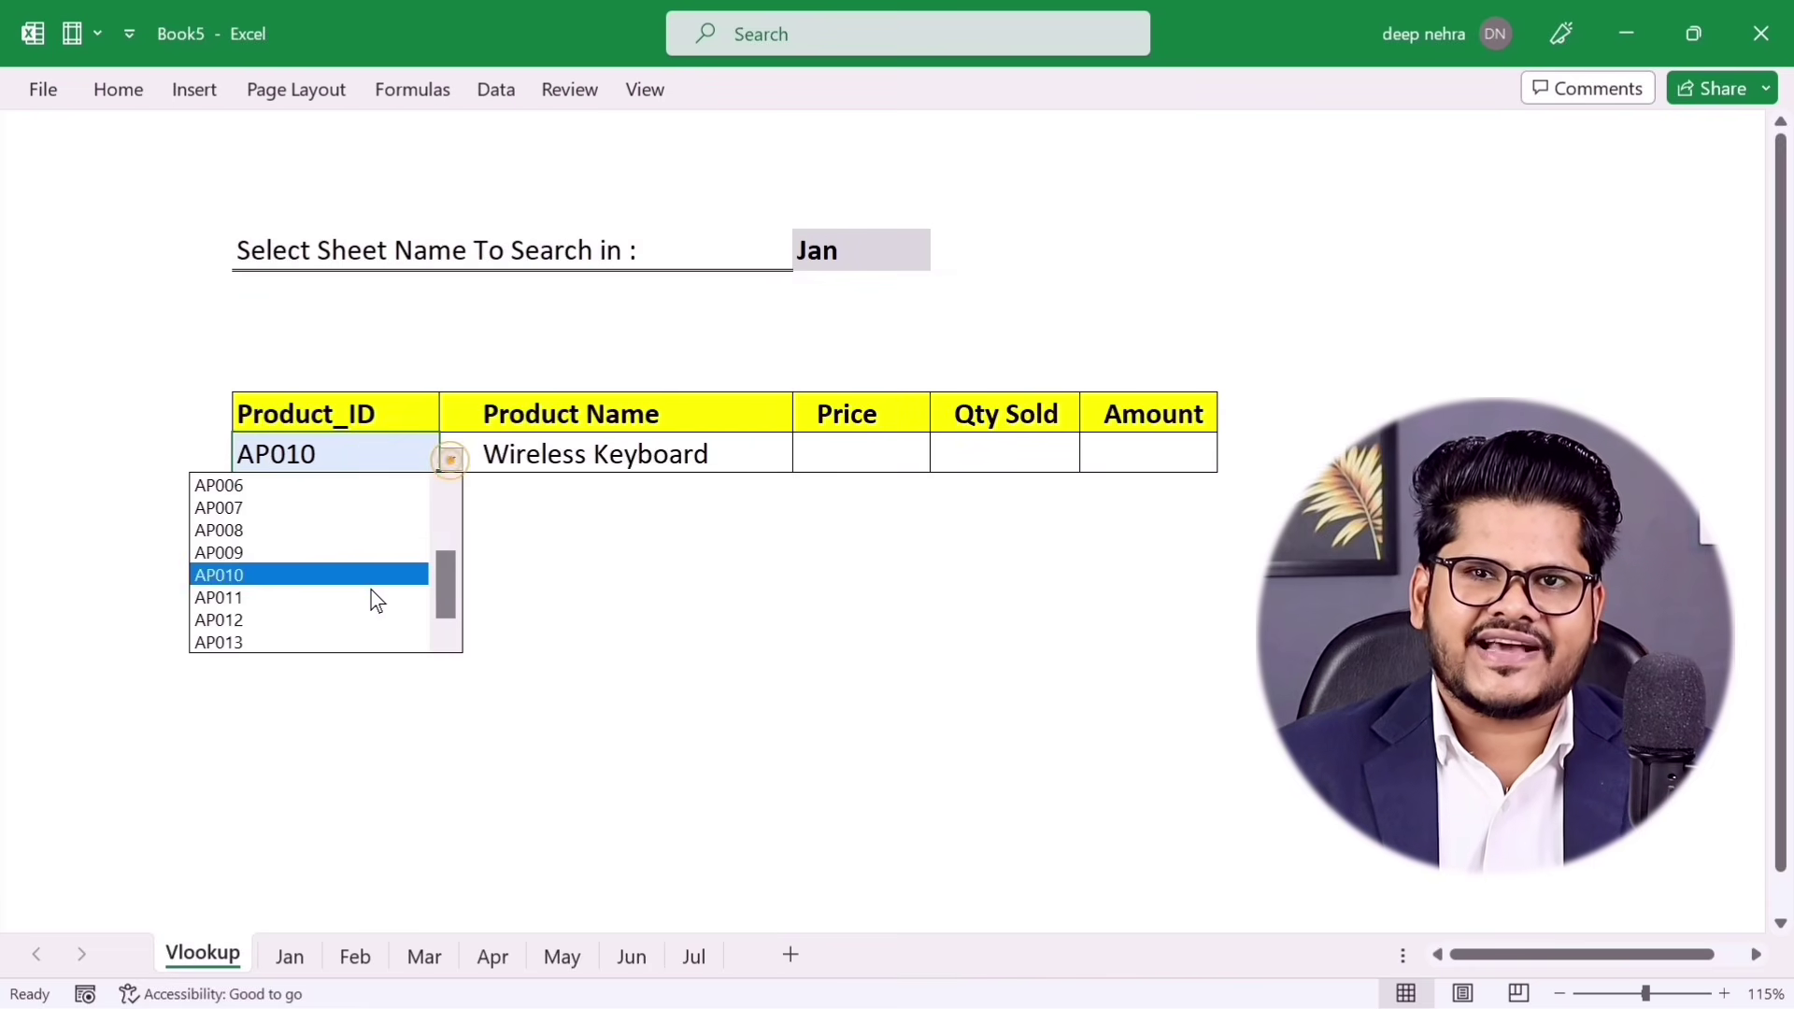
click(341, 529)
click(692, 457)
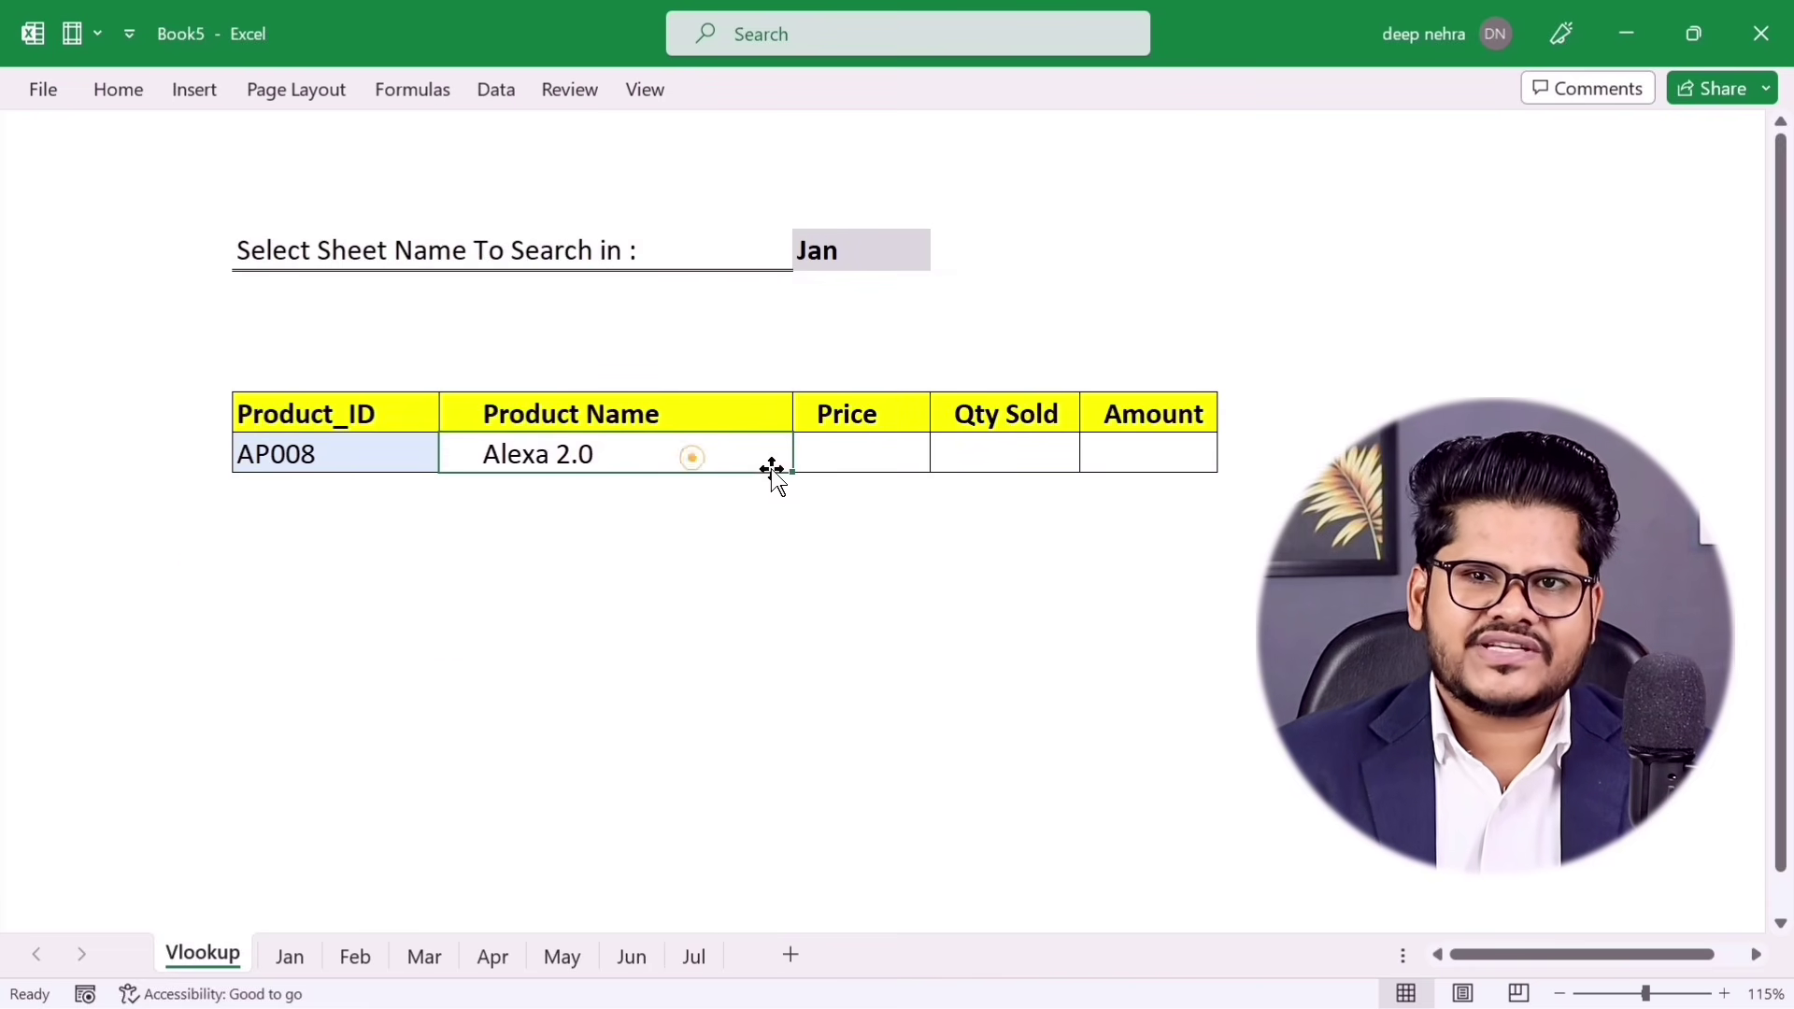
drag(792, 472, 1165, 461)
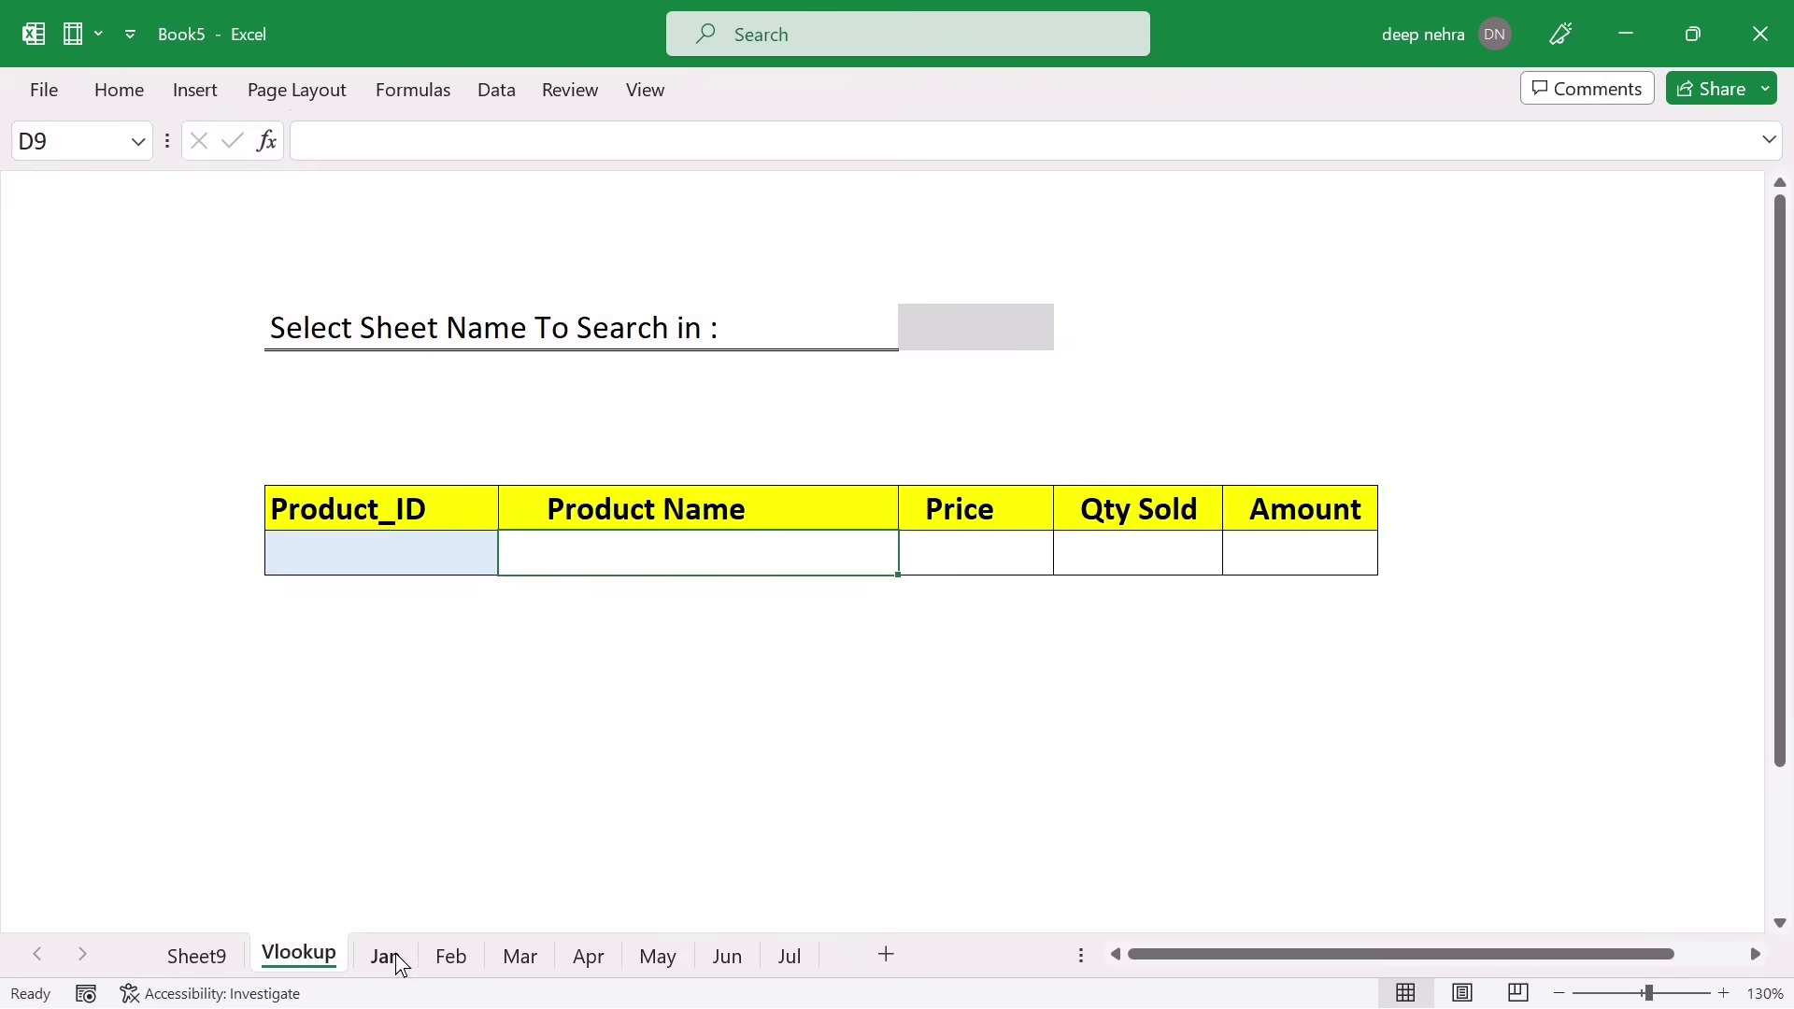
Examine the monthly sheets, comparing the Product_ID, Qty Sold and Amount columns in Jan, Feb, Mar and May
click(394, 955)
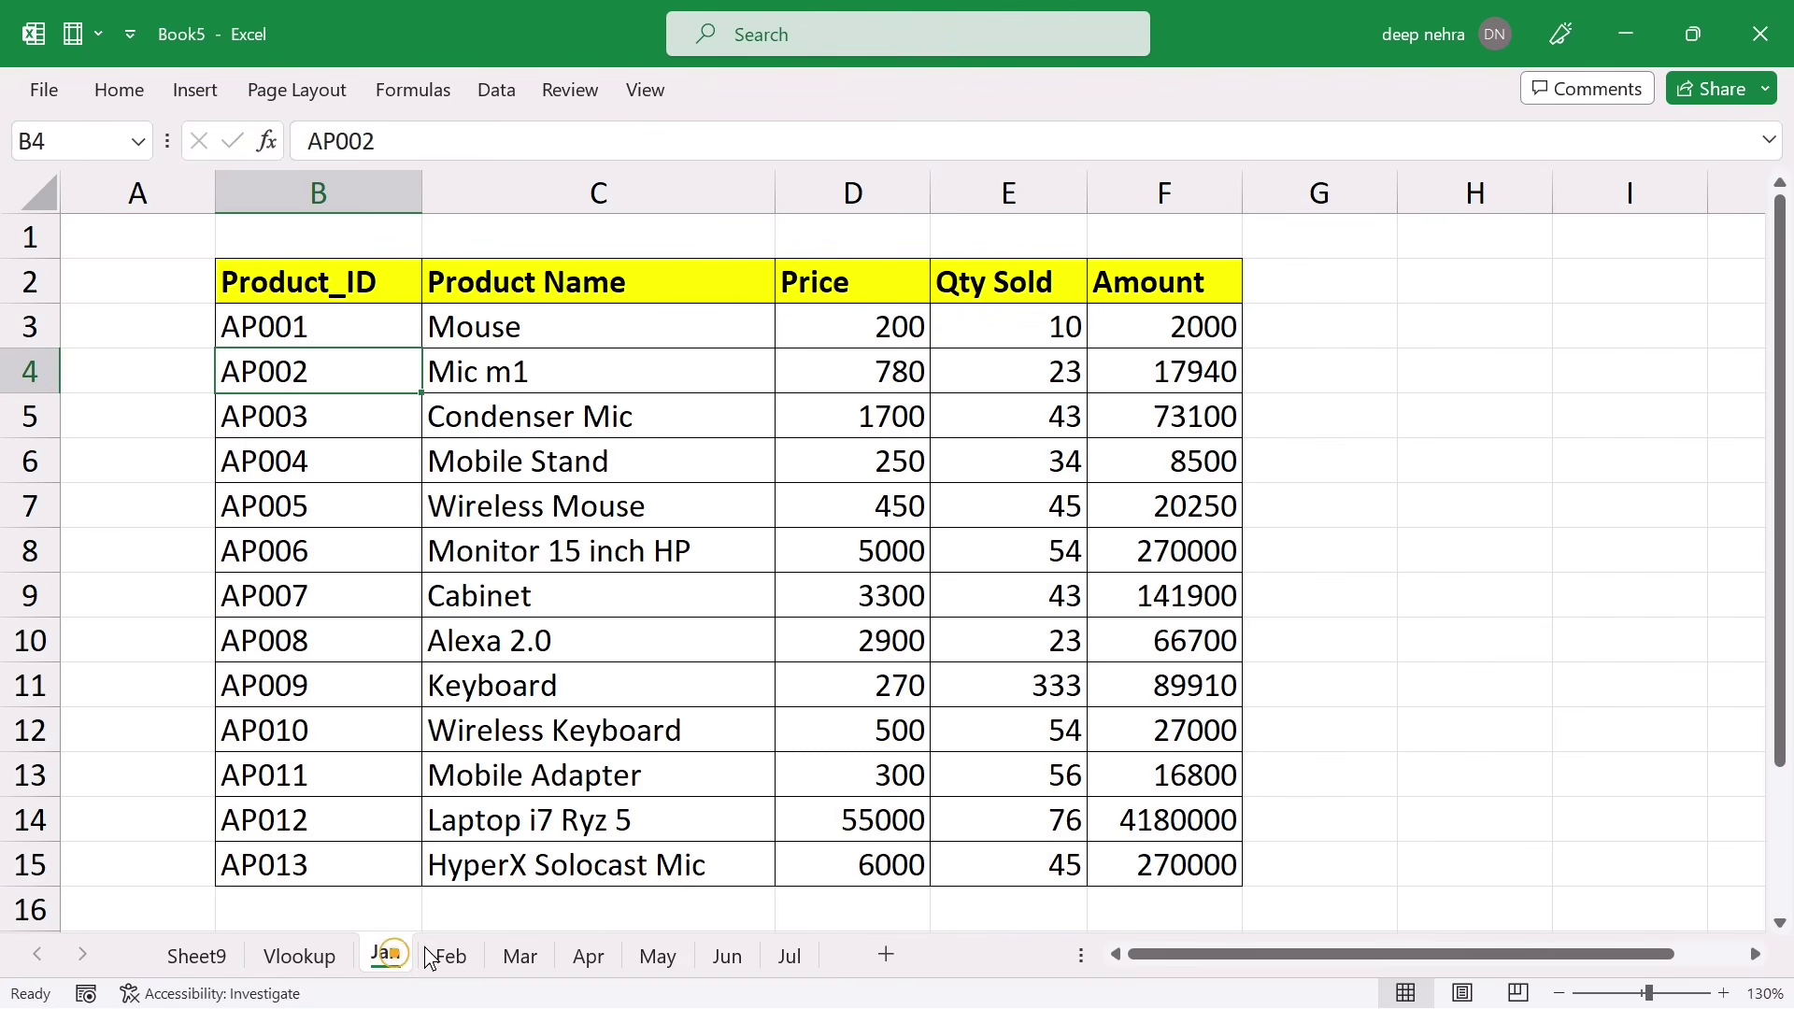
click(452, 957)
click(521, 964)
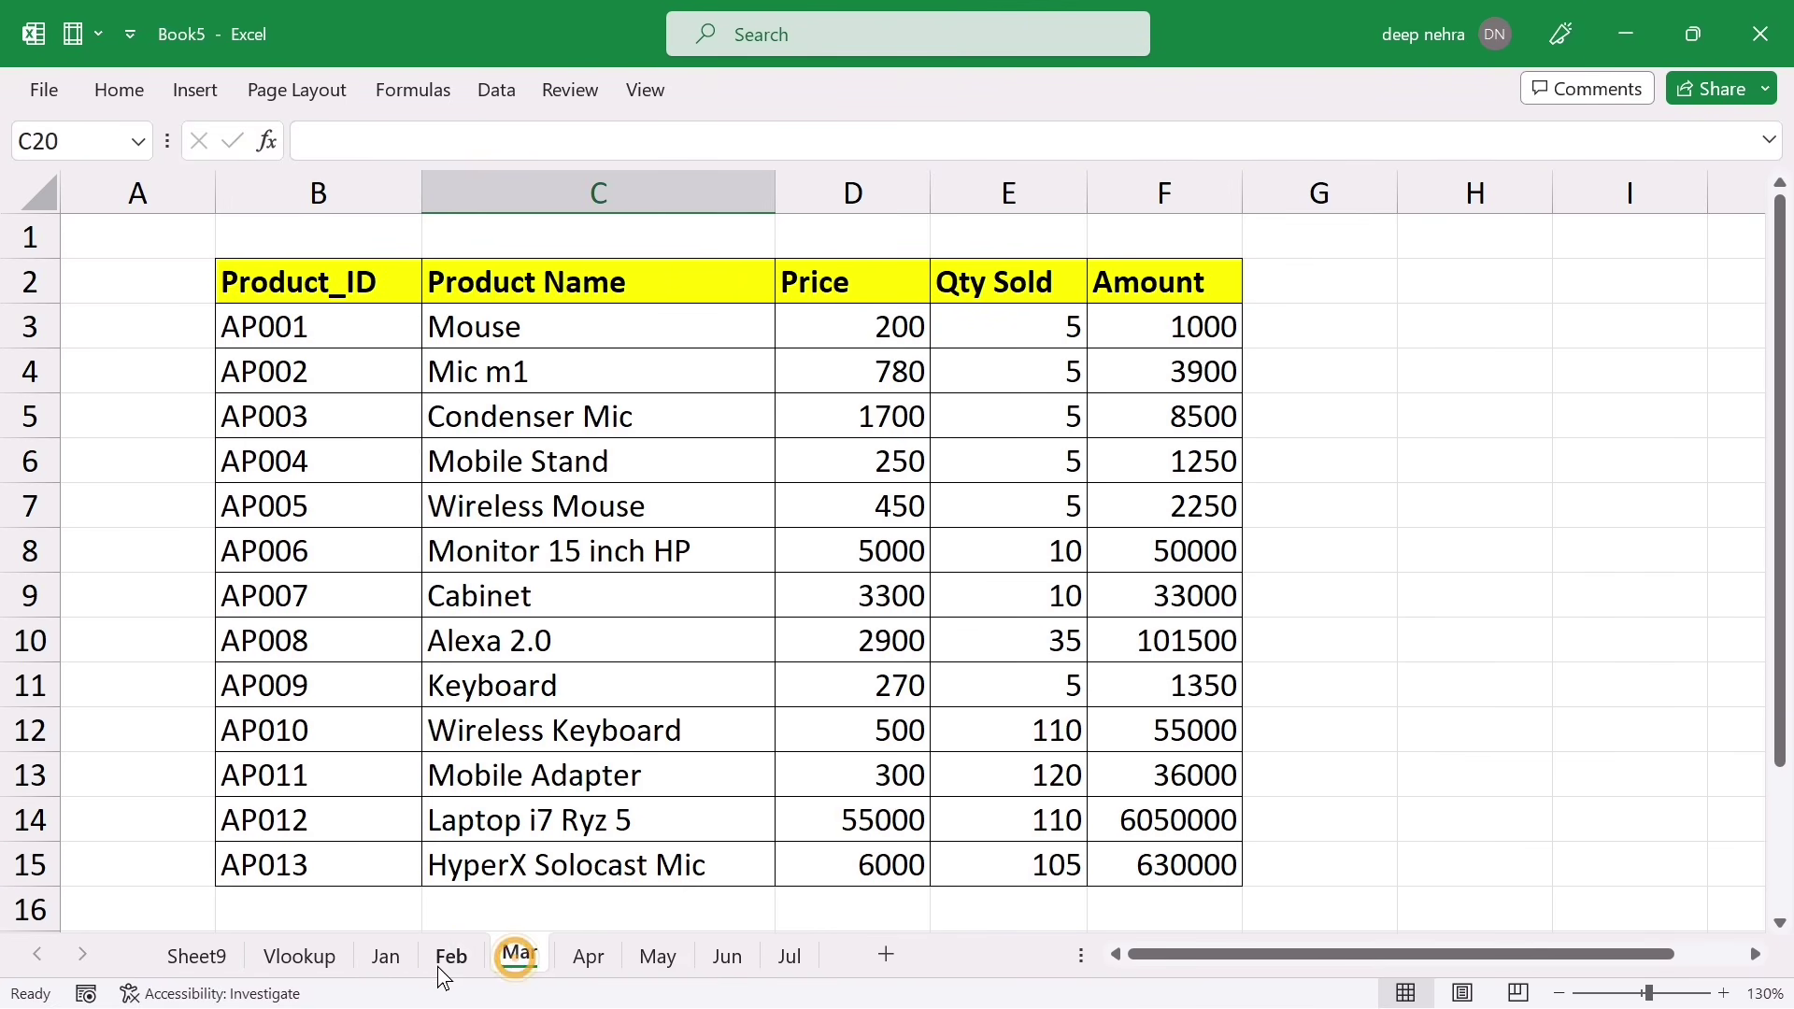
click(385, 964)
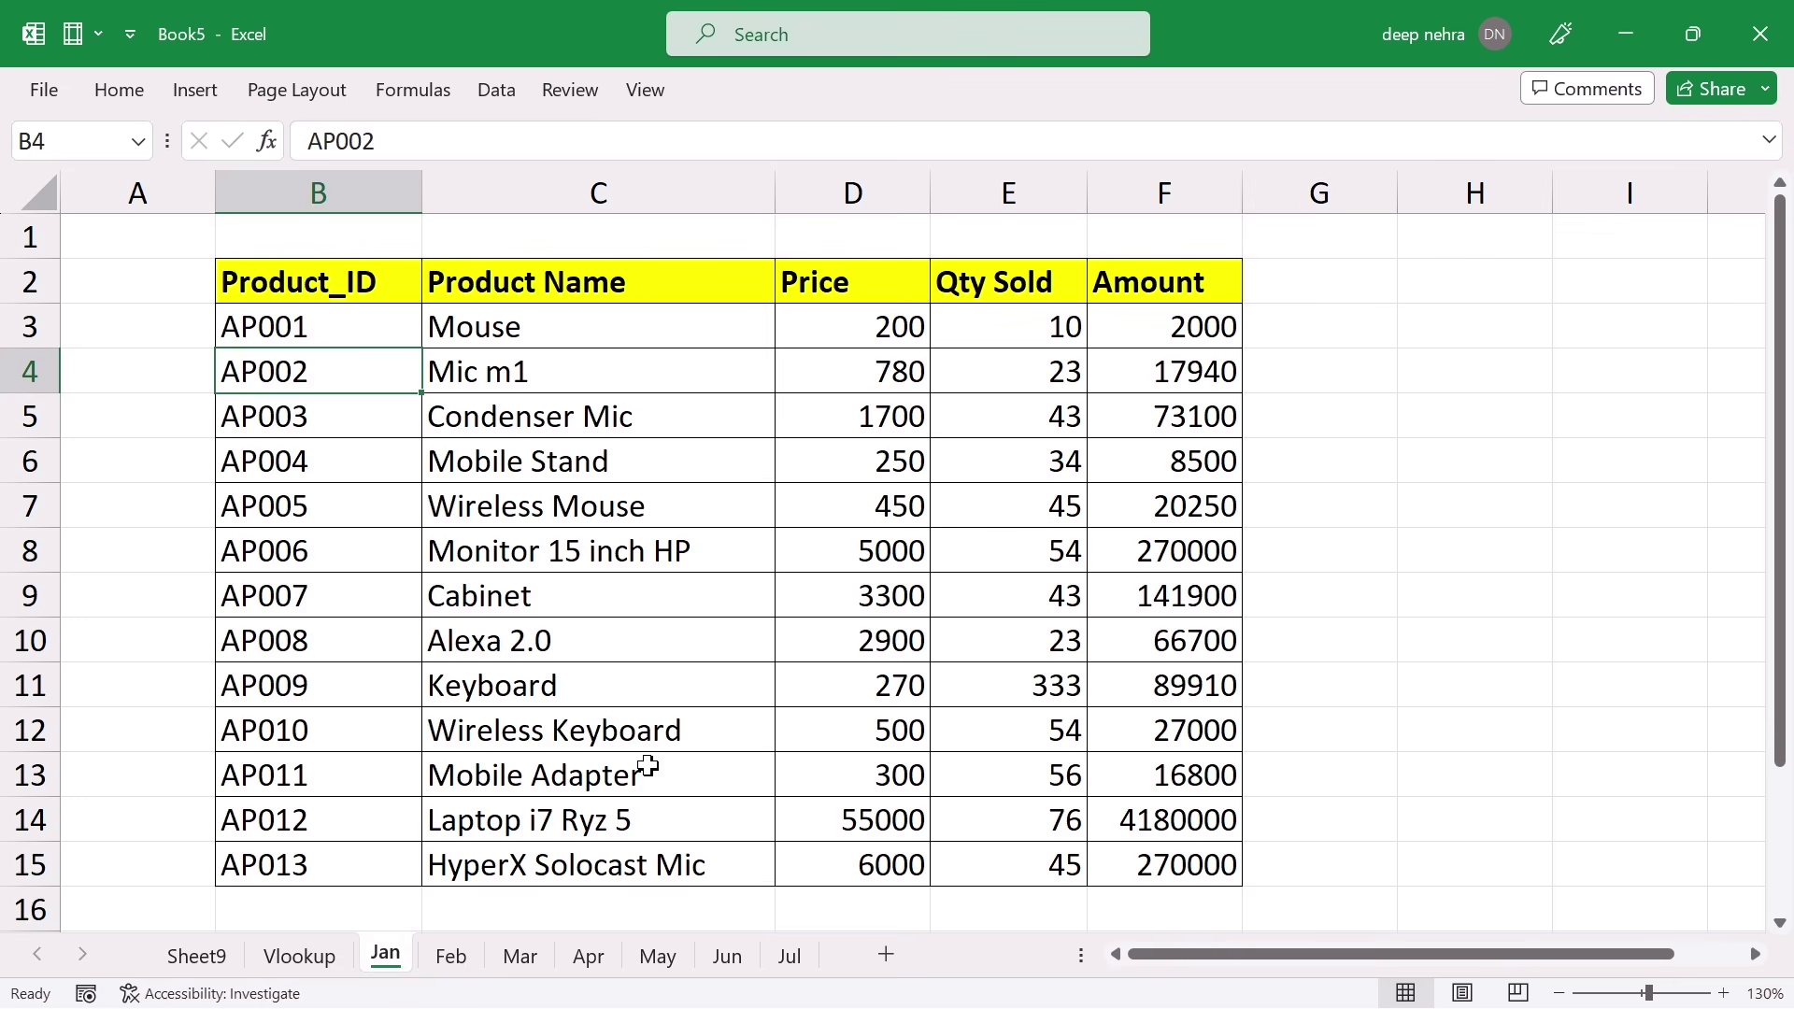
click(451, 963)
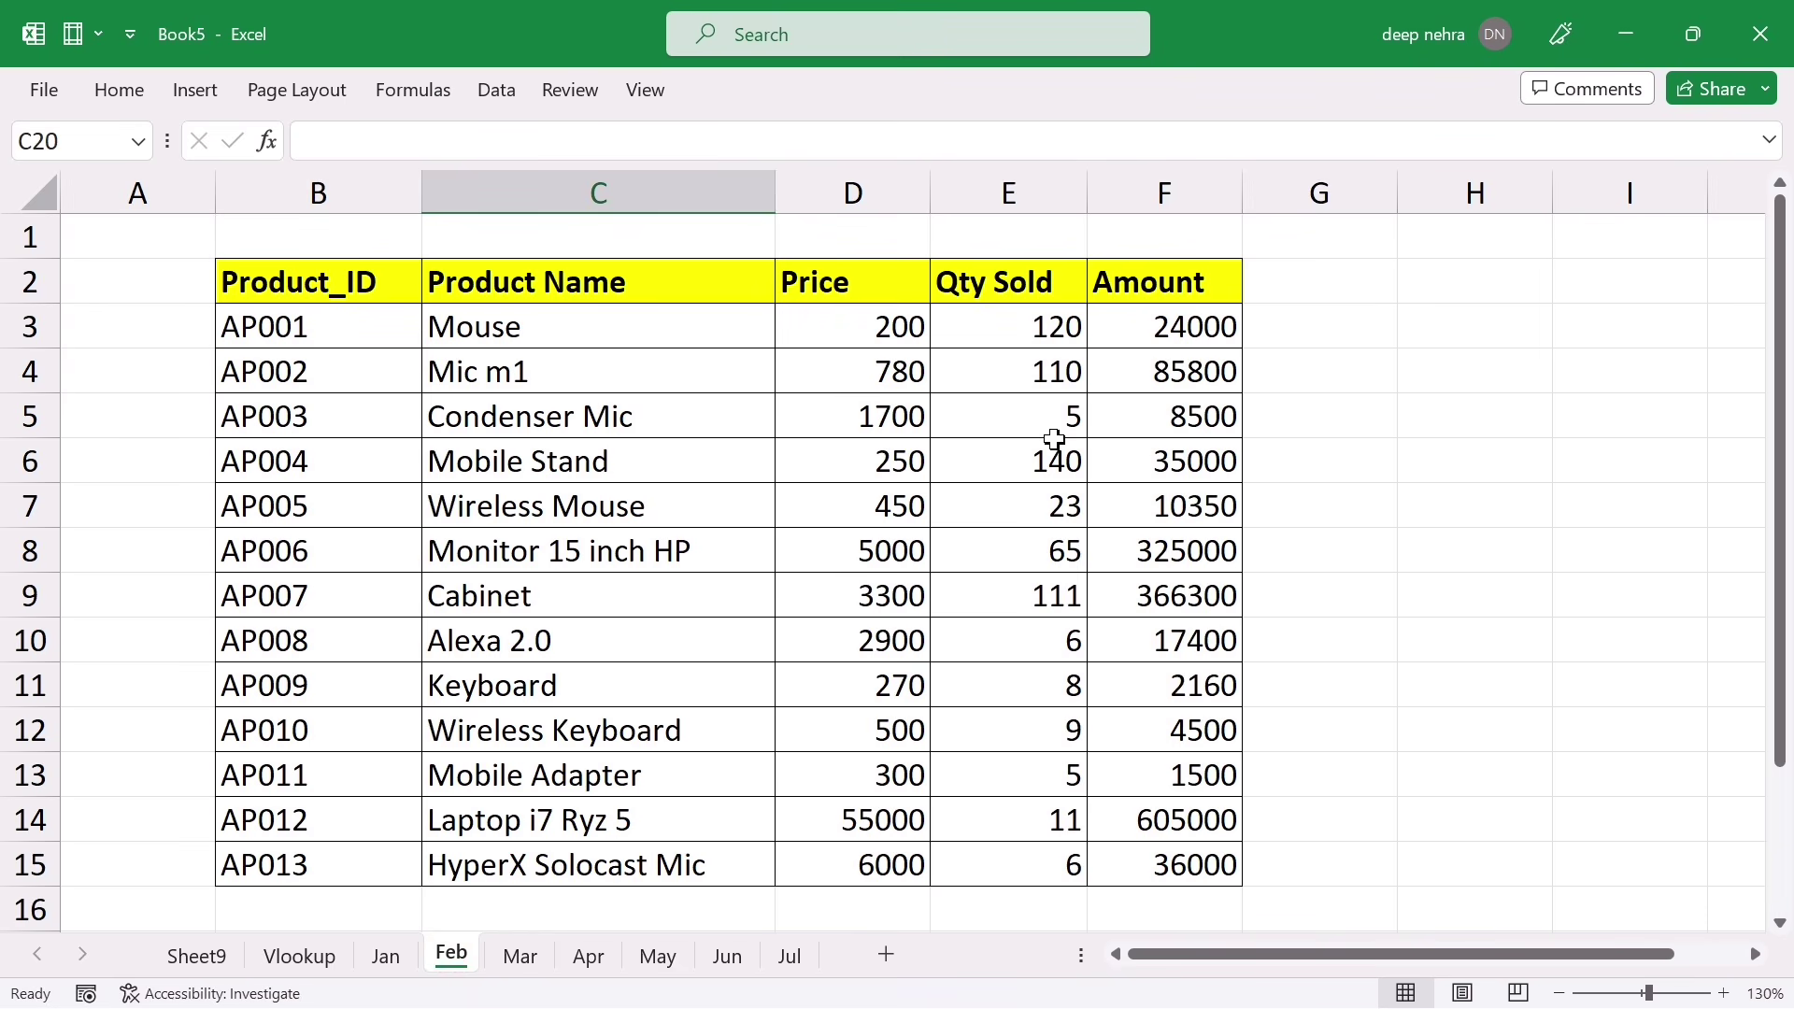
mouse_move(976, 318)
mouse_down()
mouse_move(1002, 775)
mouse_move(1154, 856)
mouse_up()
click(496, 946)
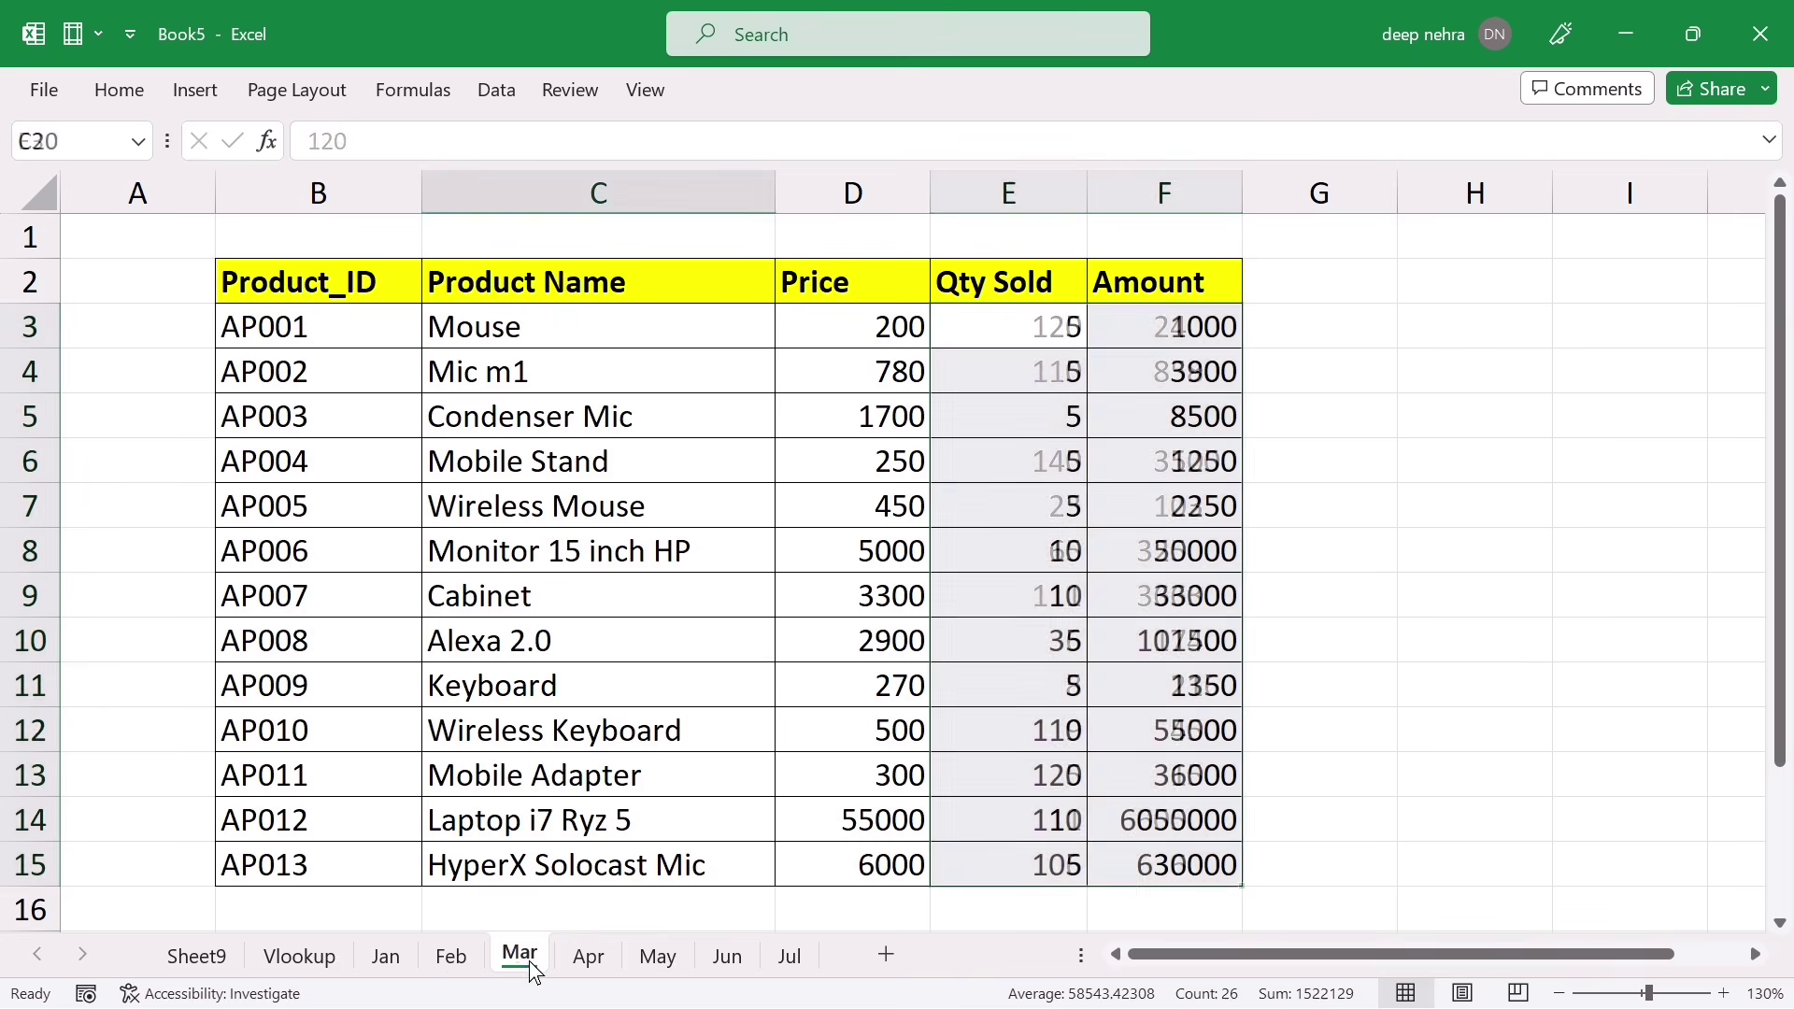
drag(990, 325, 1175, 836)
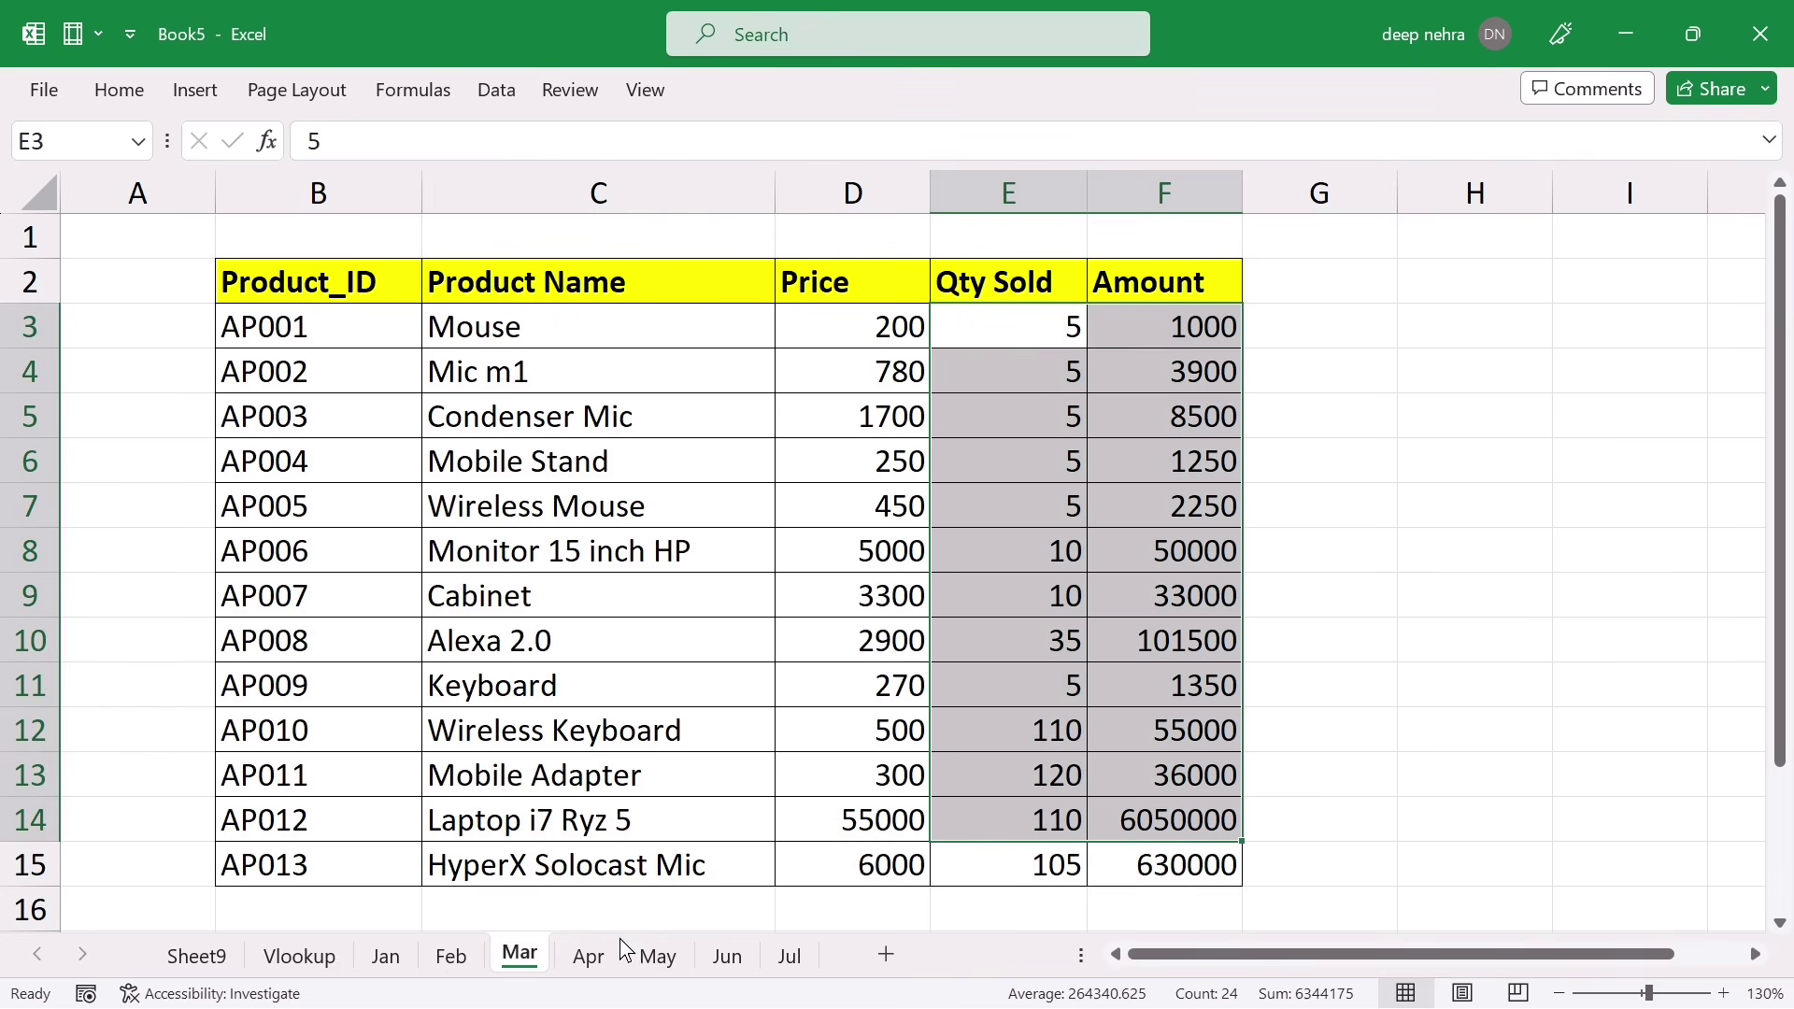
click(652, 958)
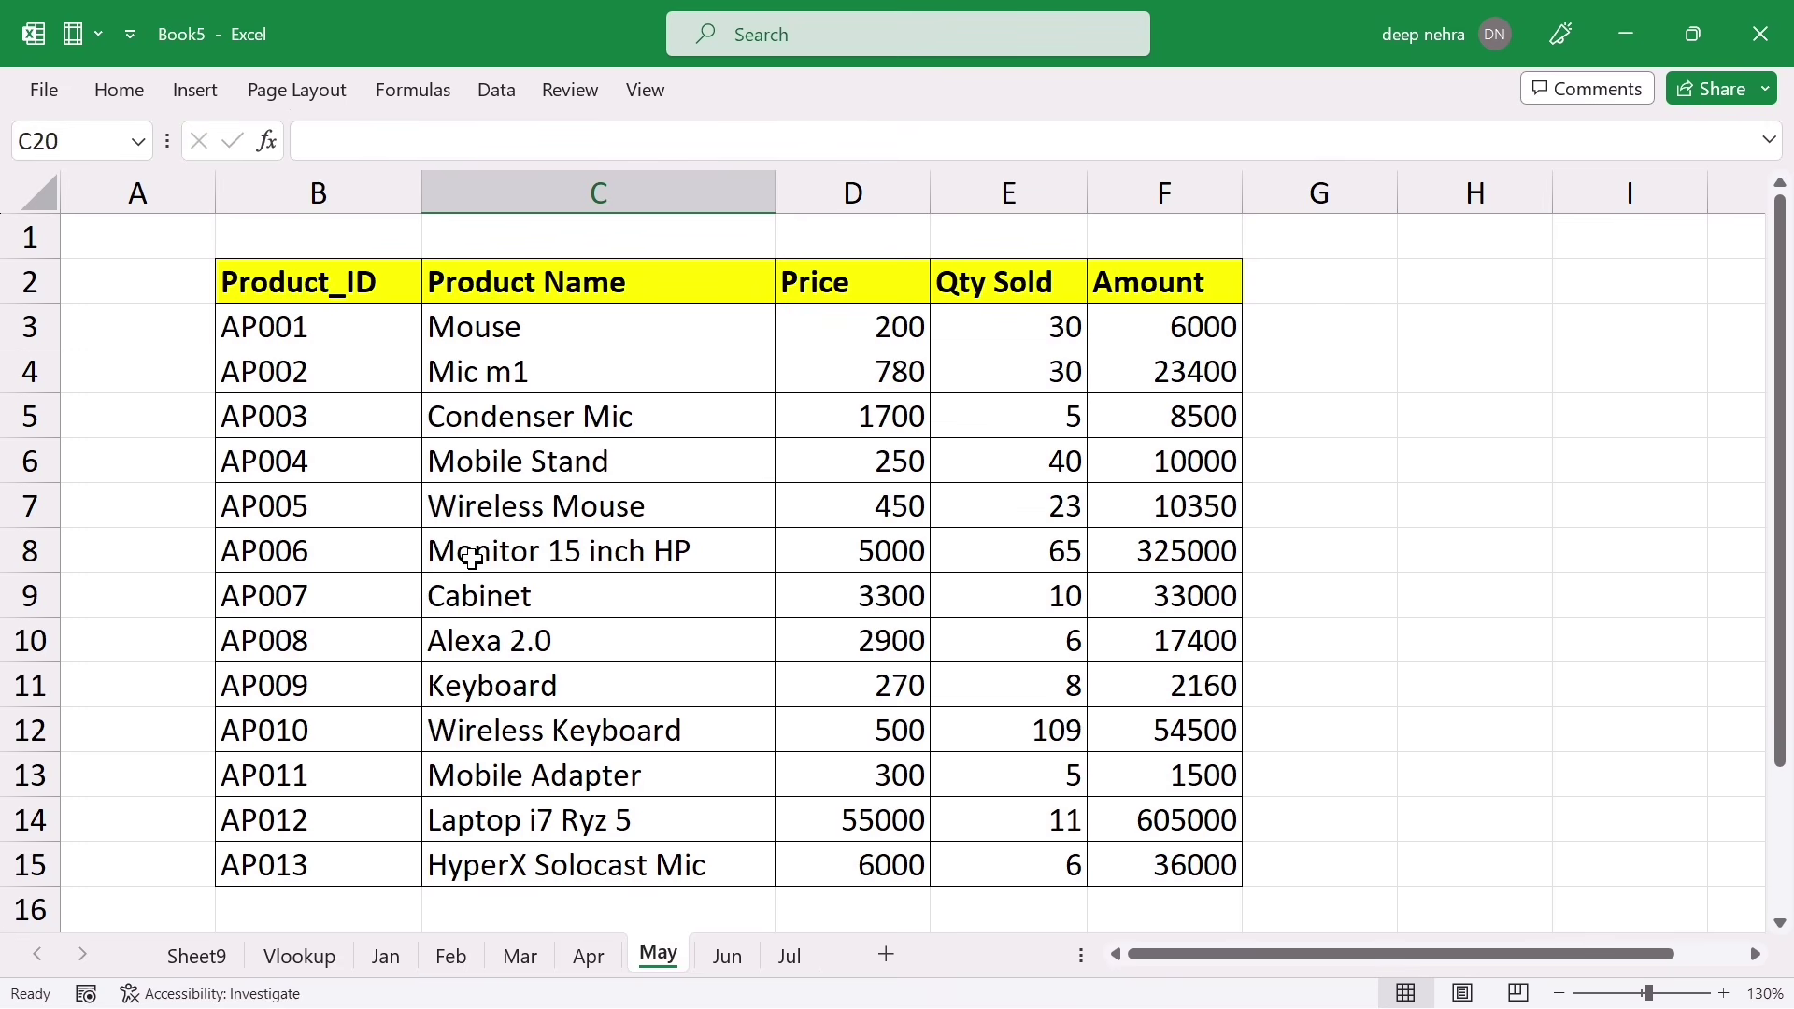
drag(327, 336, 327, 733)
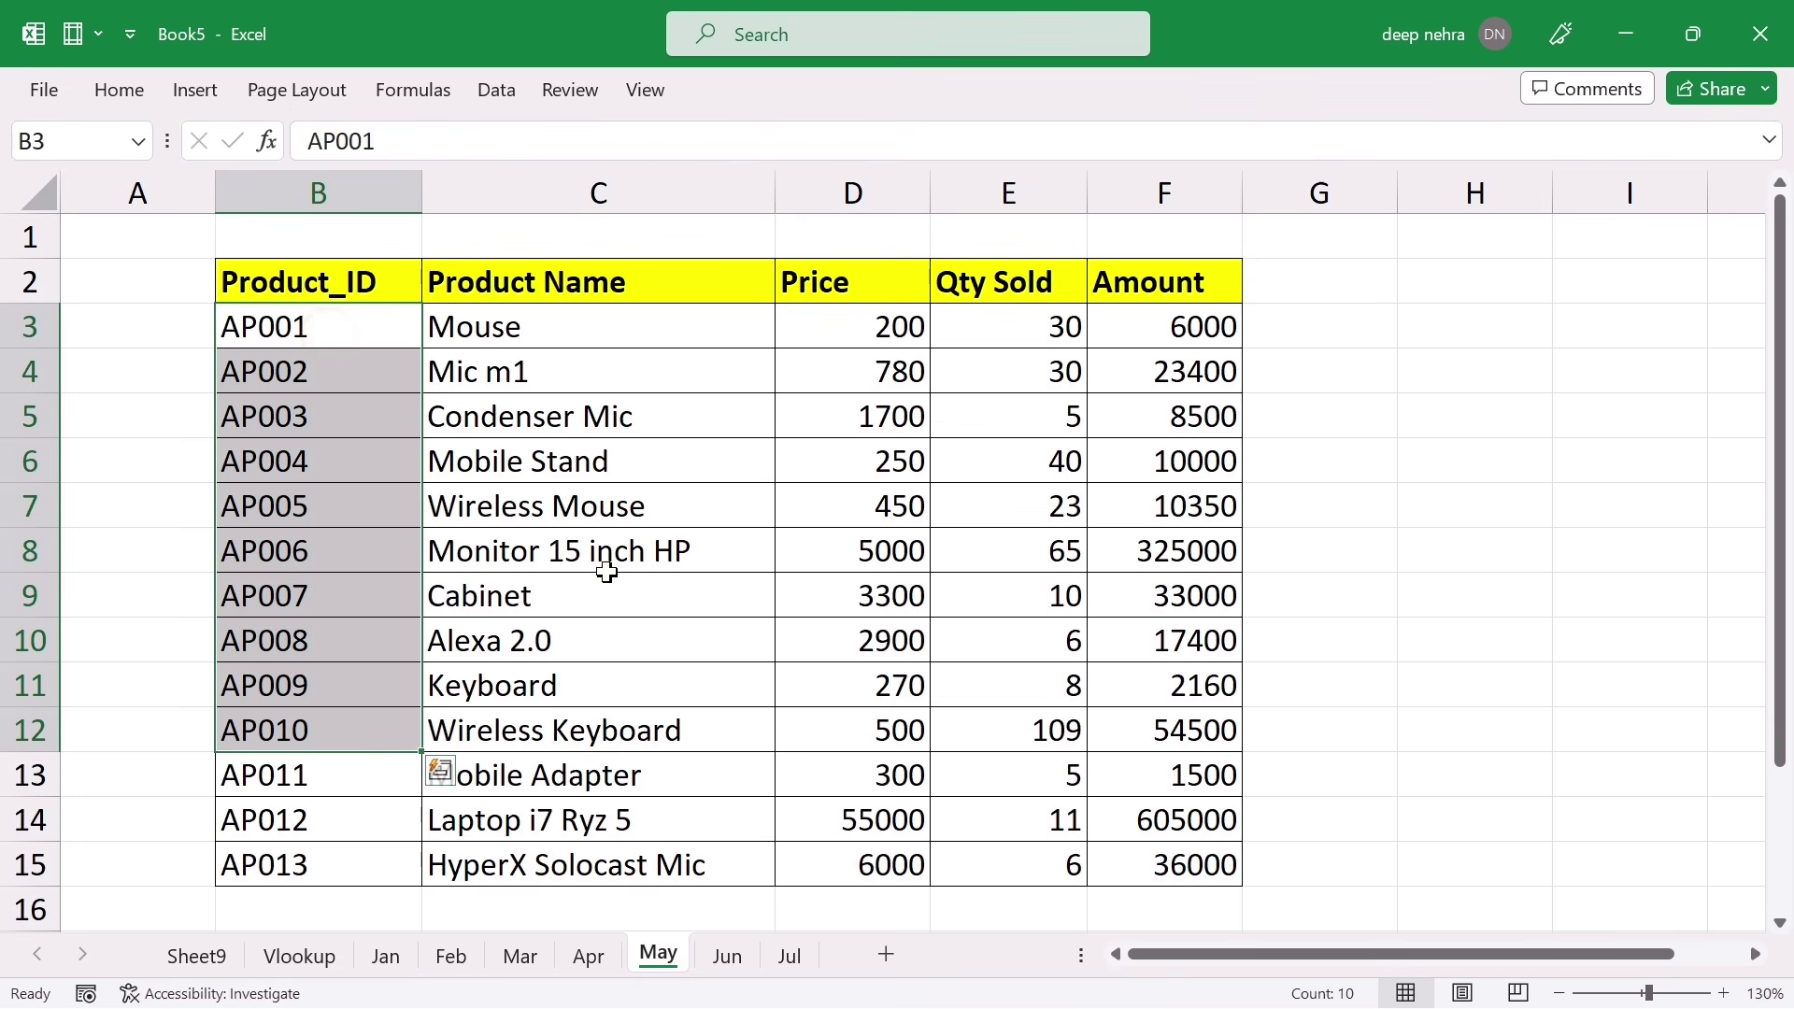
Convert the Jan sheet's data range B2:F15 into a table with headers
click(386, 955)
click(575, 549)
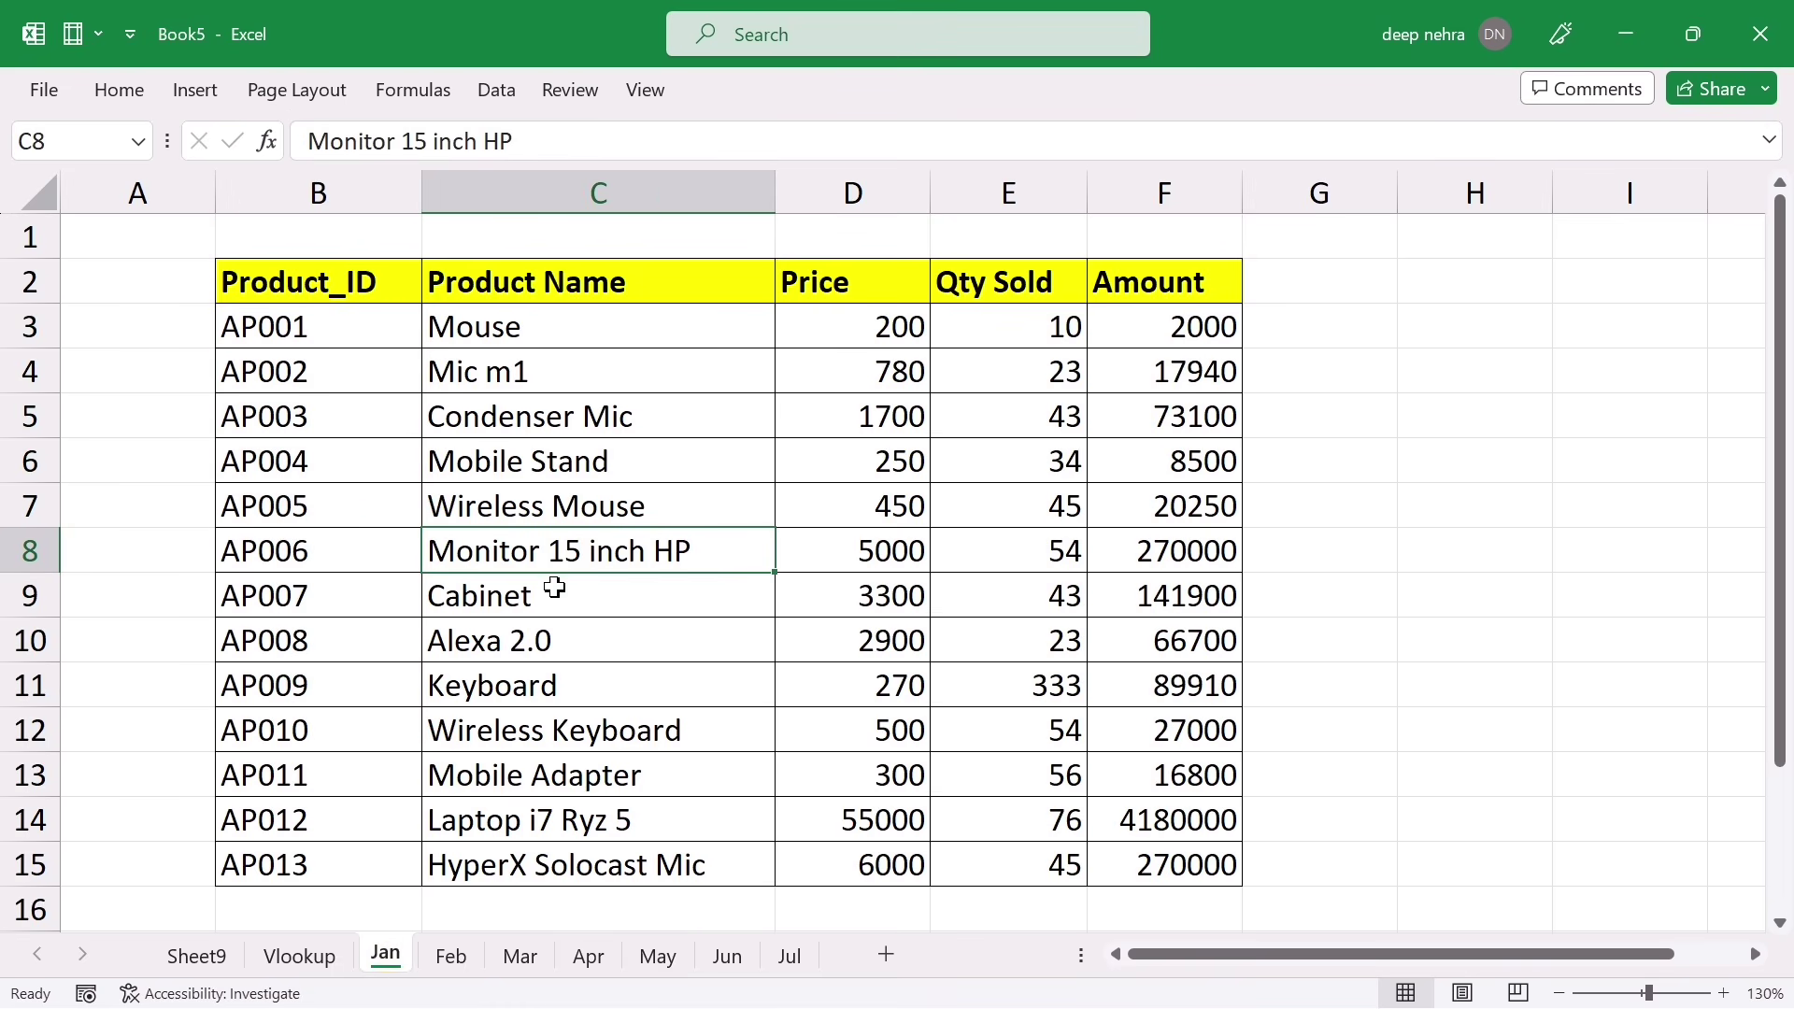
key(ctrl+a)
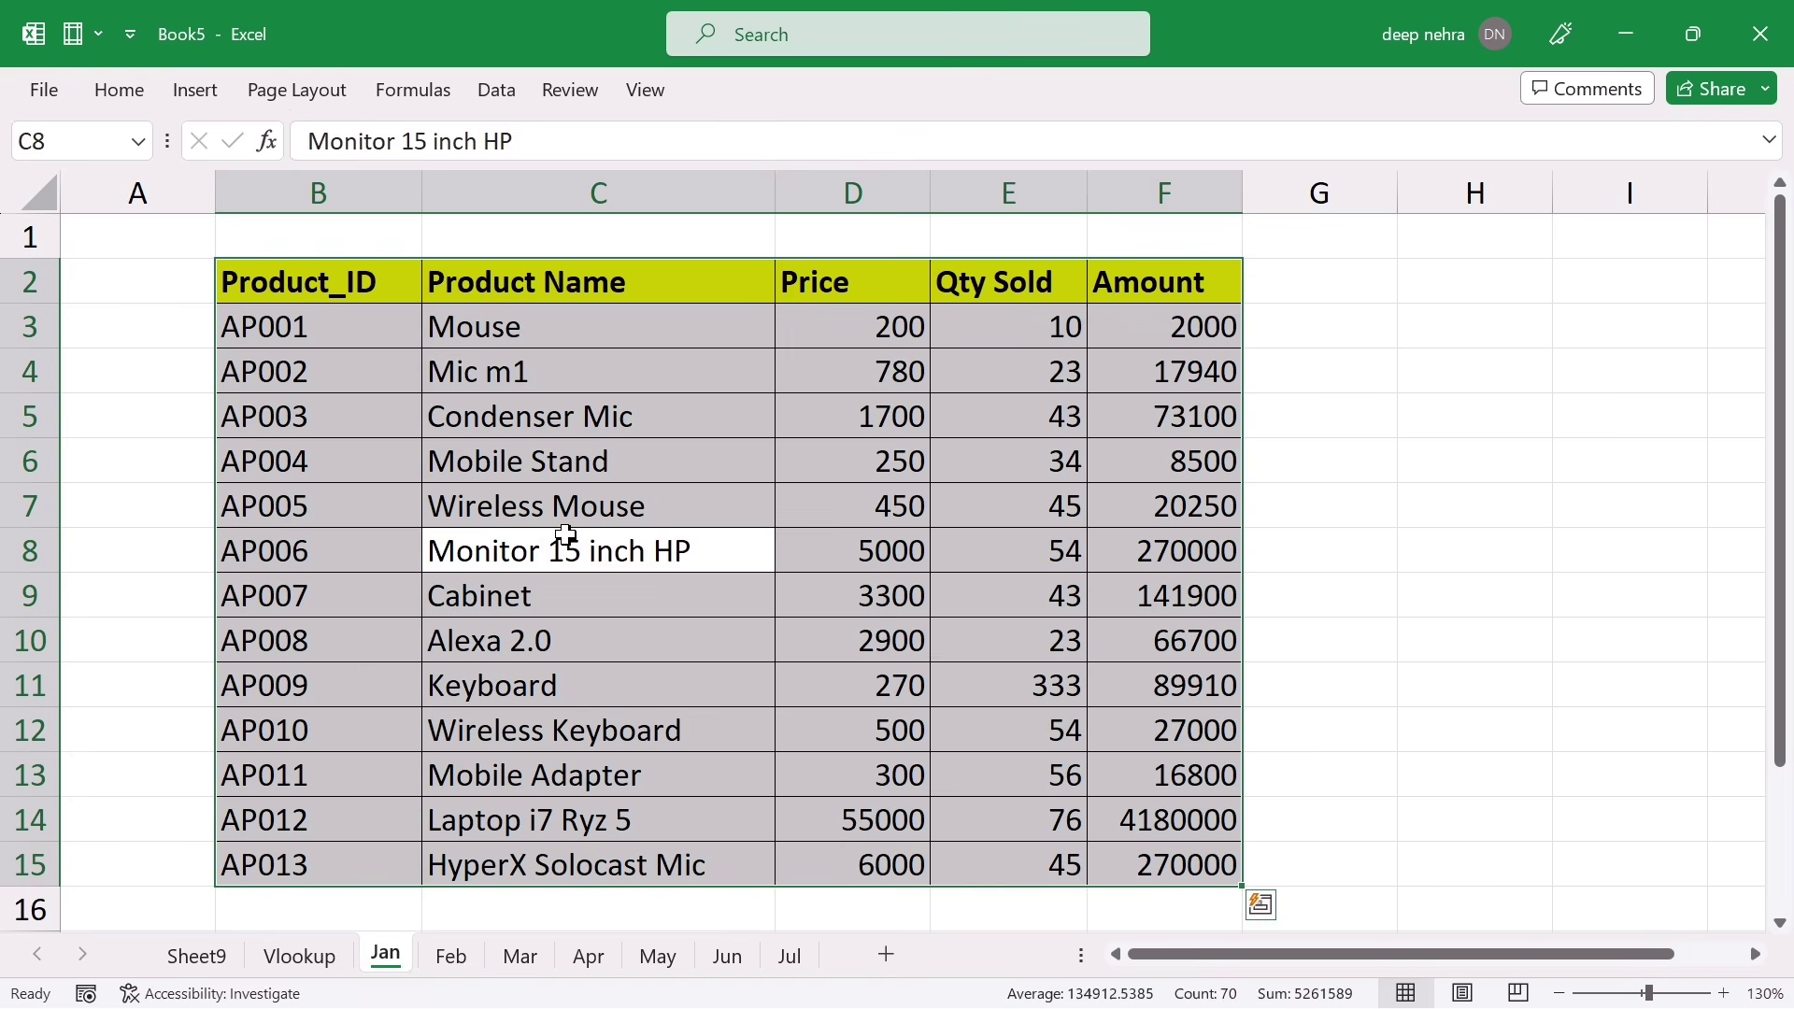
key(ctrl+t)
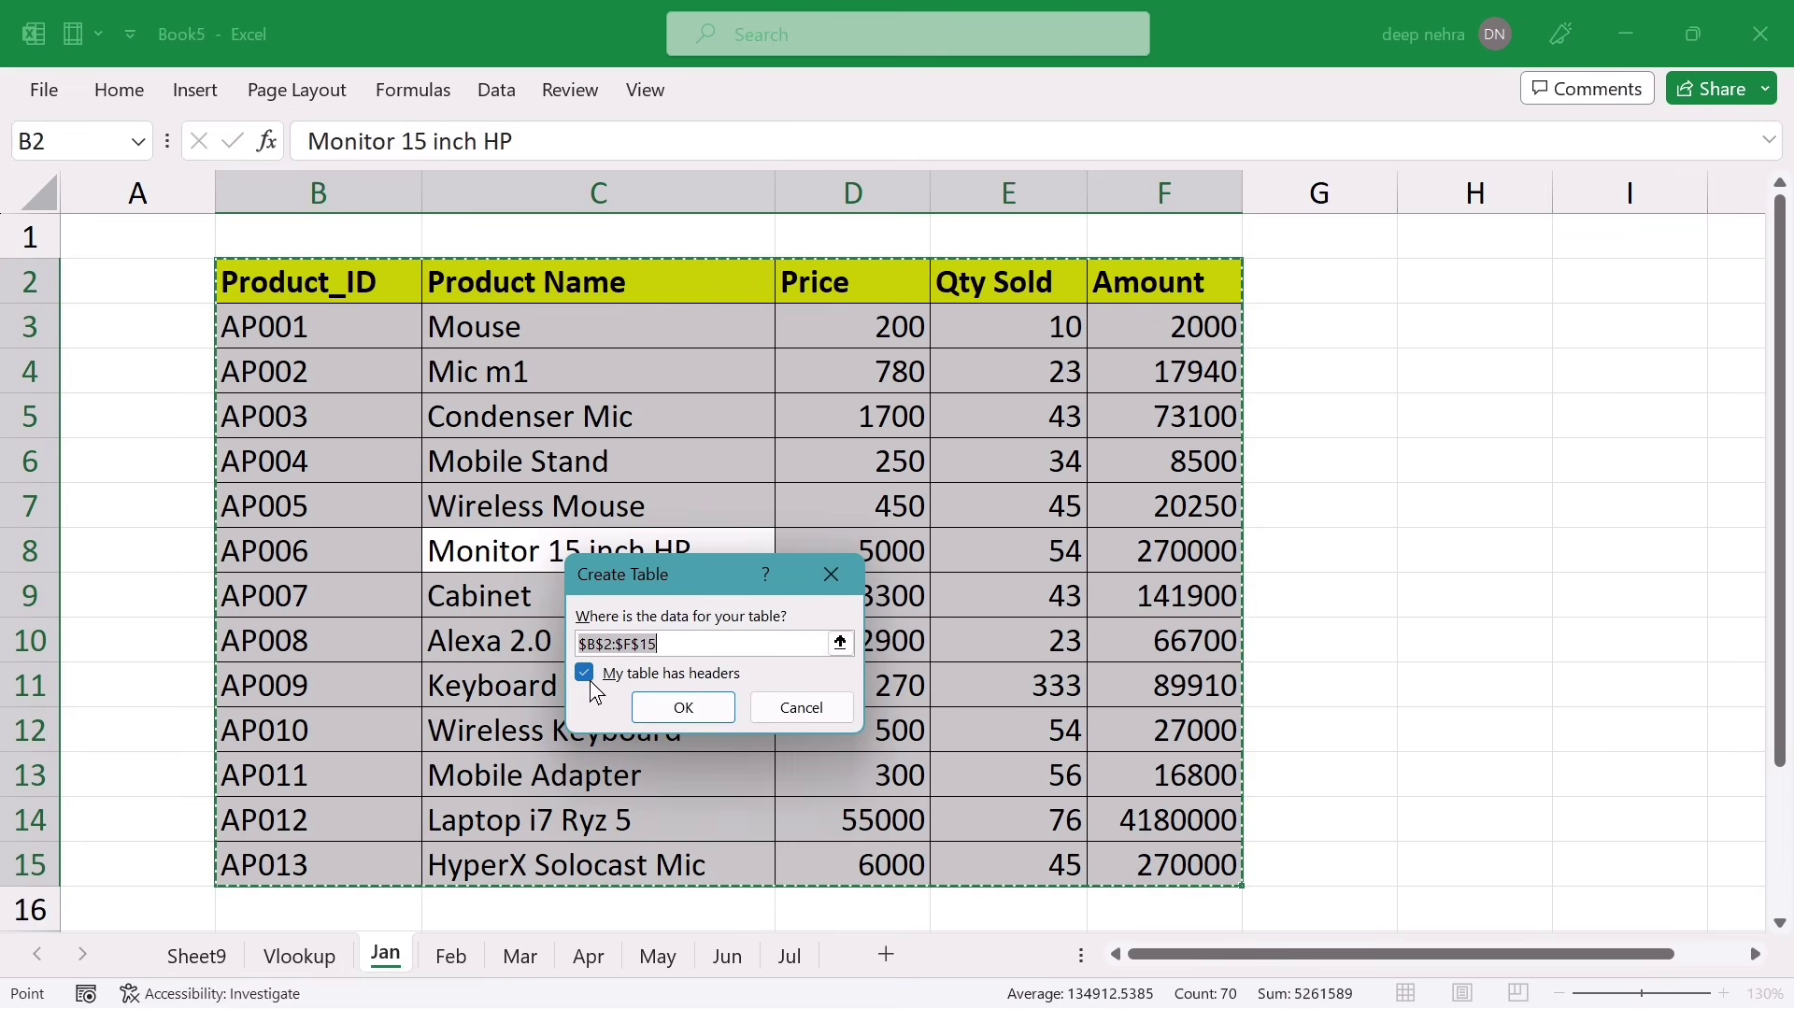
click(670, 710)
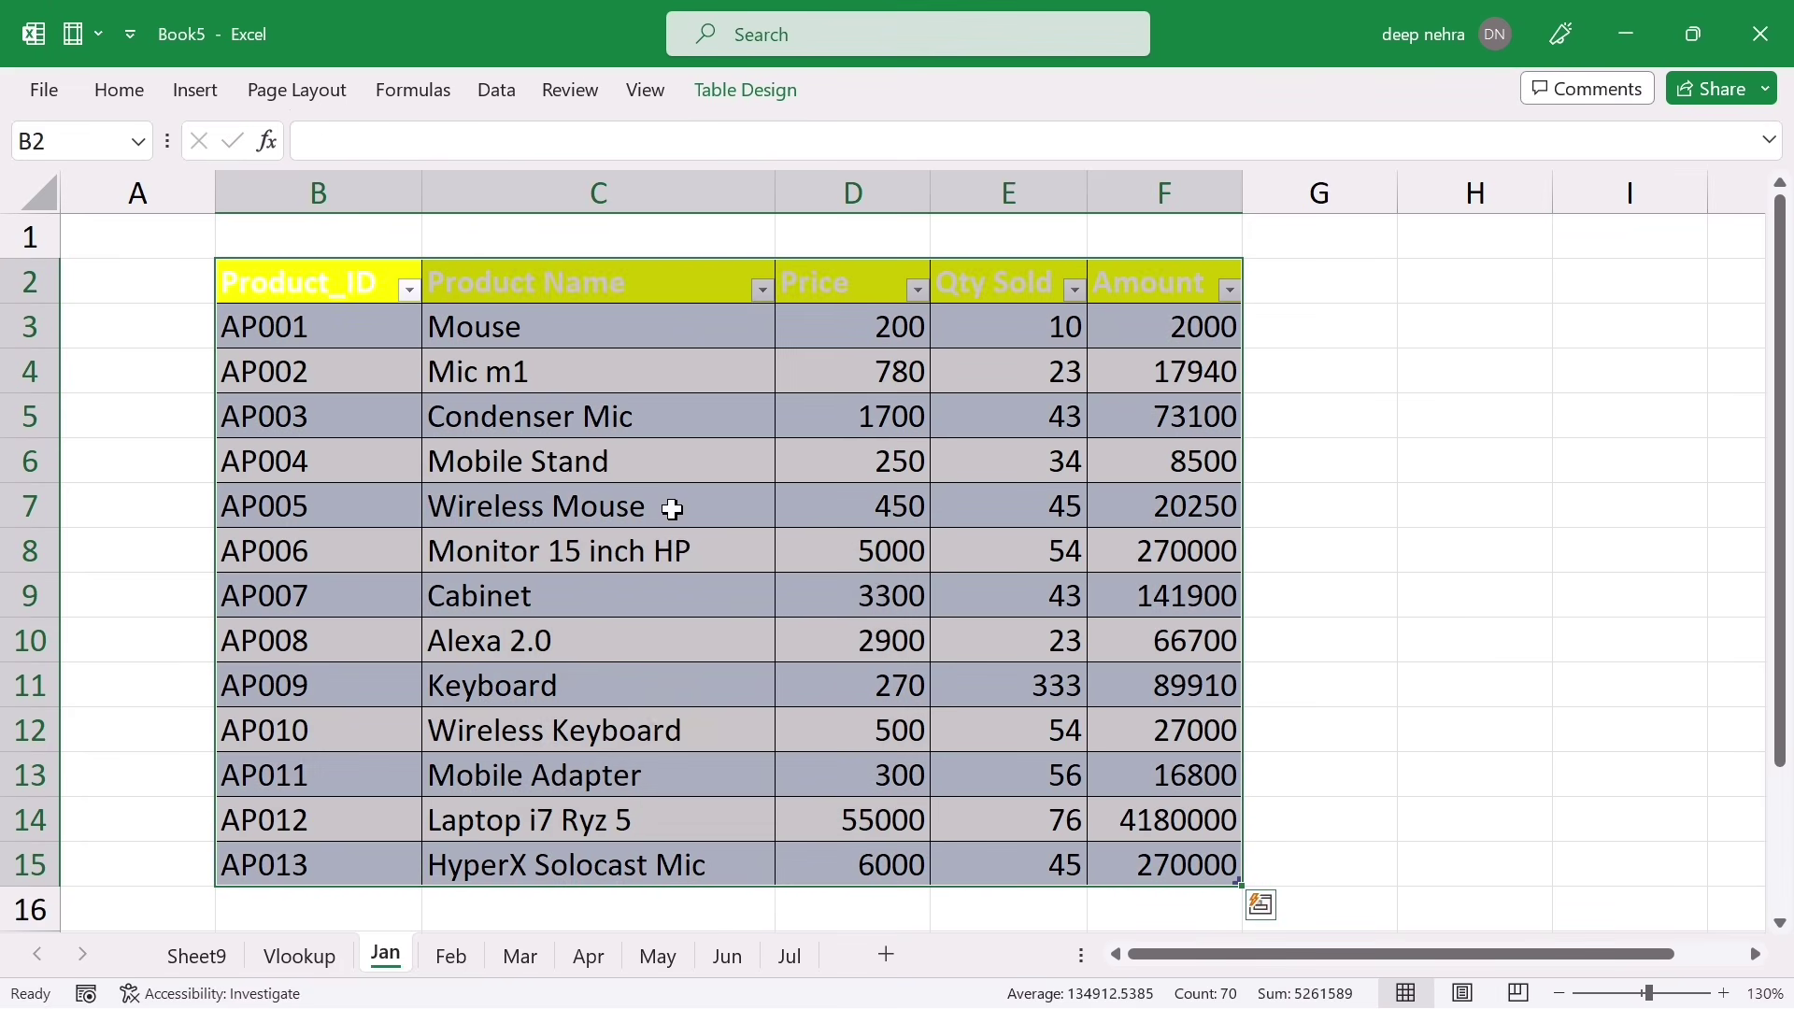
Remove the Jan table's coloured banding by applying the plain first style of the Light group, and collapse the ribbon
click(628, 645)
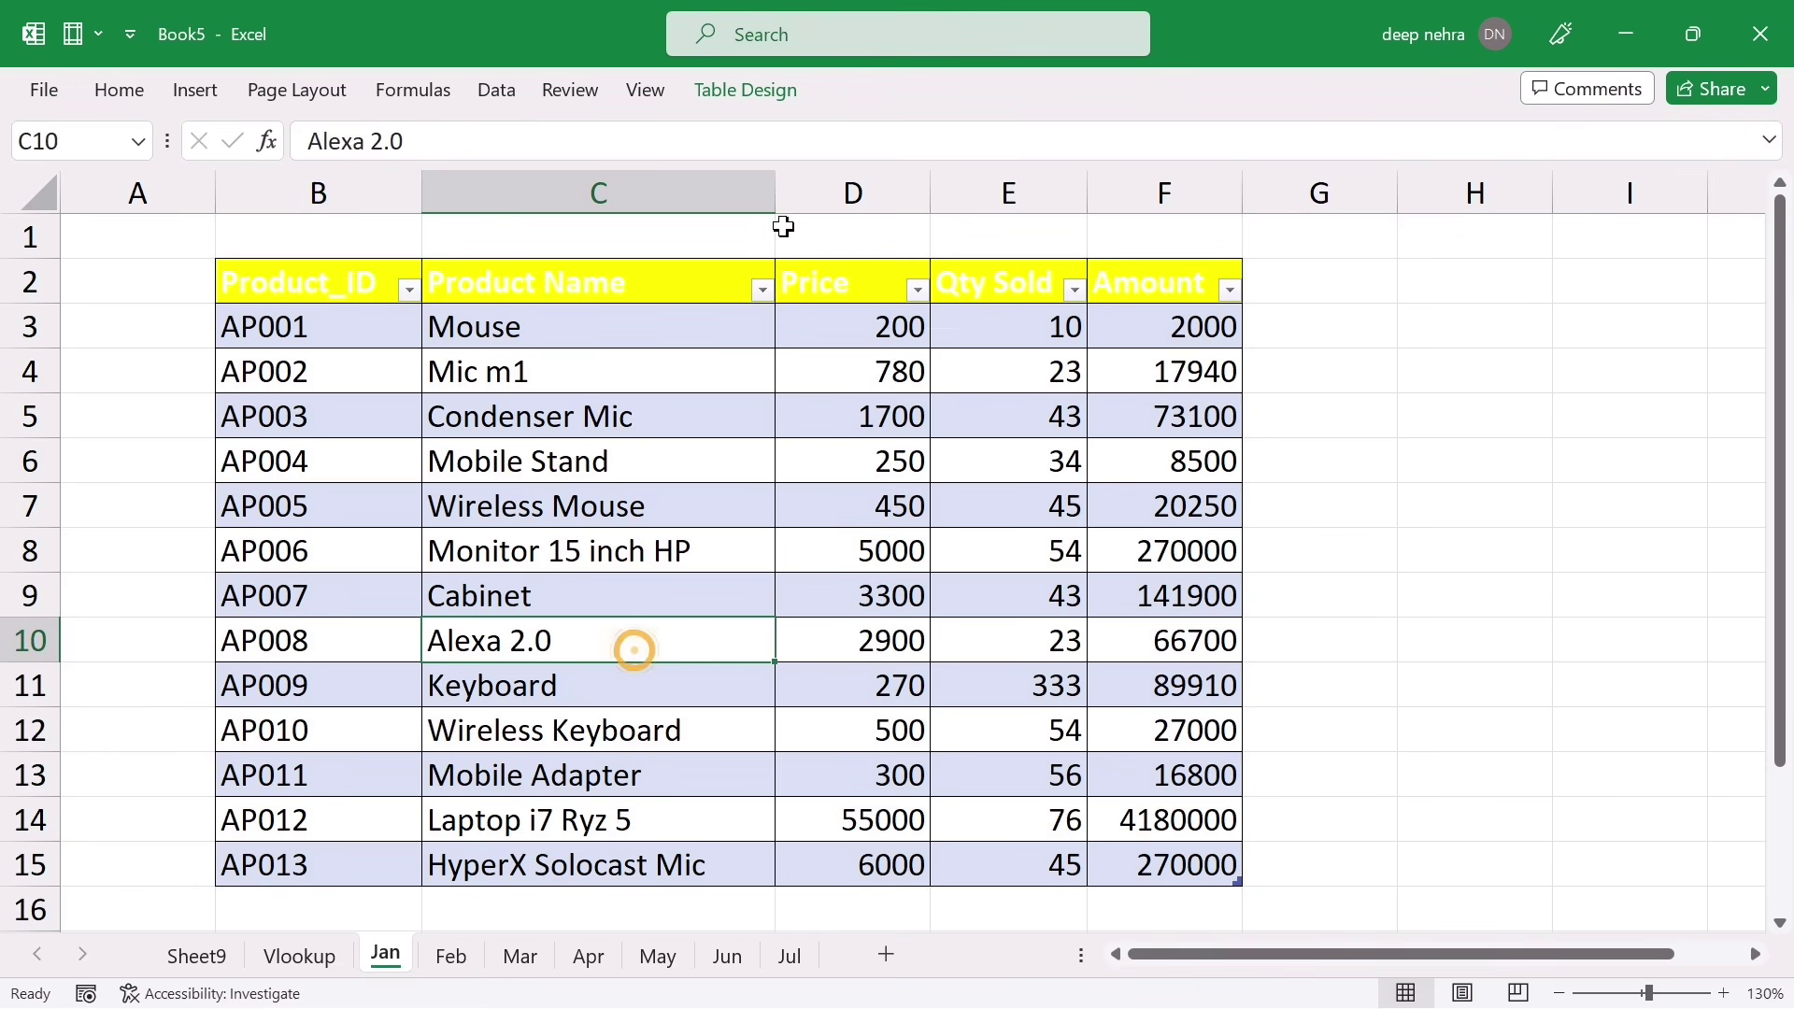
click(745, 89)
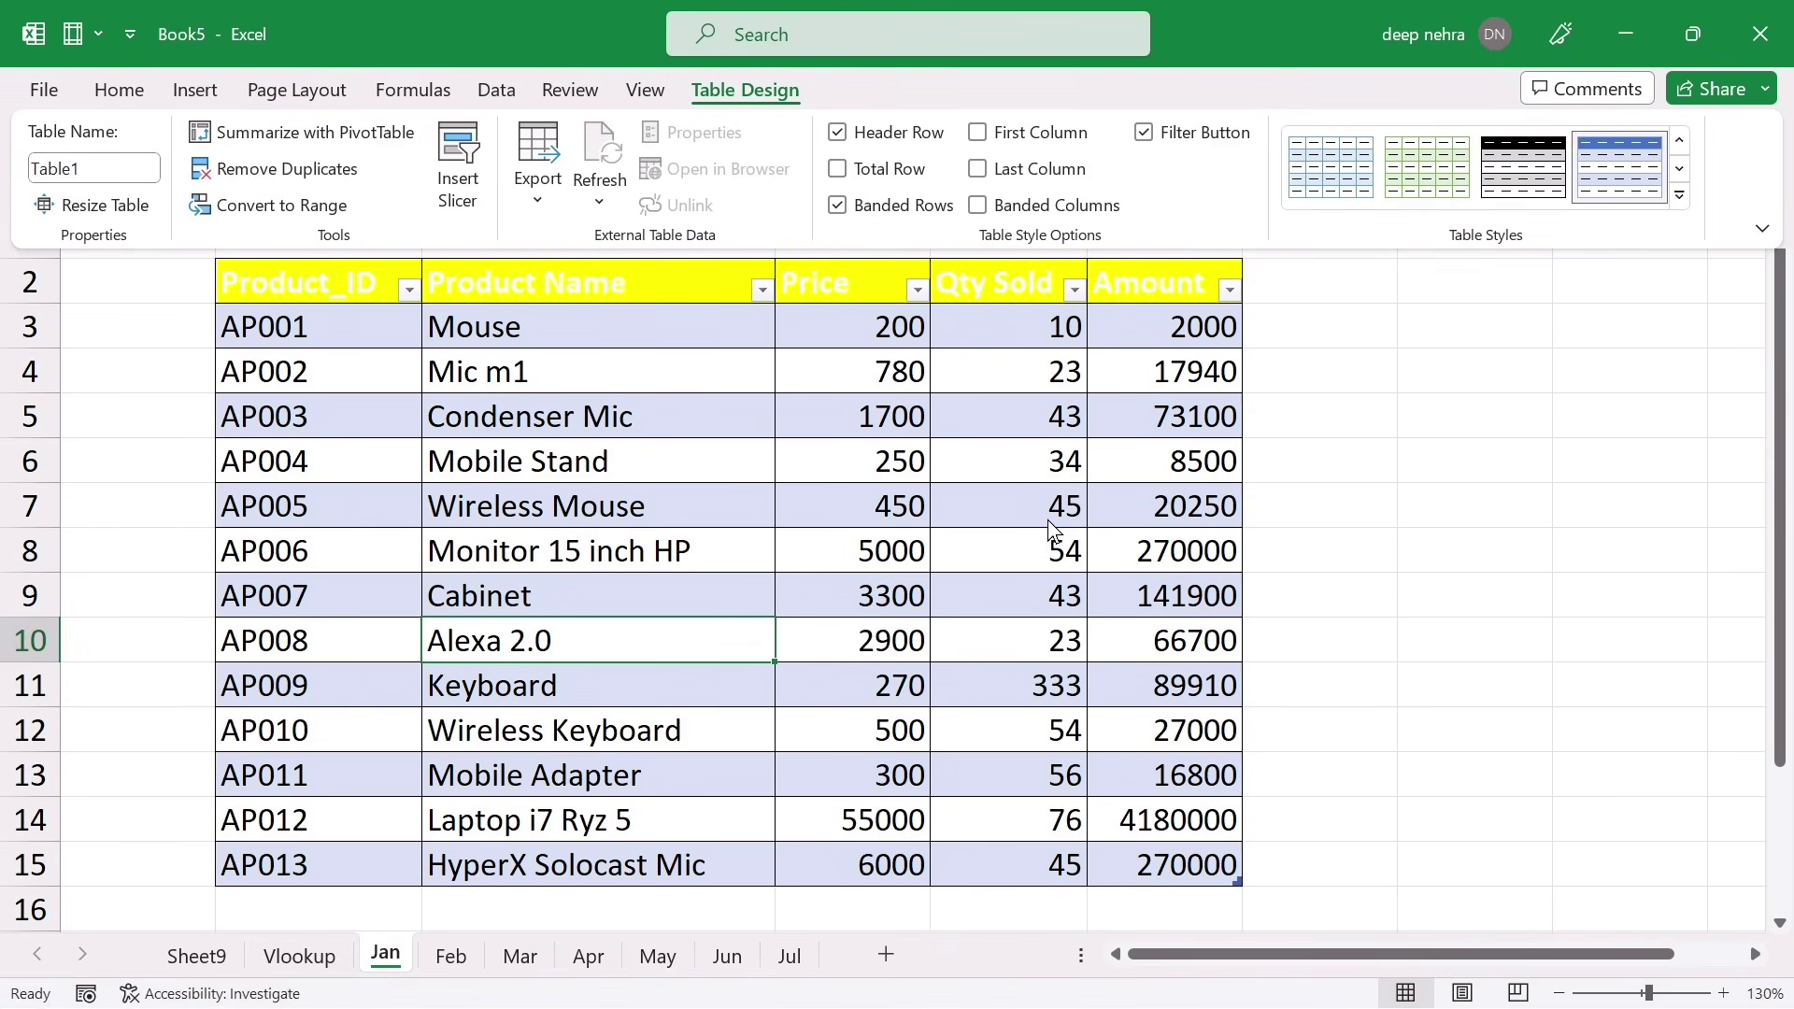
click(1680, 195)
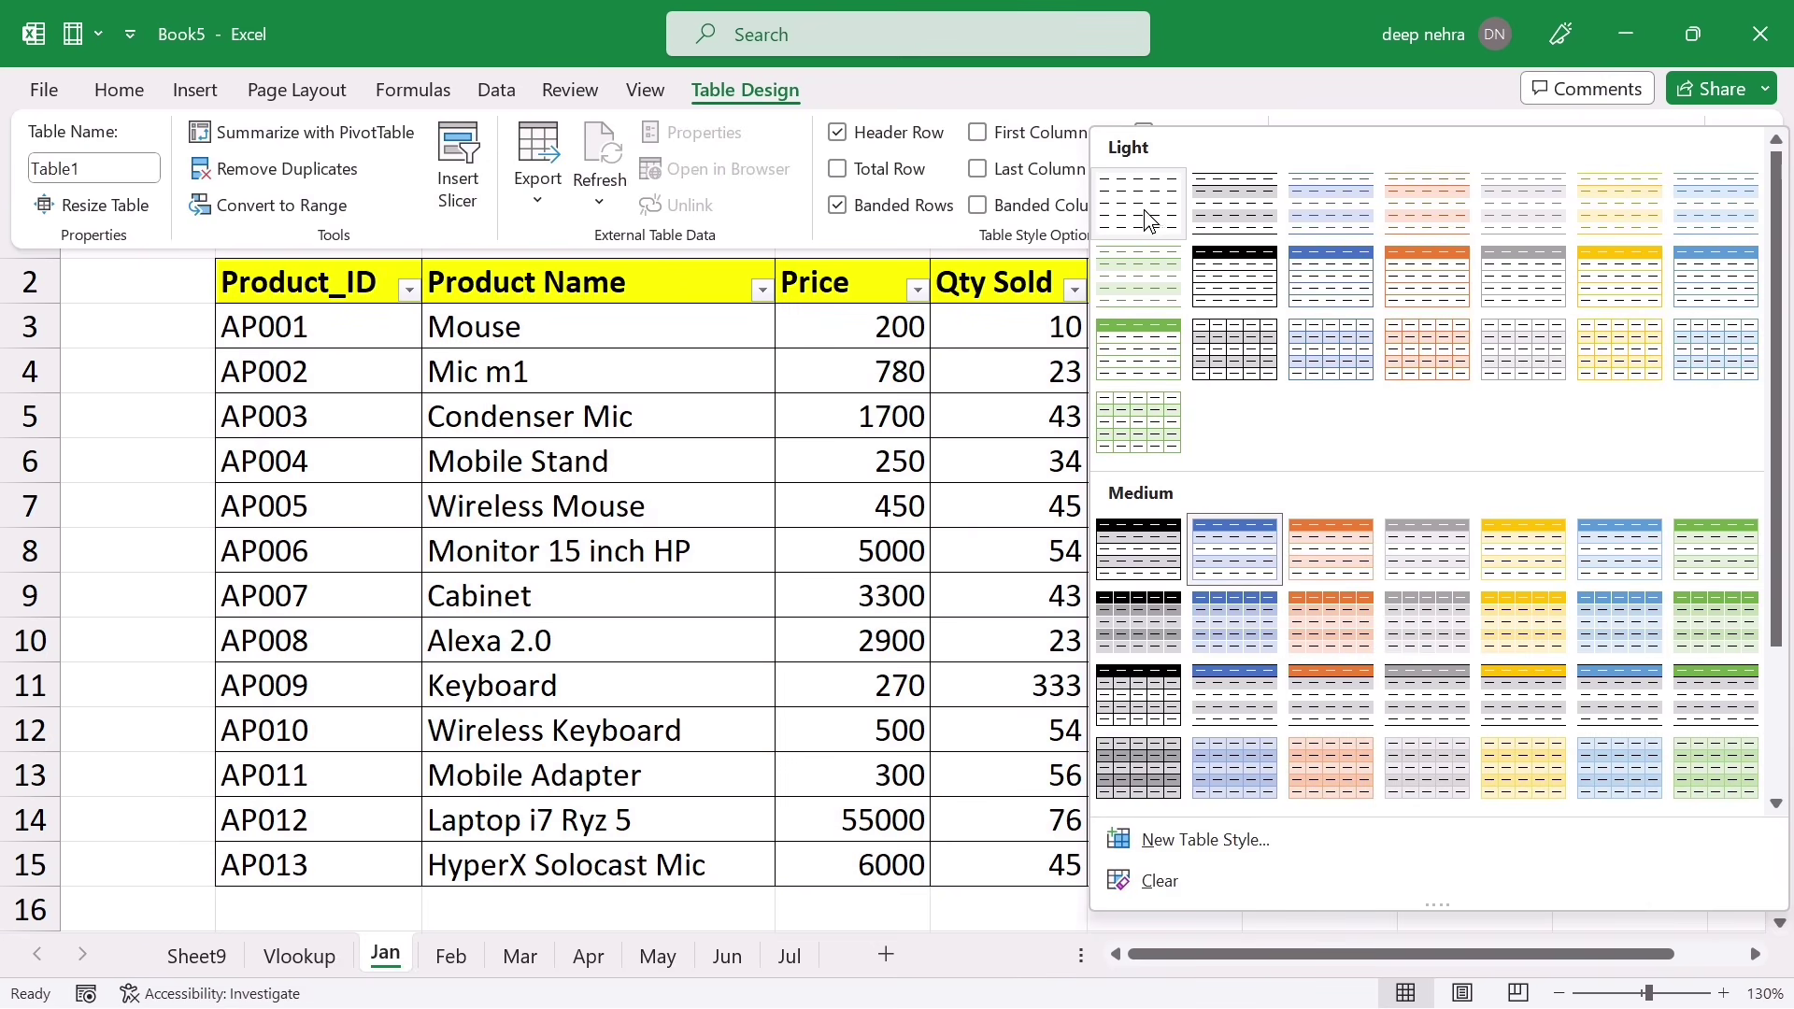
click(1129, 200)
key(ctrl+F1)
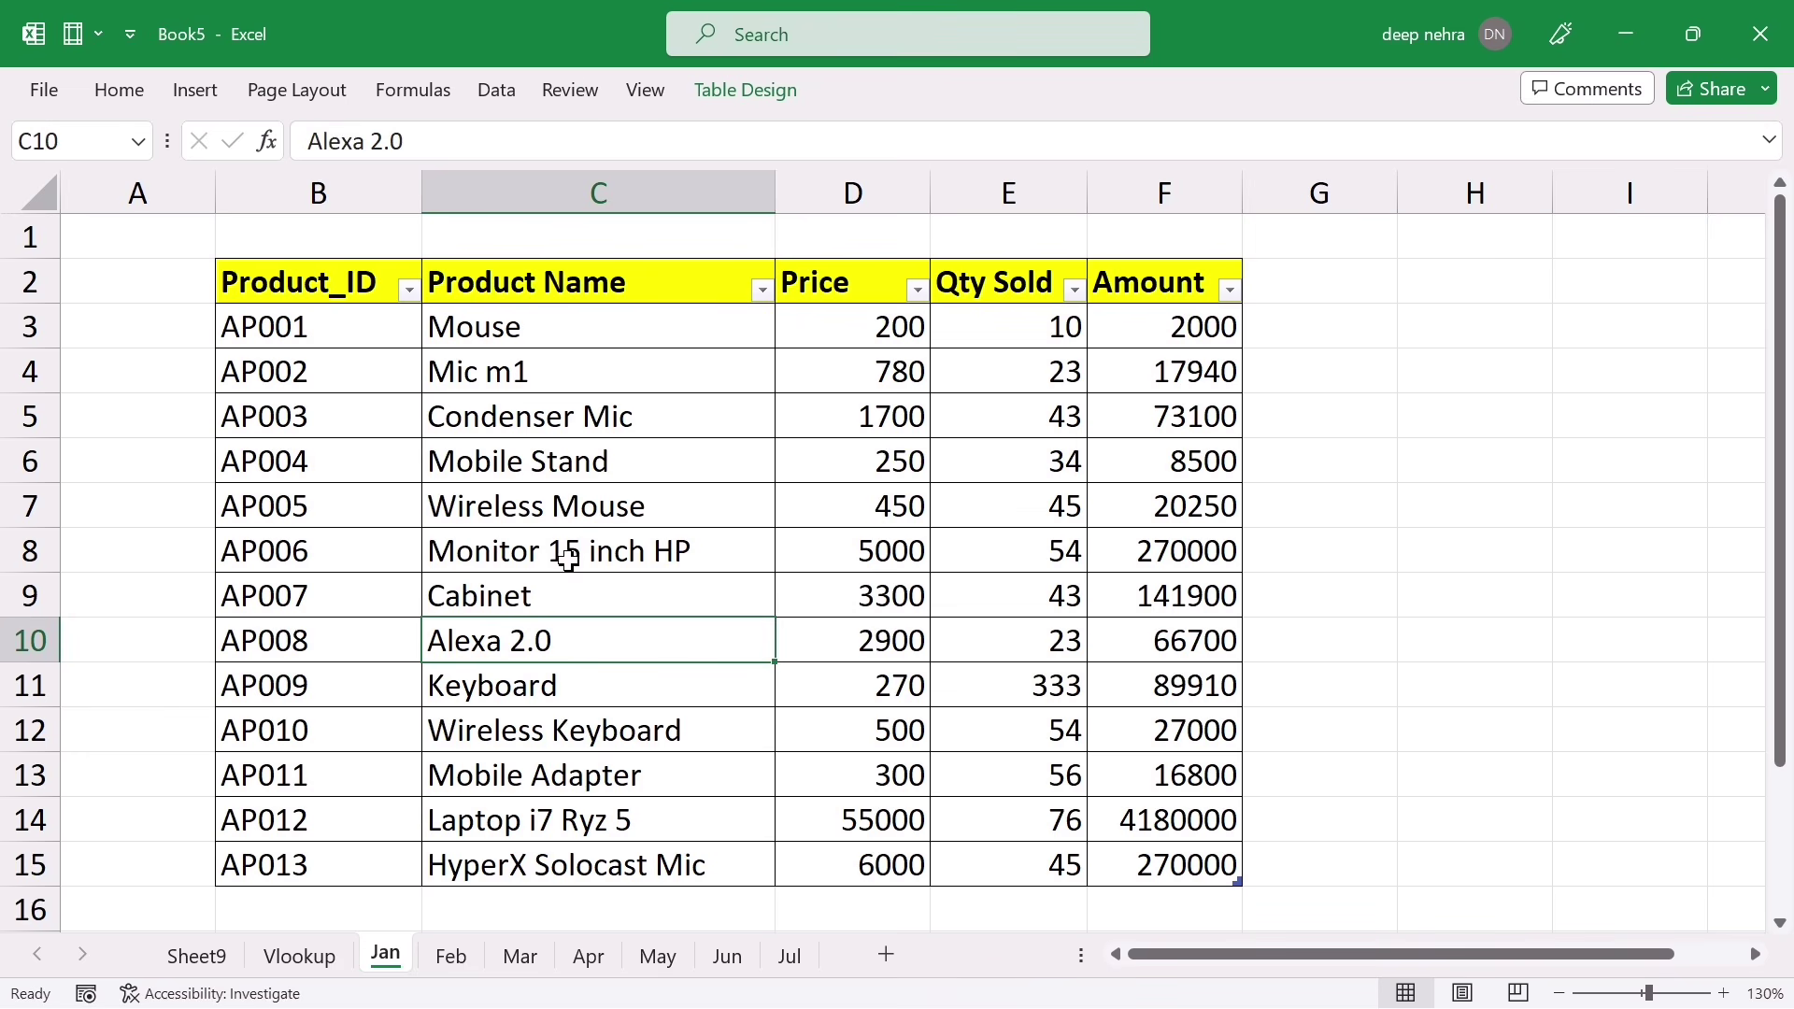
Convert the Feb sheet's data range B2:F15 into a table with headers and check its table design settings
click(449, 955)
click(503, 549)
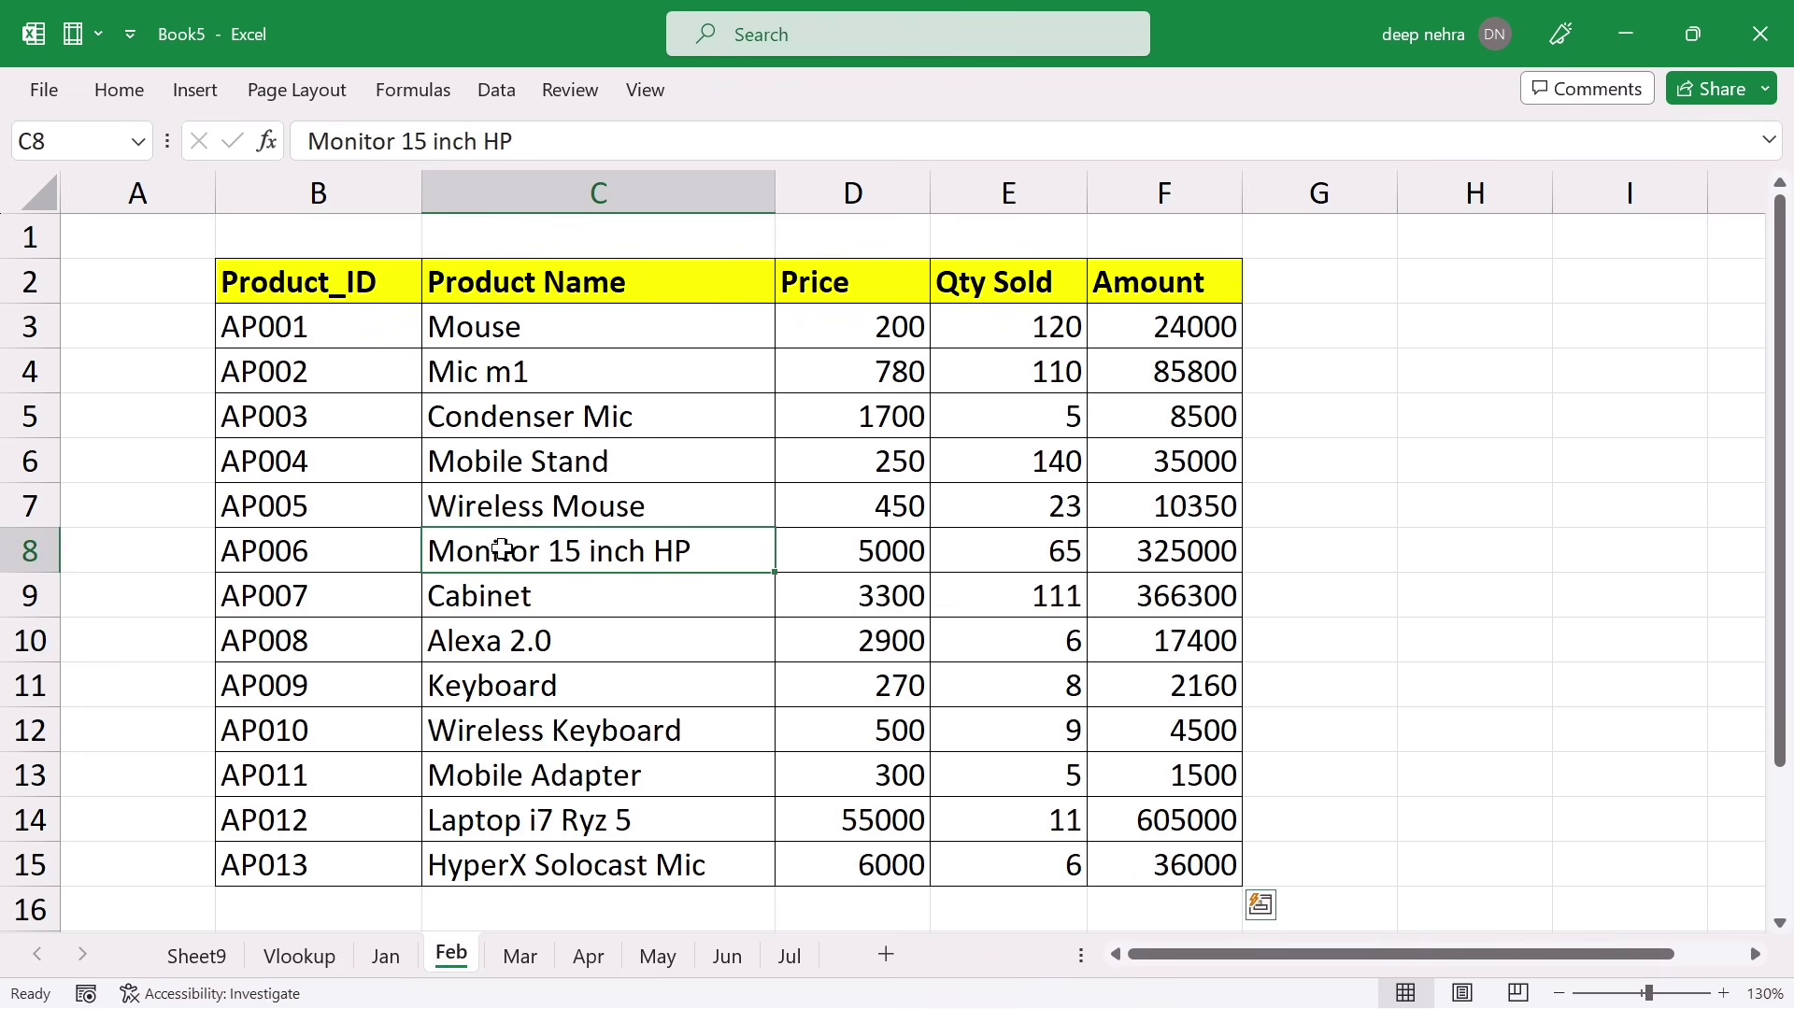
key(ctrl+a)
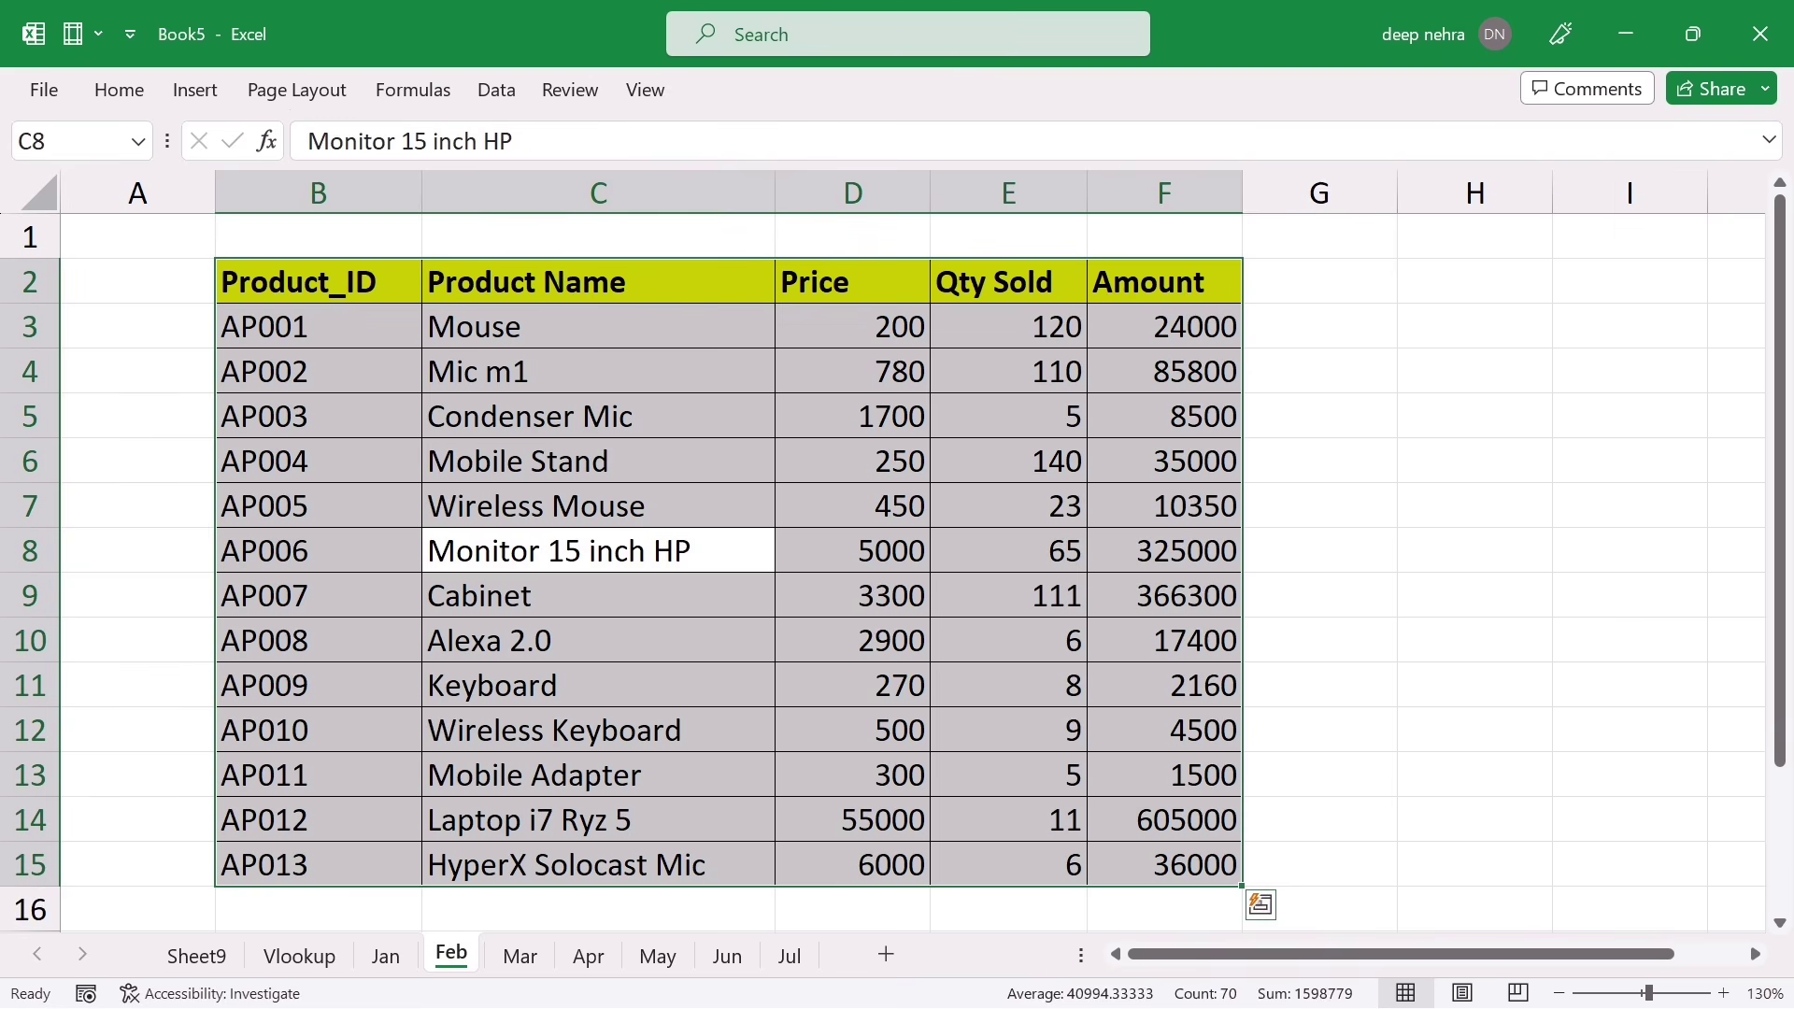
key(ctrl+t)
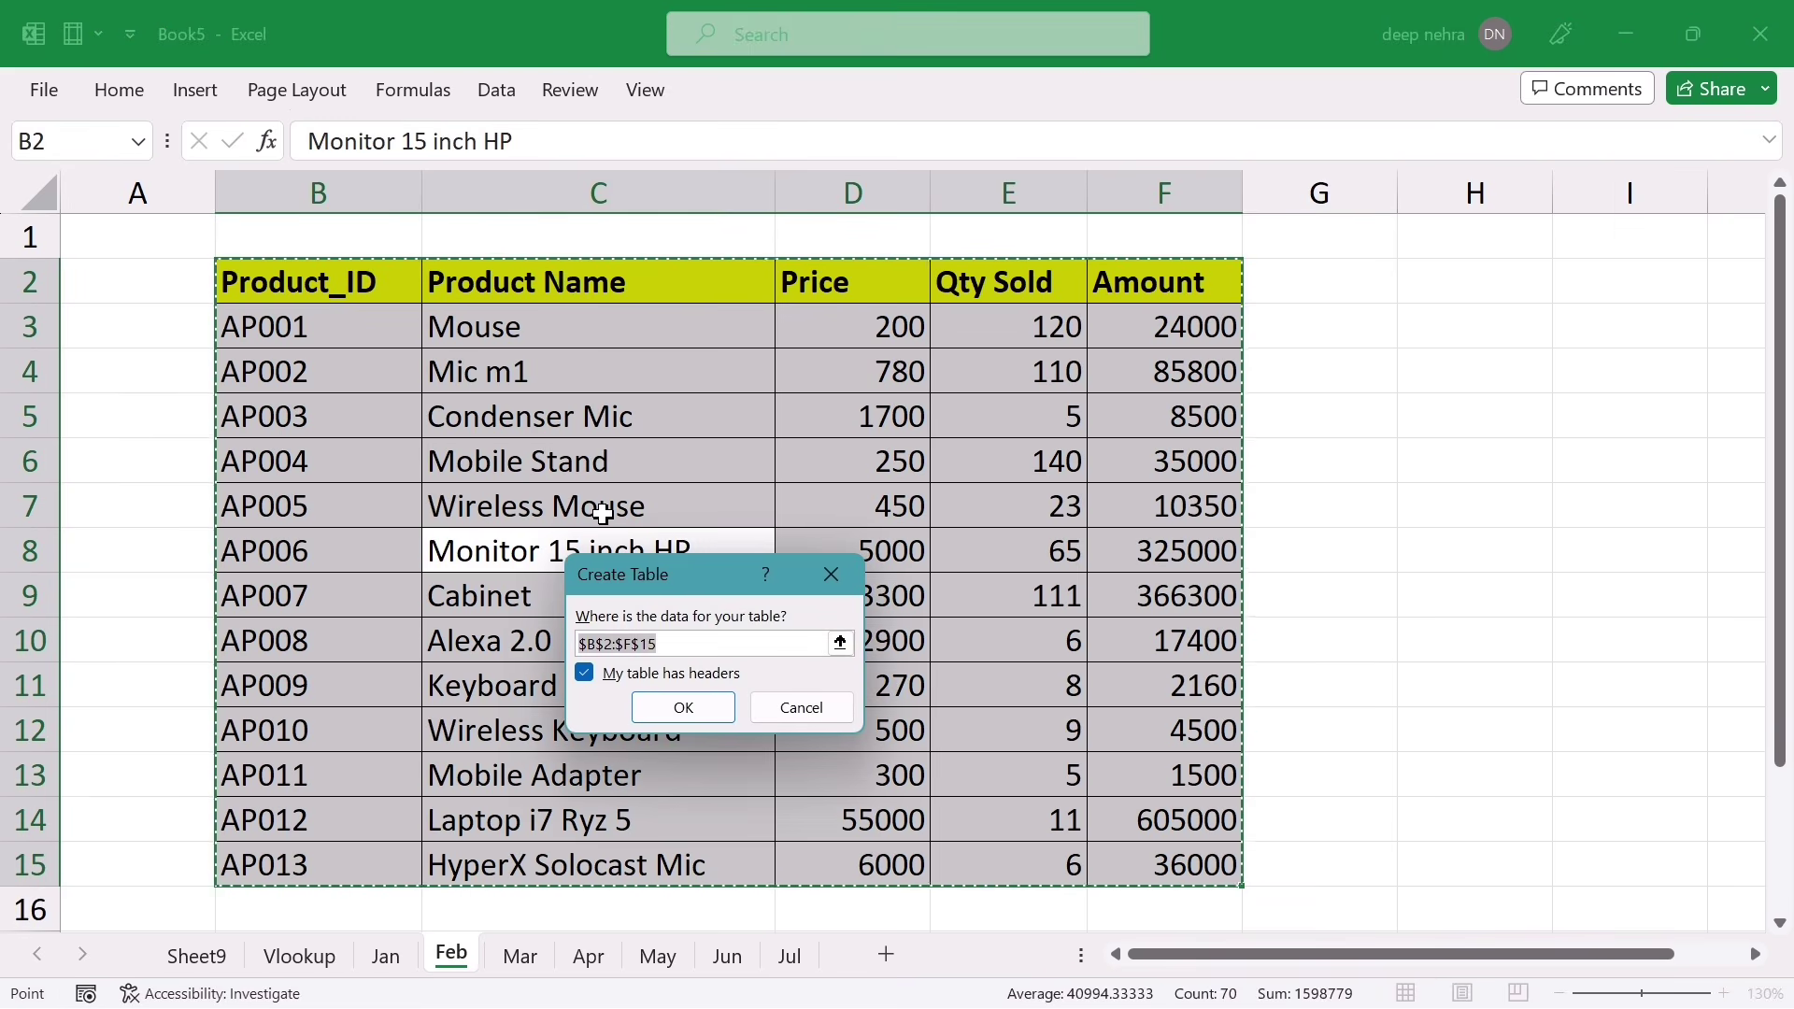
key(Return)
click(604, 513)
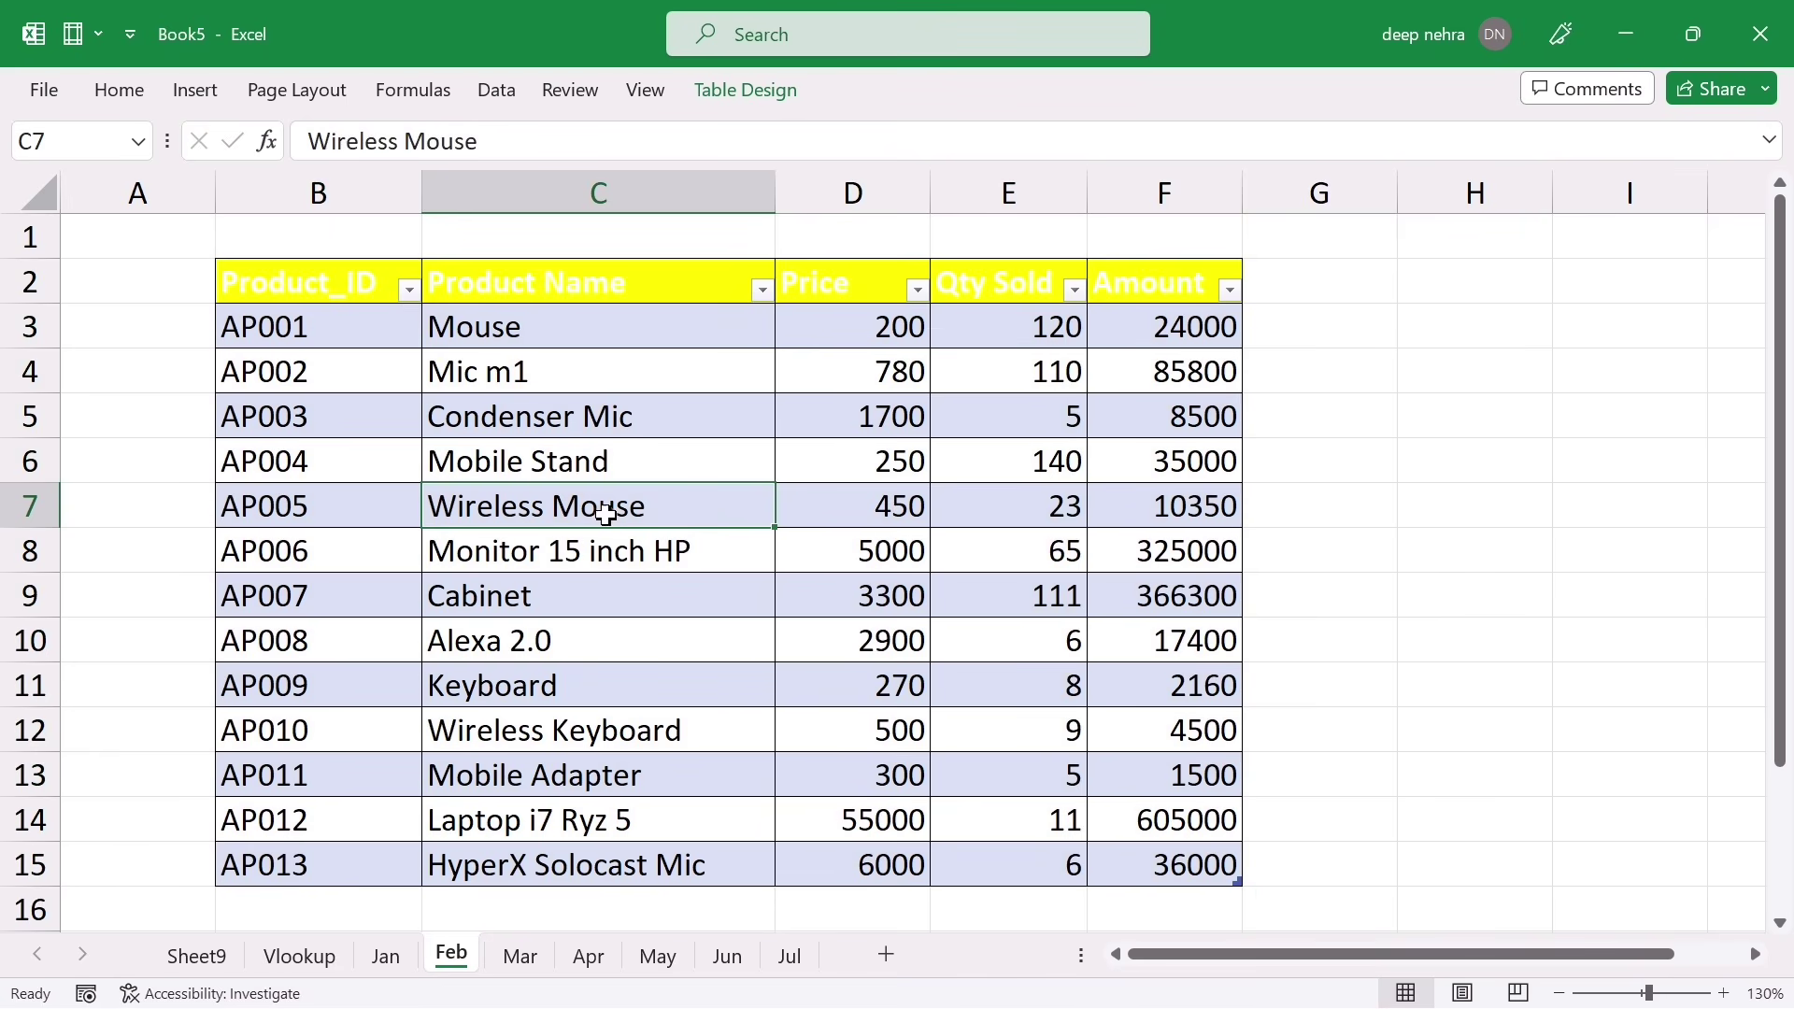
click(739, 93)
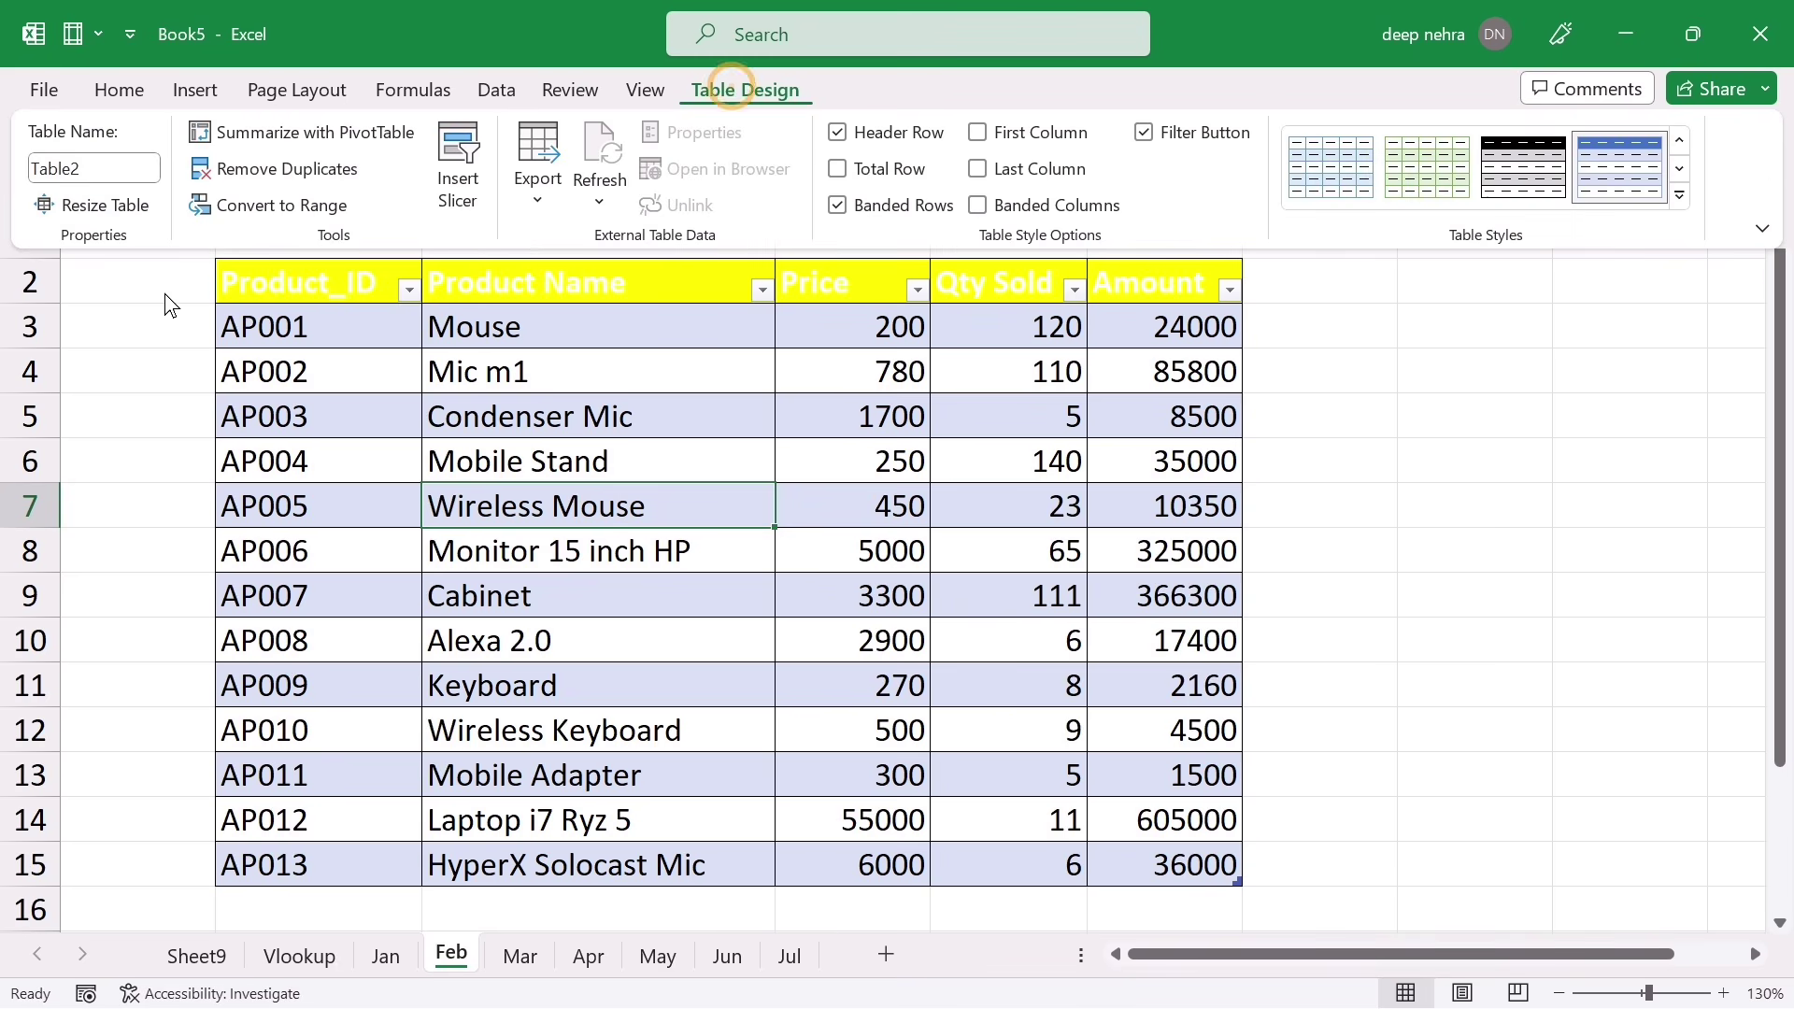
click(651, 502)
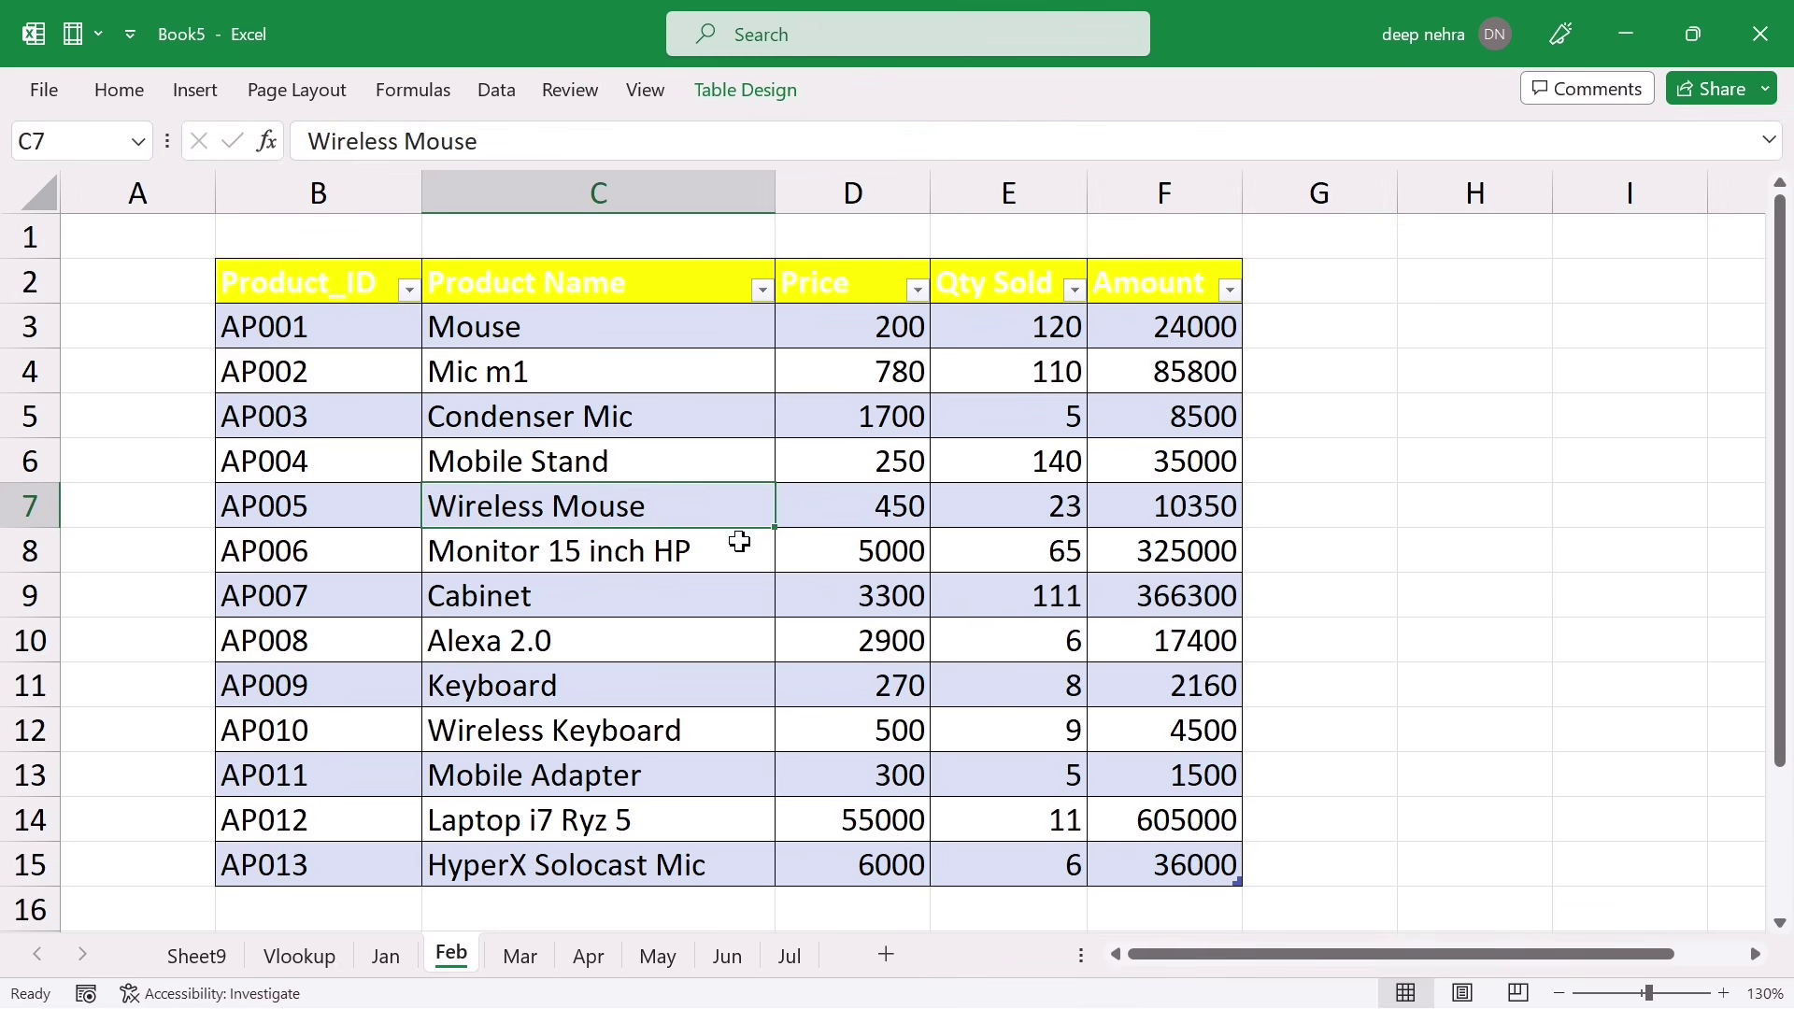
Convert the product data on the Mar sheet into a table with headers
click(520, 955)
click(685, 626)
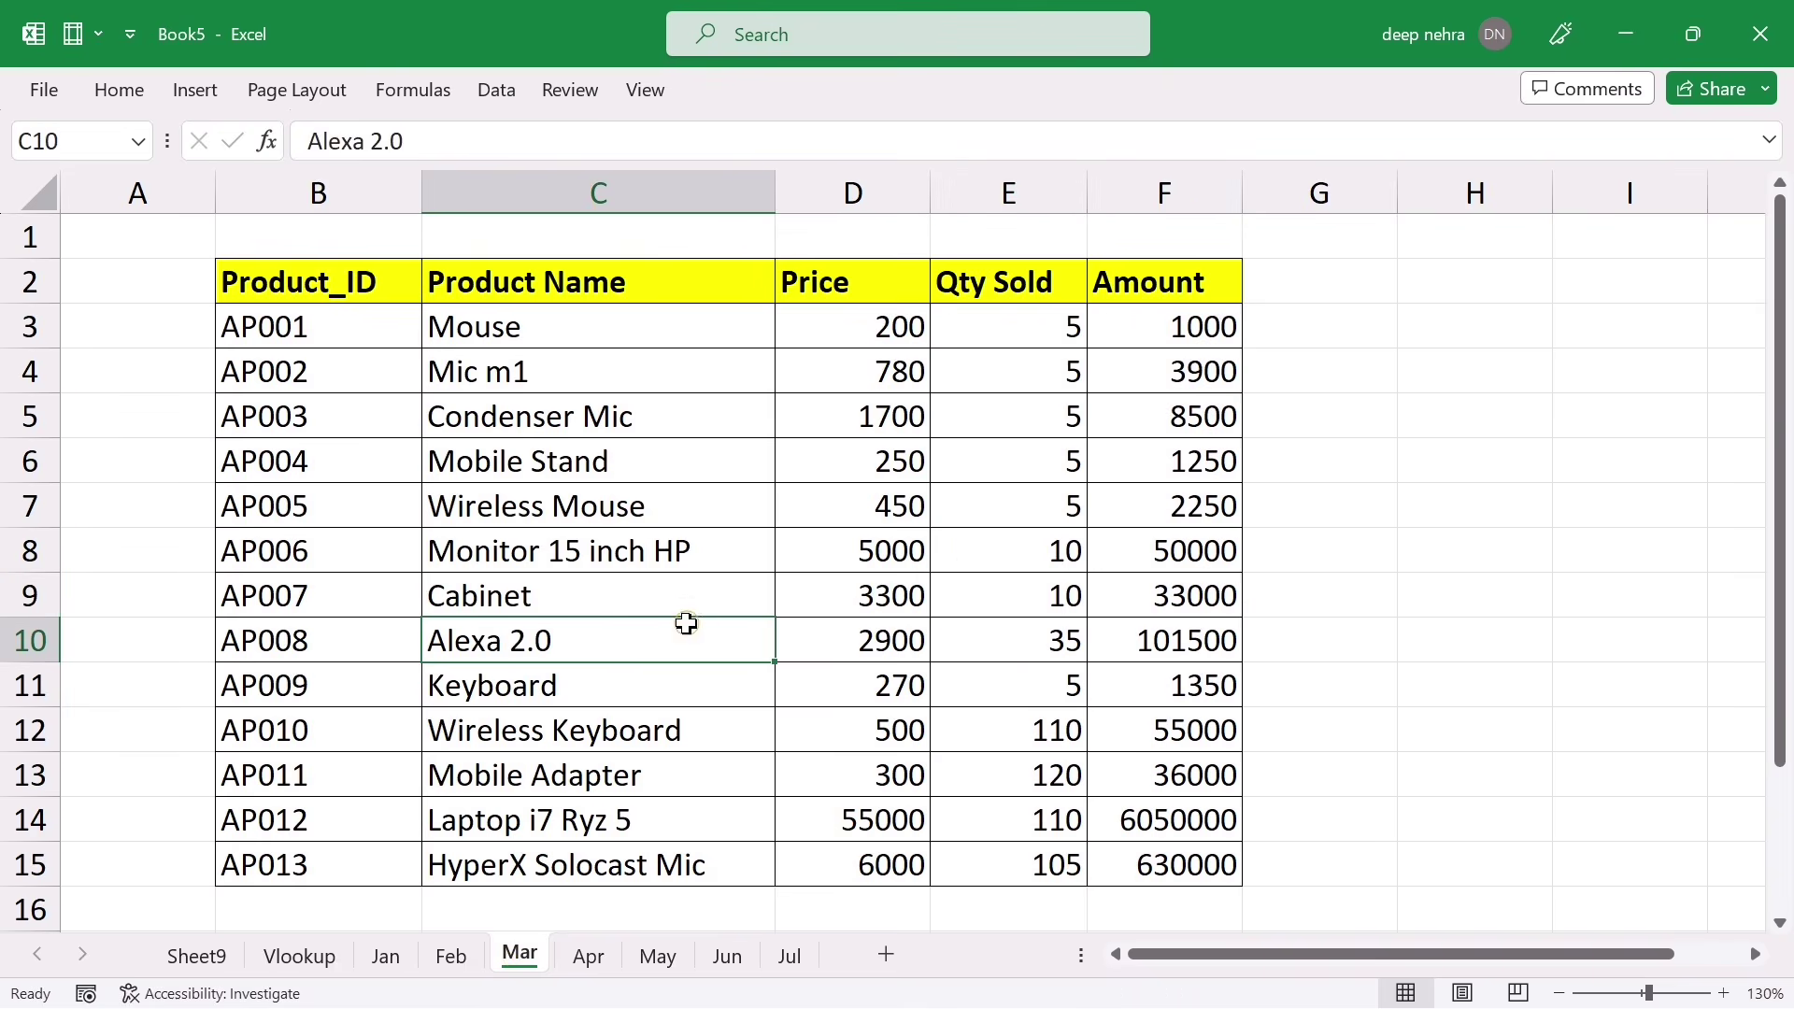
key(ctrl+a)
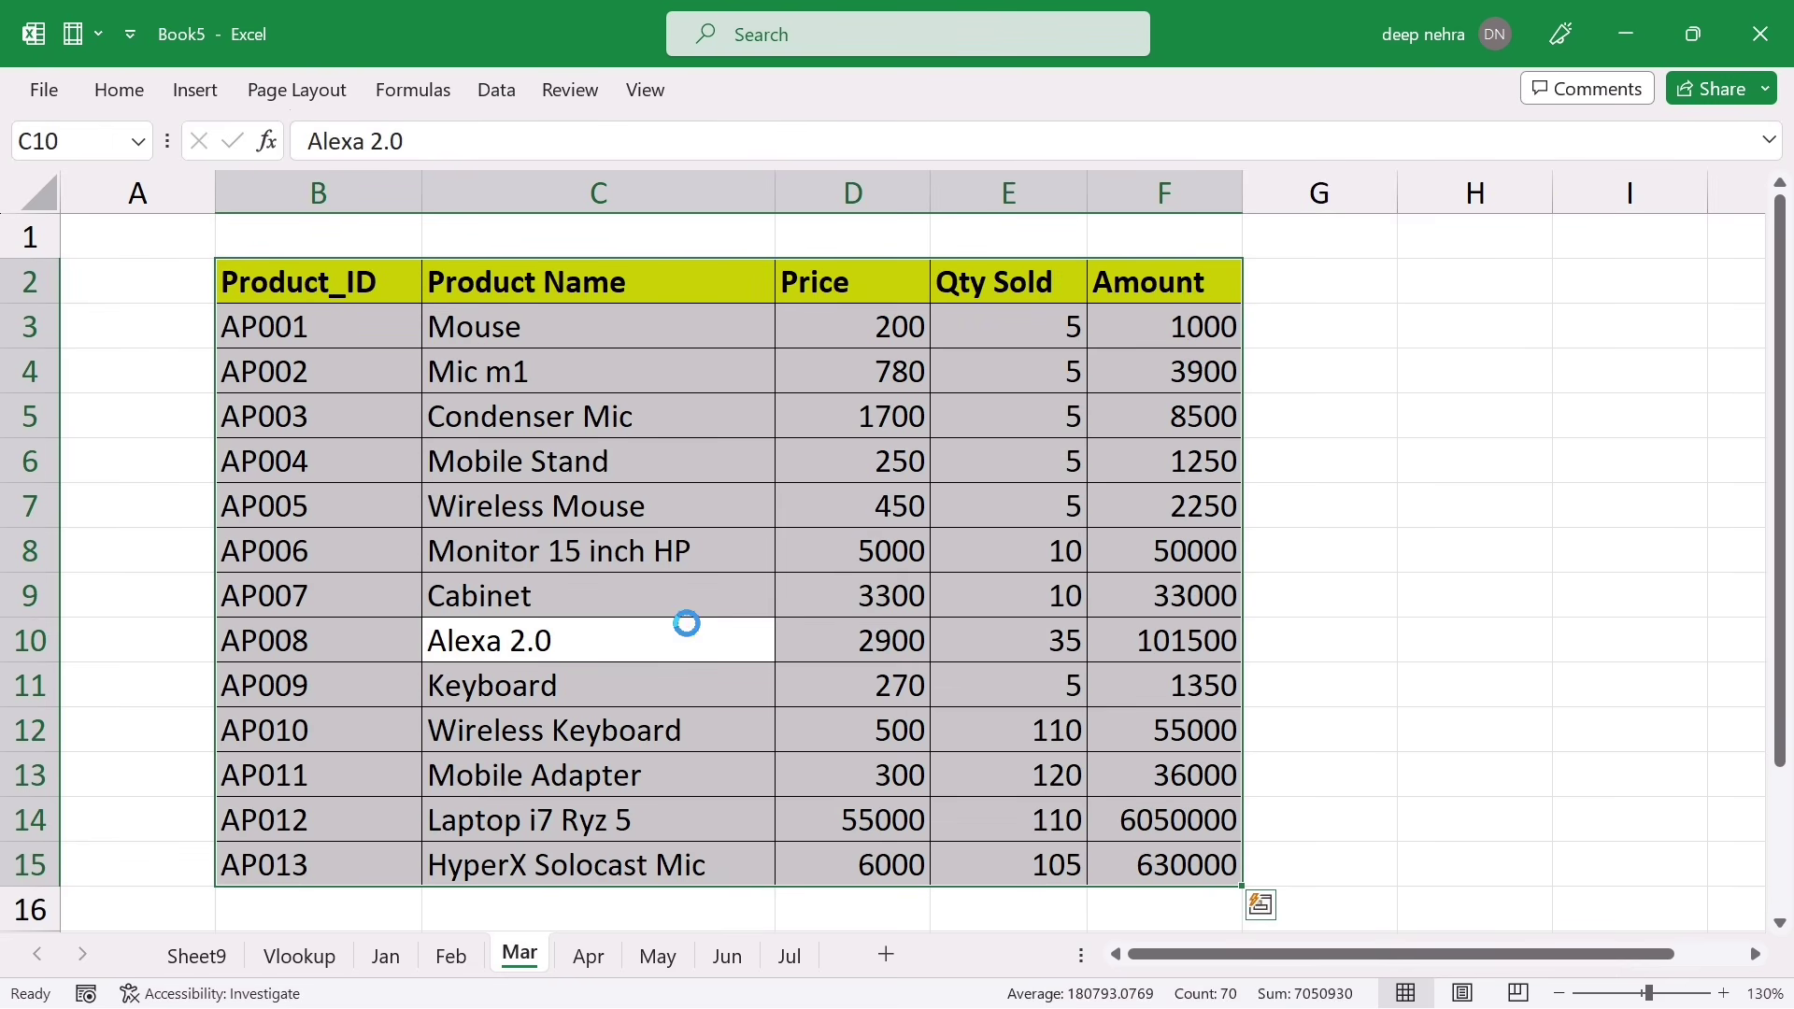
key(ctrl+t)
key(Return)
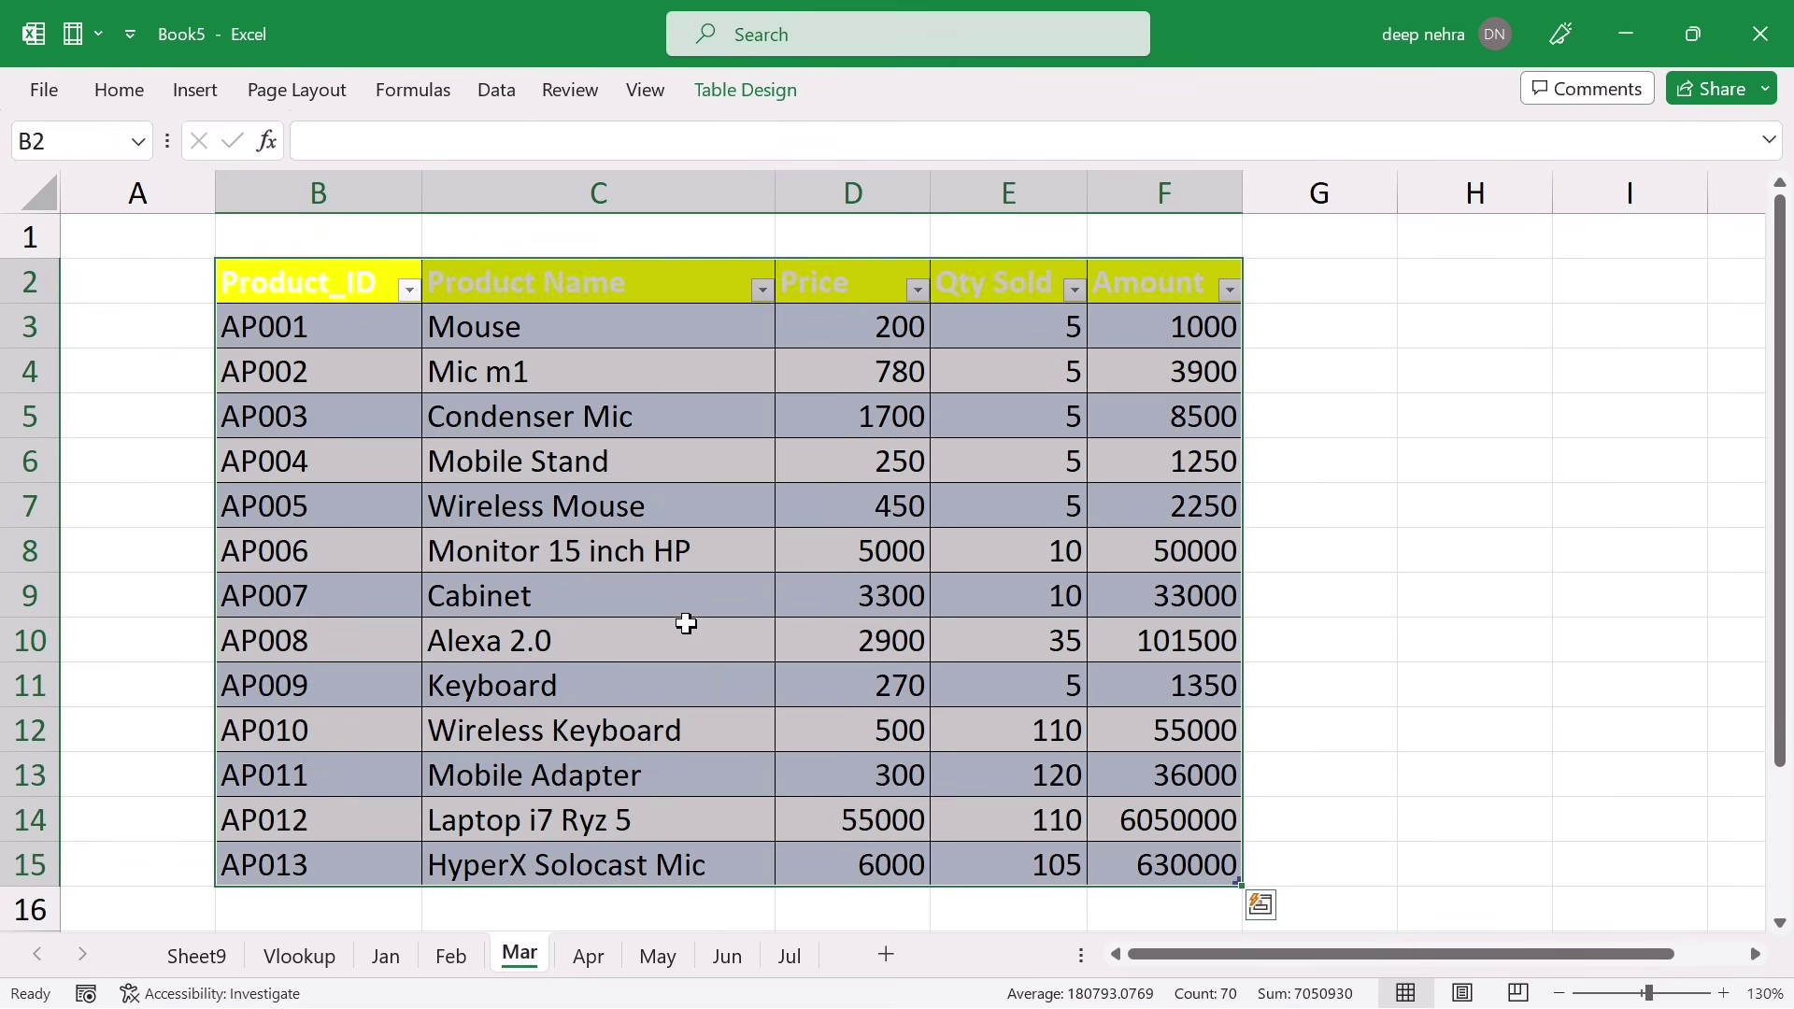
Convert the Apr sheet's data range B2:F15 into a table with headers
click(588, 956)
click(620, 644)
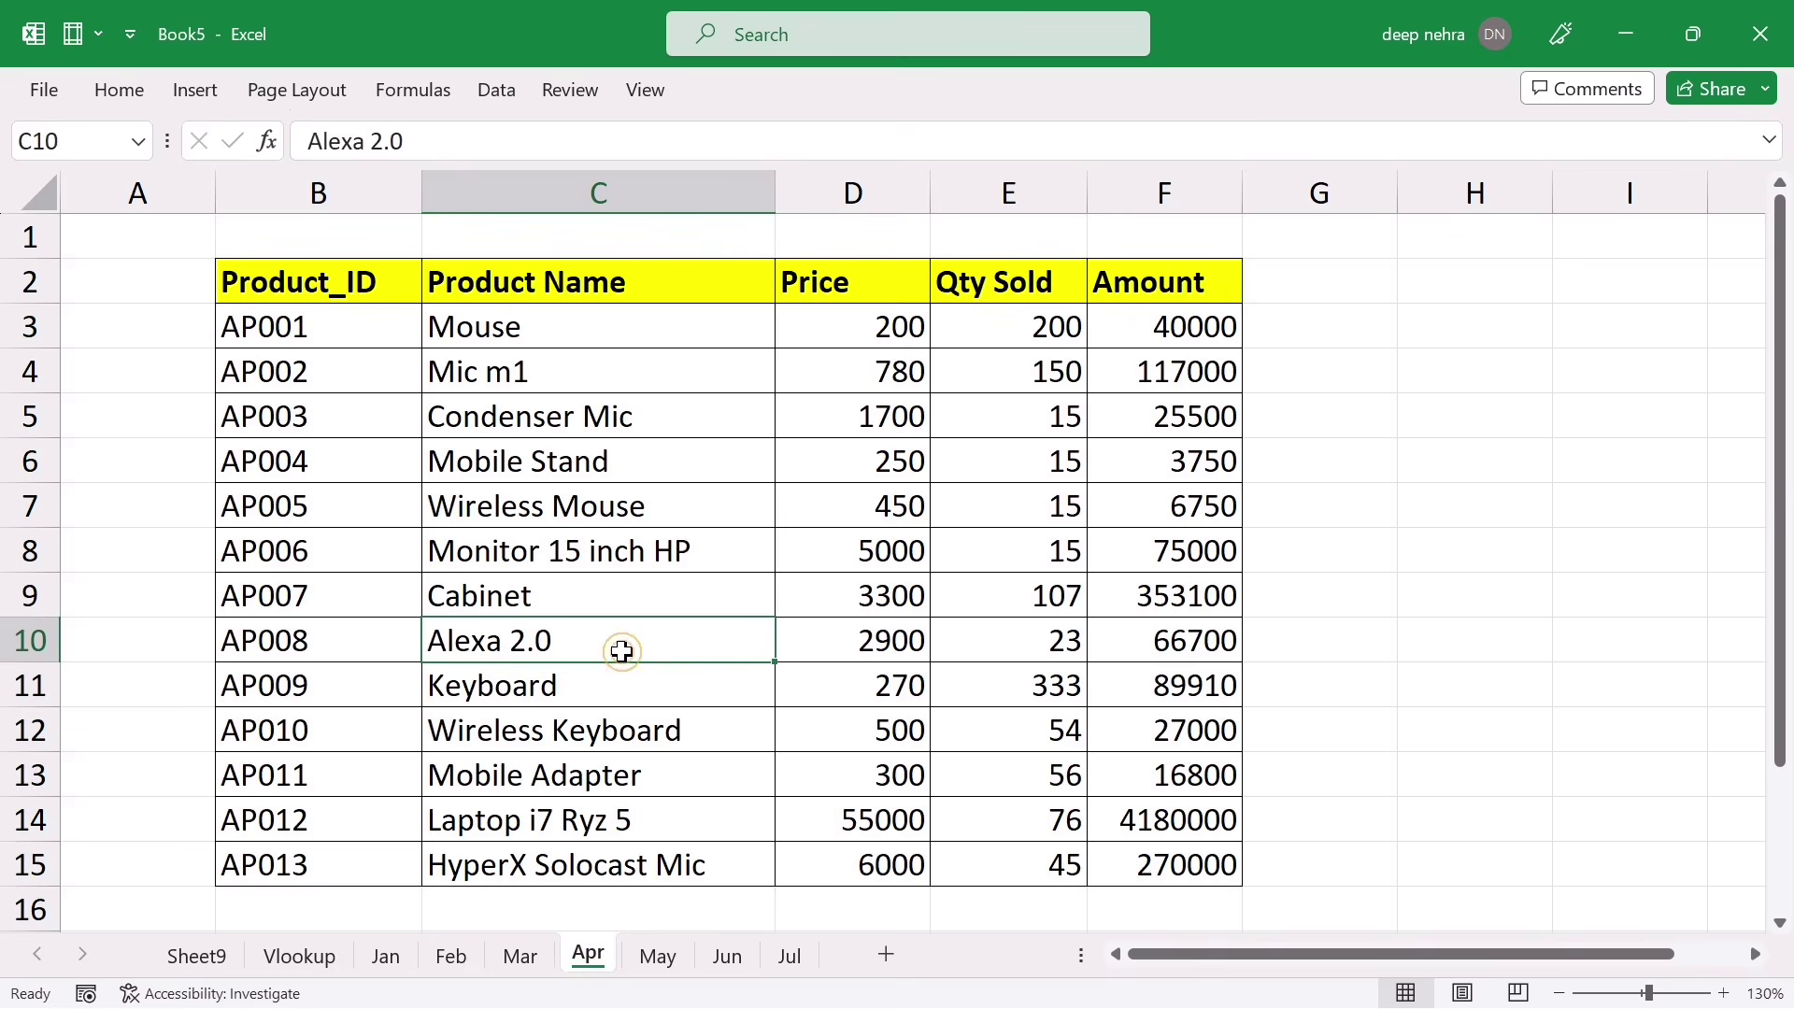
key(ctrl+a)
key(ctrl+t)
click(689, 708)
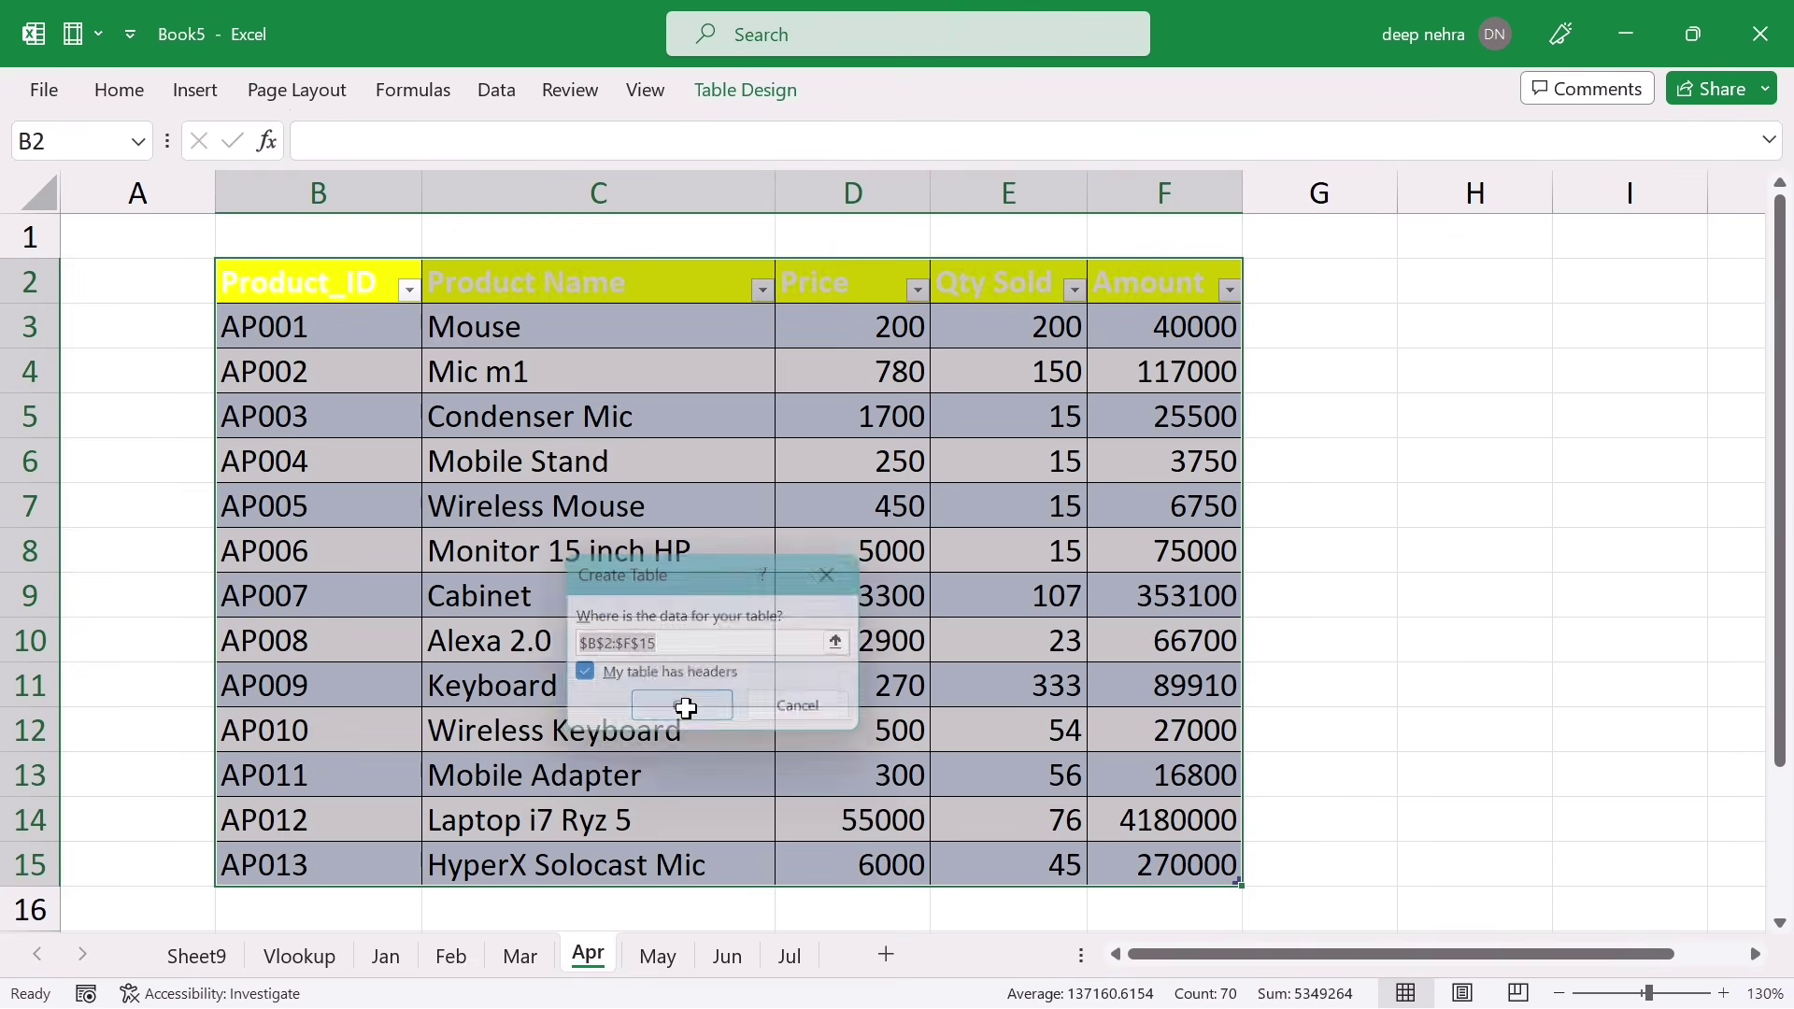
Convert the May sheet's data range B2:F15 into a table with headers
click(658, 955)
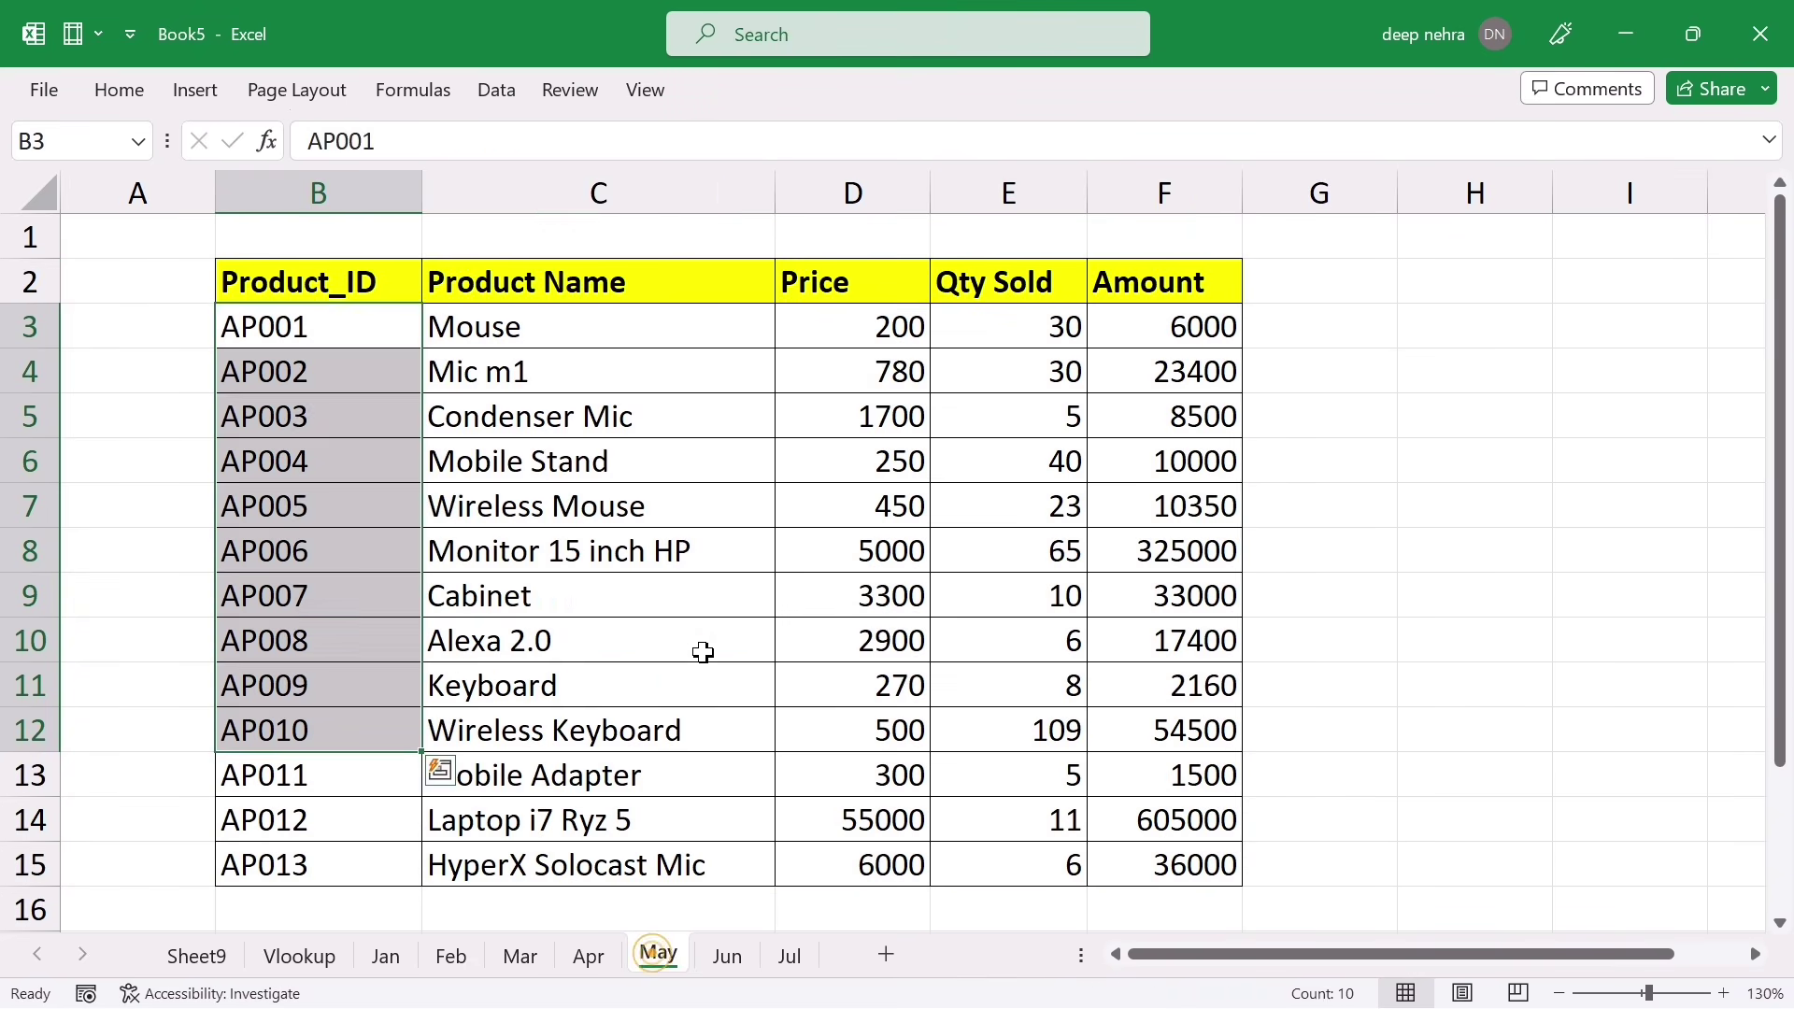
click(703, 649)
key(ctrl+a)
key(ctrl+t)
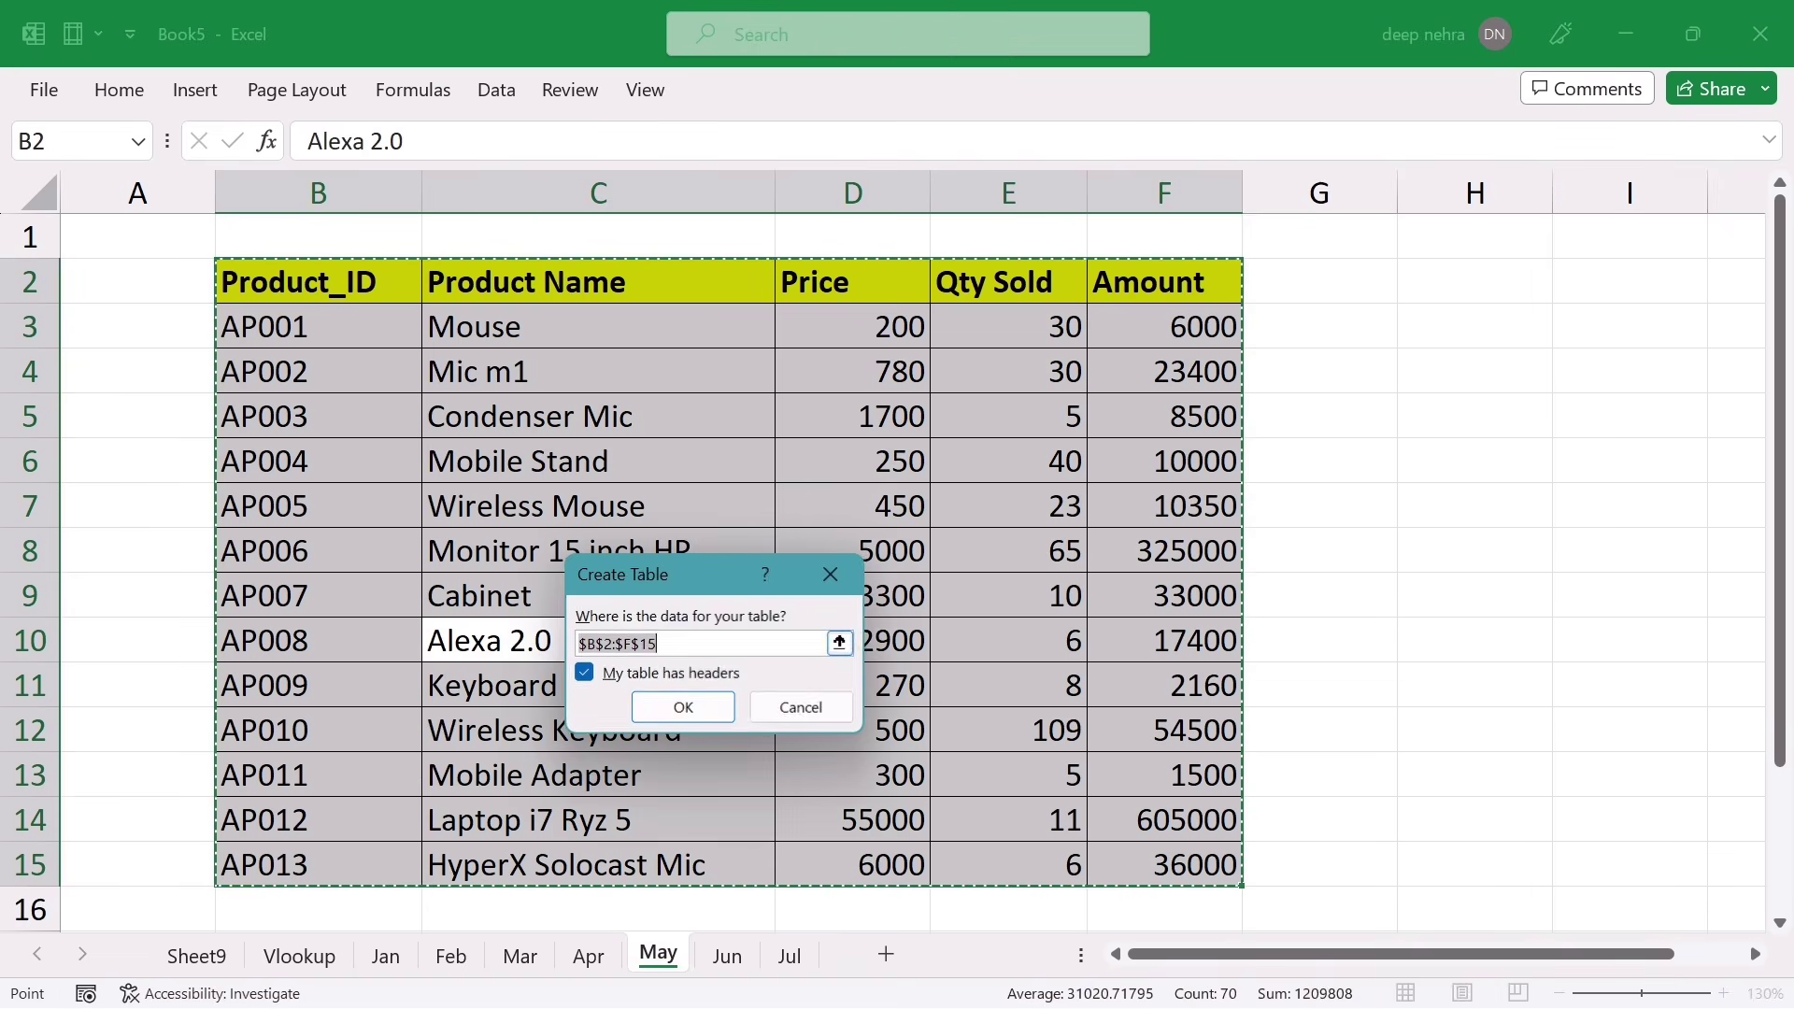
click(683, 702)
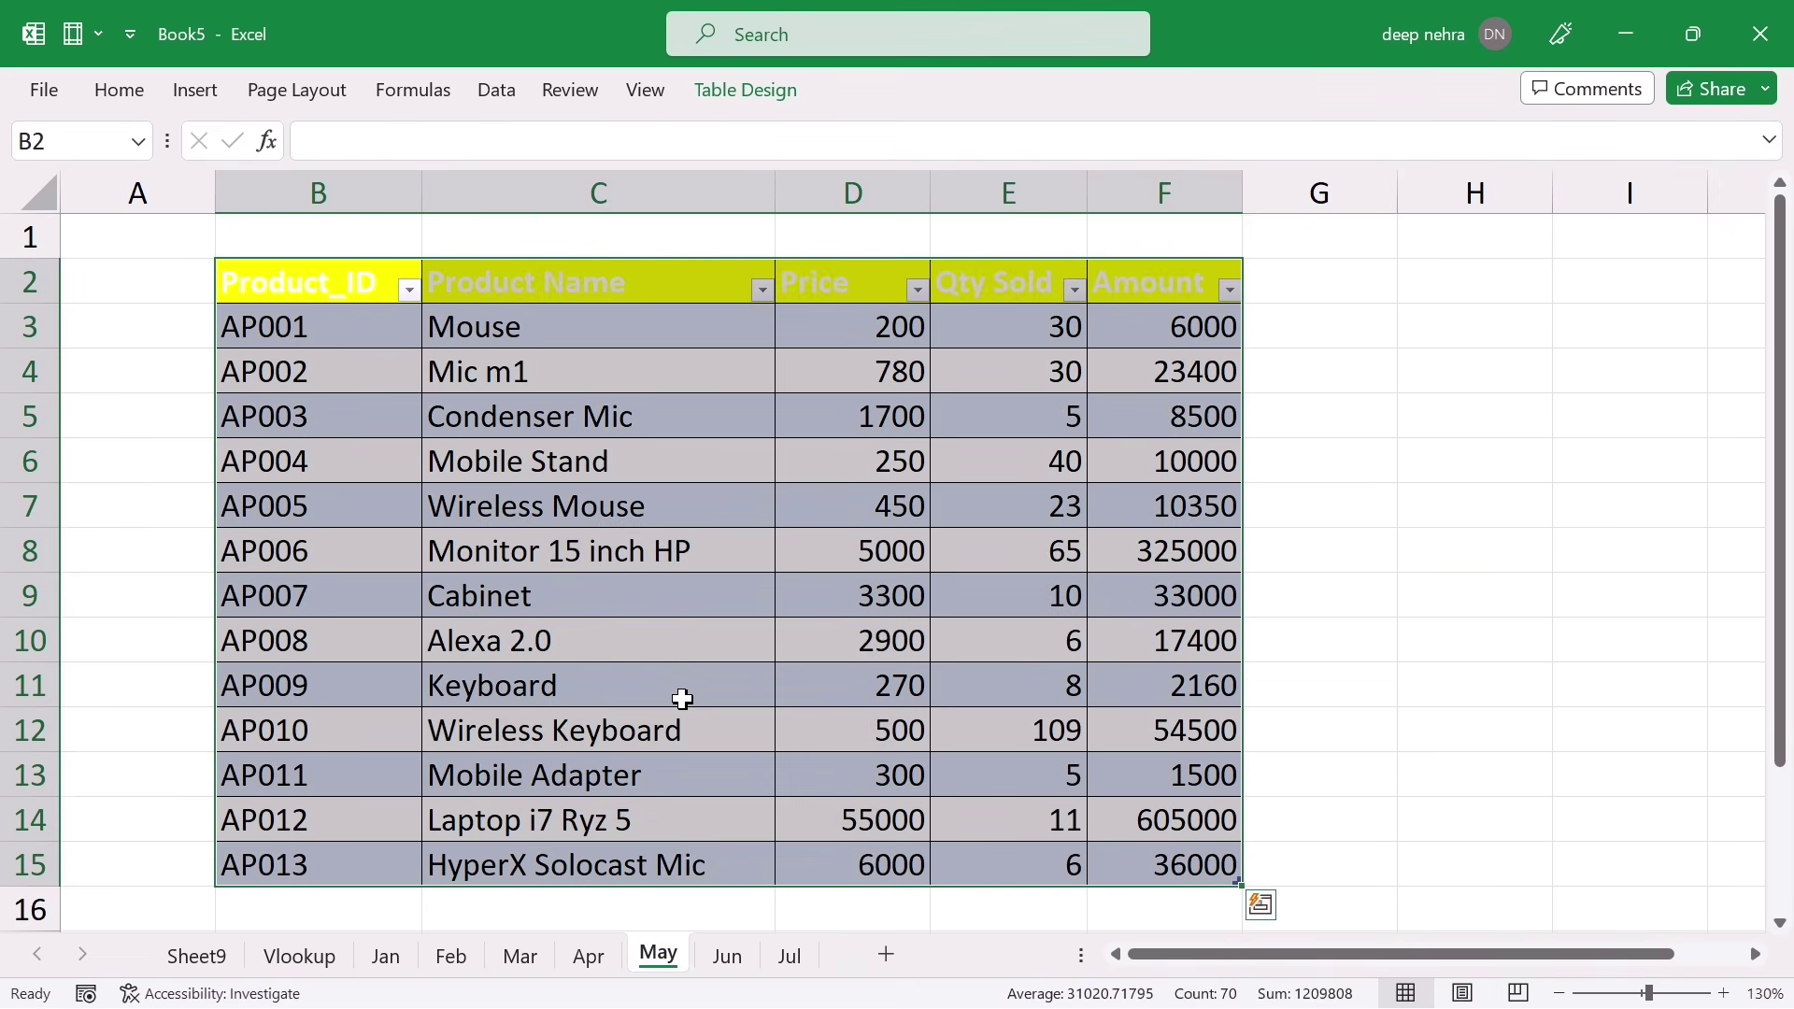
Convert the product data on the Jun sheet into a table with headers
click(727, 955)
click(718, 658)
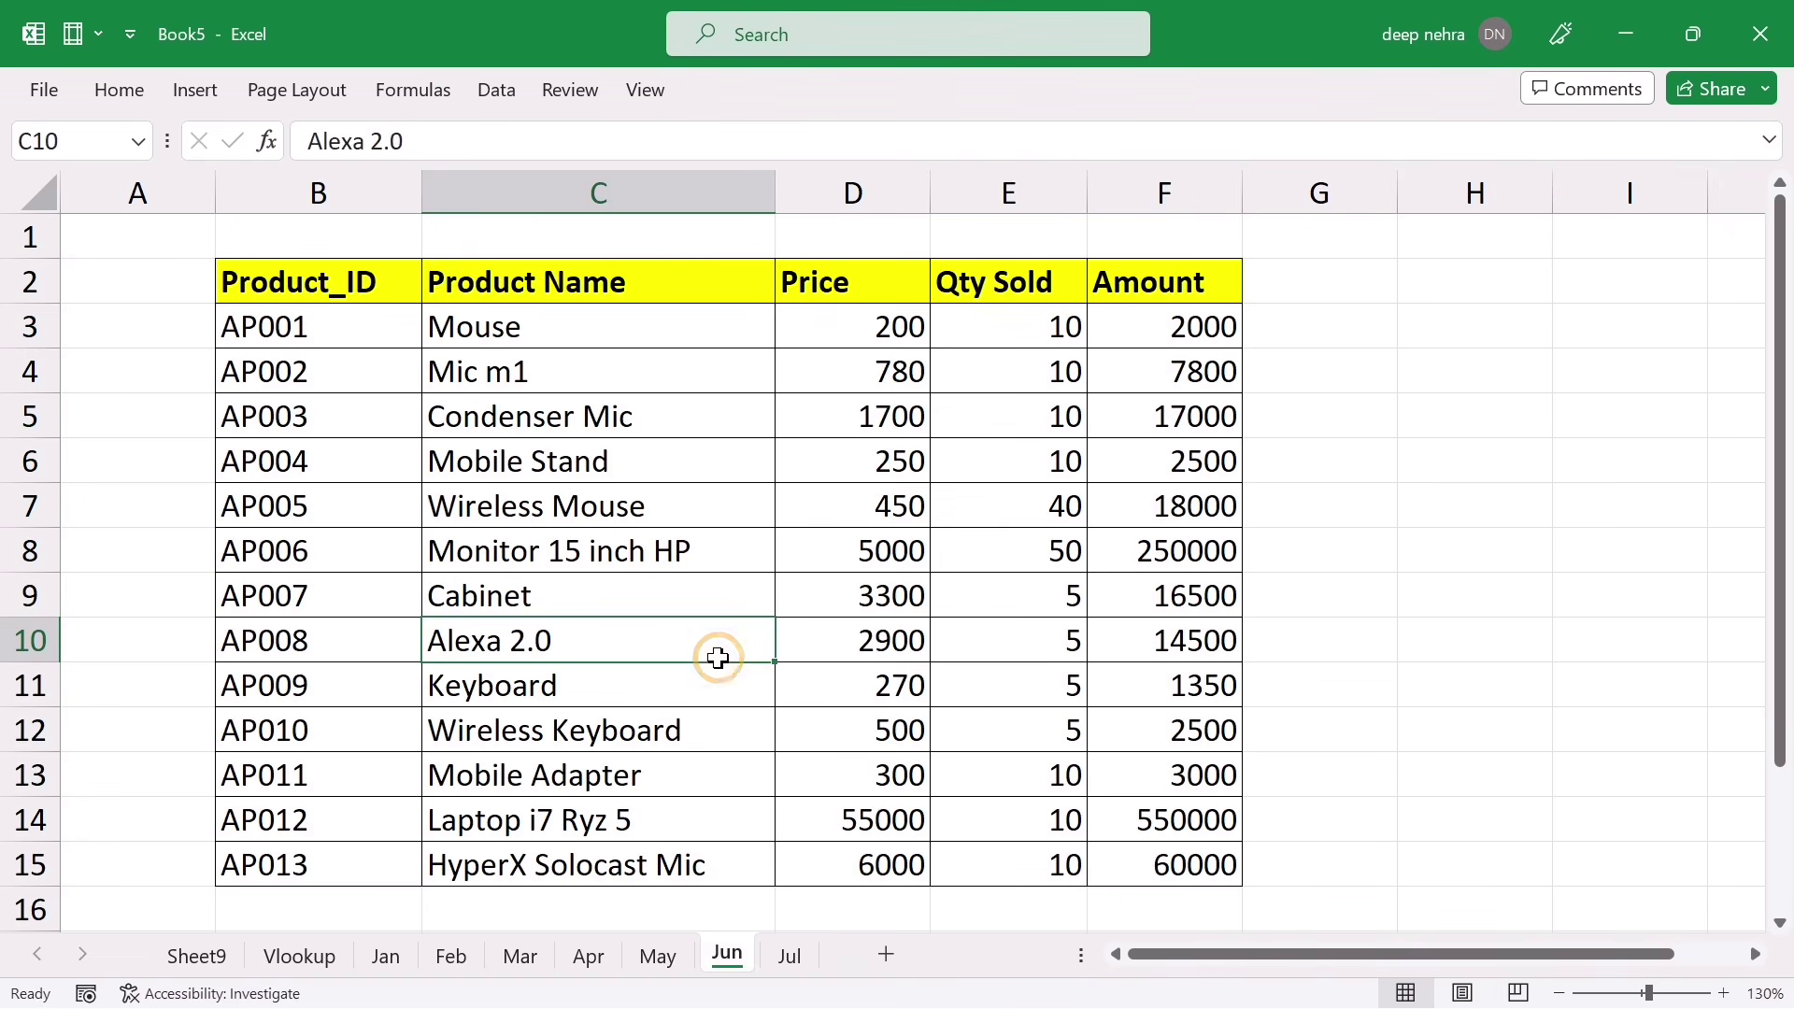
key(ctrl+a)
key(ctrl+t)
click(677, 696)
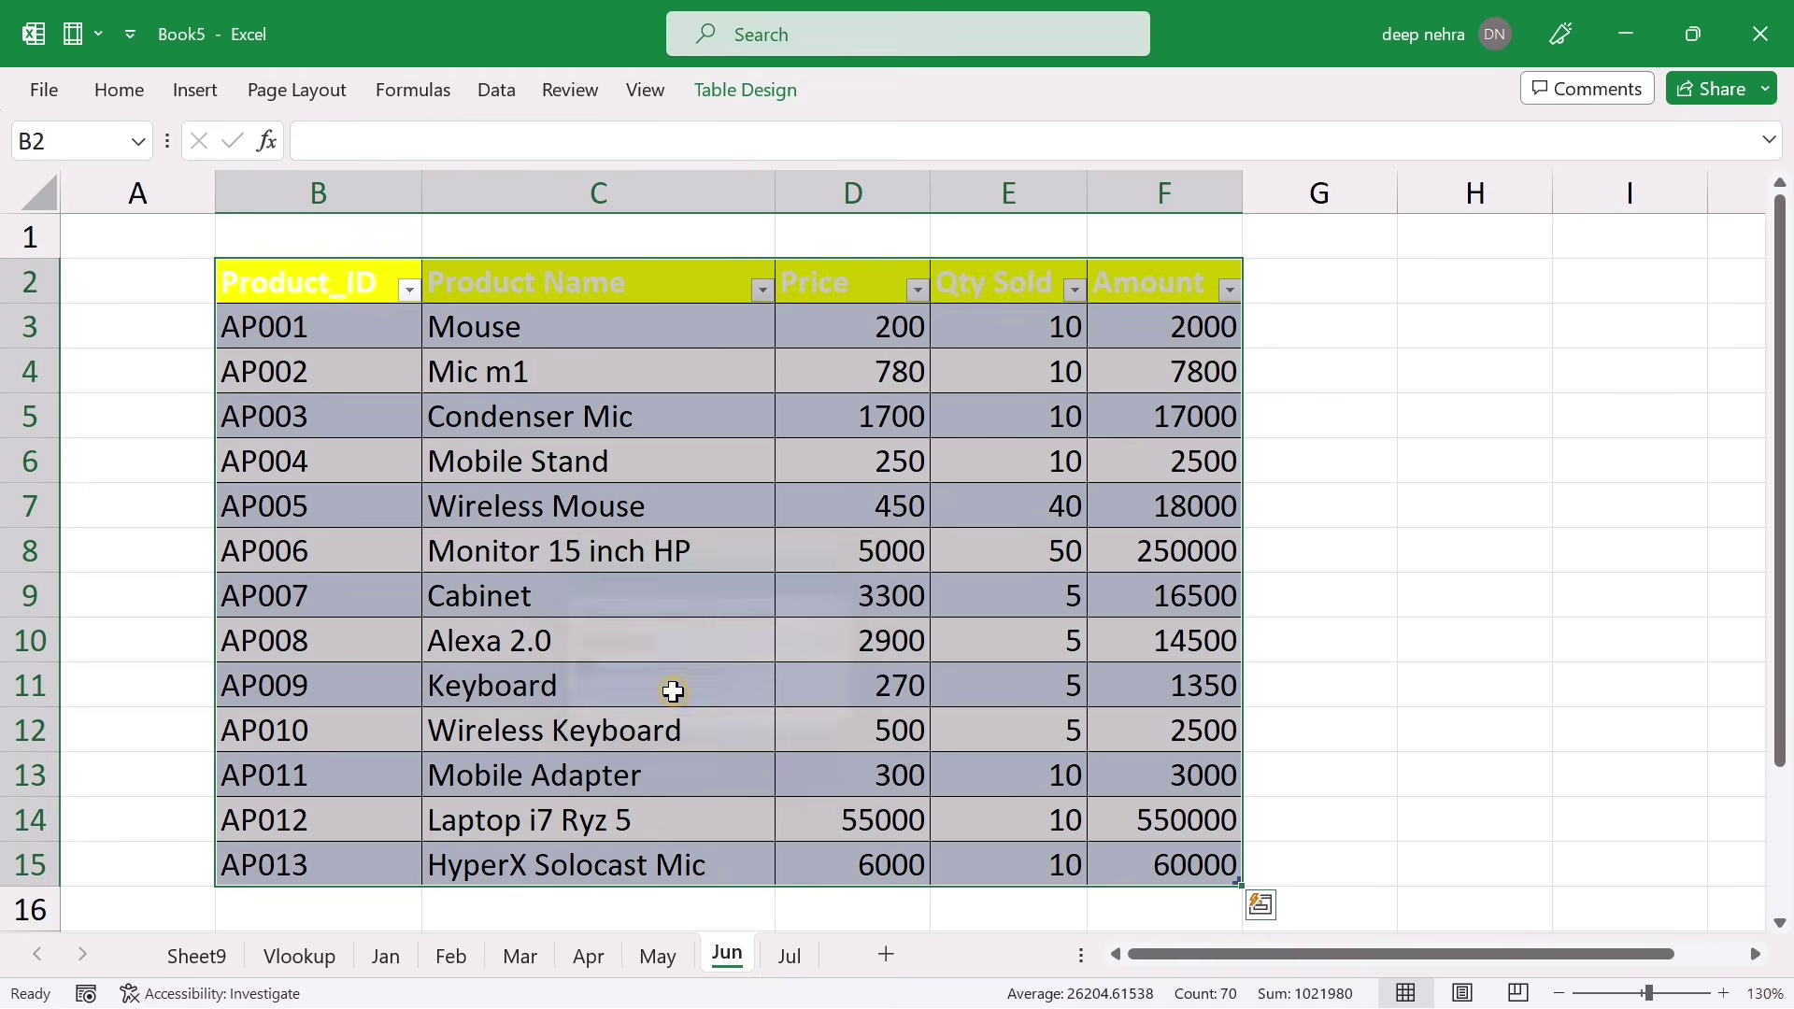
Convert the Jul sheet's data range B2:F15 into a table with headers
click(789, 953)
click(711, 681)
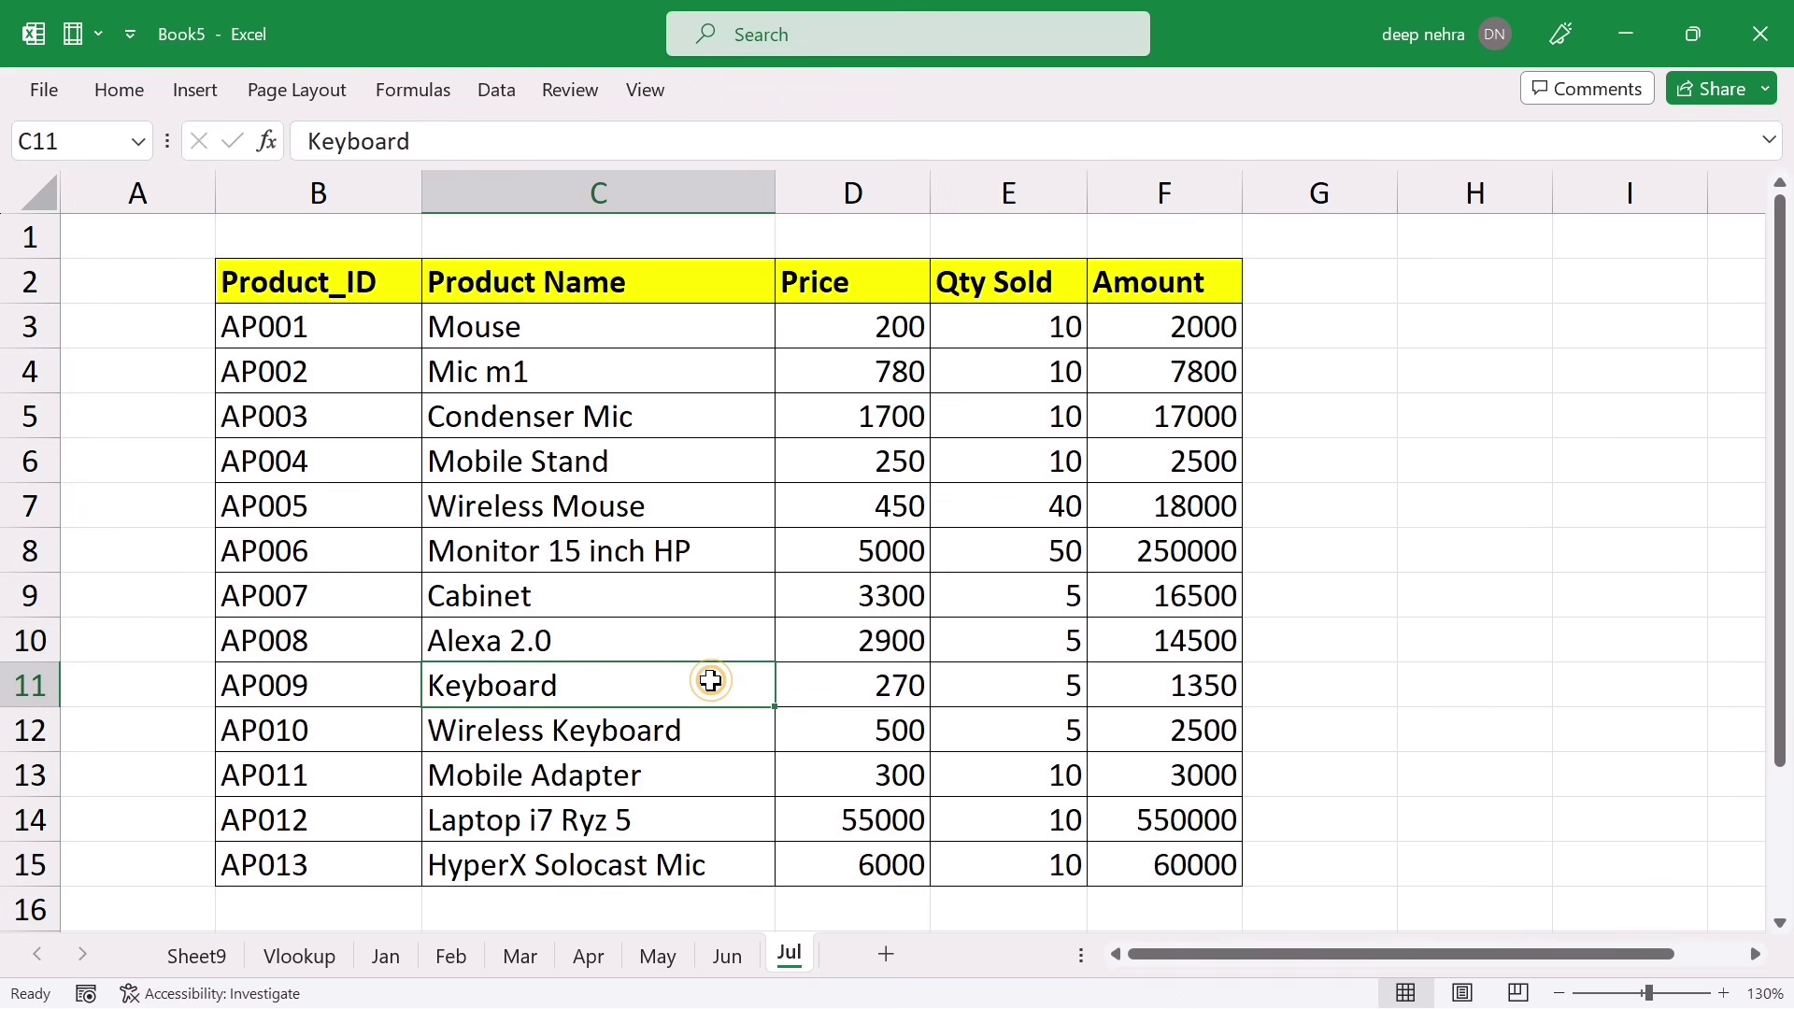
key(ctrl+a)
key(ctrl+t)
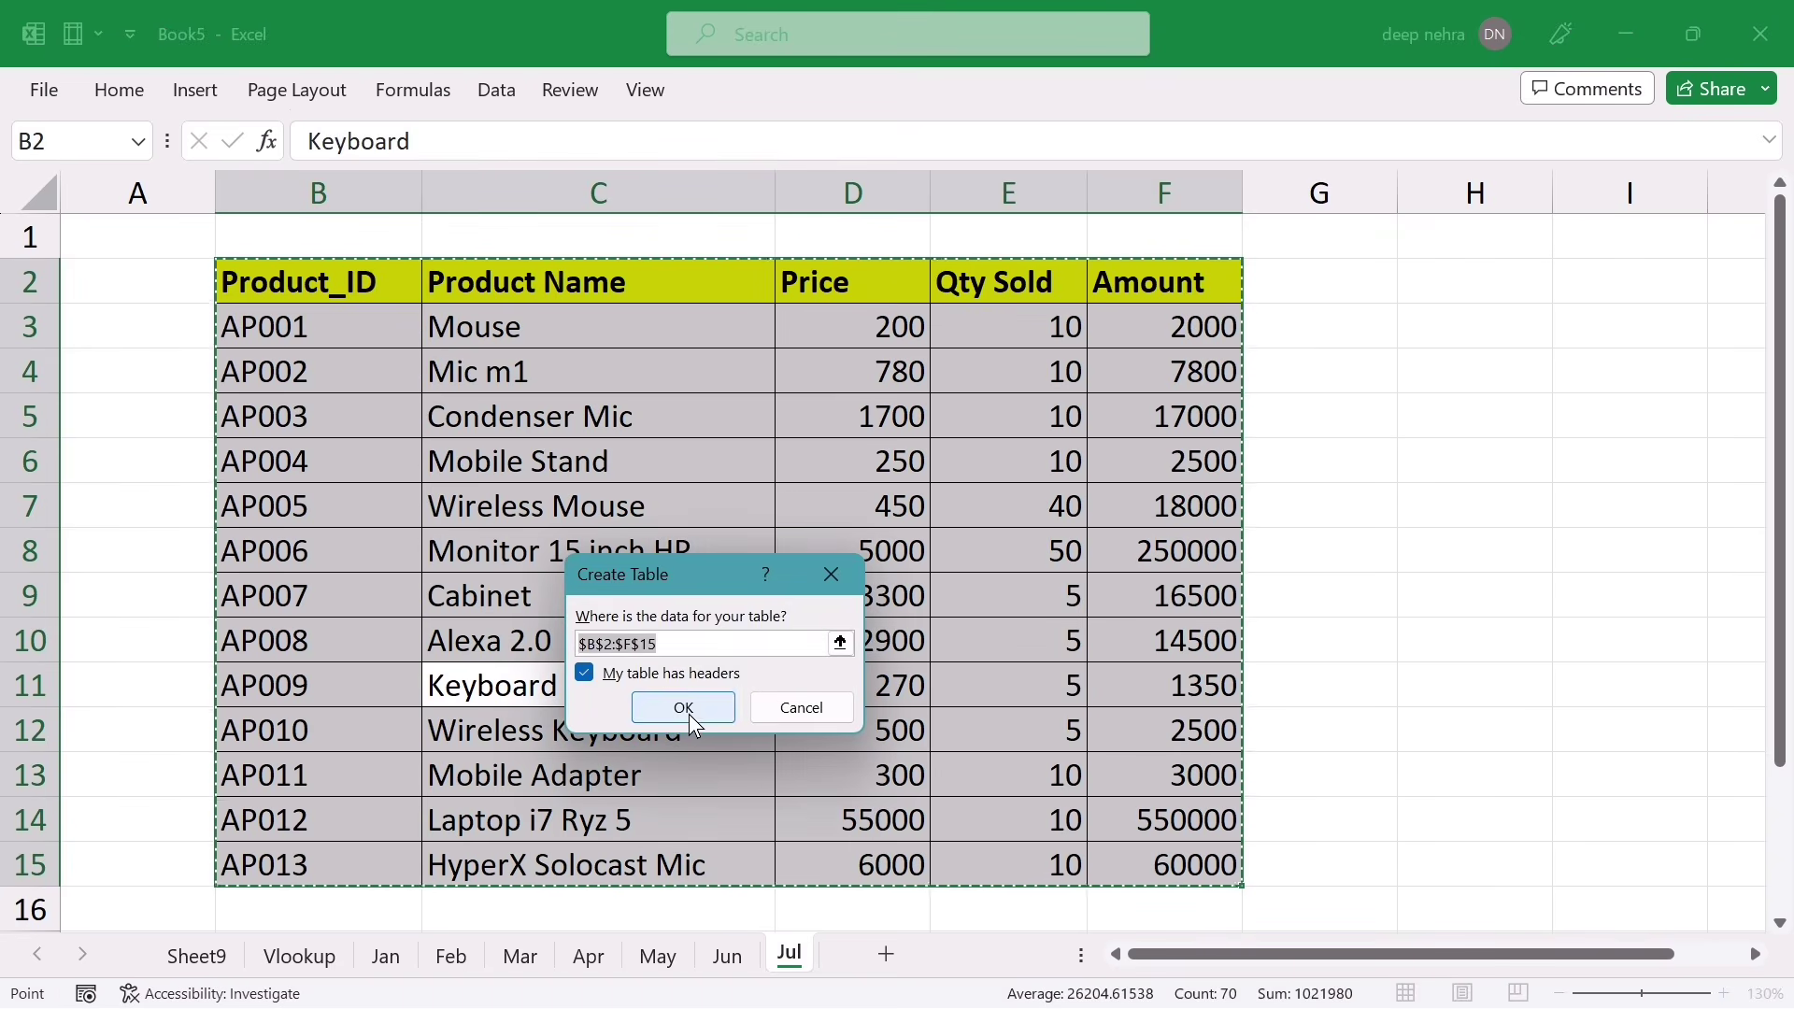
click(712, 705)
click(838, 609)
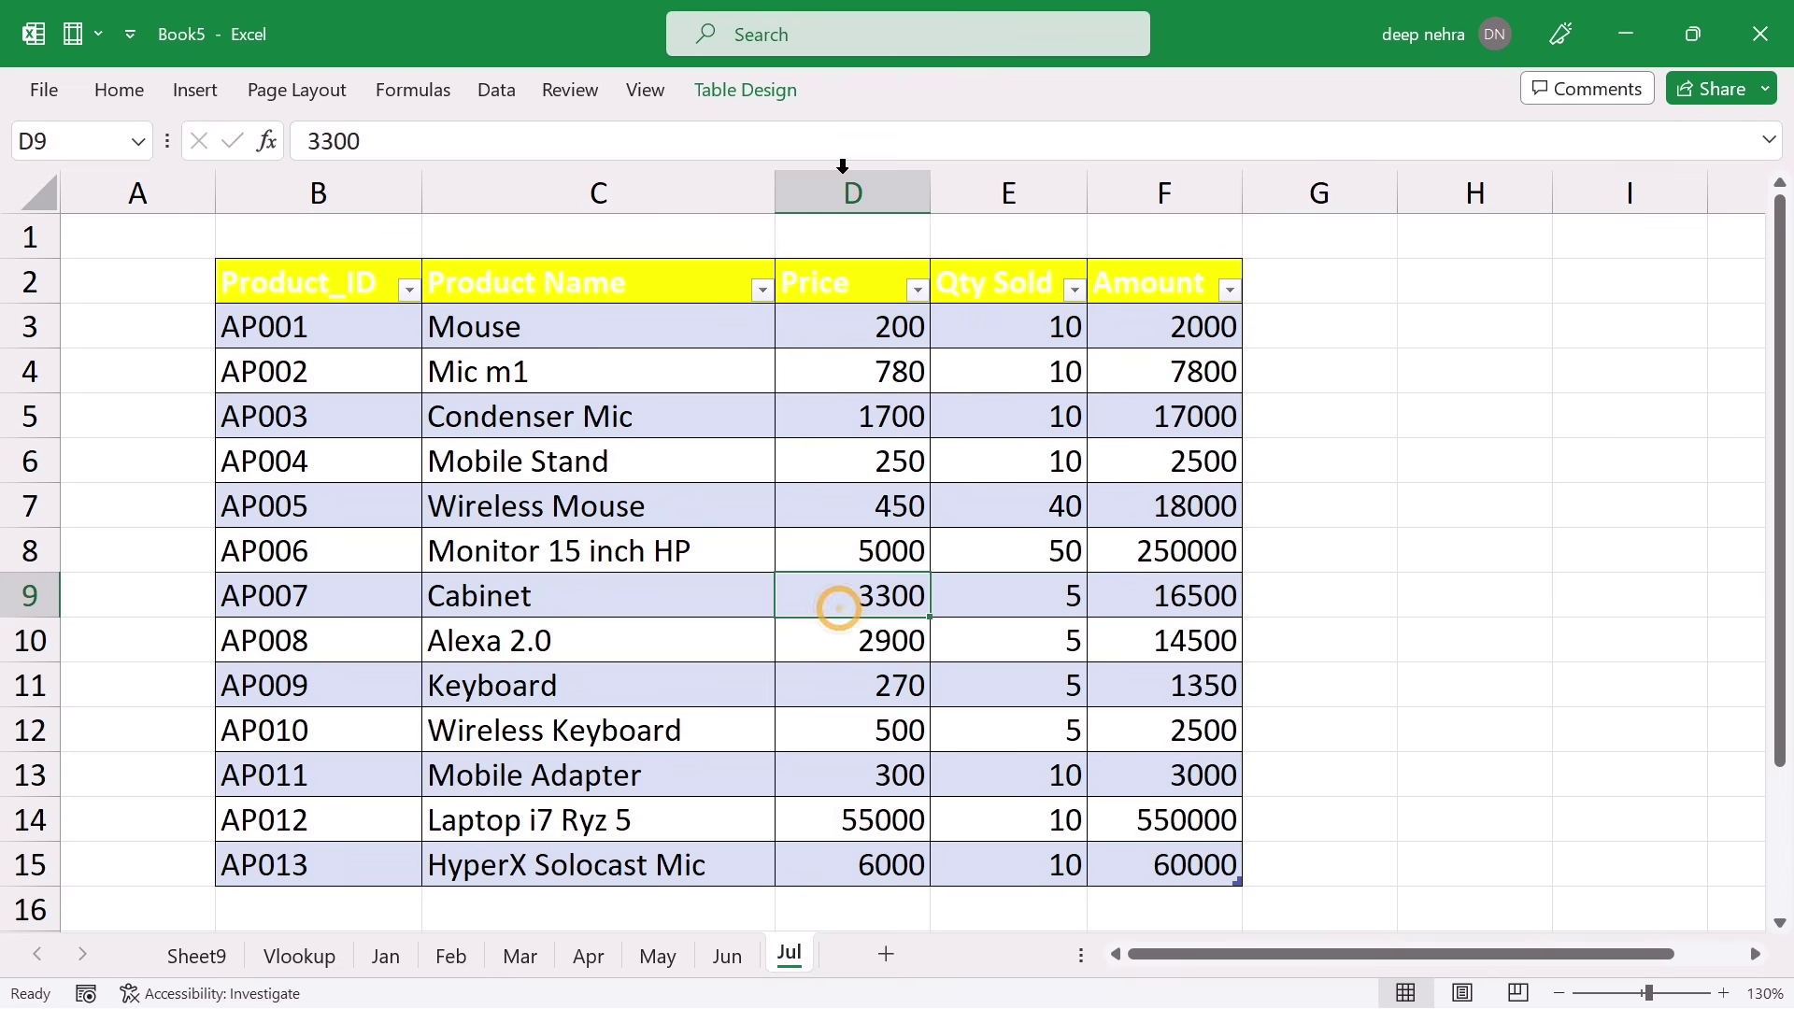
click(731, 94)
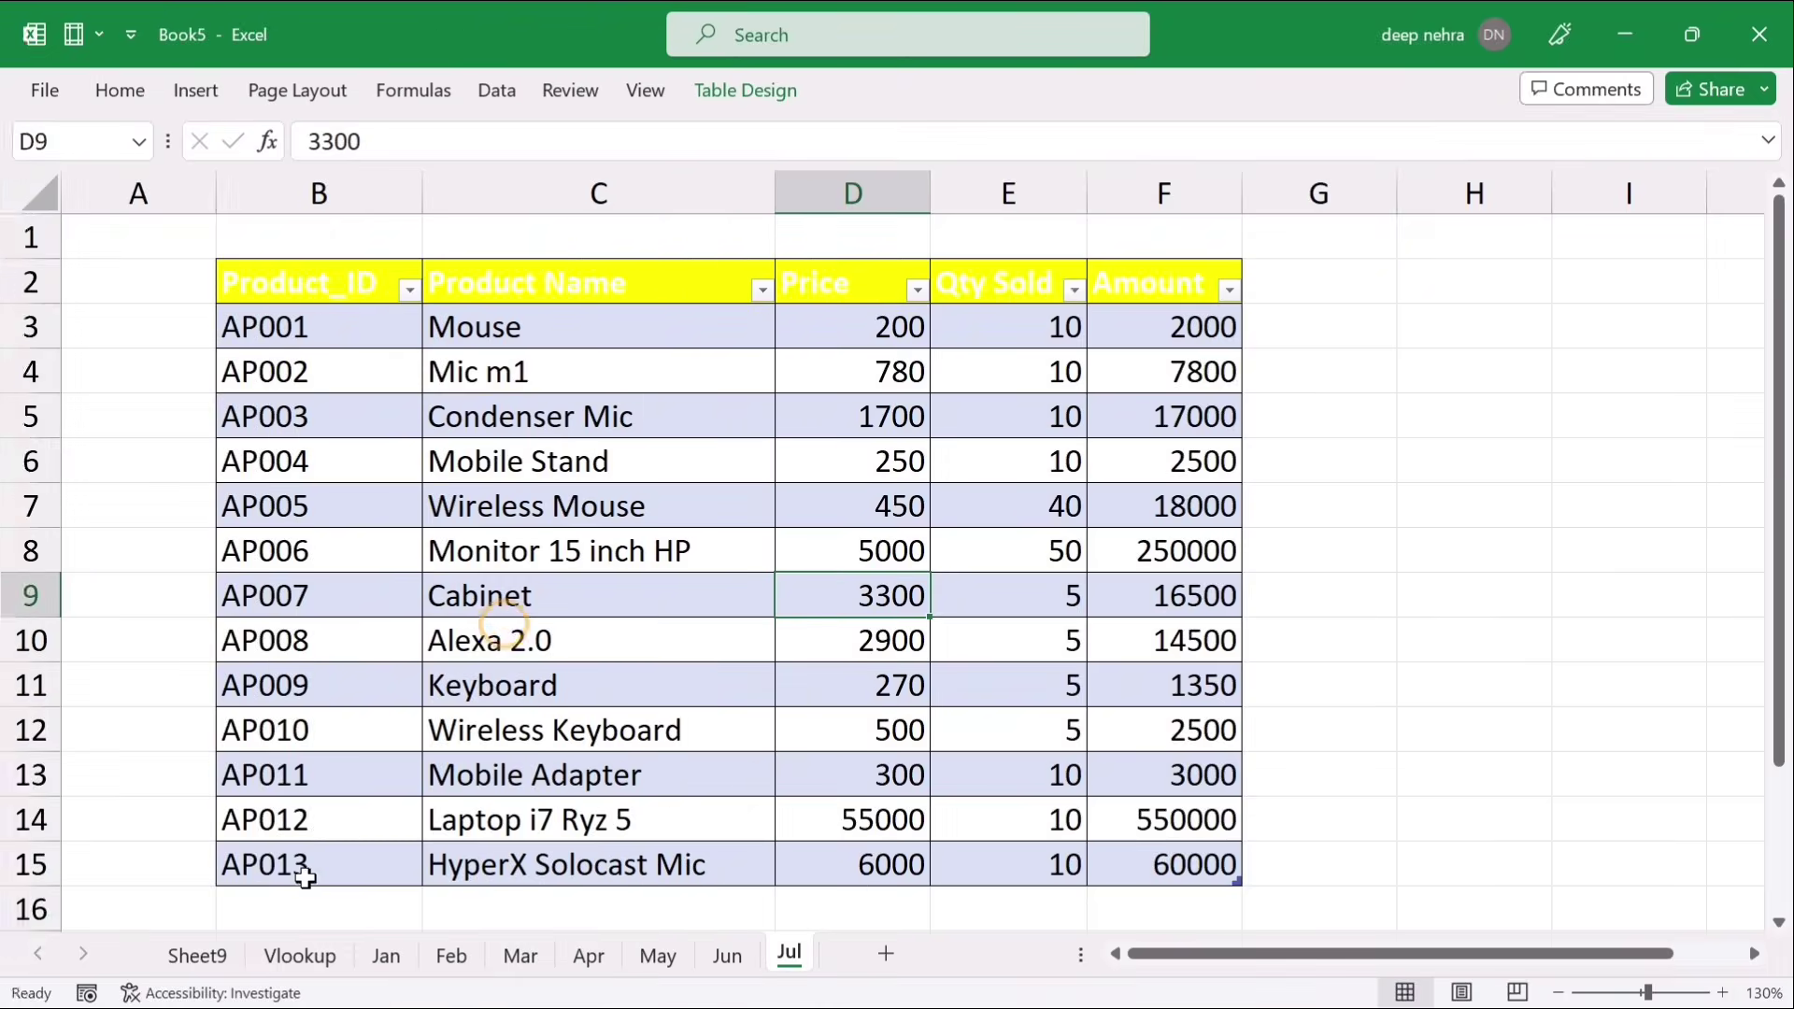
Add a list validation with source Jan,Feb,Mar,Apr,May,Jun,Jul to the sheet name cell E4 on the Vlookup sheet
click(299, 957)
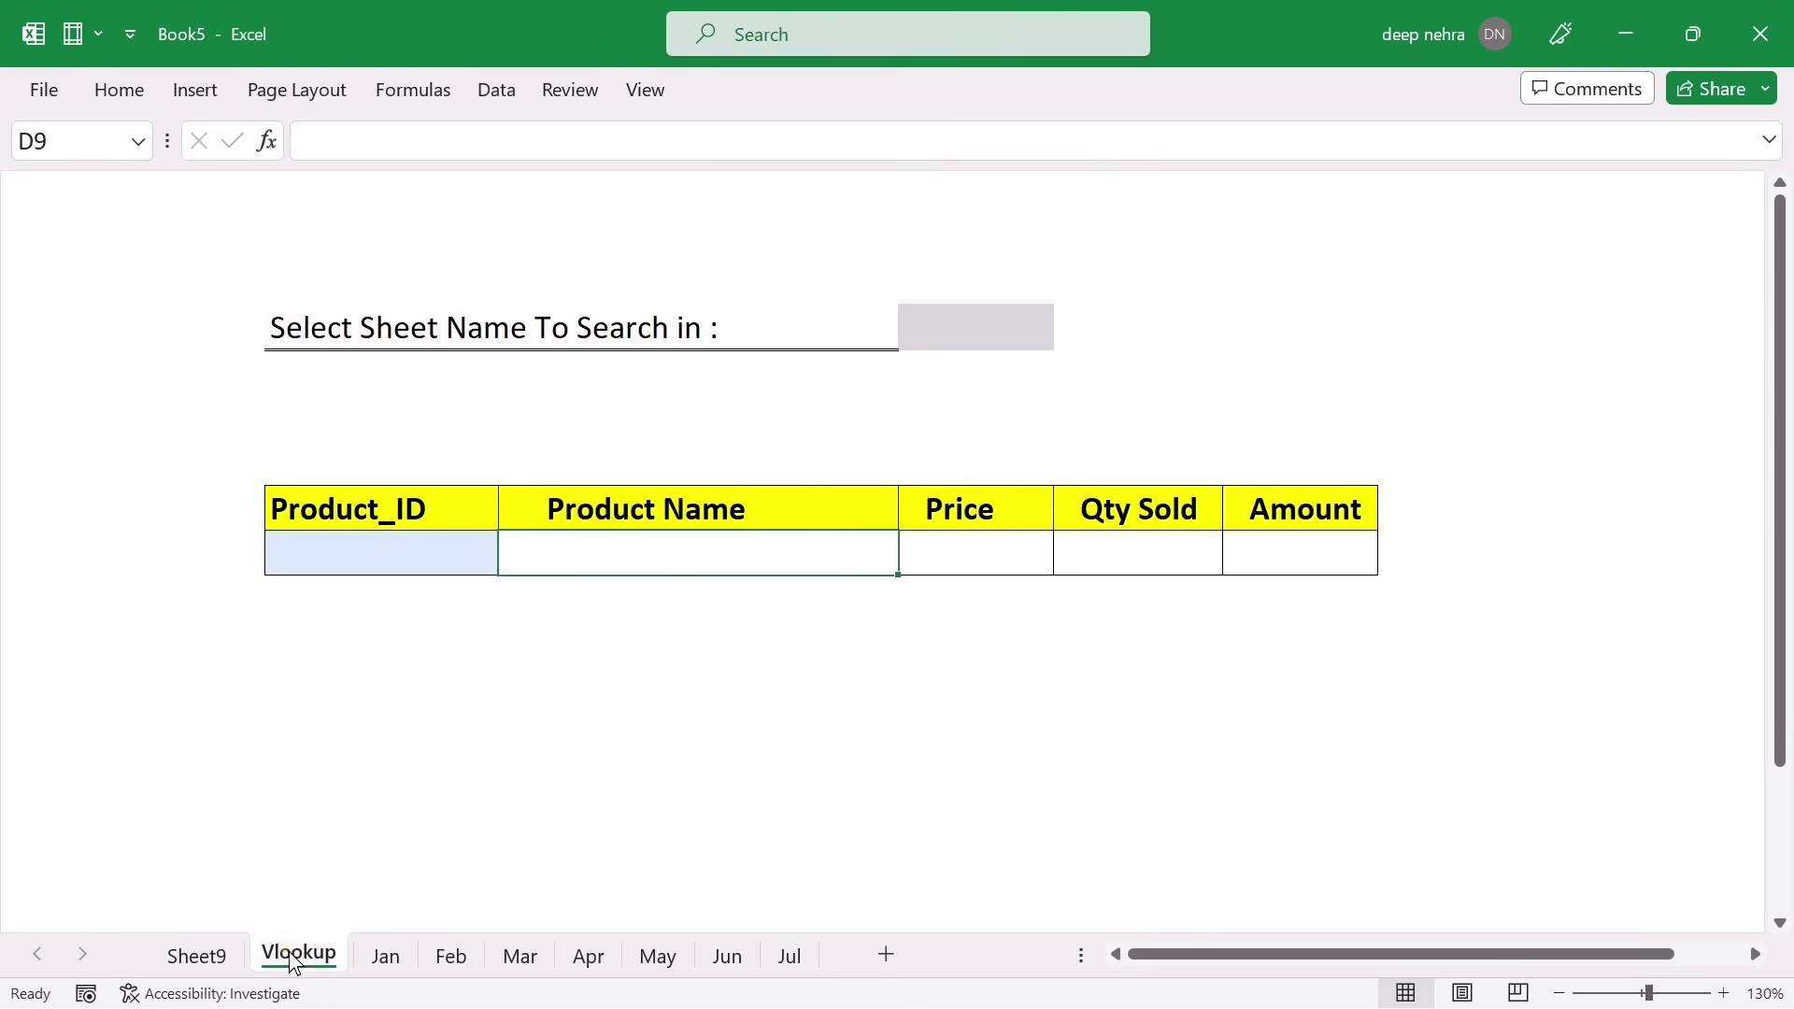
click(991, 344)
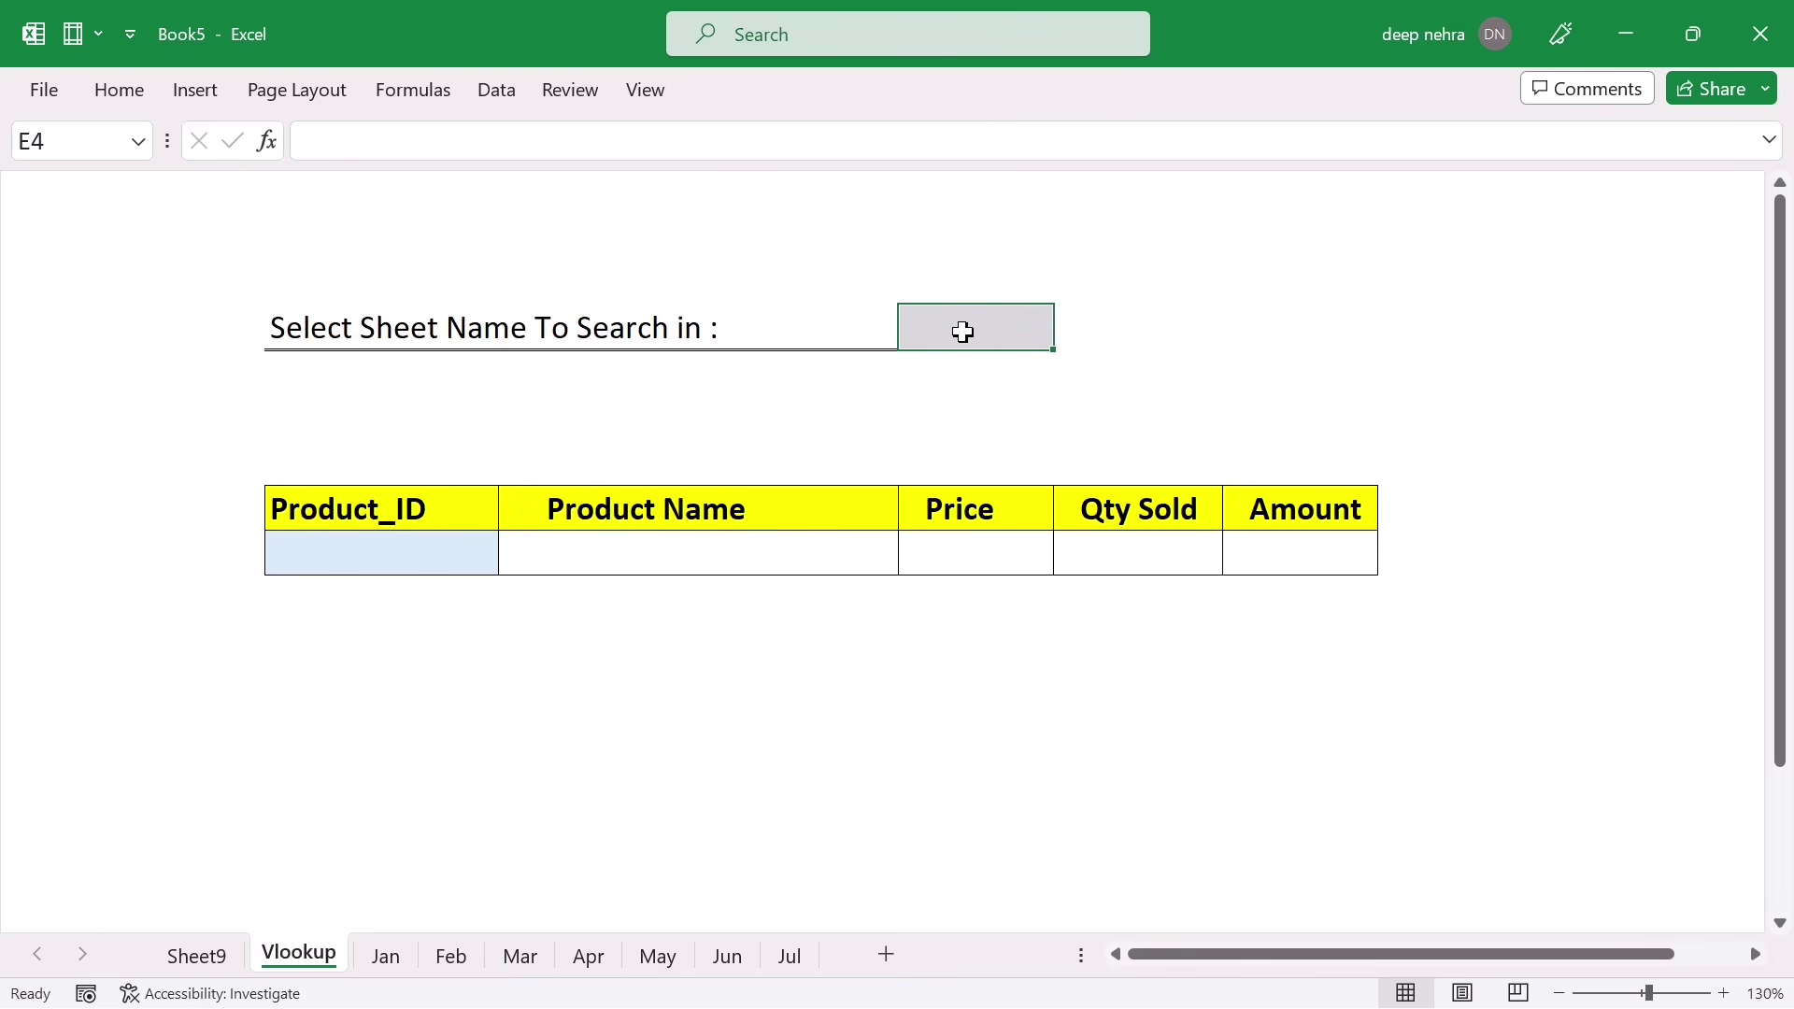
click(496, 90)
click(1203, 207)
click(611, 535)
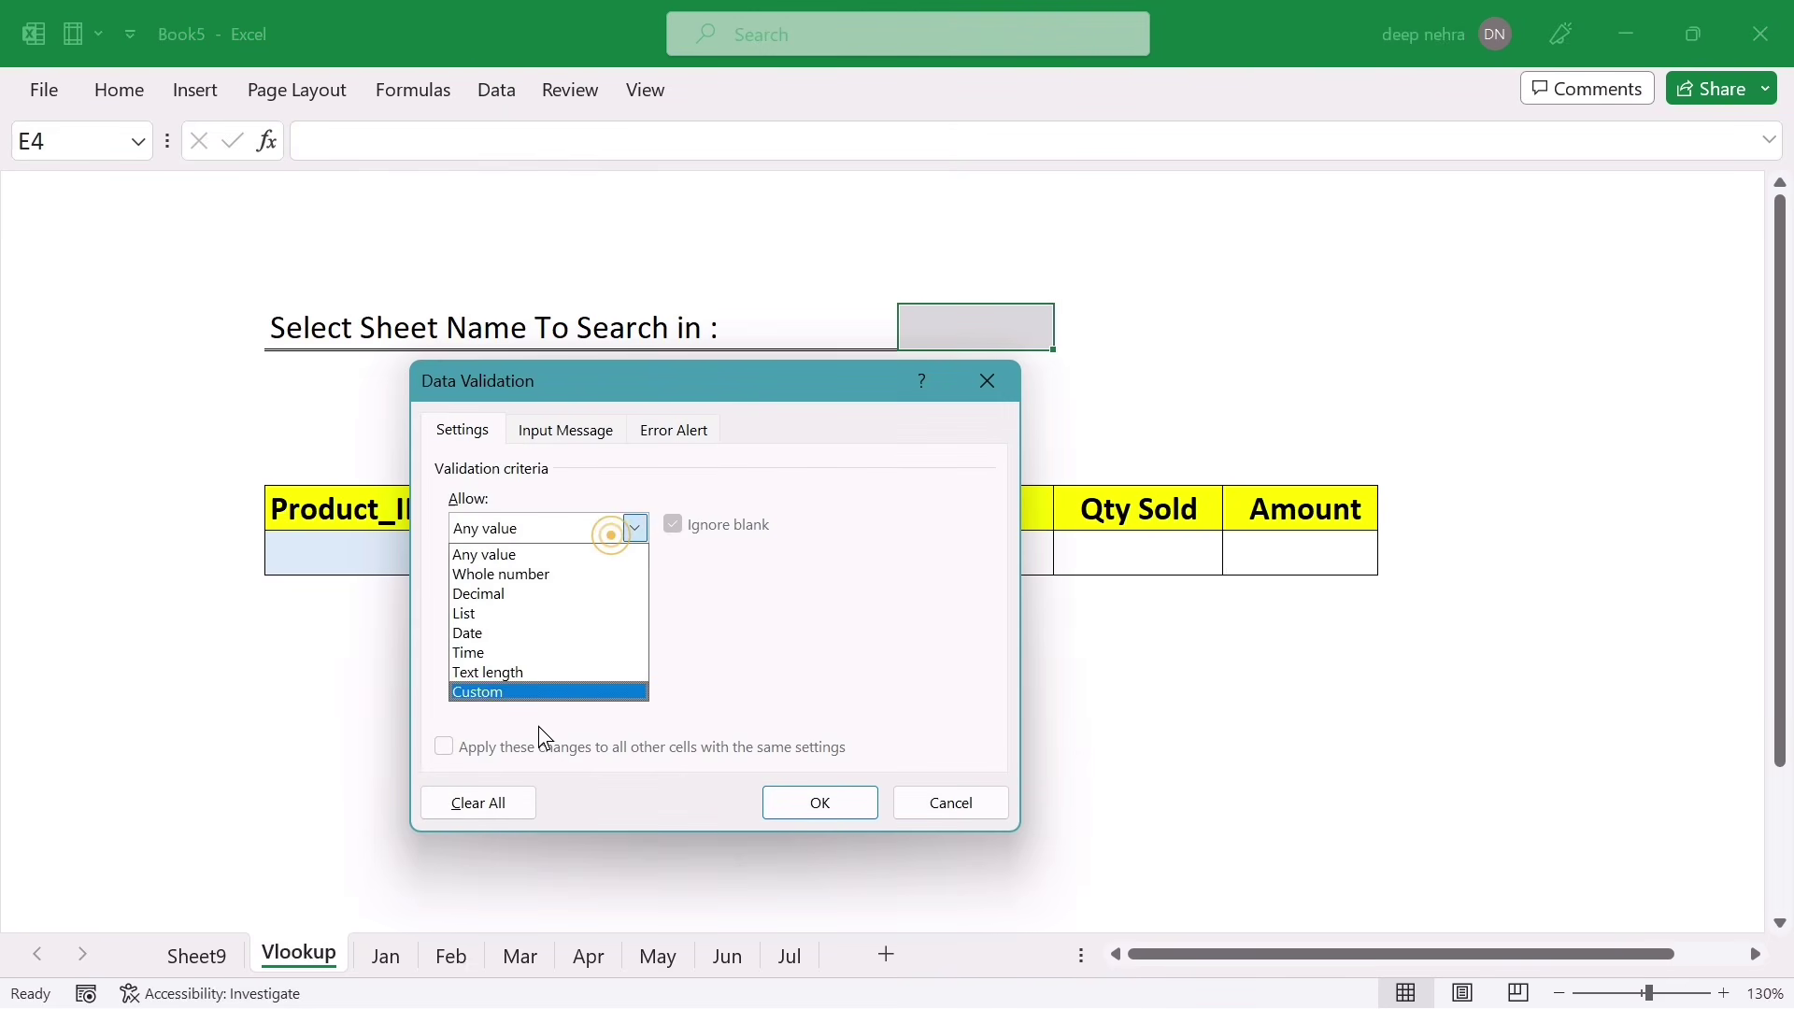
click(476, 614)
click(504, 647)
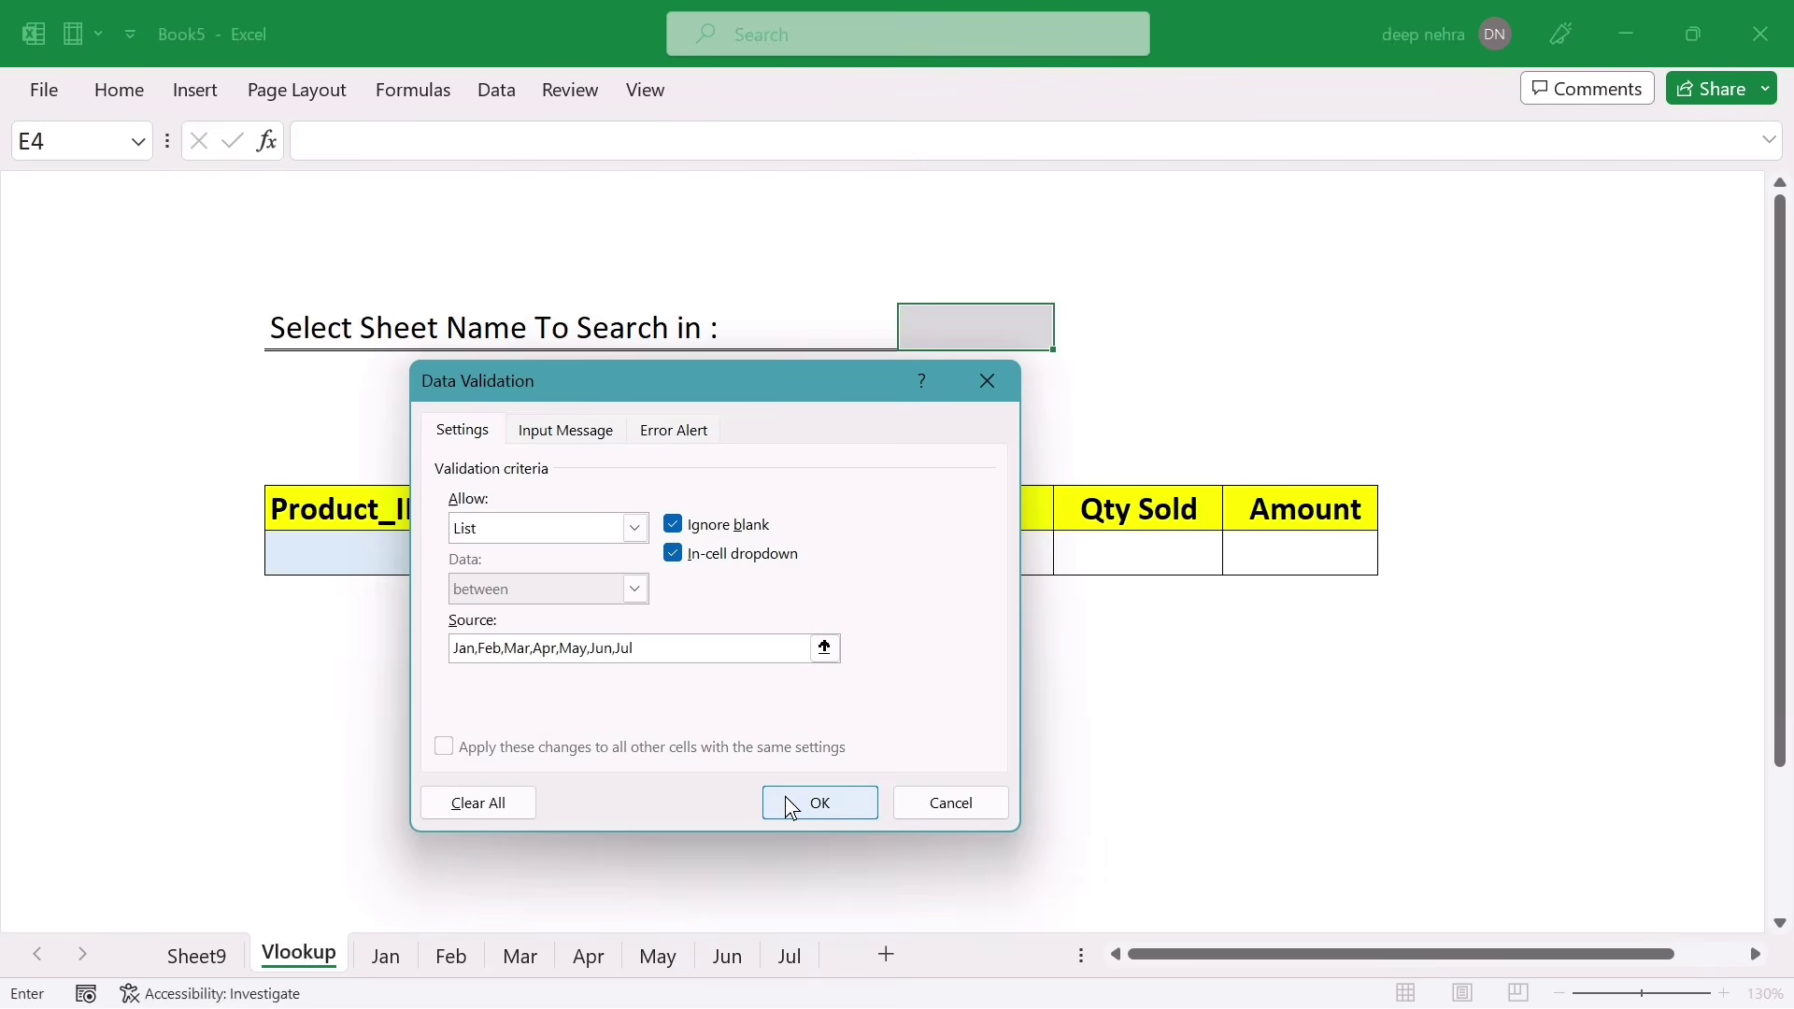
click(743, 939)
Choose Apr as the sheet name to search in
click(1143, 262)
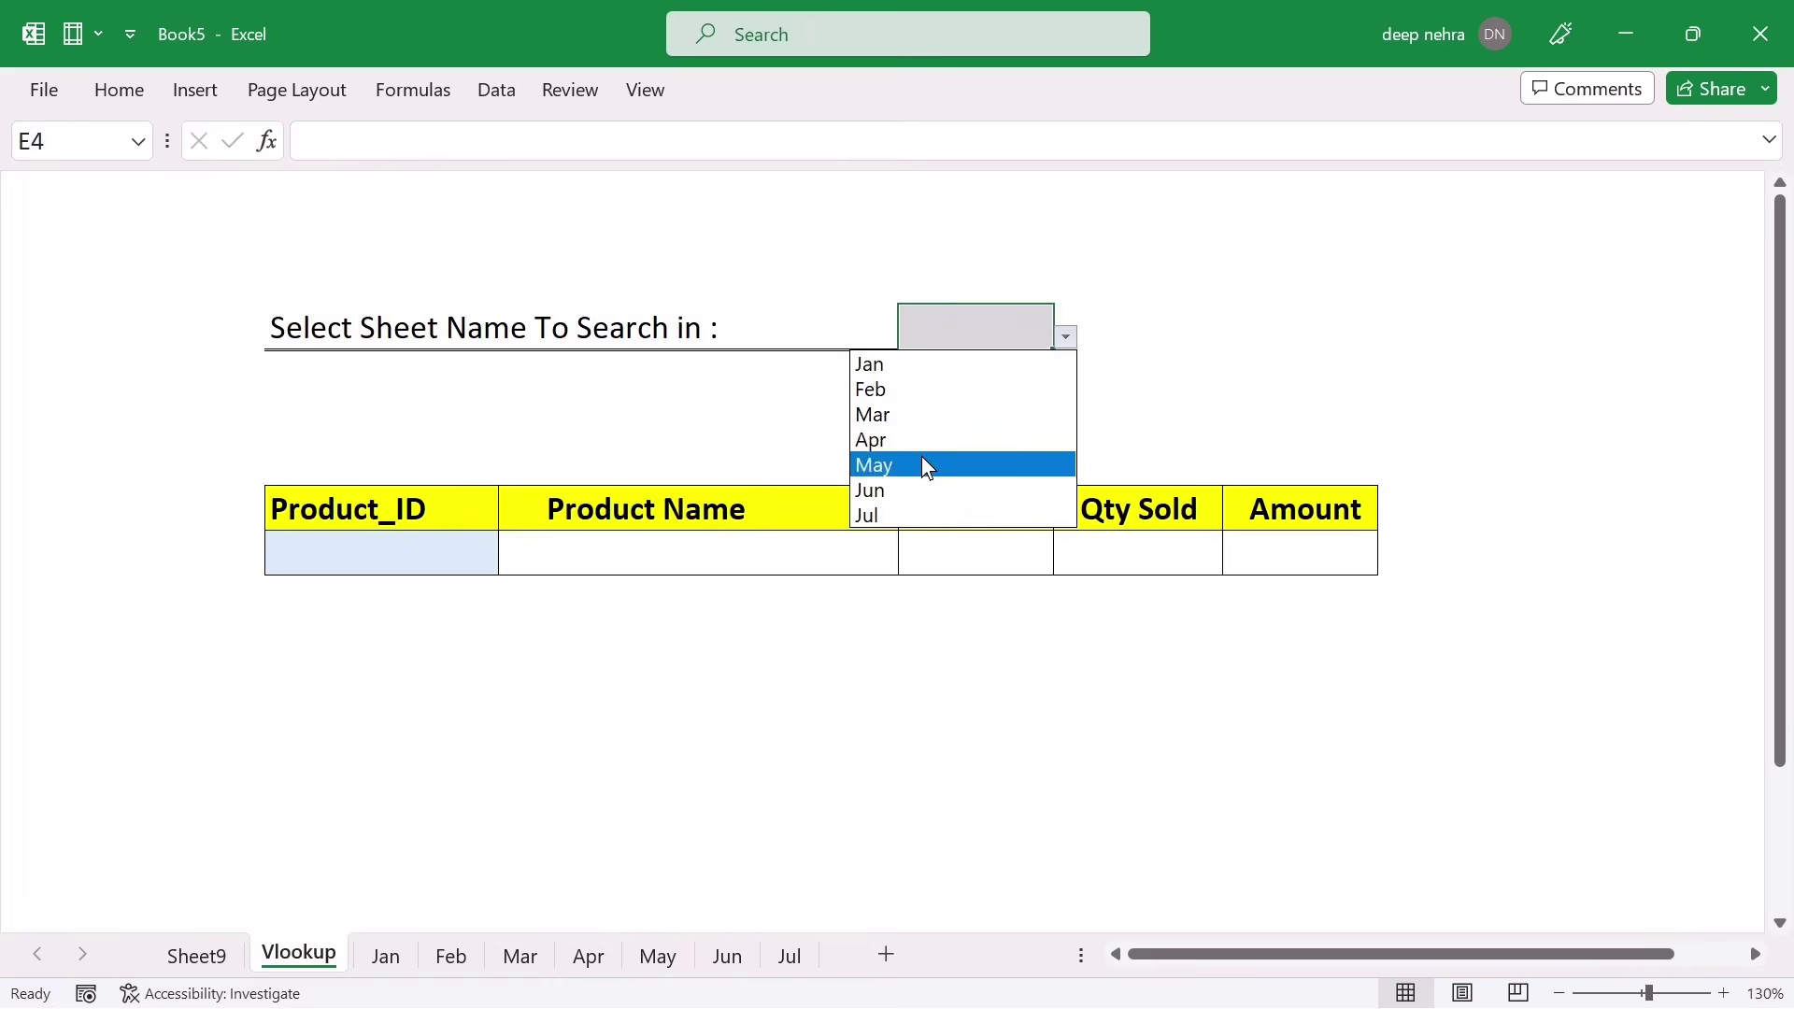
click(921, 440)
click(1066, 337)
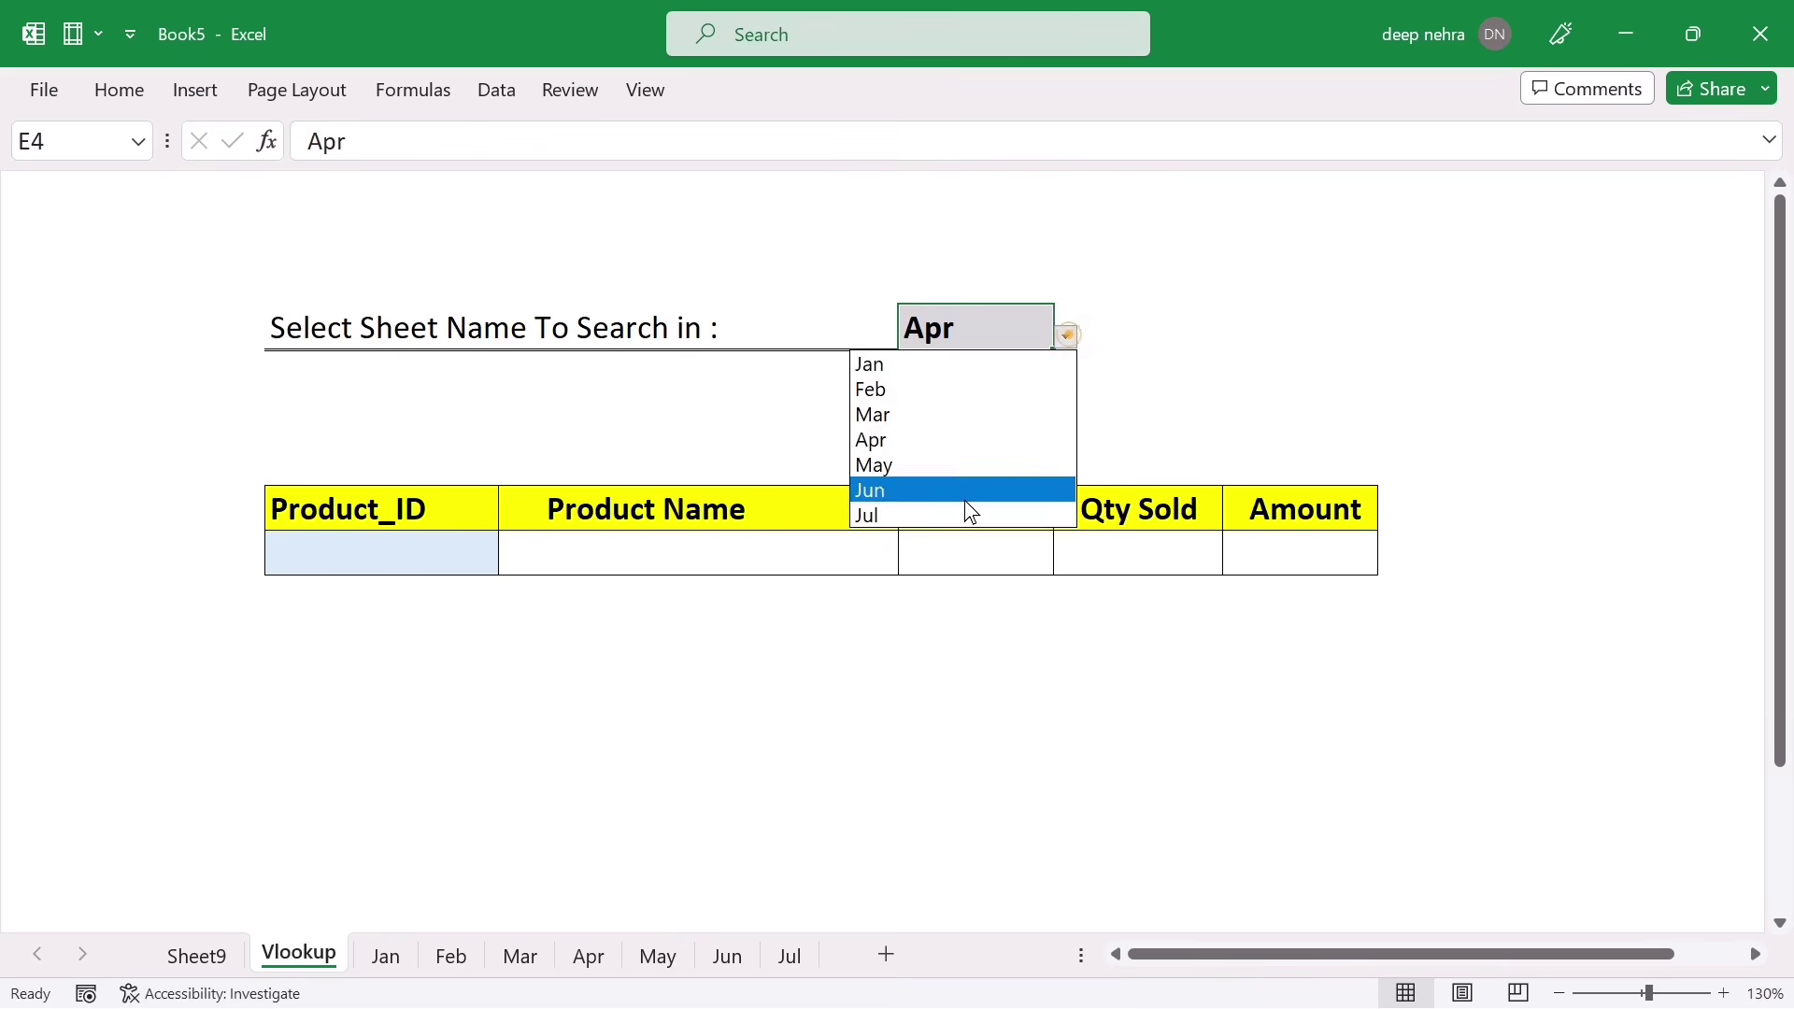
Add a list validation to the Product_ID cell C9 using Jan!$B$3:$B$15 as its source
click(361, 544)
click(349, 552)
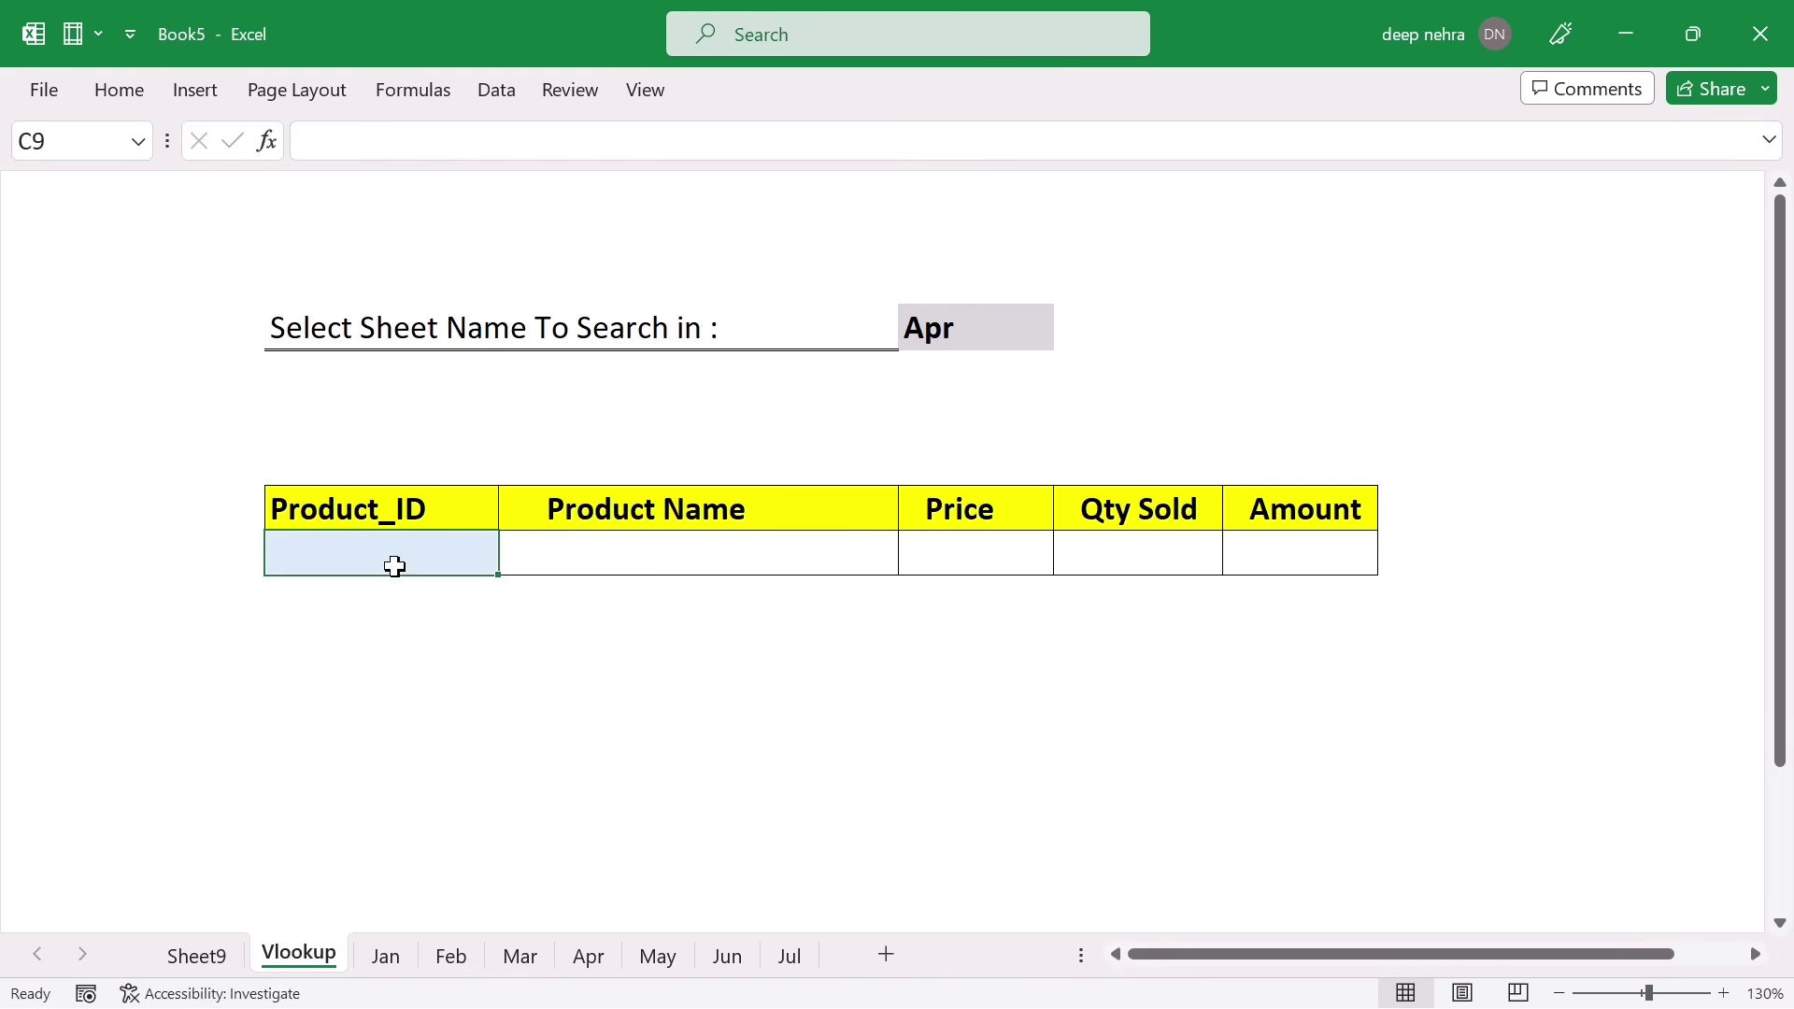
click(519, 92)
click(1189, 207)
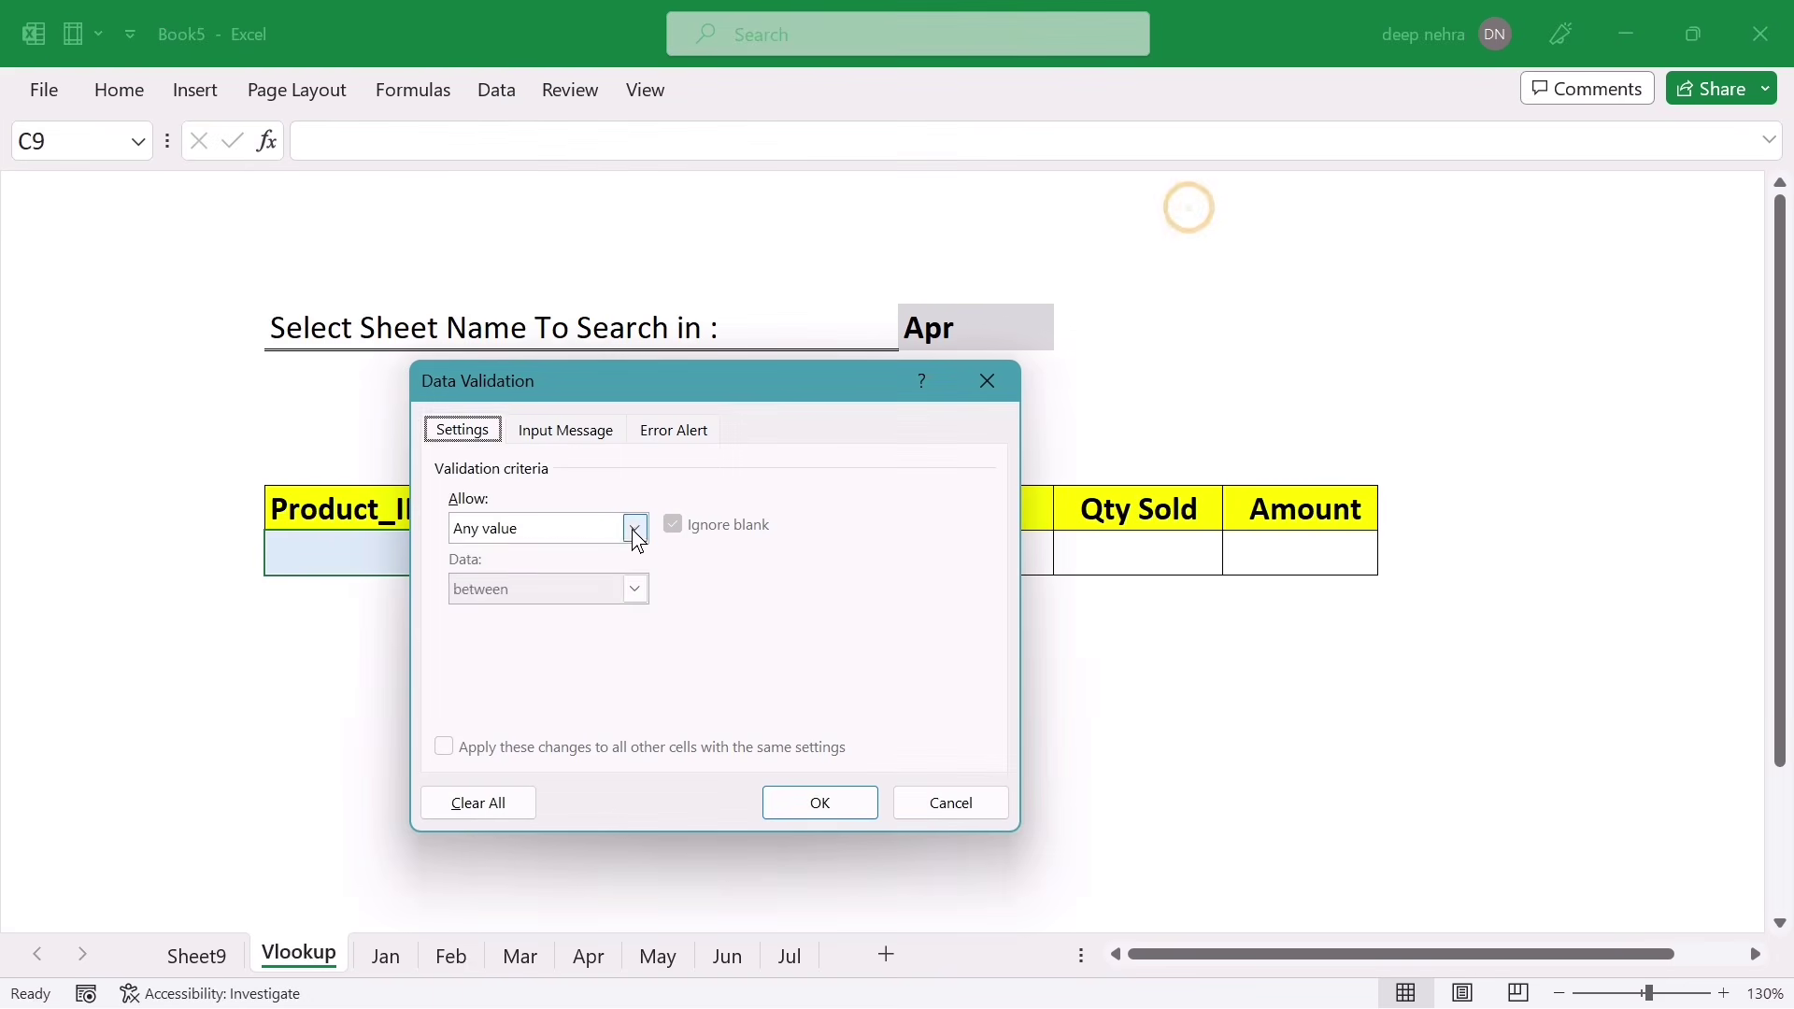
click(635, 528)
click(488, 608)
click(486, 653)
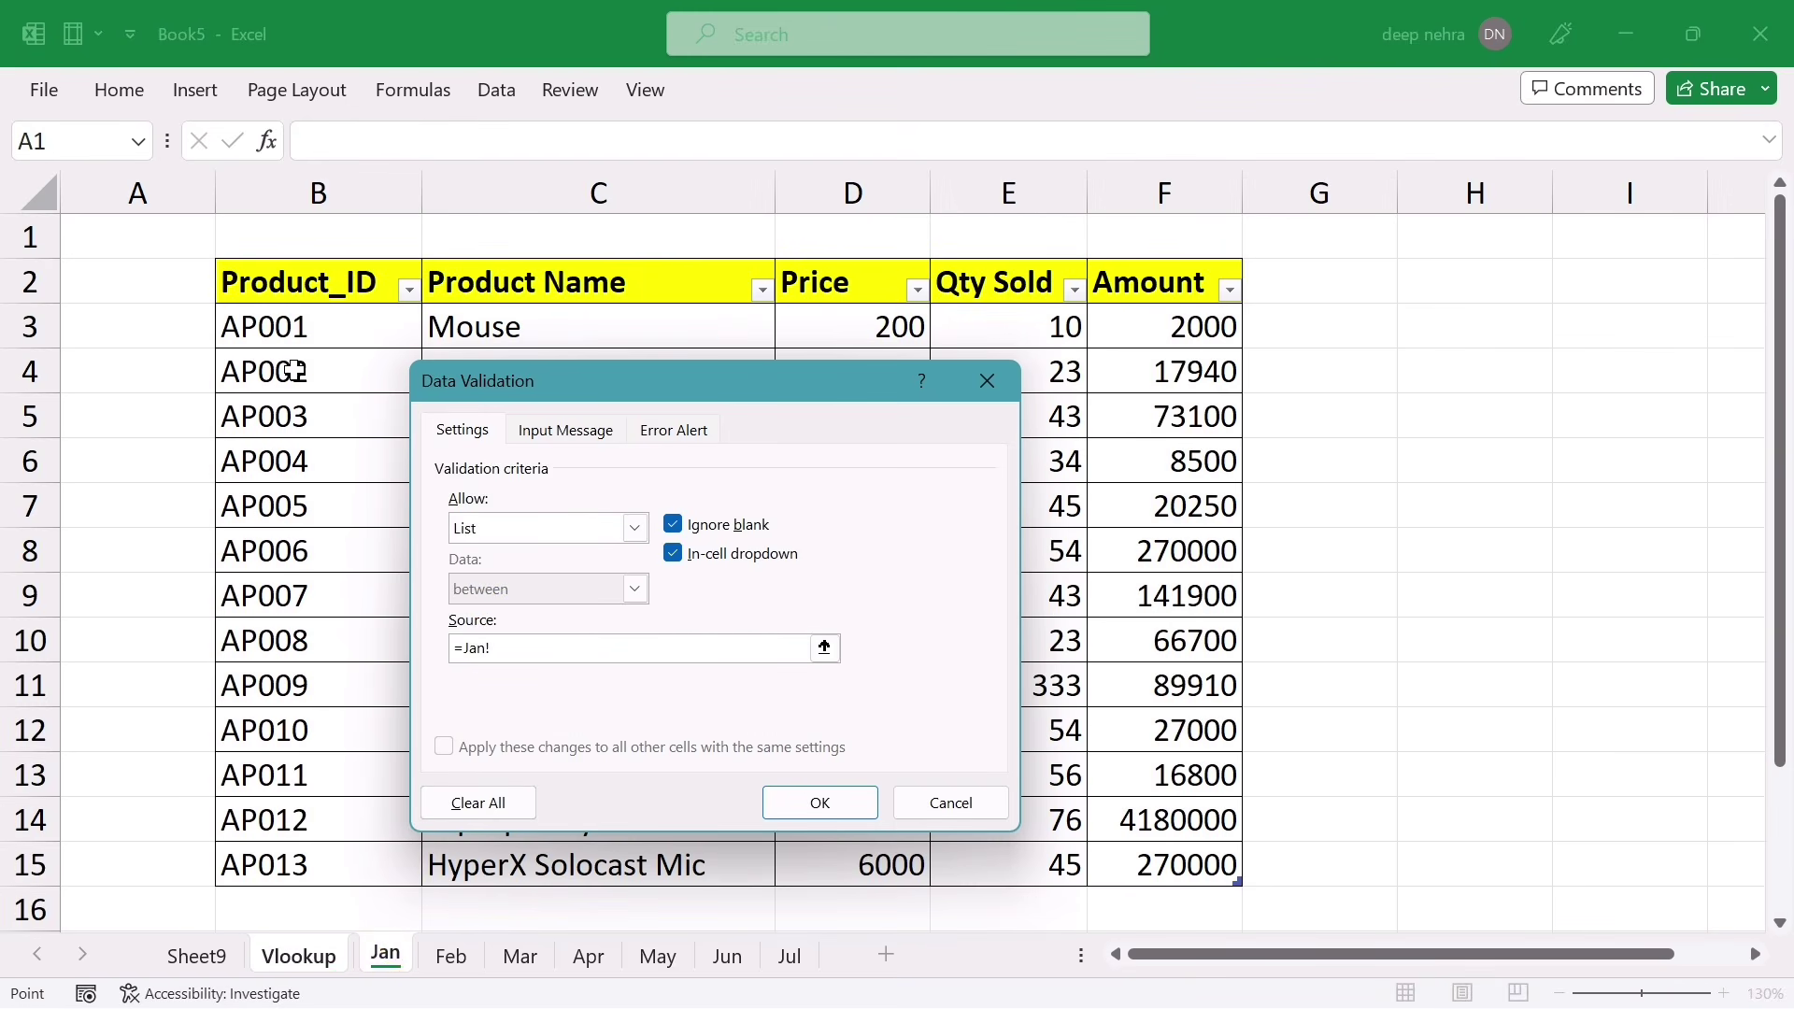
drag(285, 342, 271, 858)
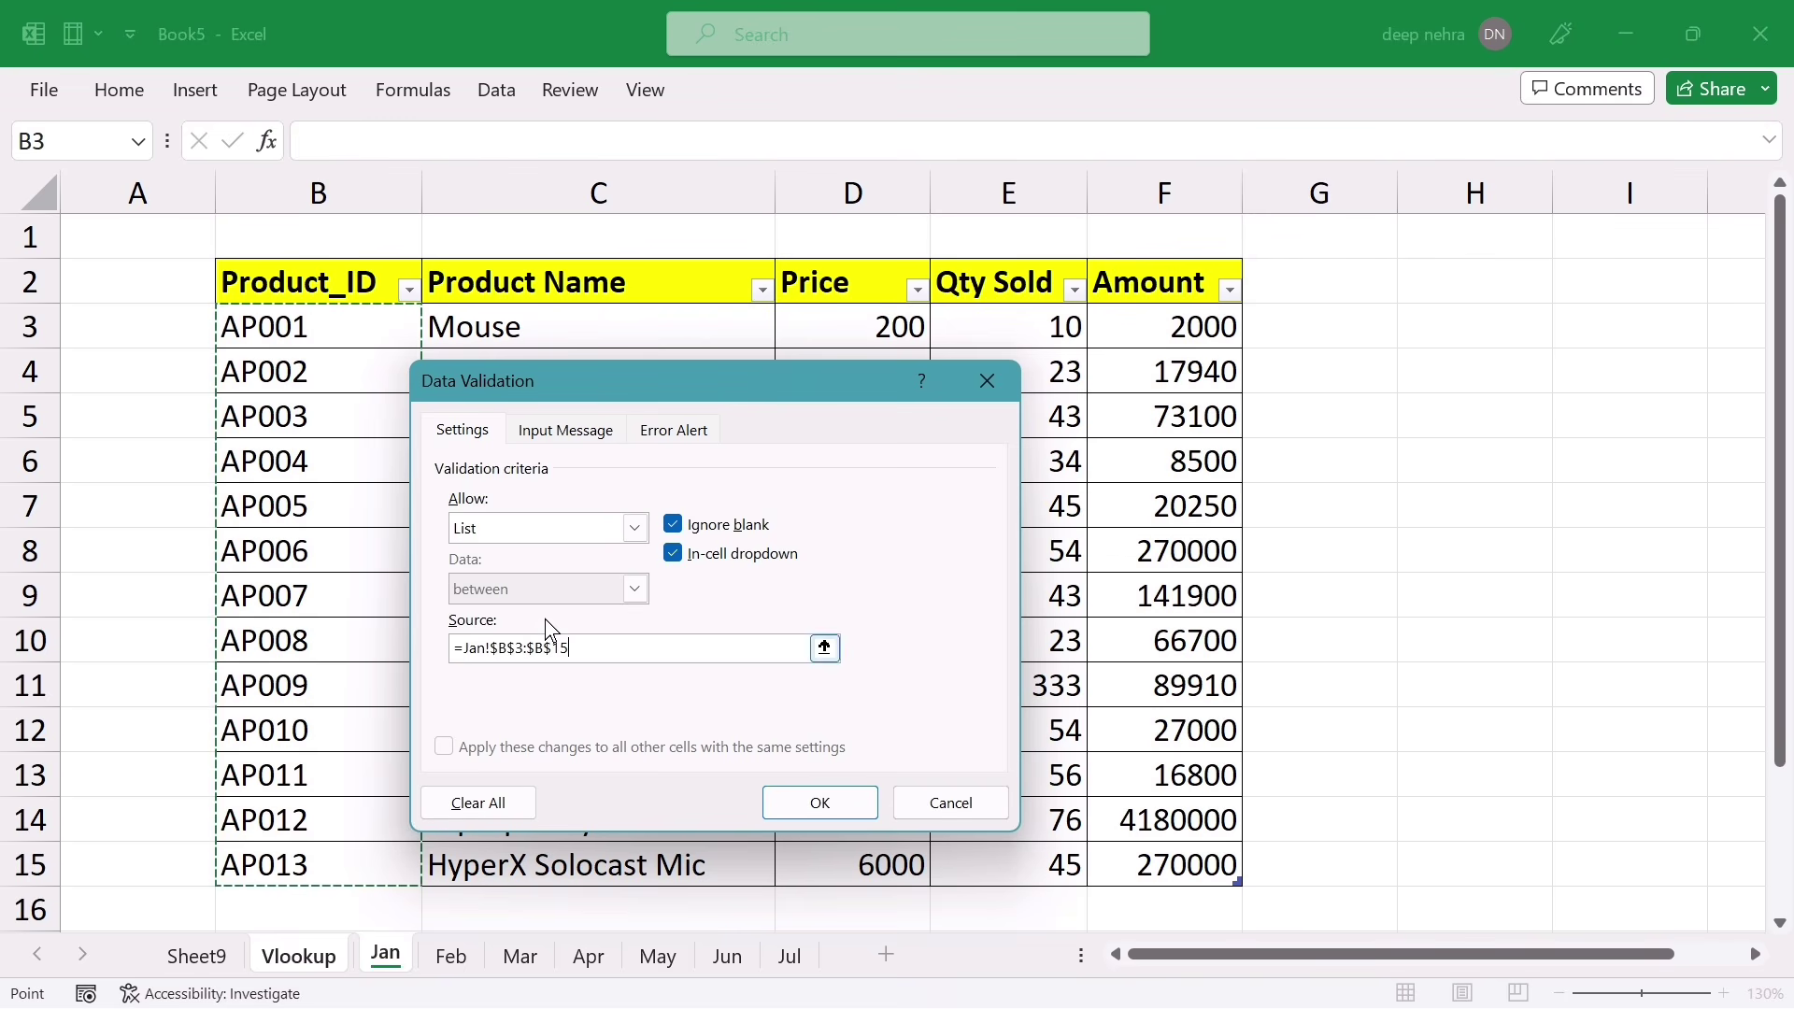
click(794, 805)
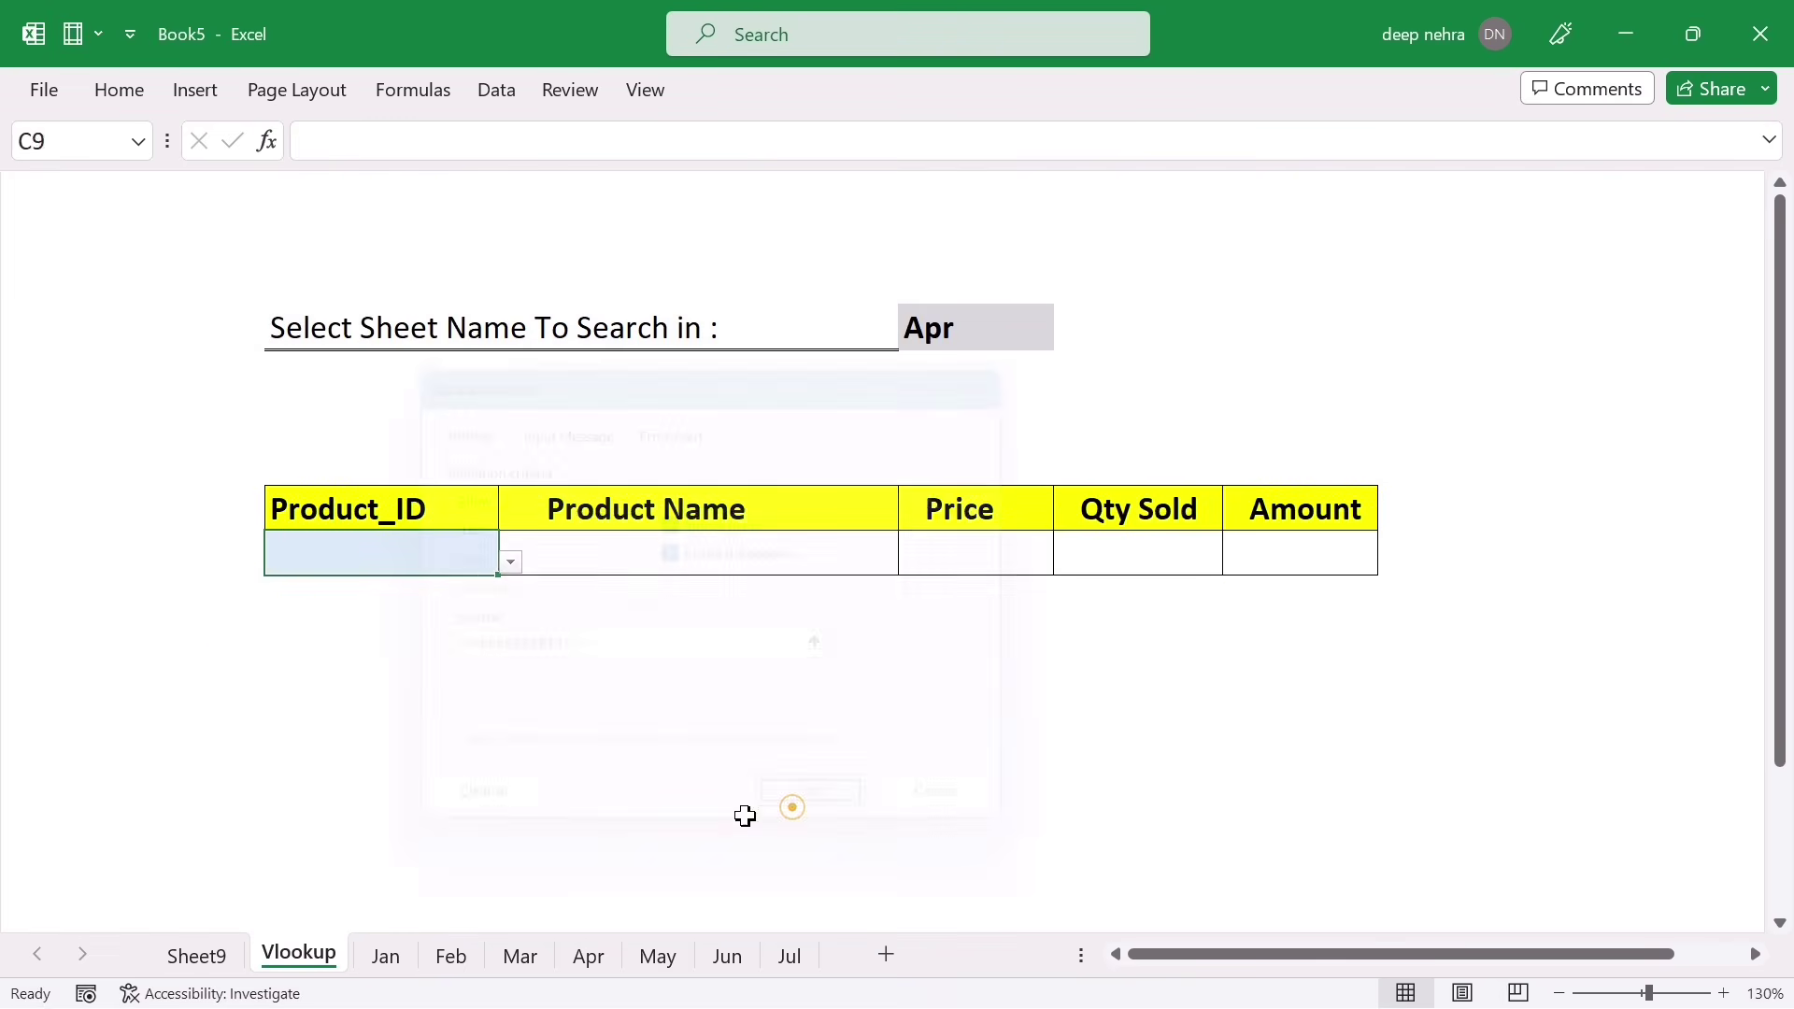
Choose AP004 as the Product_ID on the Vlookup sheet and select the empty Product Name cell
click(510, 562)
click(349, 660)
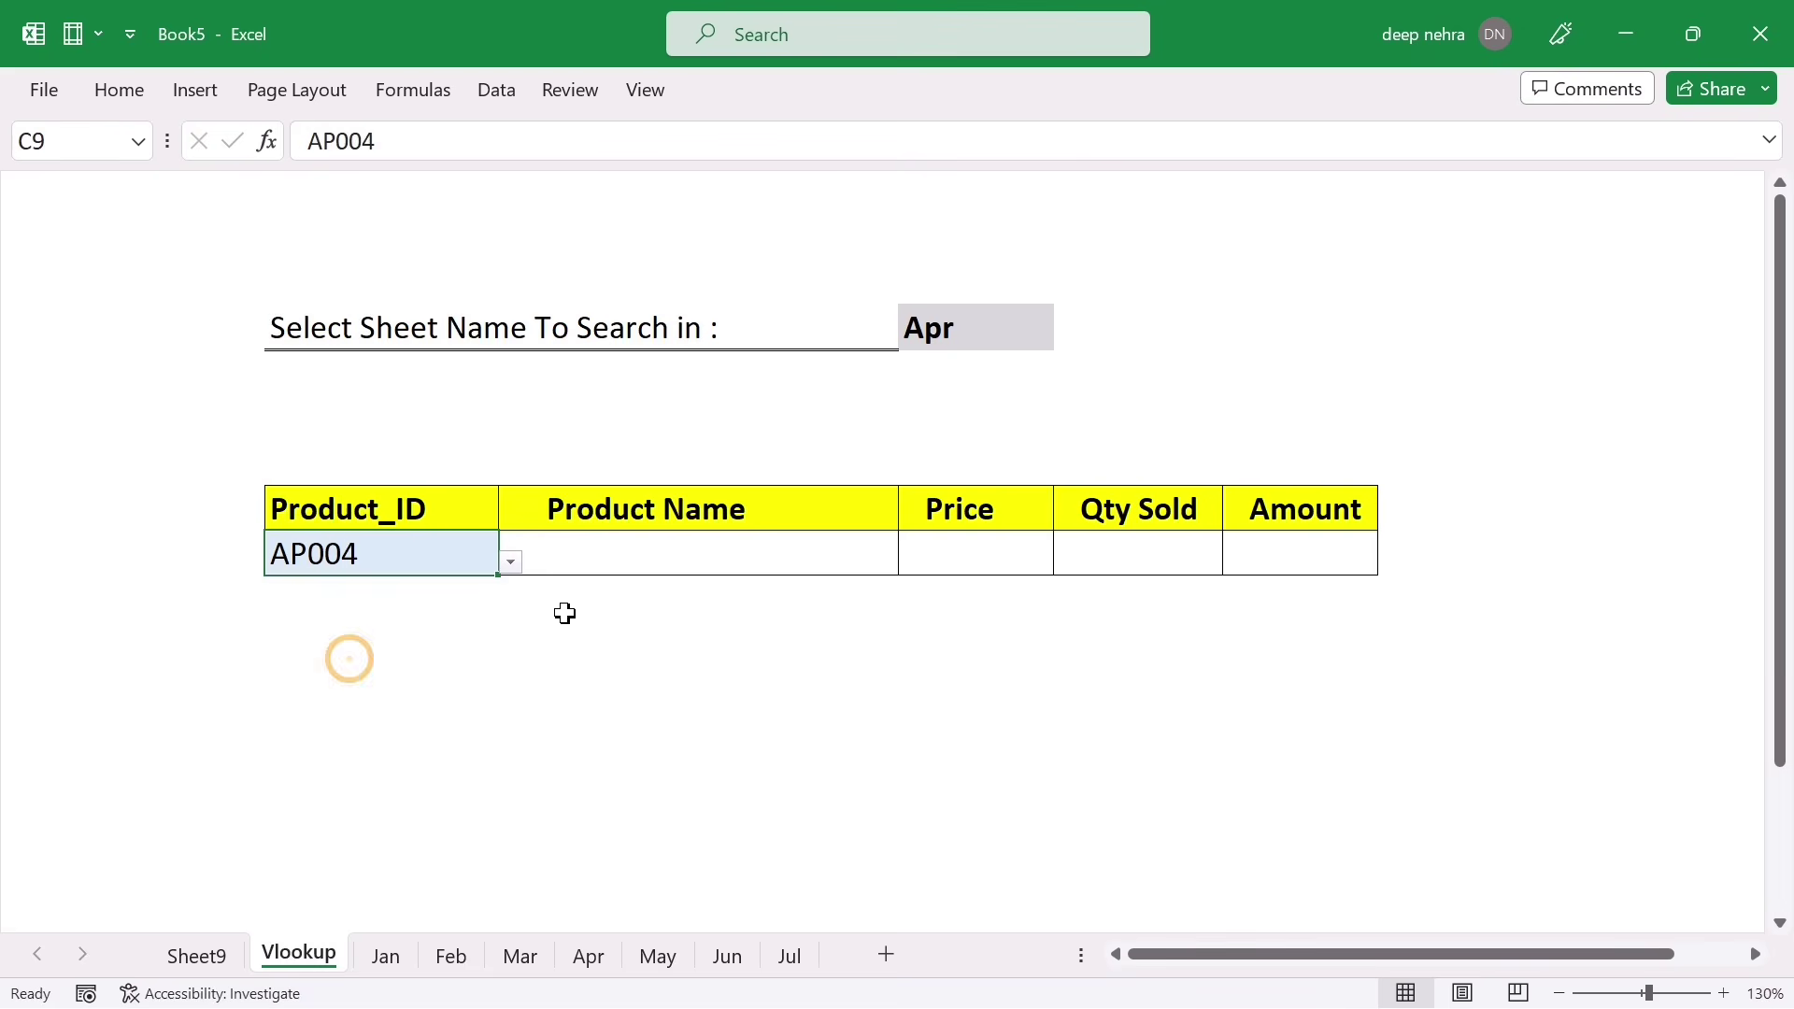
click(655, 557)
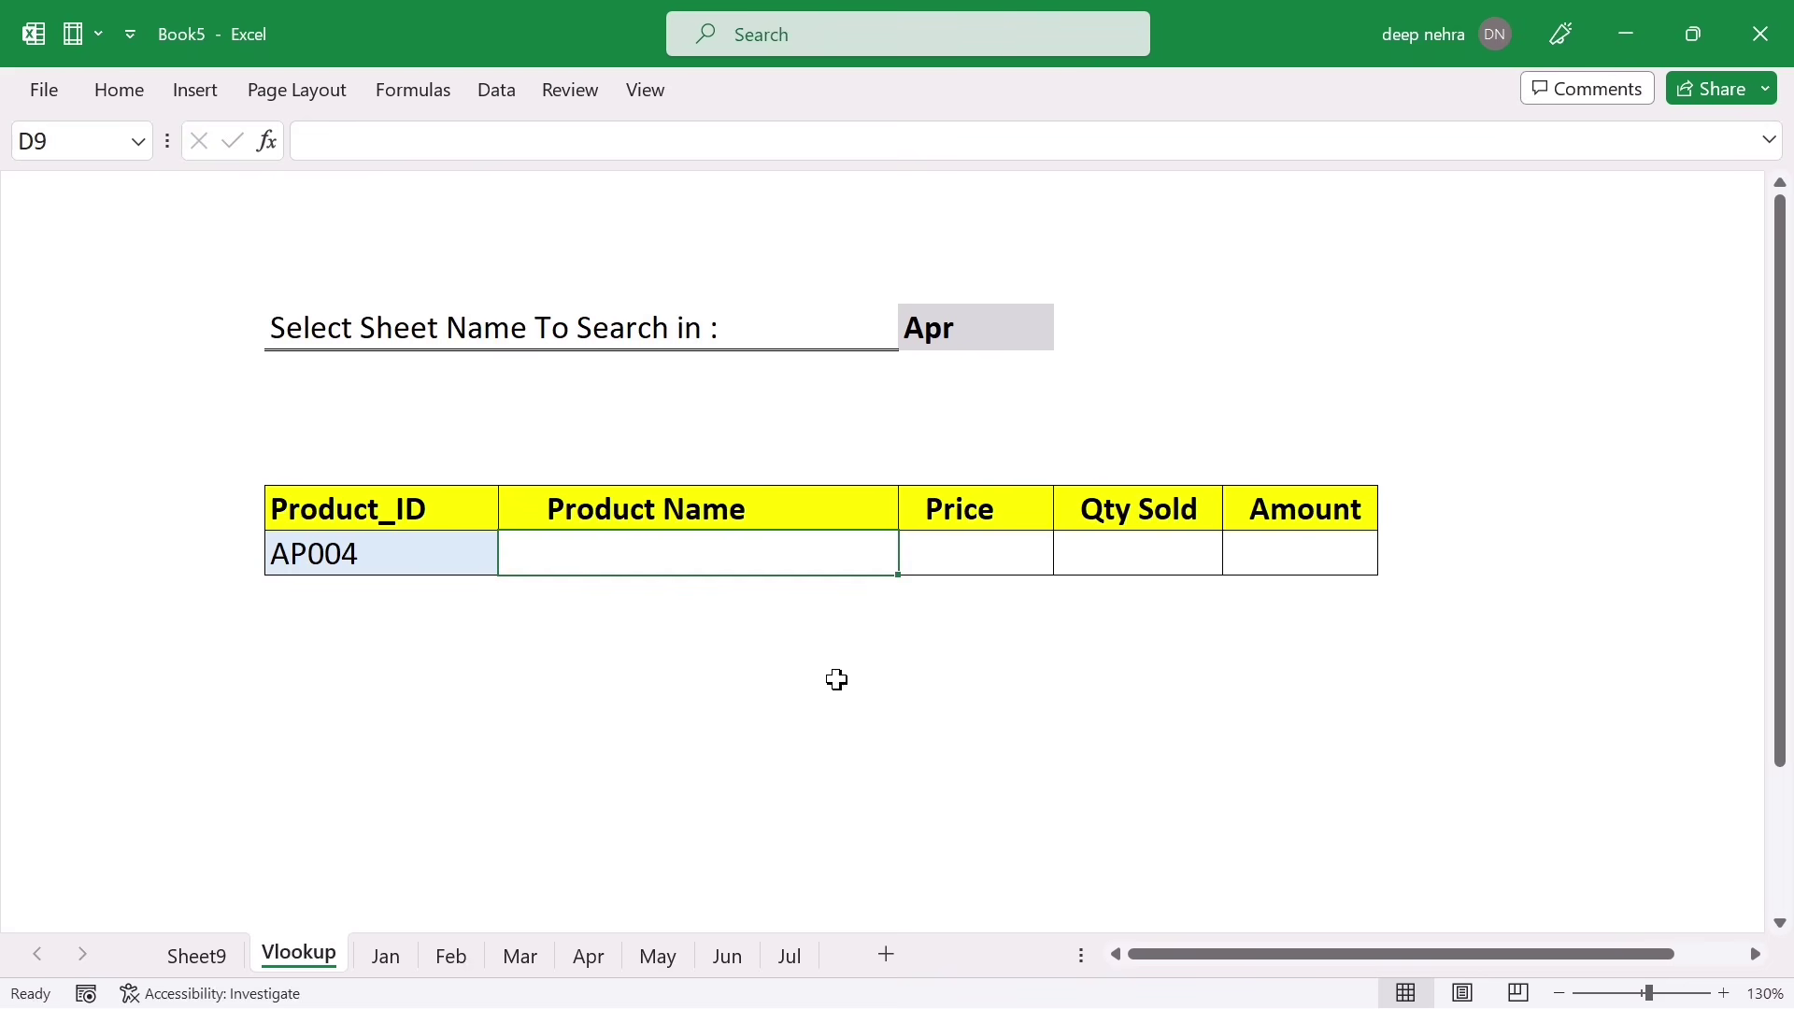
Enter 4 as the lookup Week No. in cell E4 of Sheet9
click(198, 963)
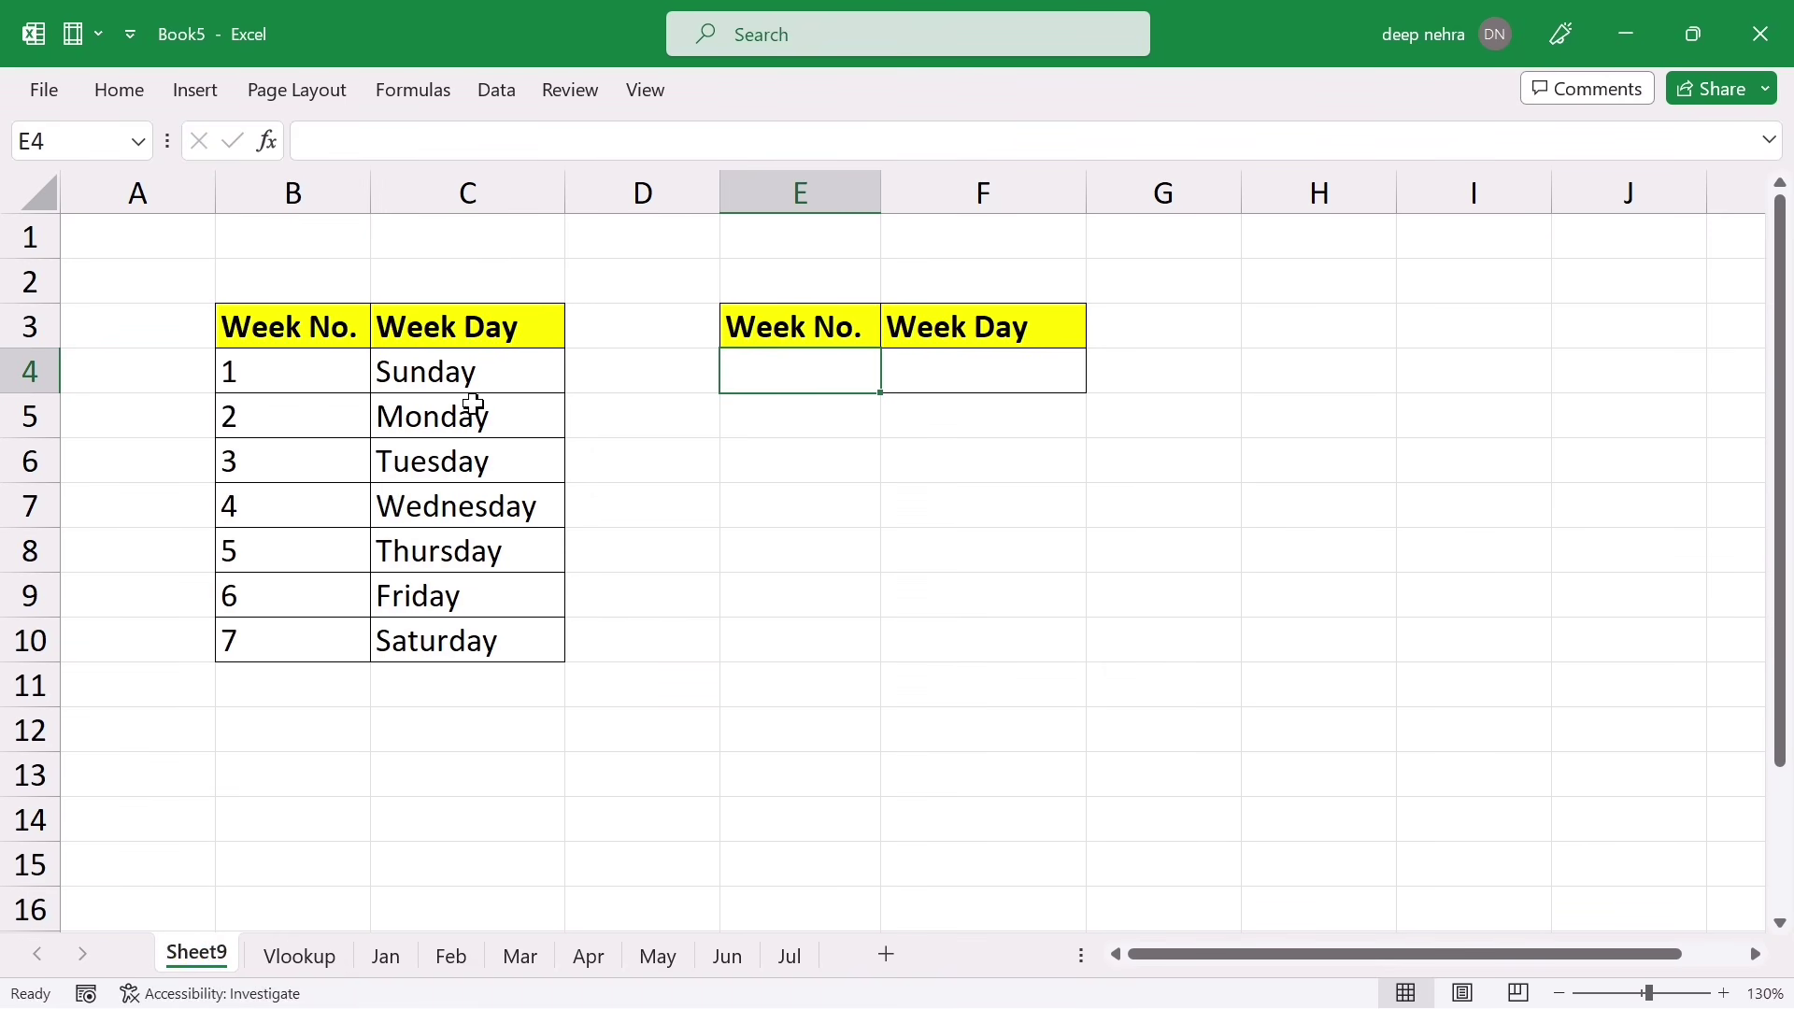
text(4)
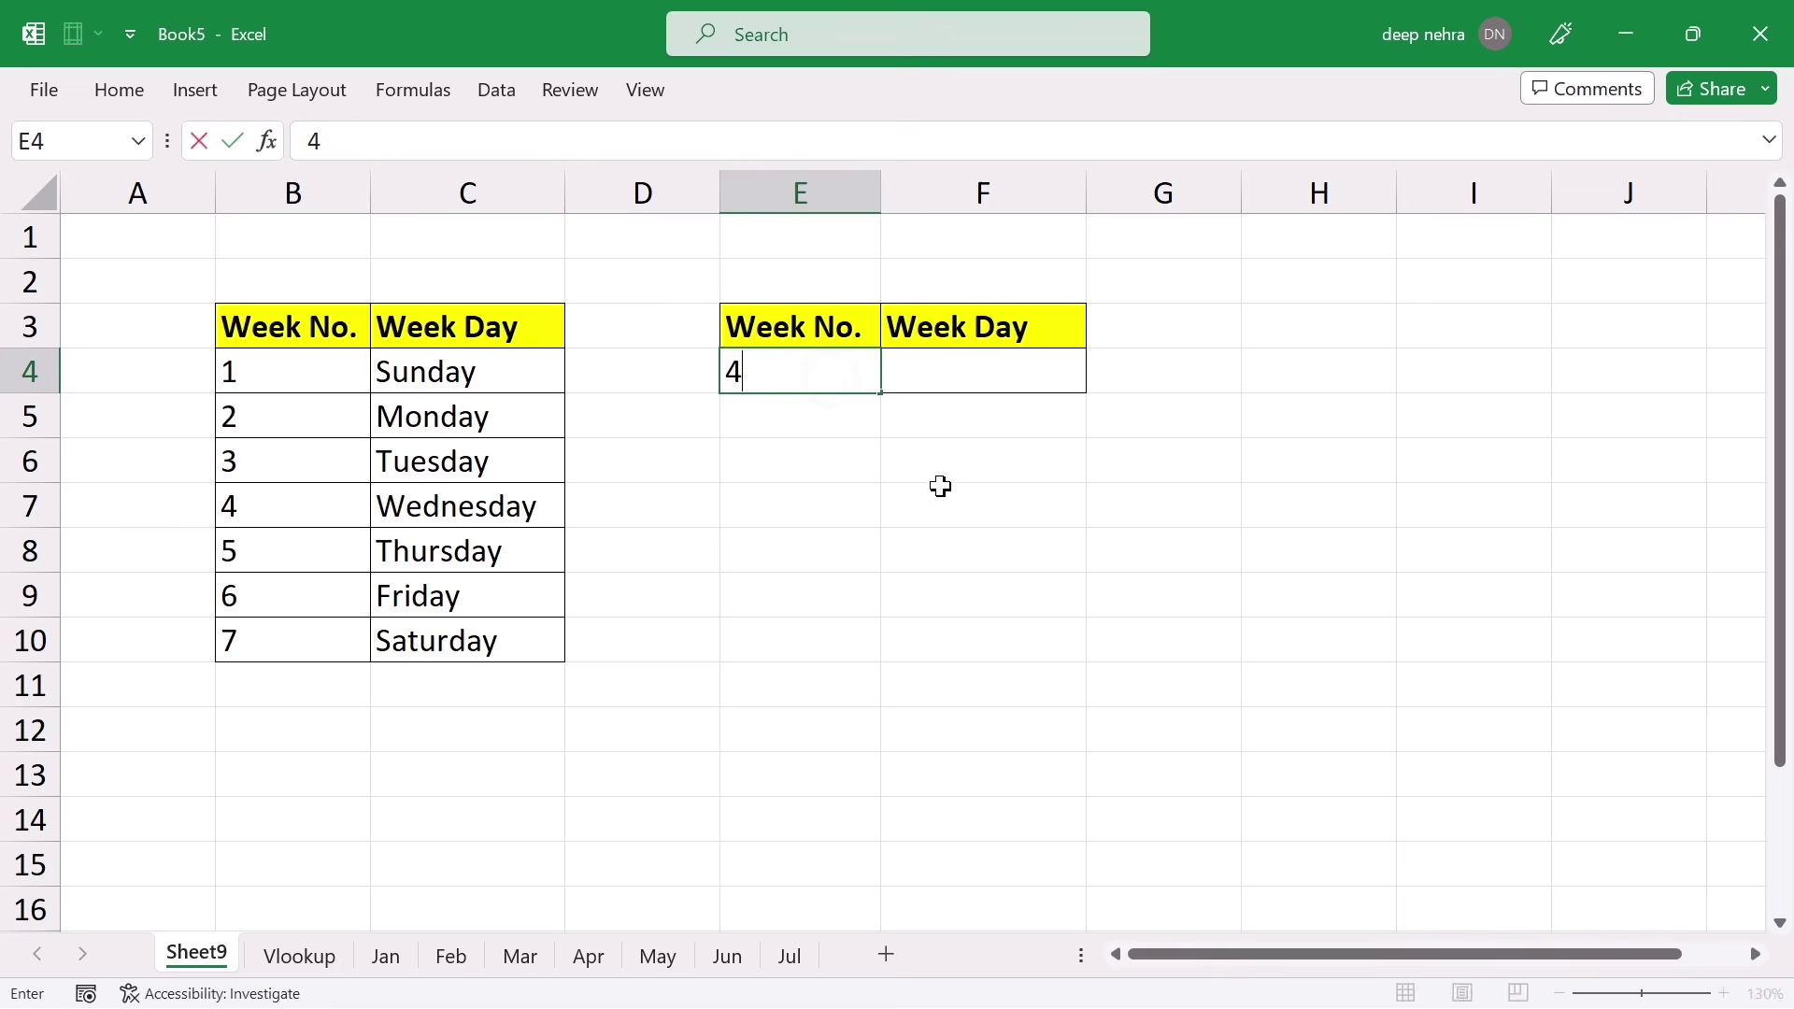
click(964, 524)
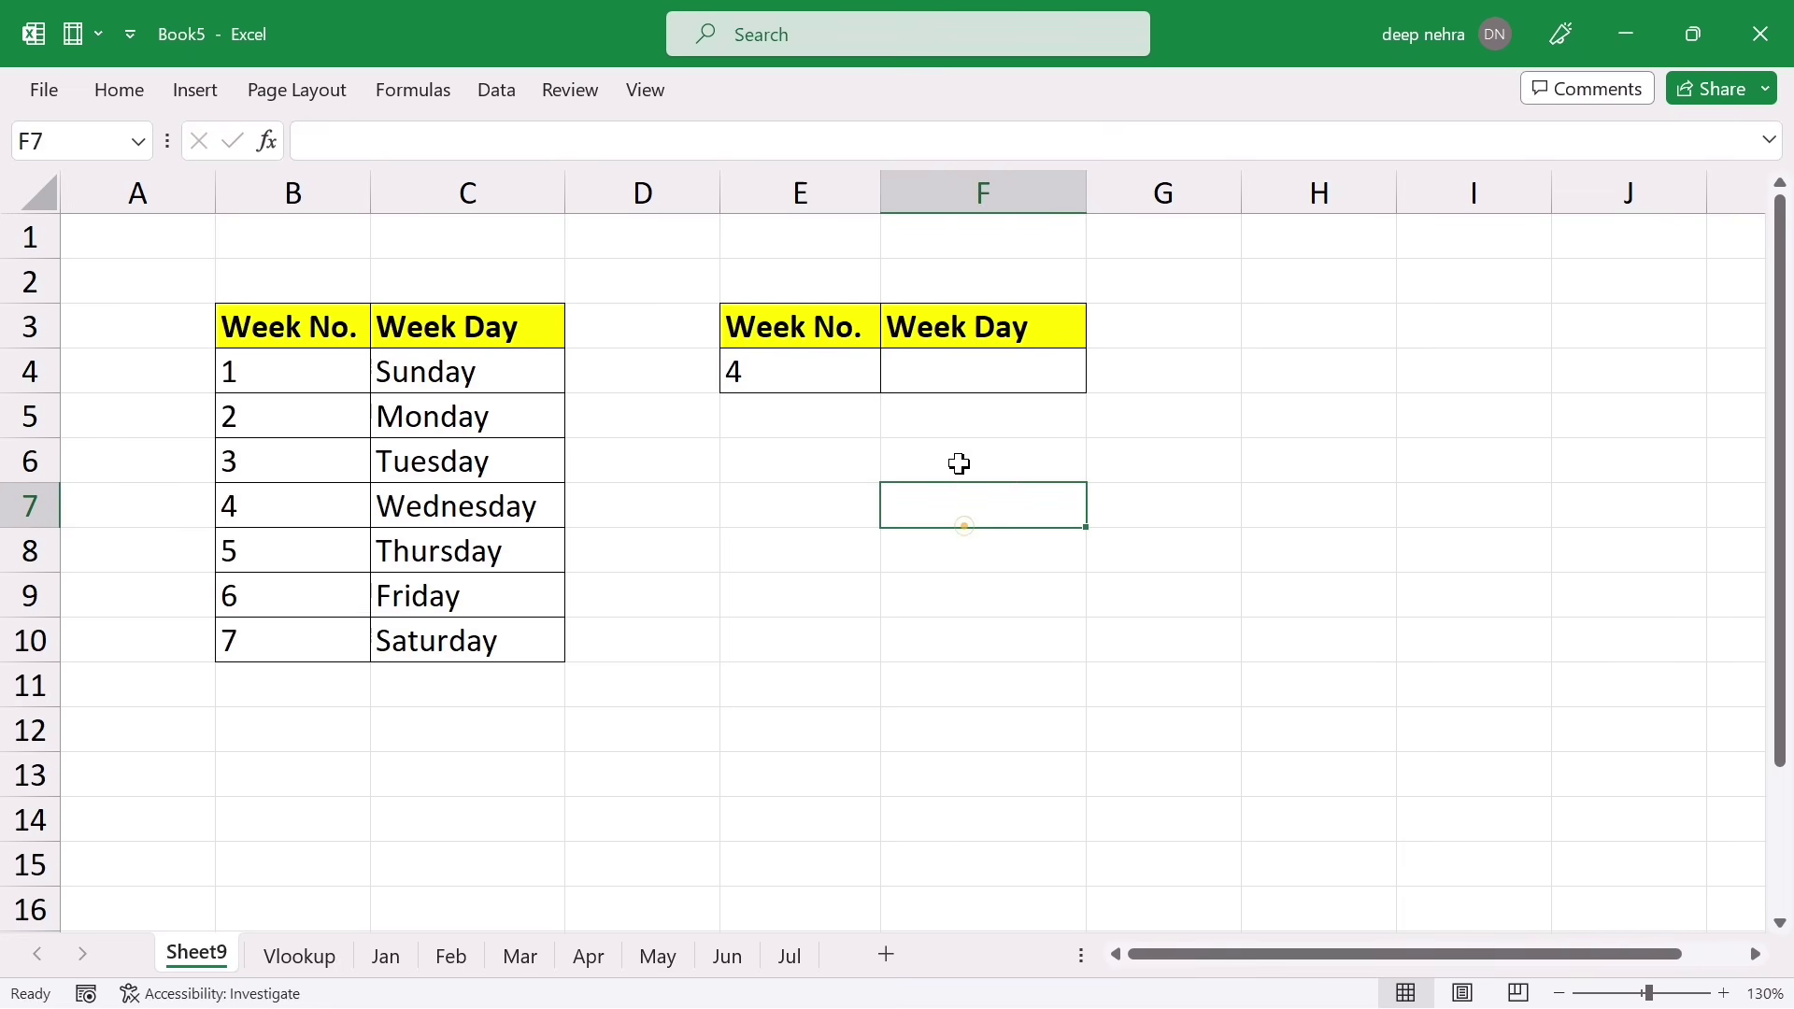
Start a SWITCH formula in the Week Day cell F4 with E4 as its expression
click(1002, 382)
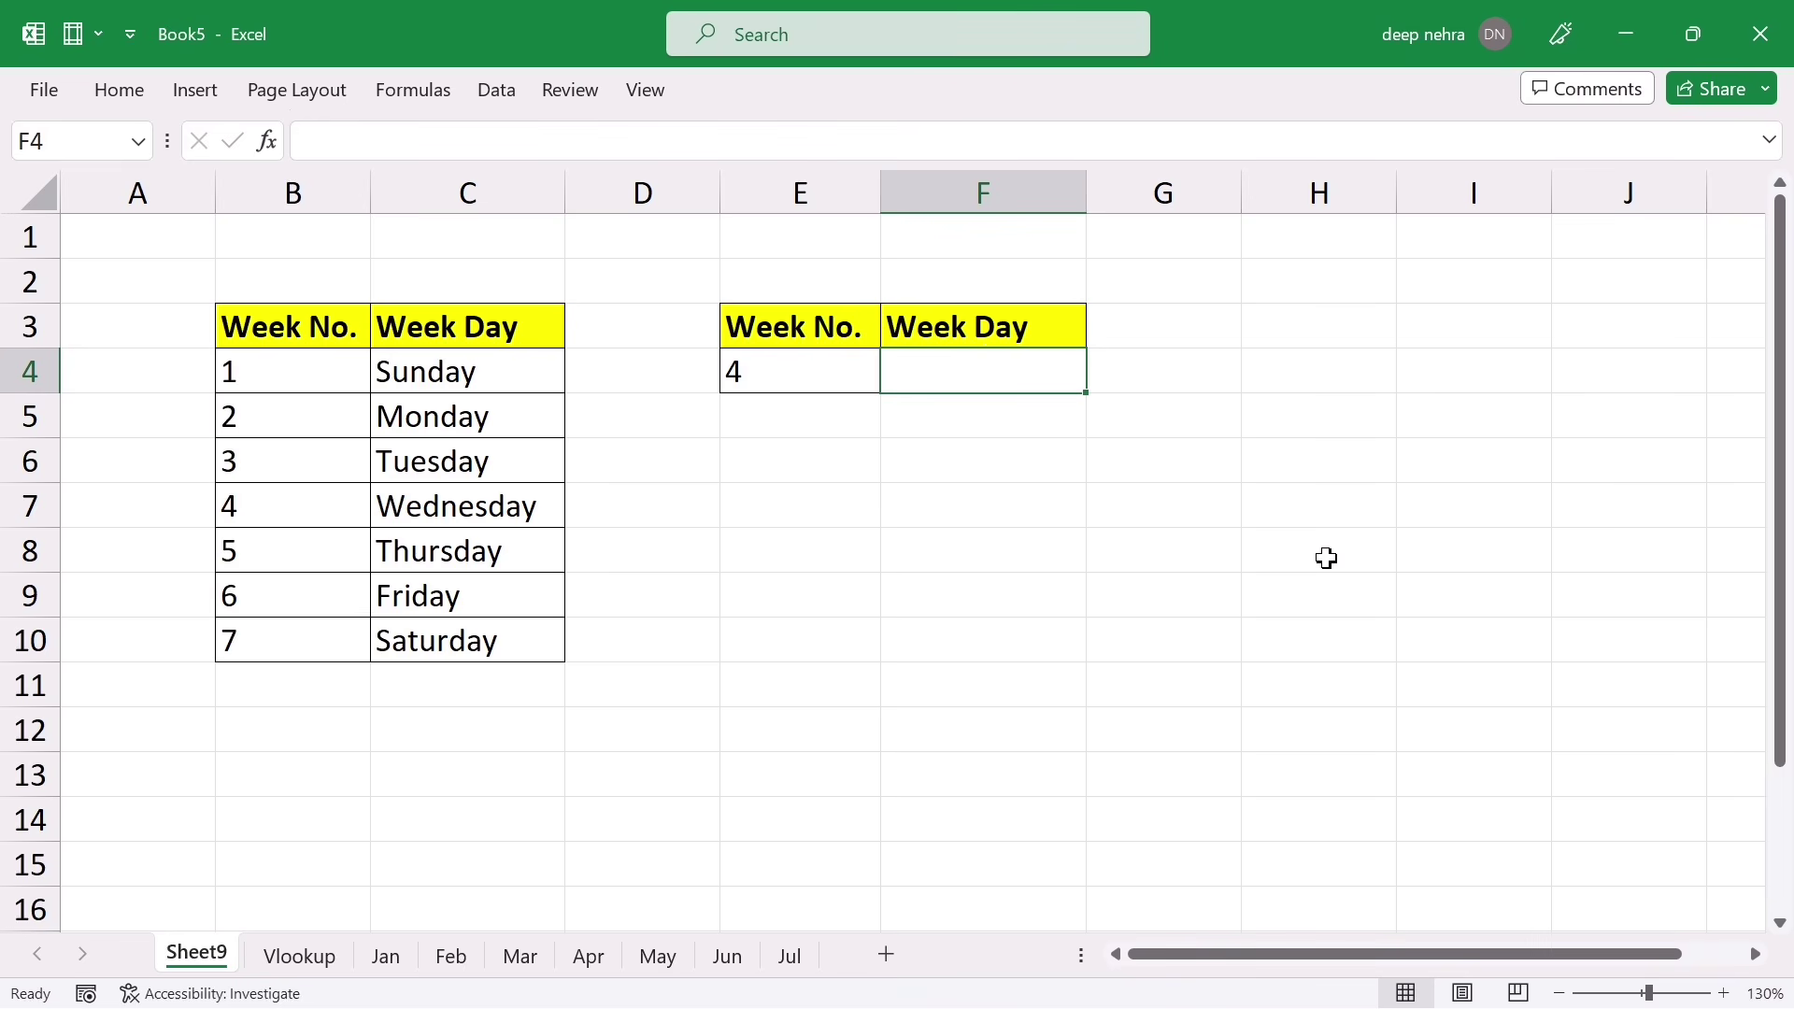
text(=sw)
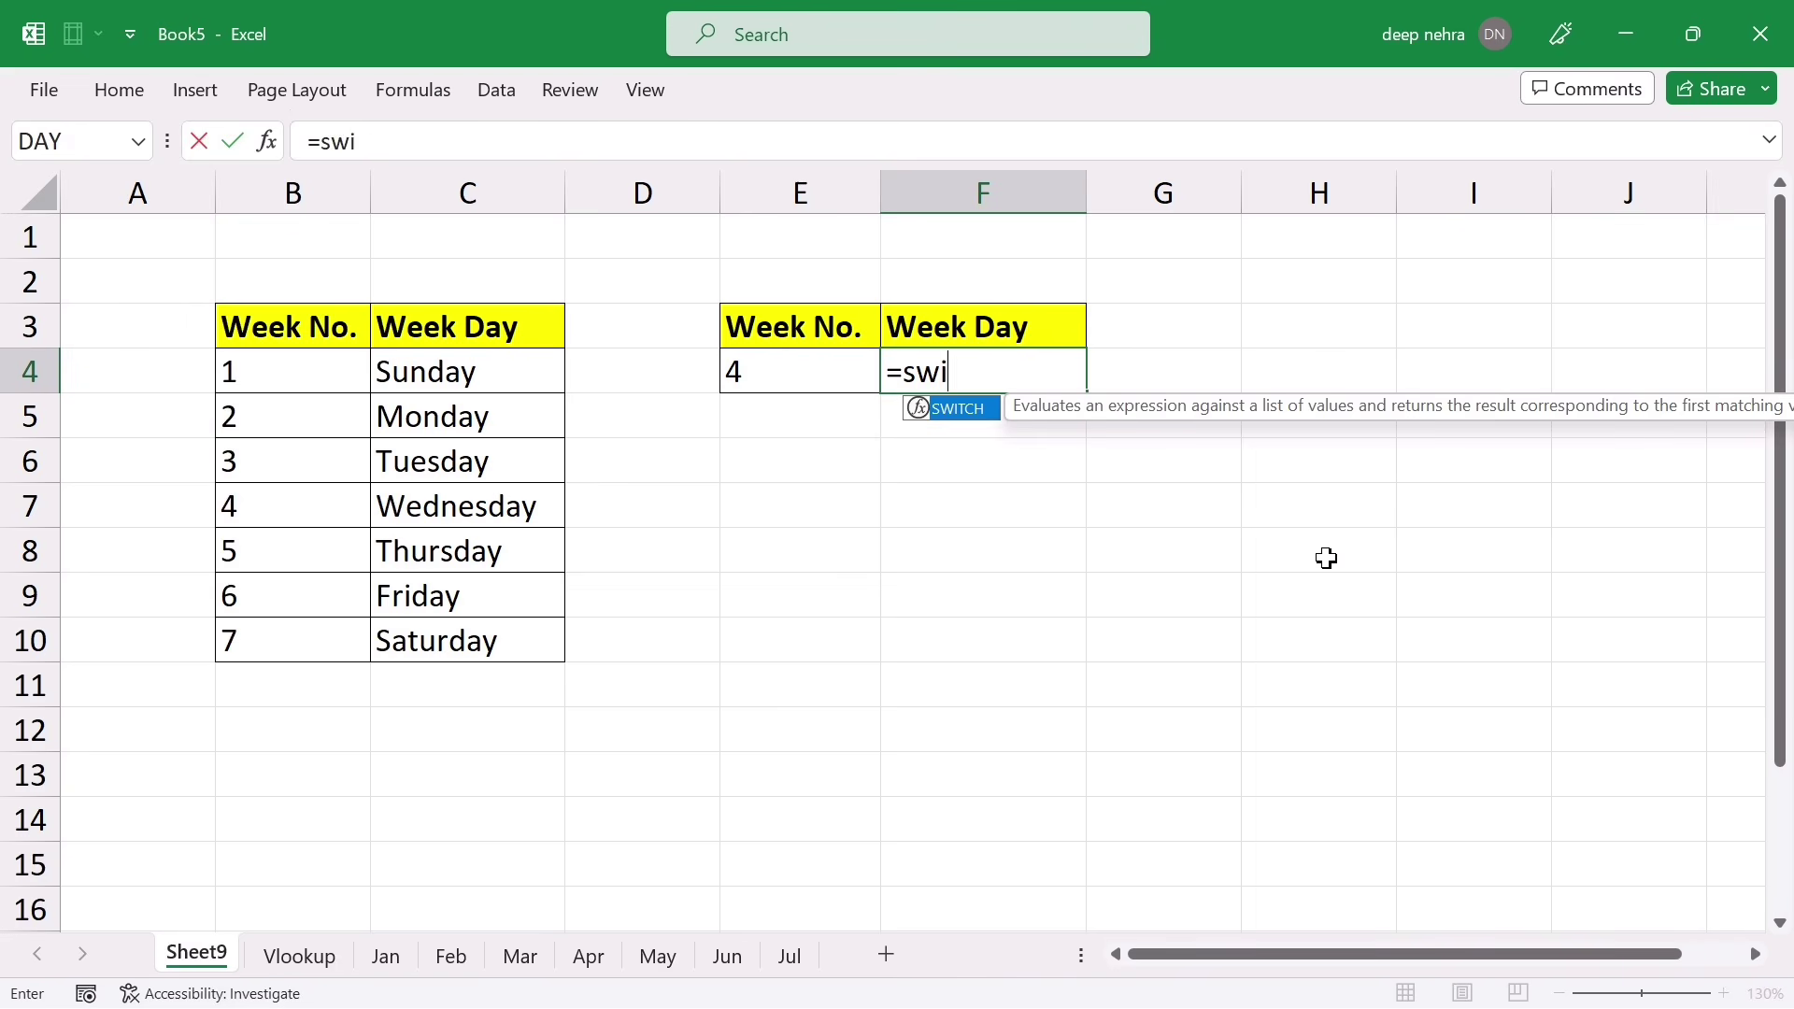
text(i)
key(Tab)
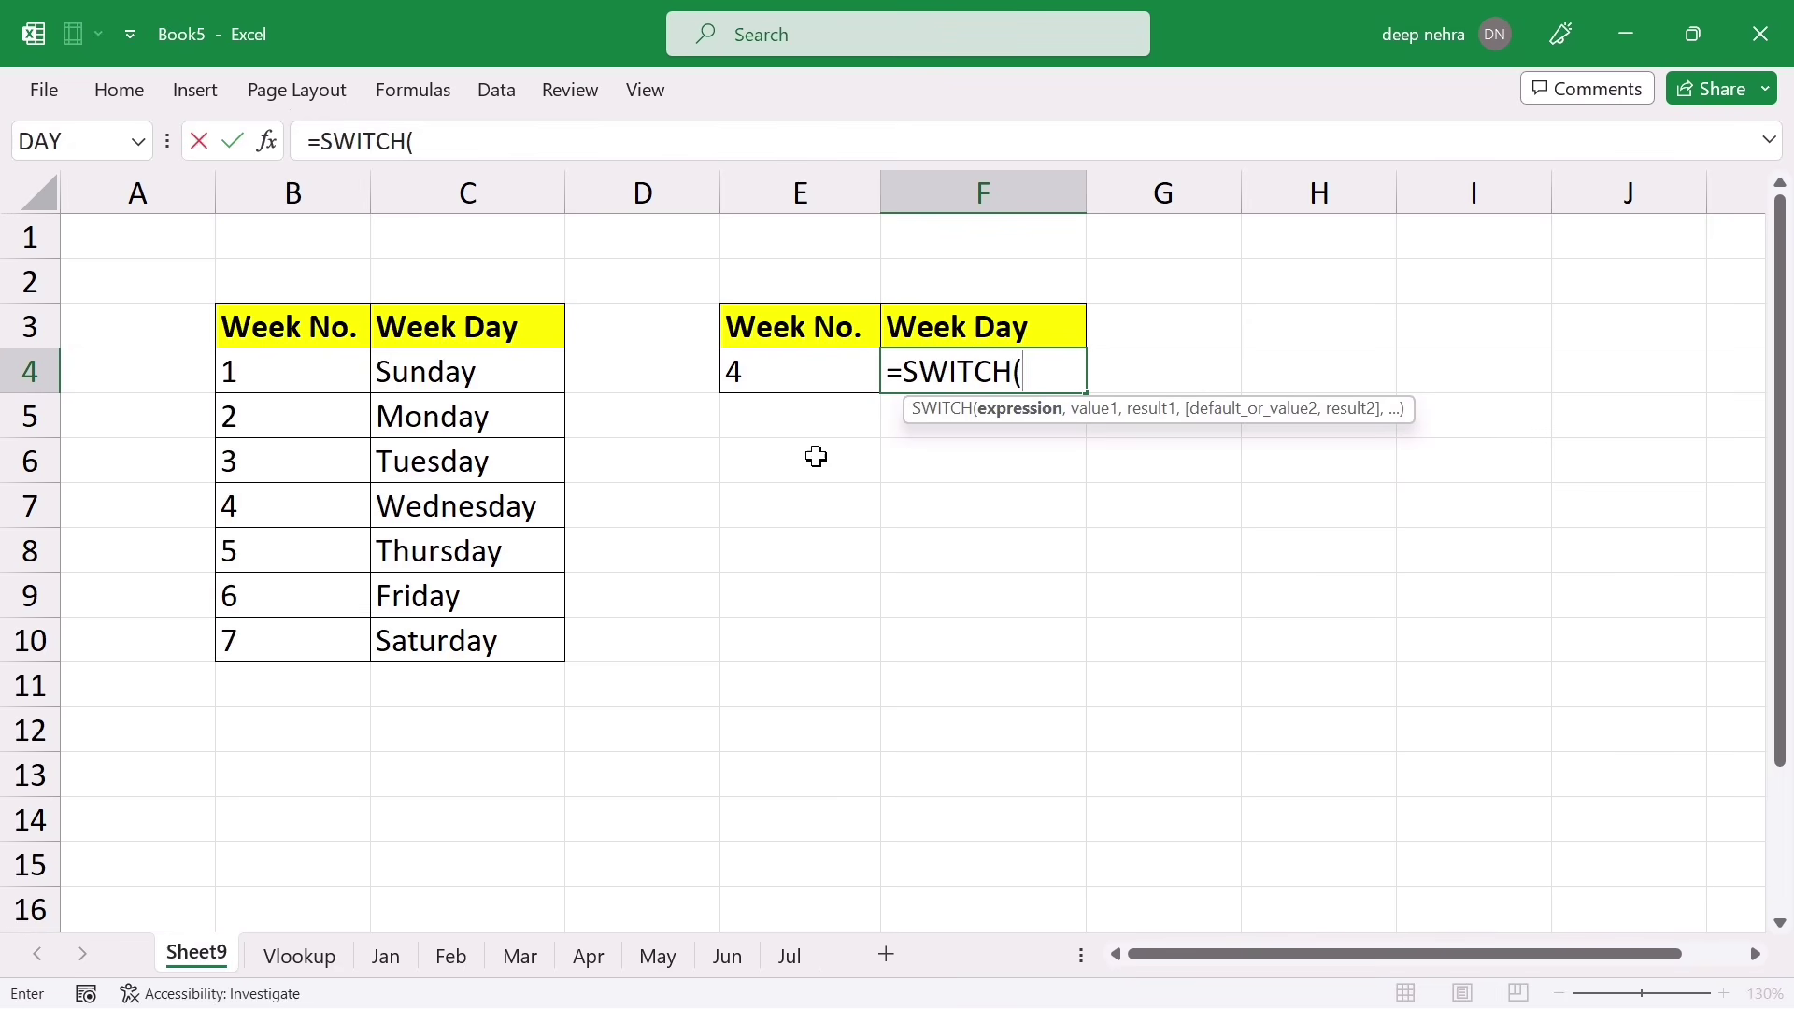
click(762, 371)
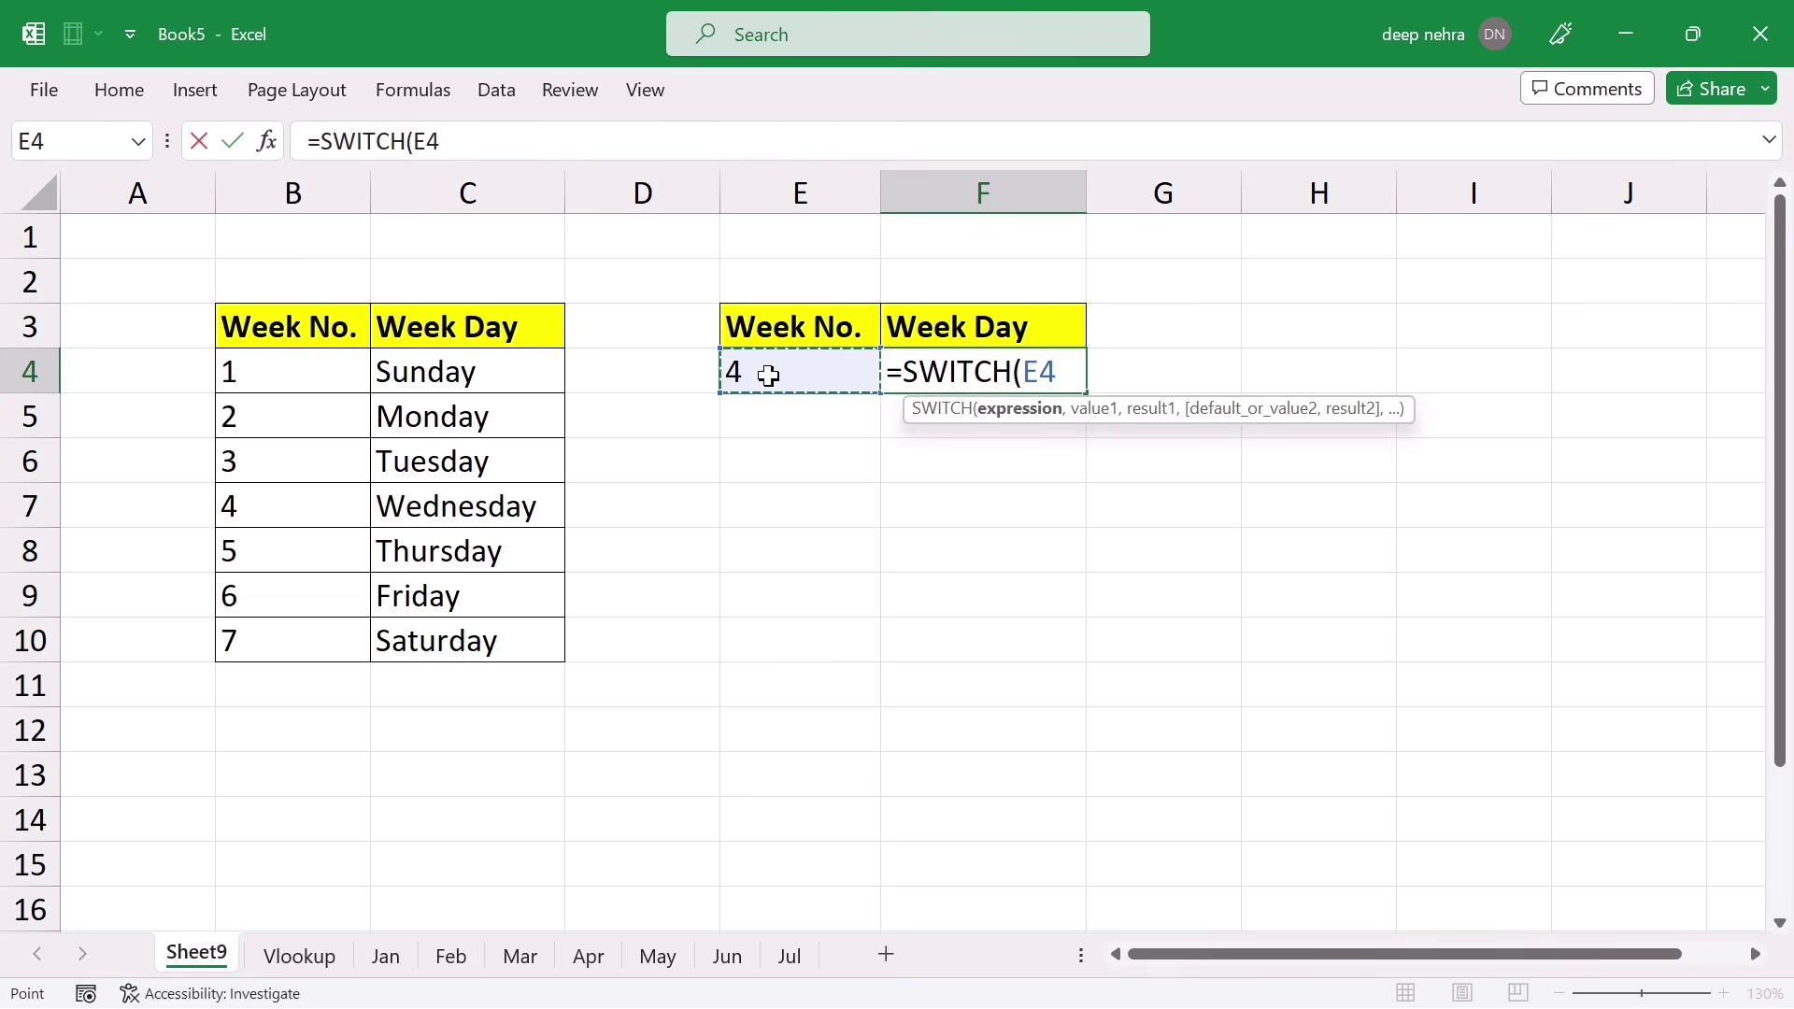
text(,)
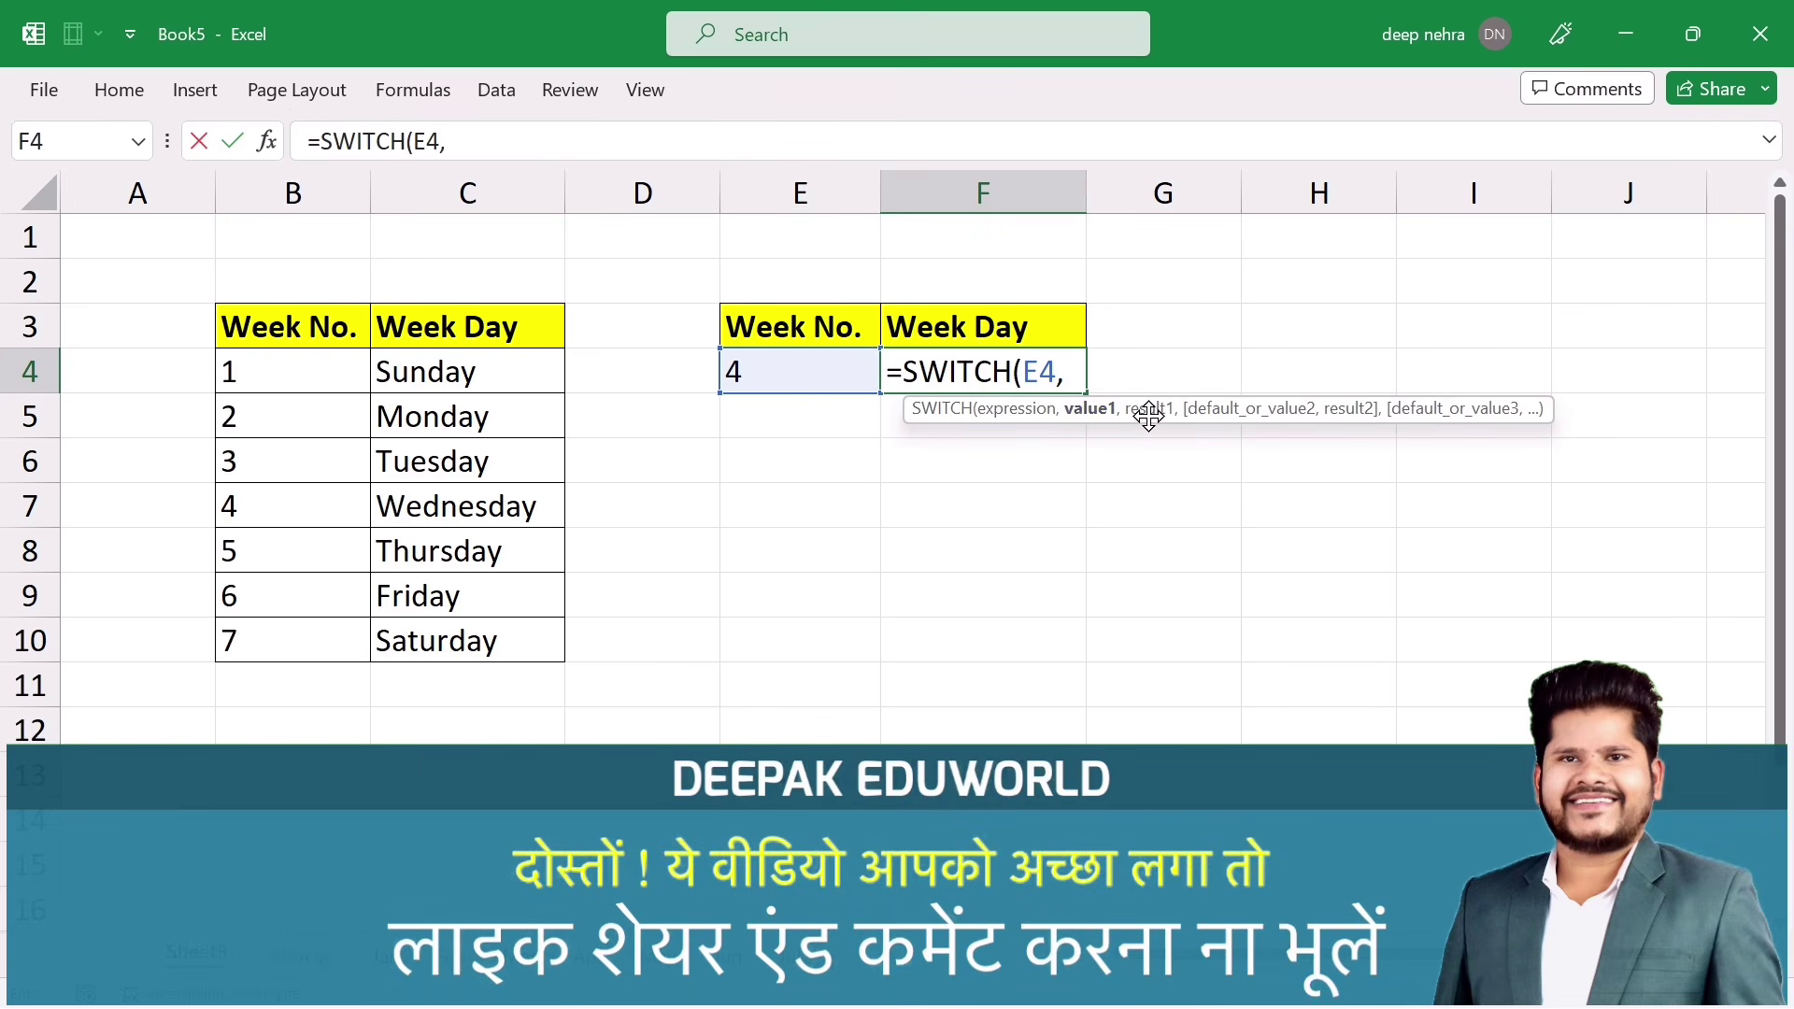
Add the value and result pairs B4,C4 and B5,C5 for Sunday and Monday to the SWITCH formula
click(250, 372)
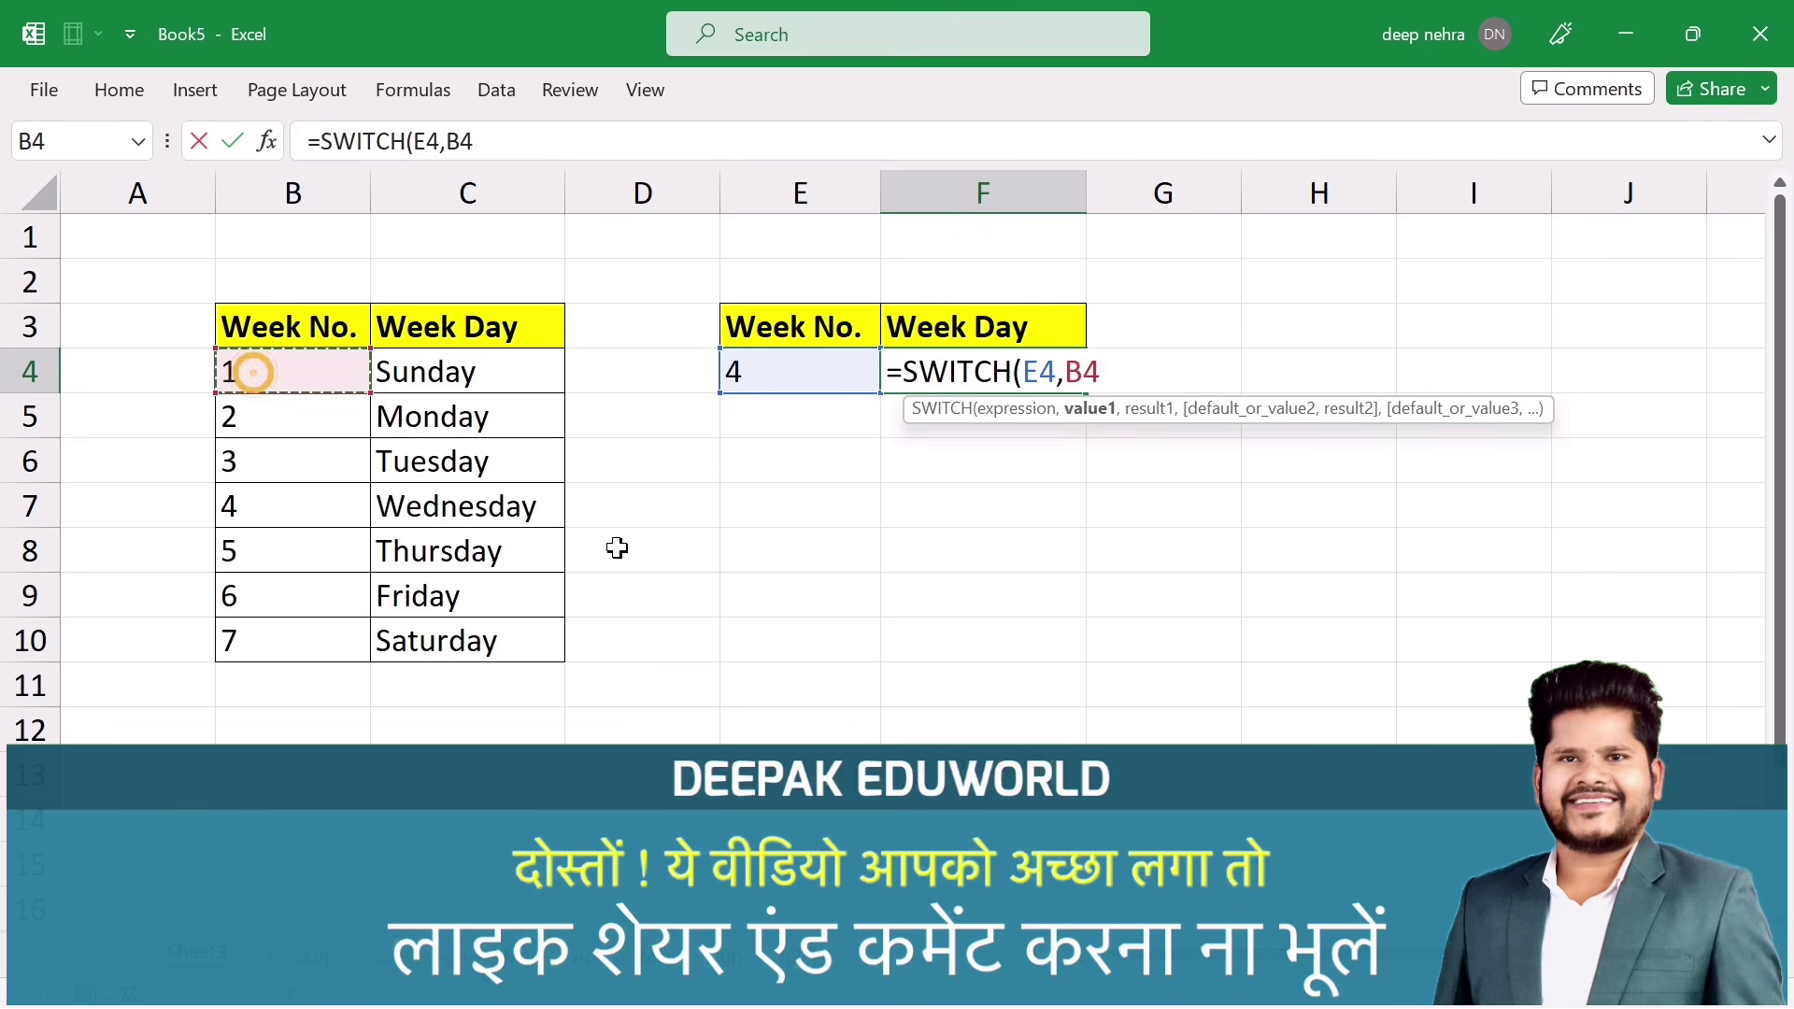
text(,)
click(490, 377)
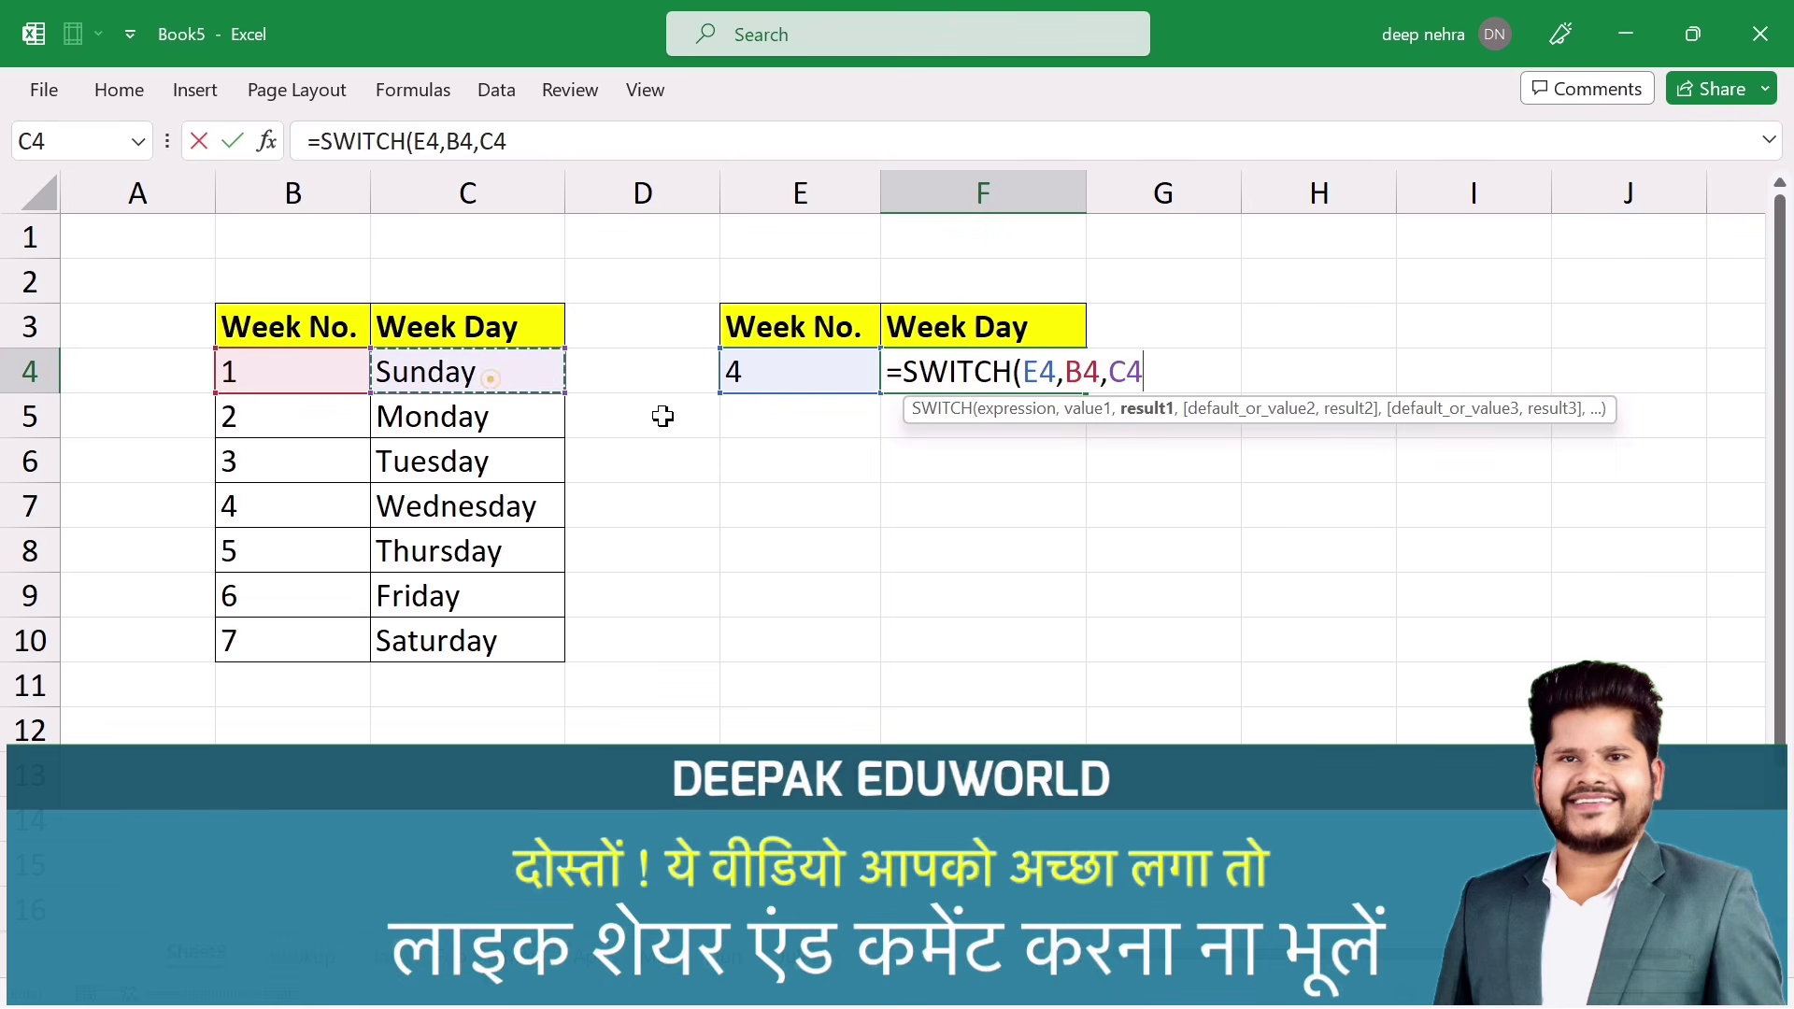
text(,)
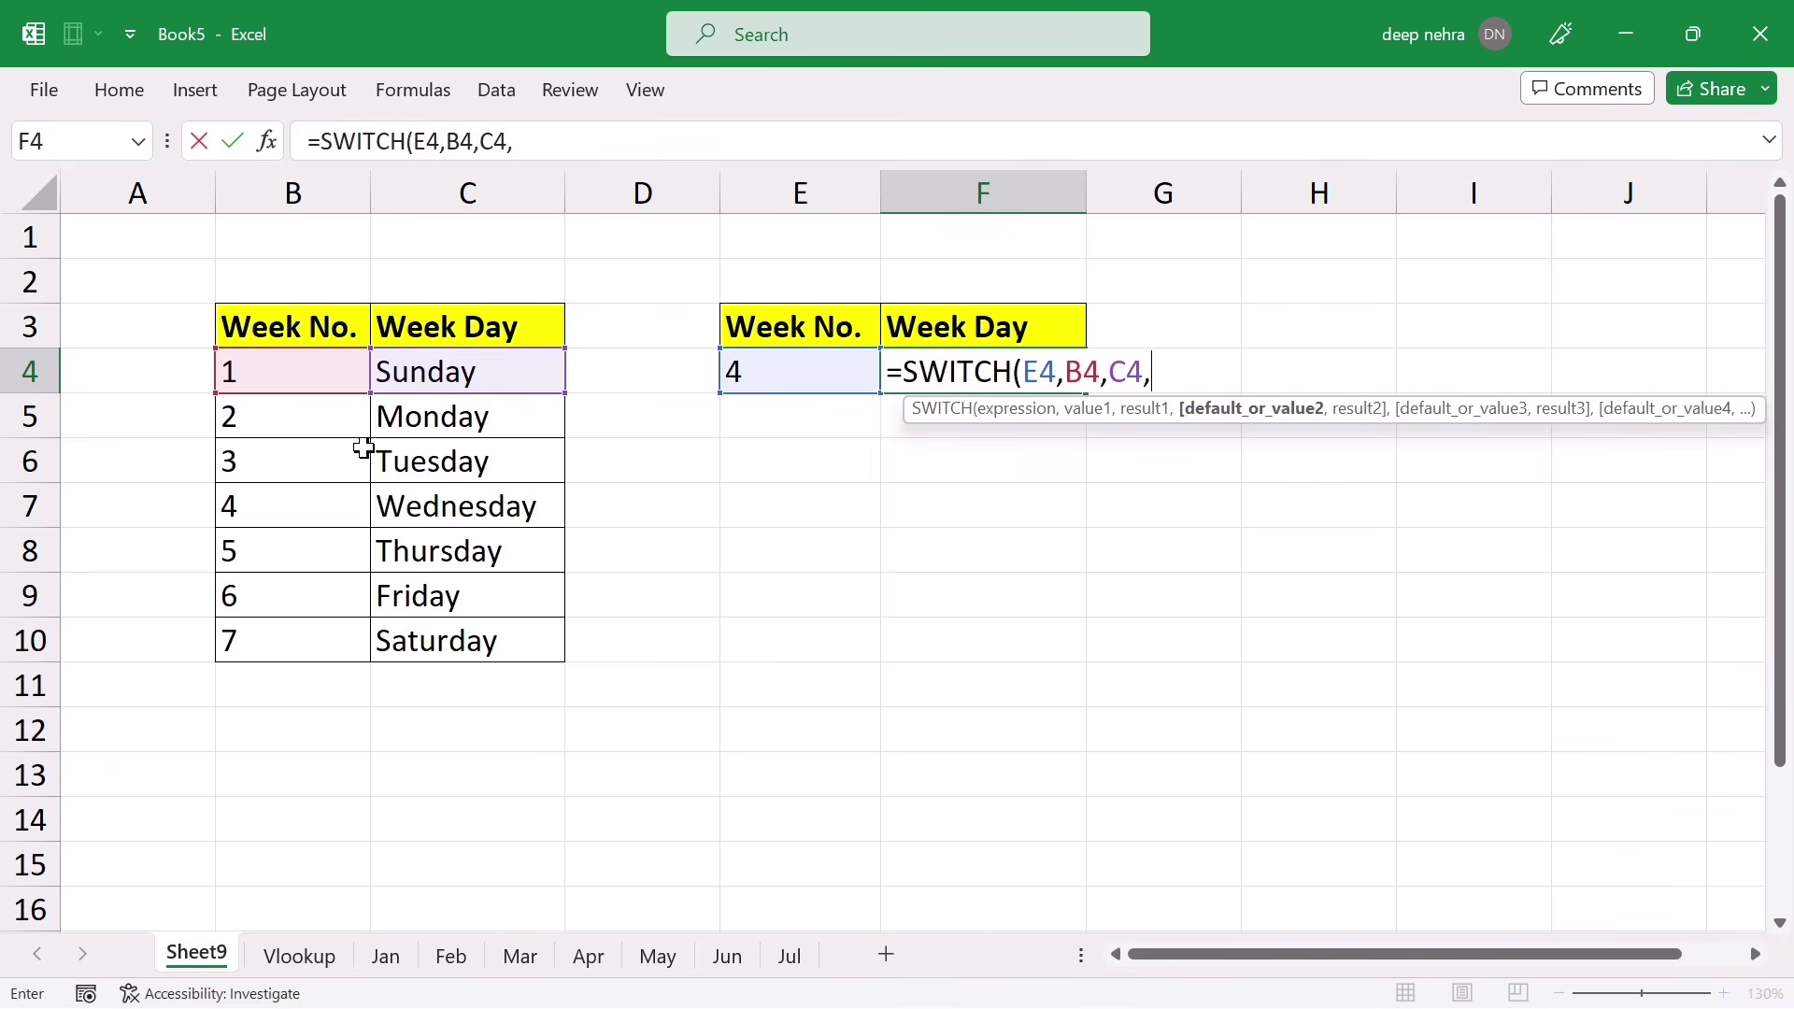
click(268, 414)
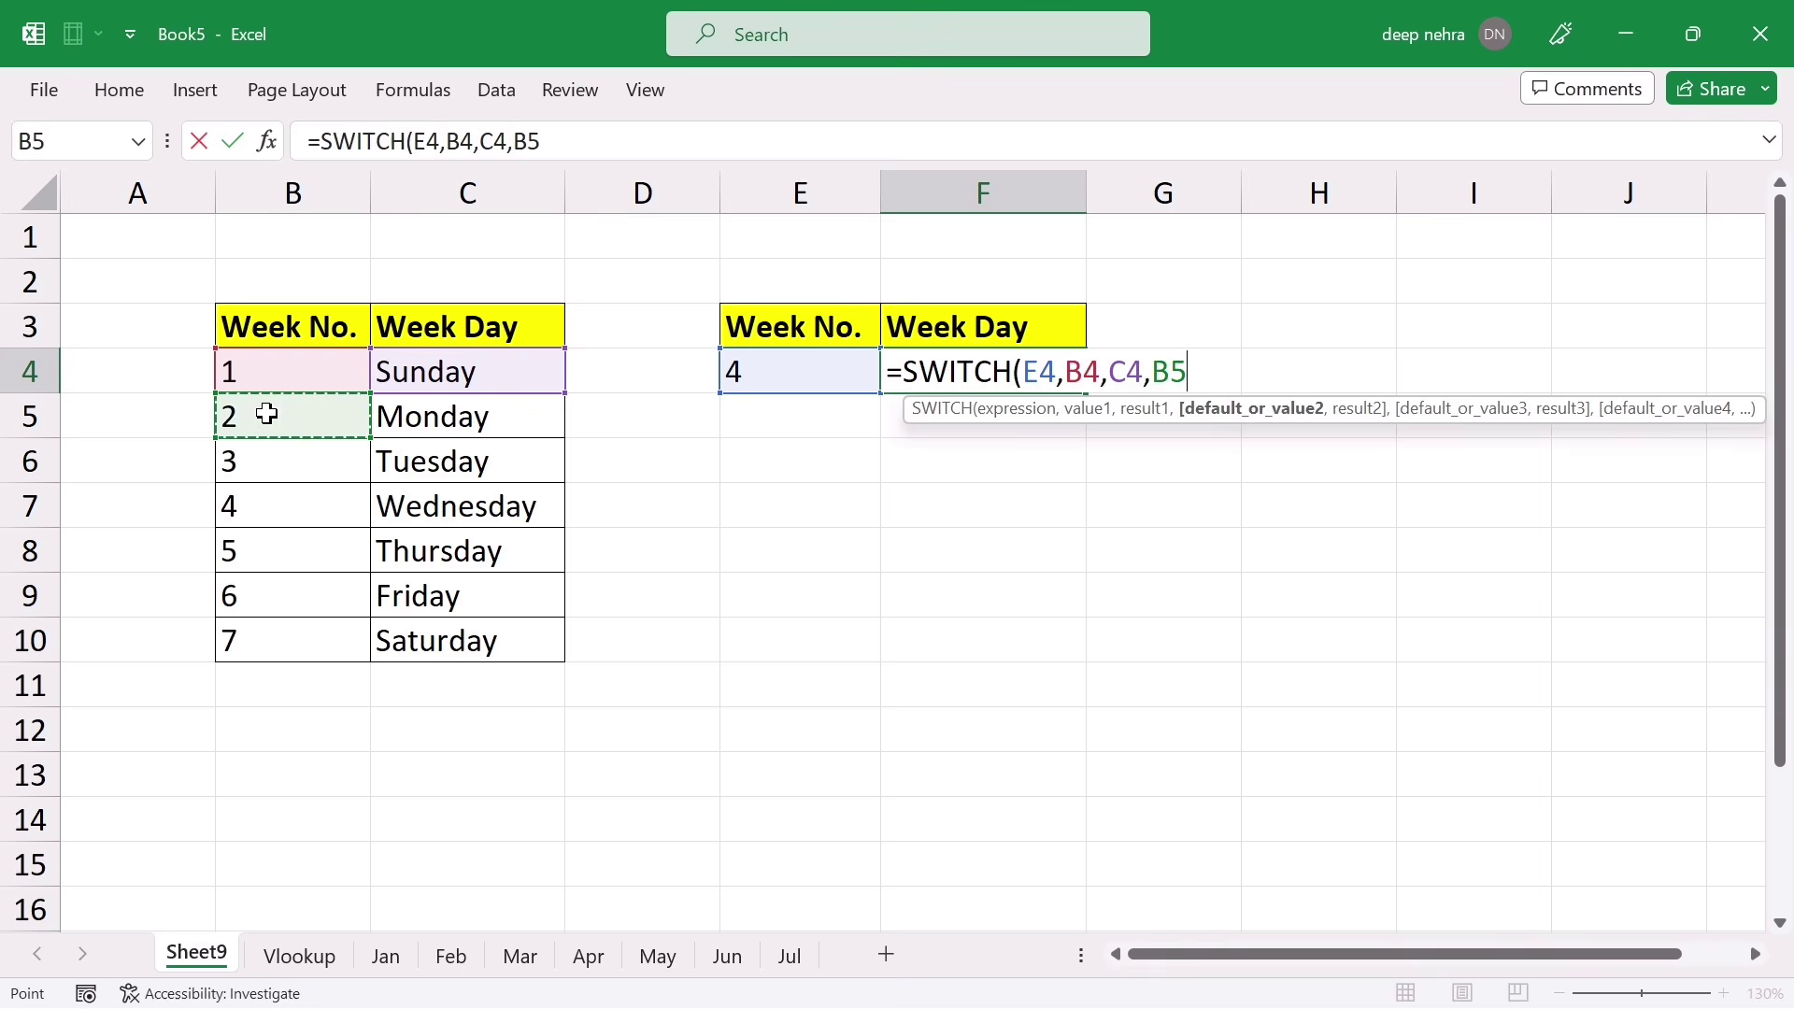
text(,)
click(441, 418)
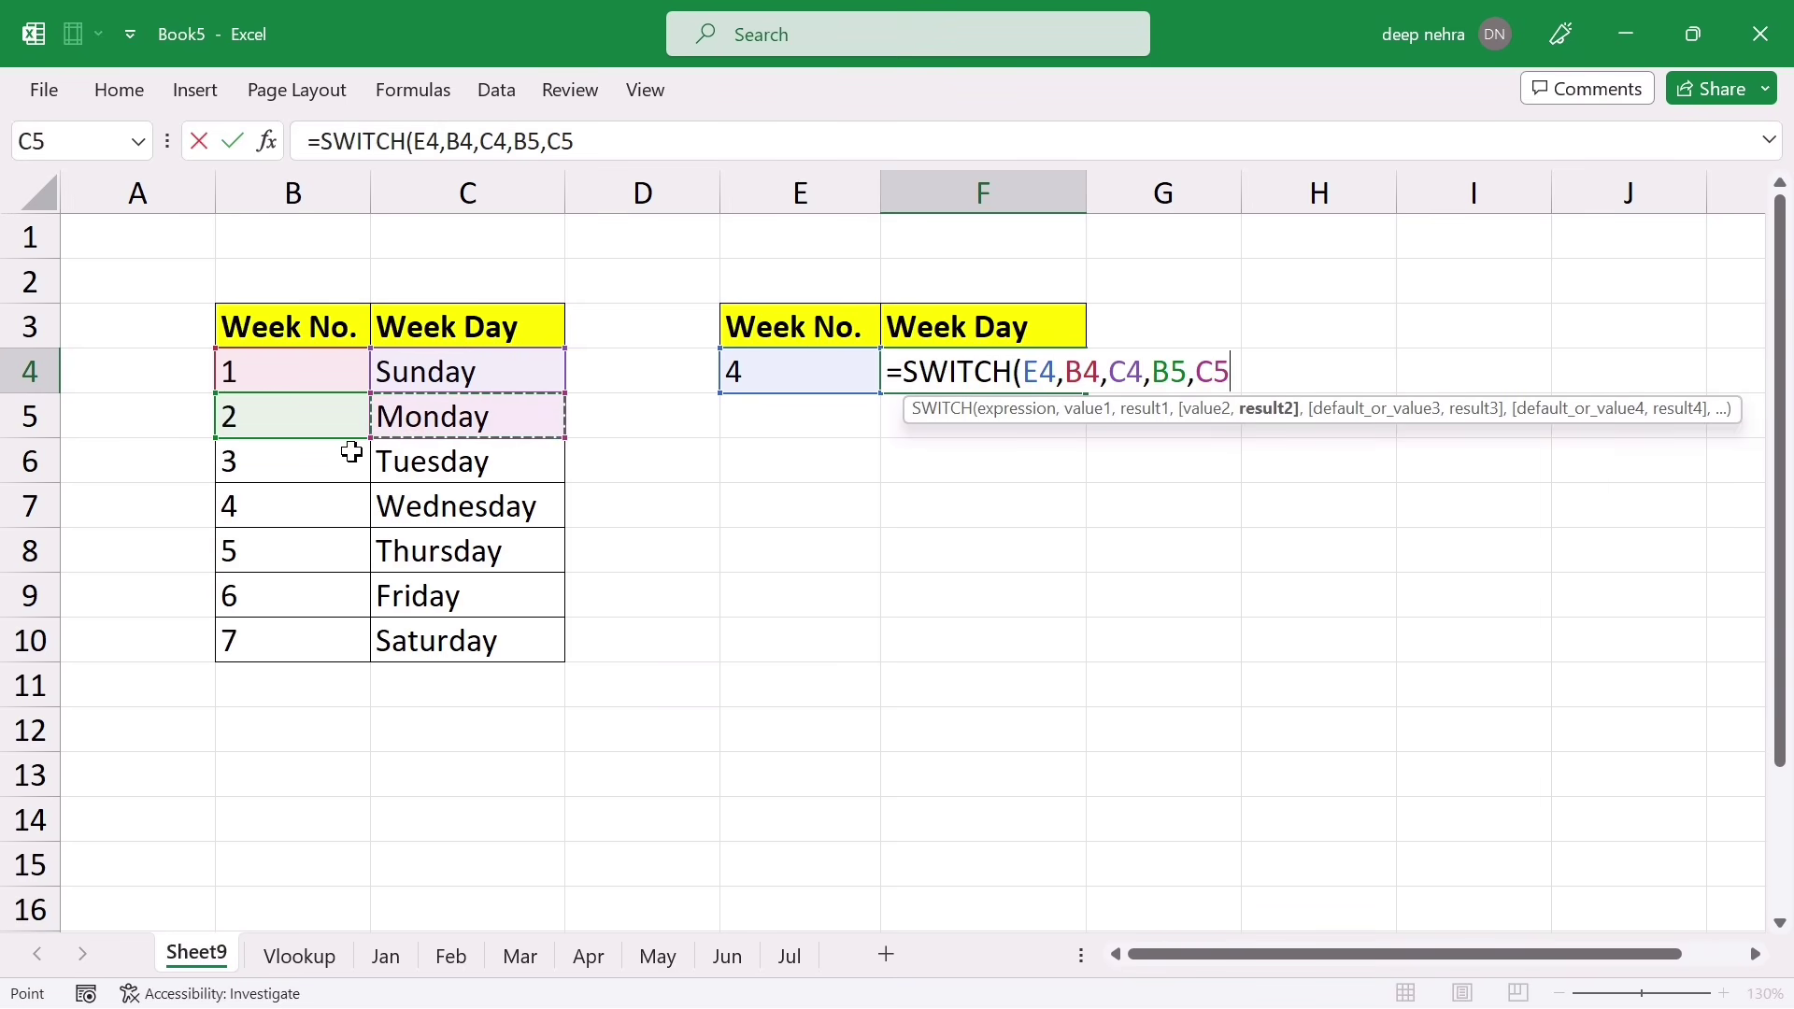
Extend the SWITCH formula with the pairs B6,C6 and B7,C7 for Tuesday and Wednesday
text(,)
click(295, 457)
text(,)
click(425, 458)
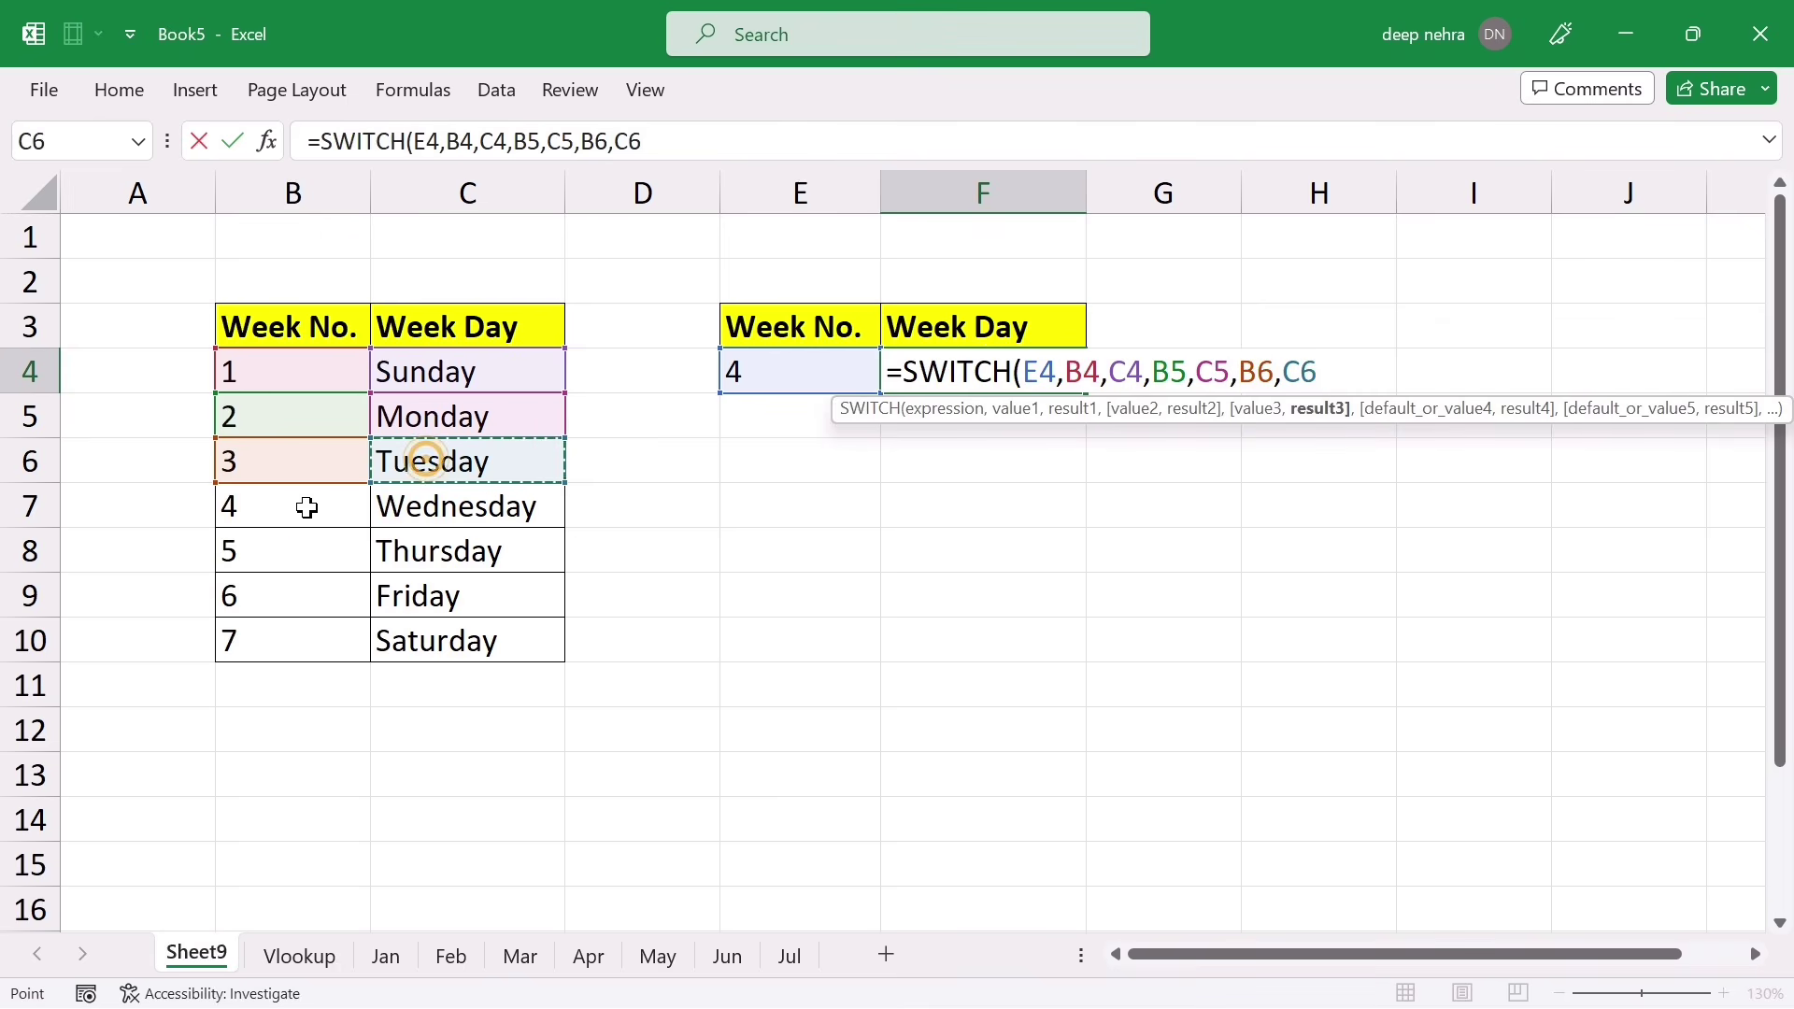
text(,)
click(297, 510)
text(,)
click(449, 509)
Extend the SWITCH formula with the value and result pairs B8,C8 and B9,C9 for Thursday and Friday
text(,)
click(264, 559)
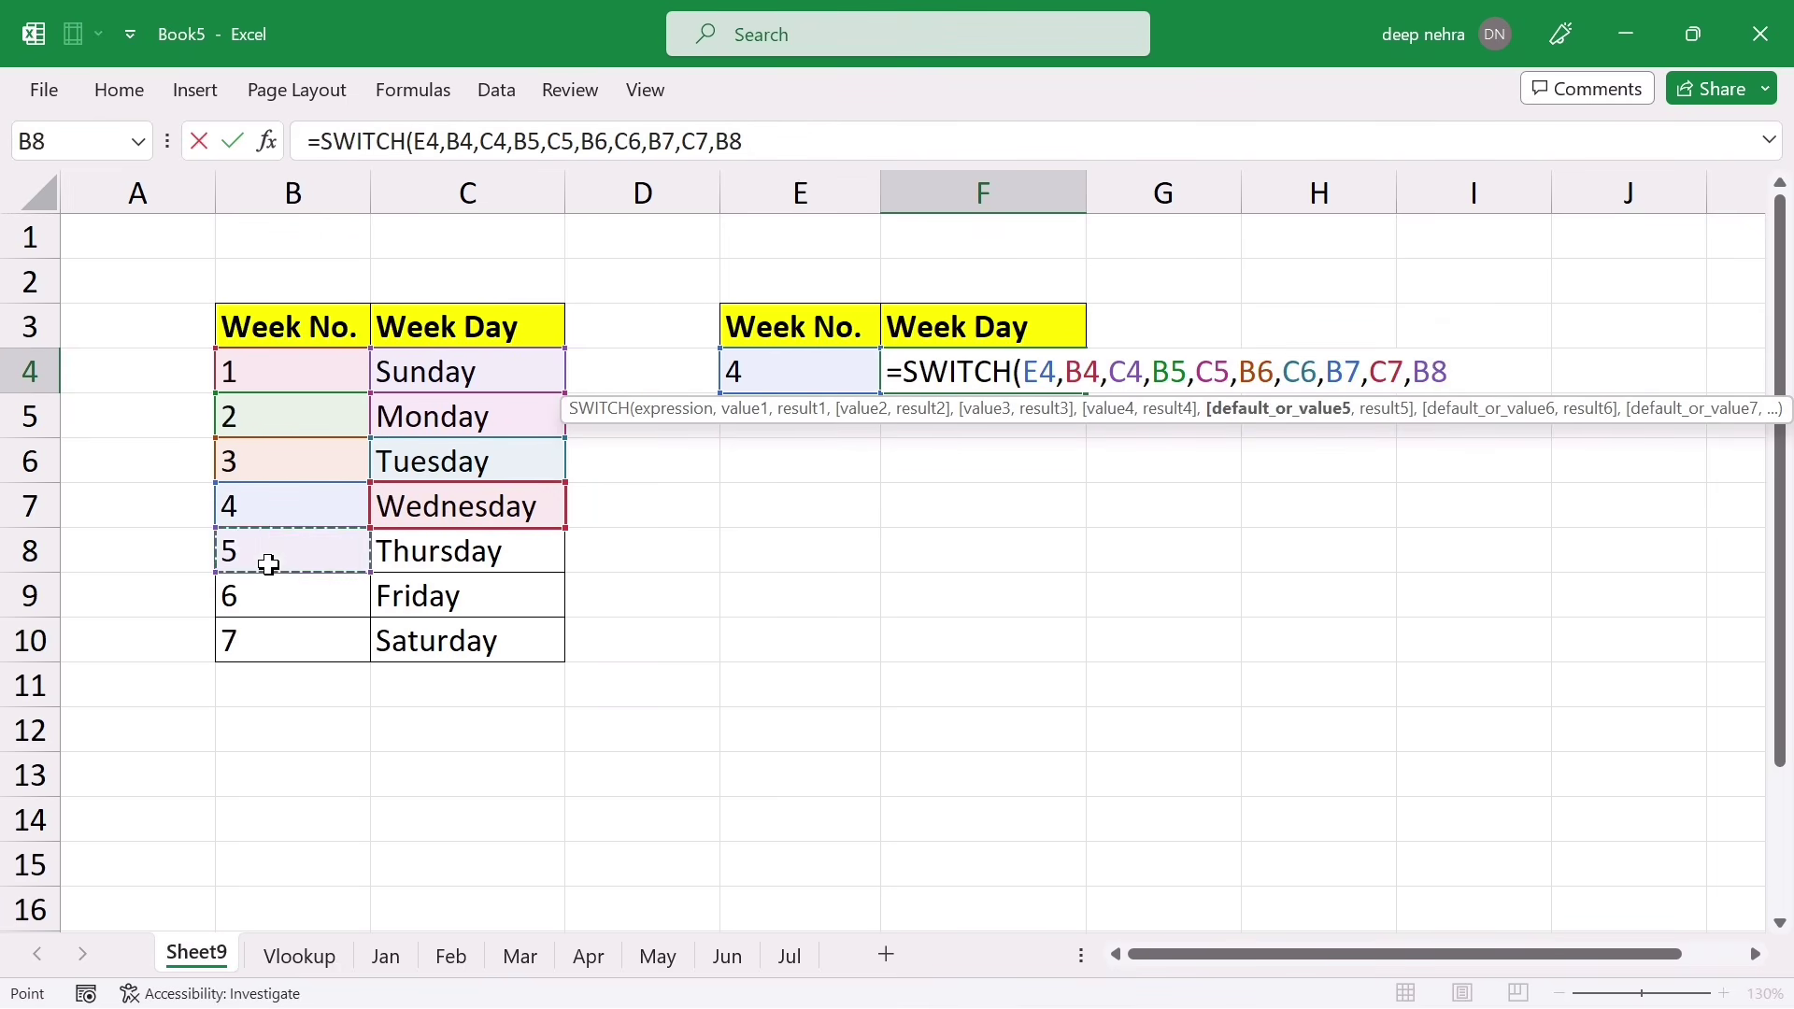
text(,)
click(433, 553)
text(,)
click(284, 596)
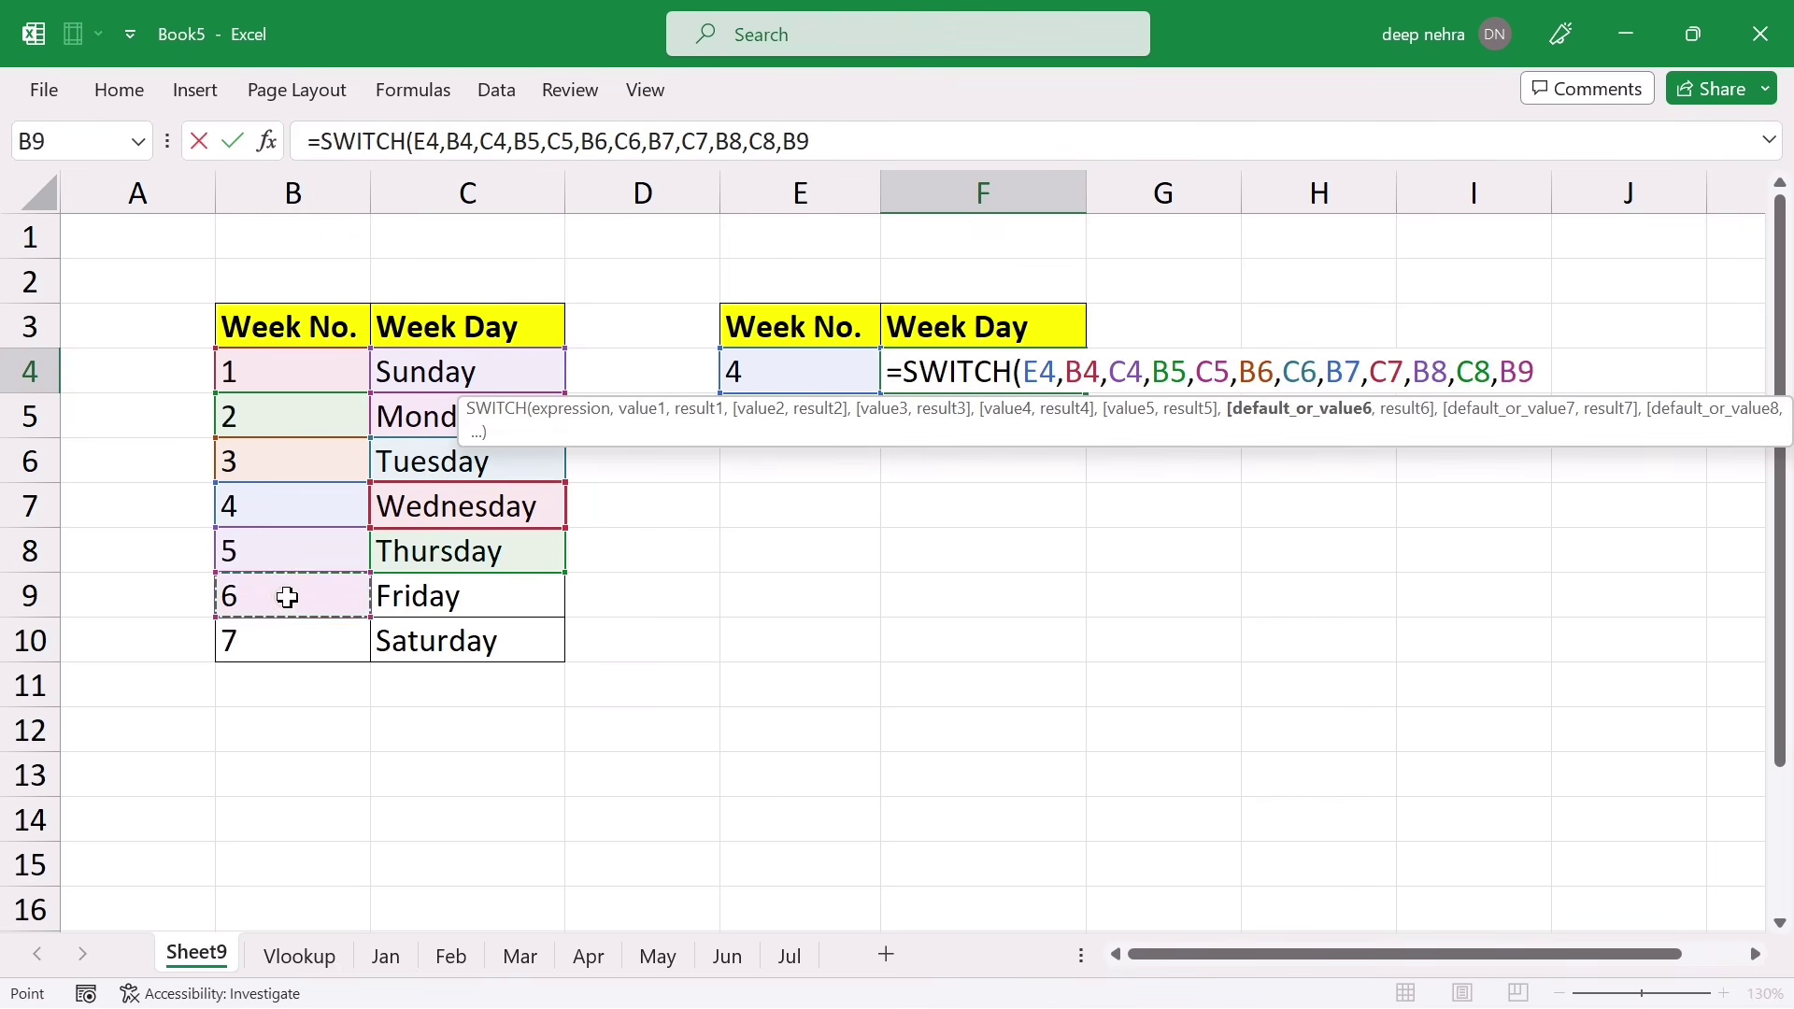
text(,)
click(475, 600)
Add the last pair B10,C10 for Saturday and complete the SWITCH formula in F4
text(,)
click(273, 644)
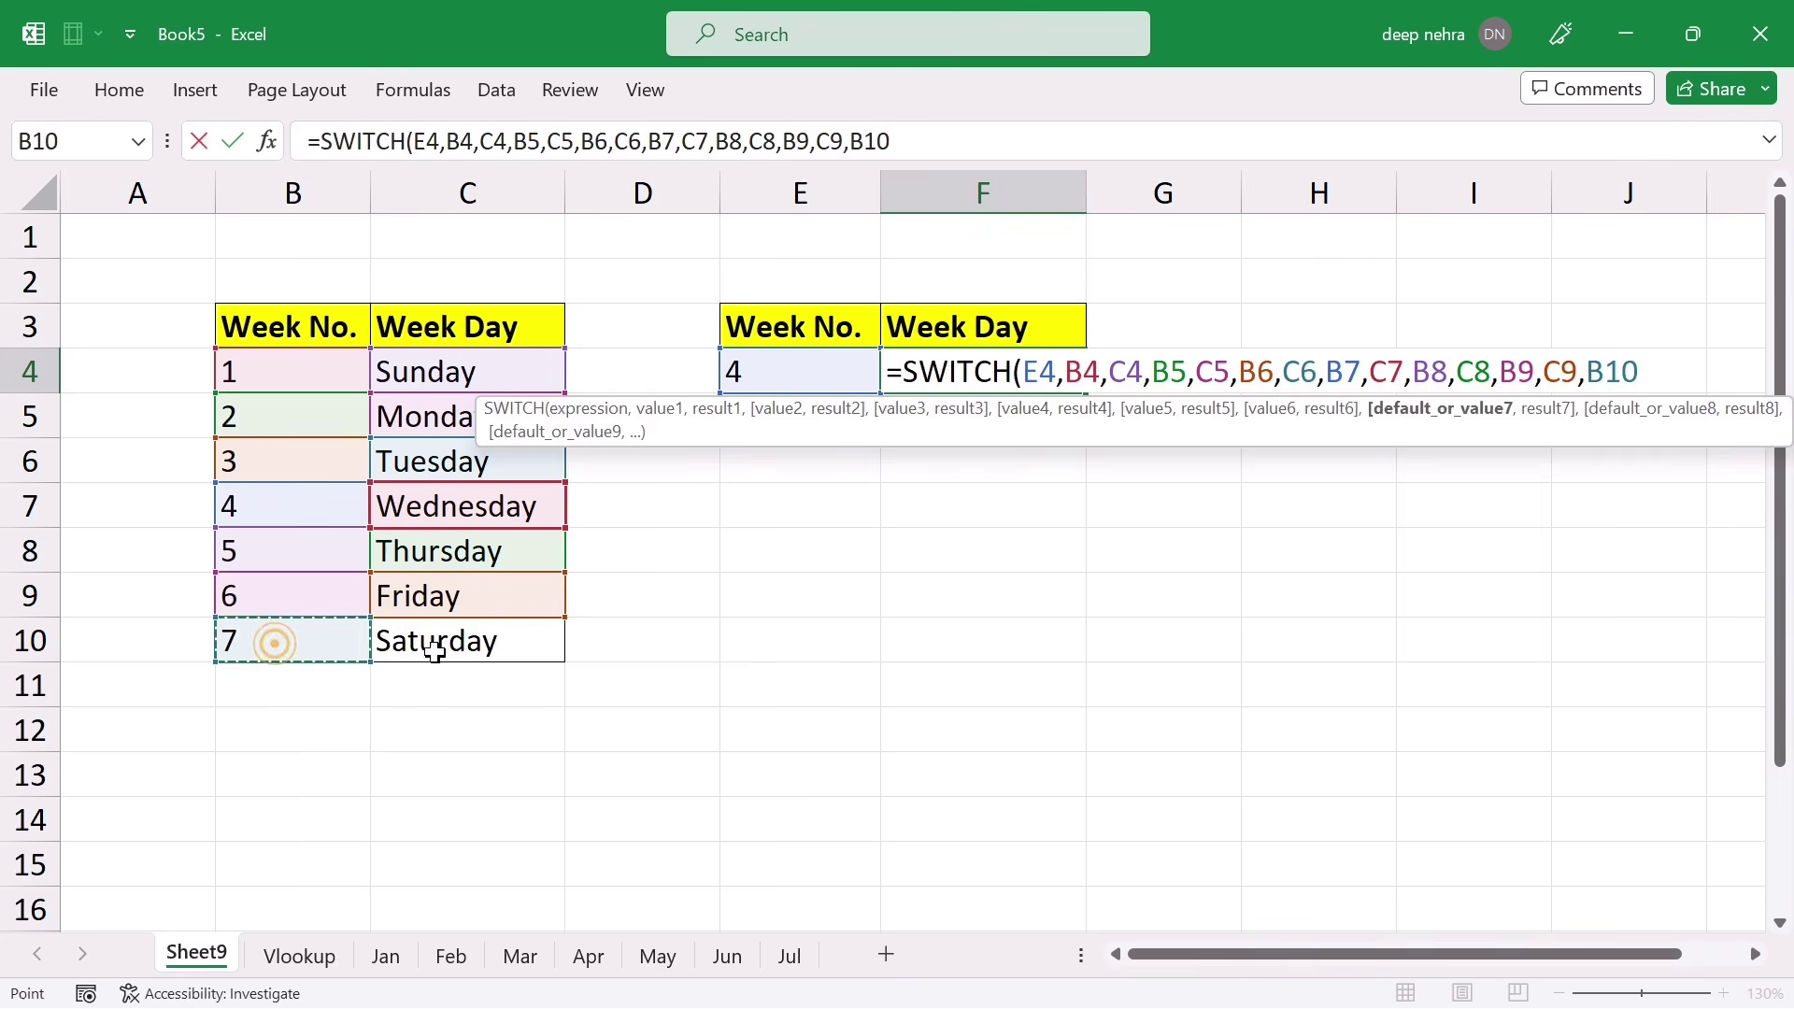
text(,)
click(477, 641)
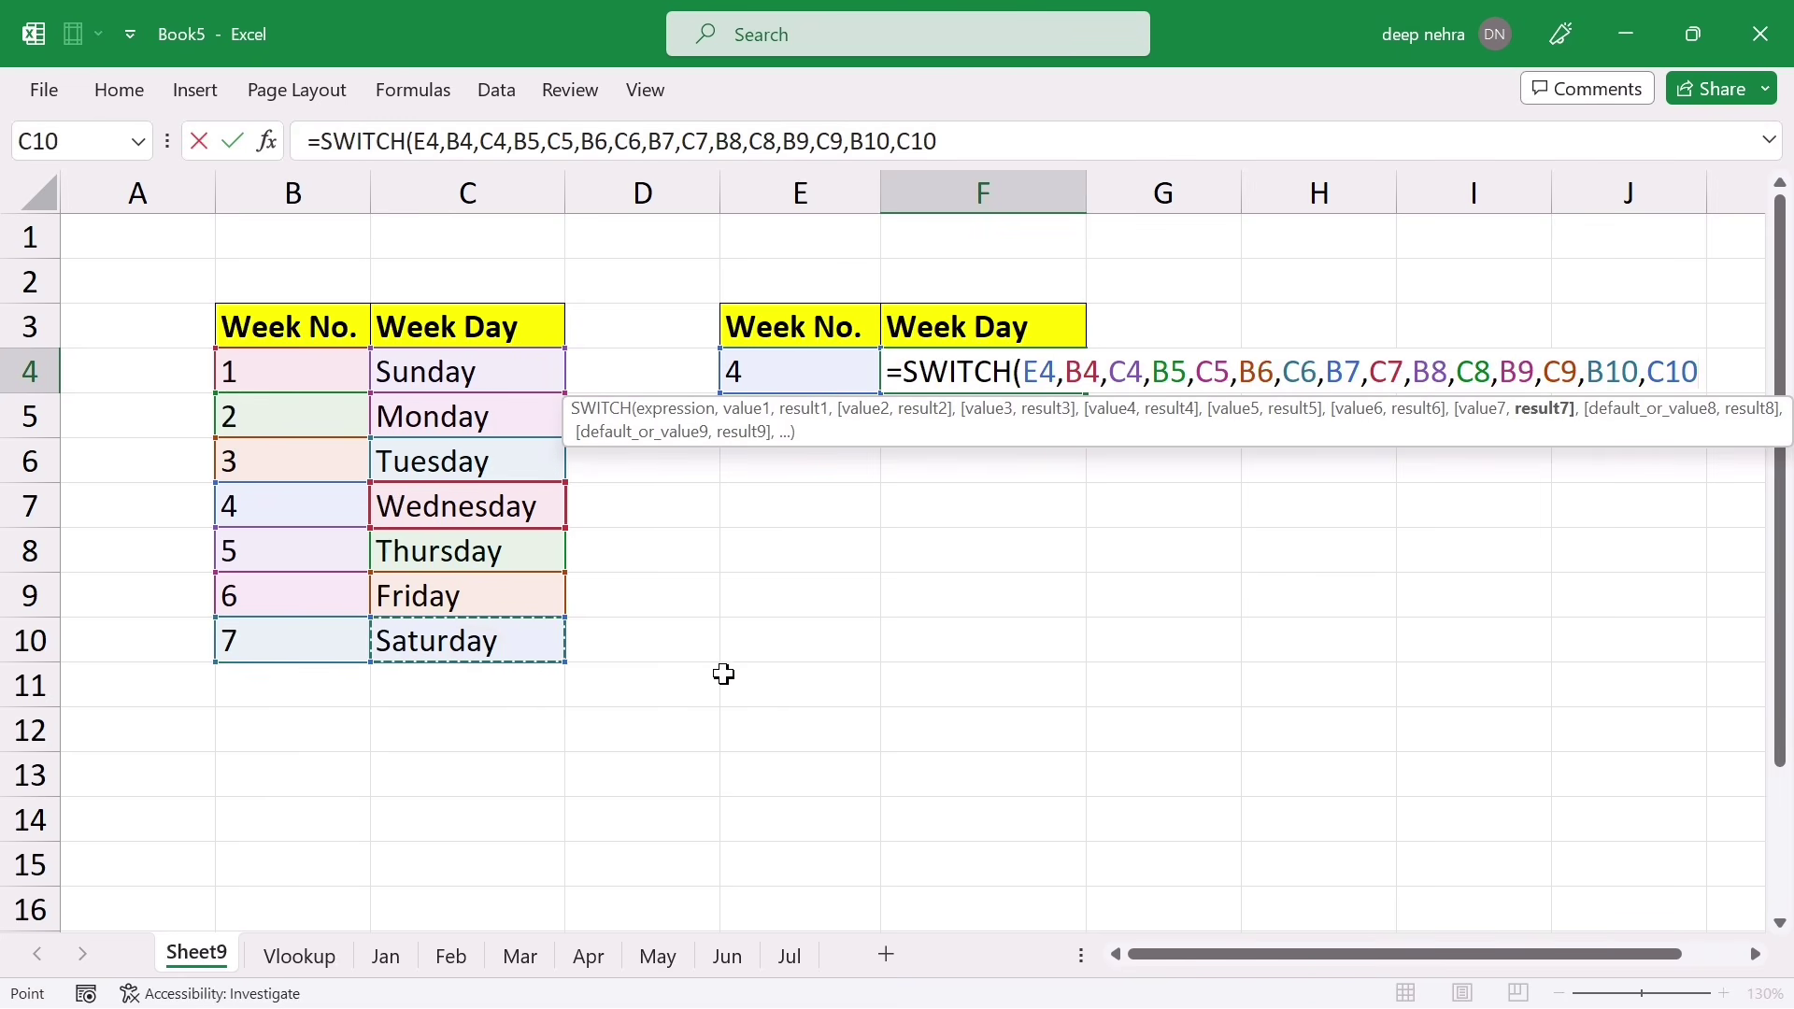
text())
key(Return)
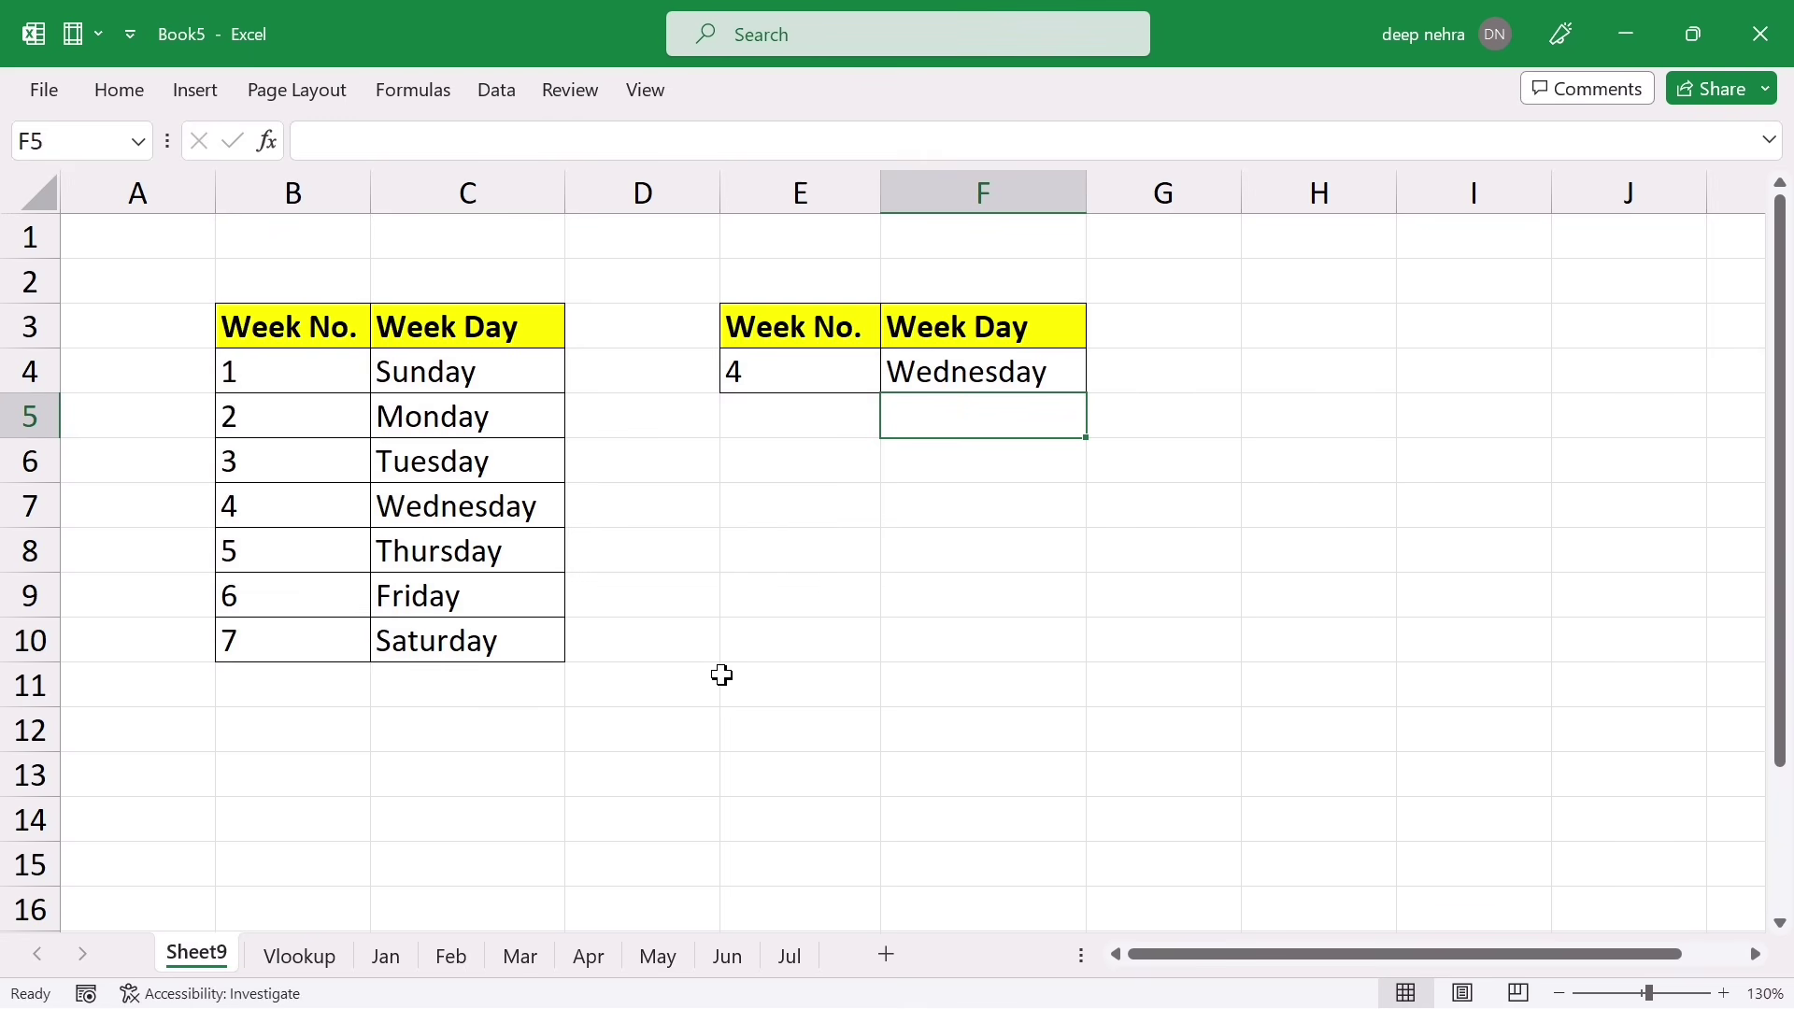
Set the lookup Week No. in cell E4 to 7 to test the SWITCH formula
click(776, 372)
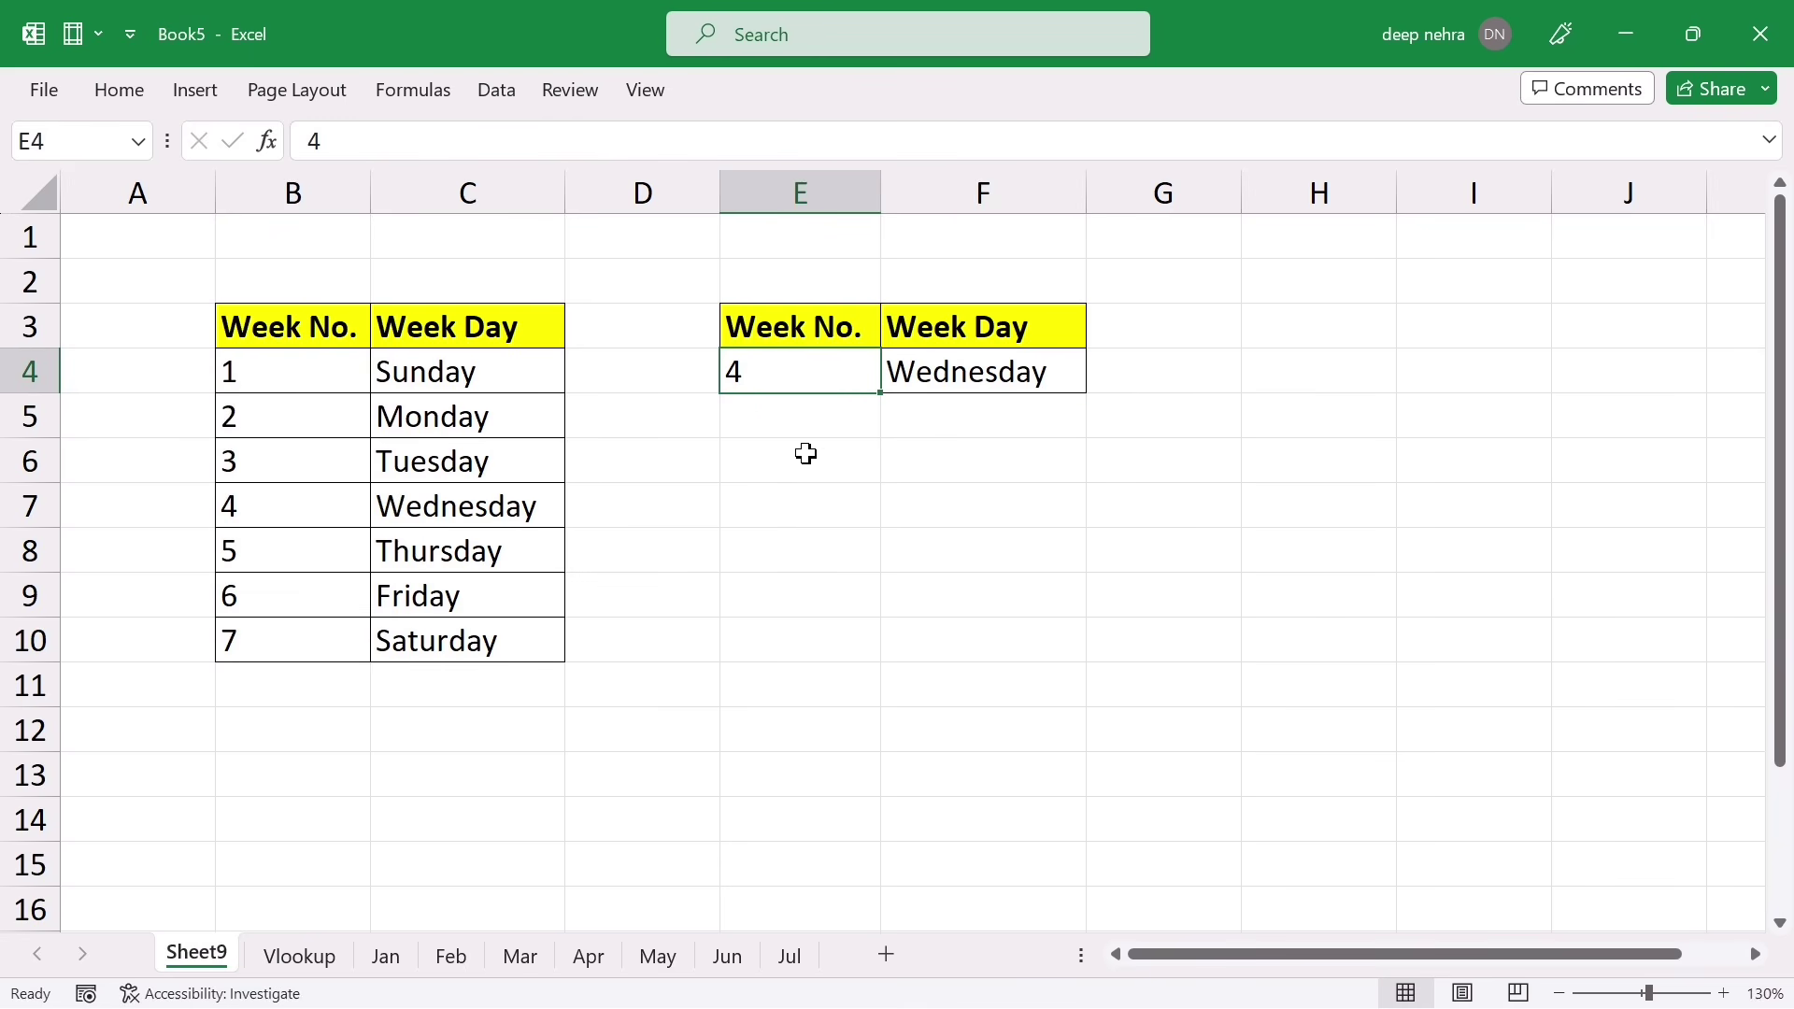
text(7)
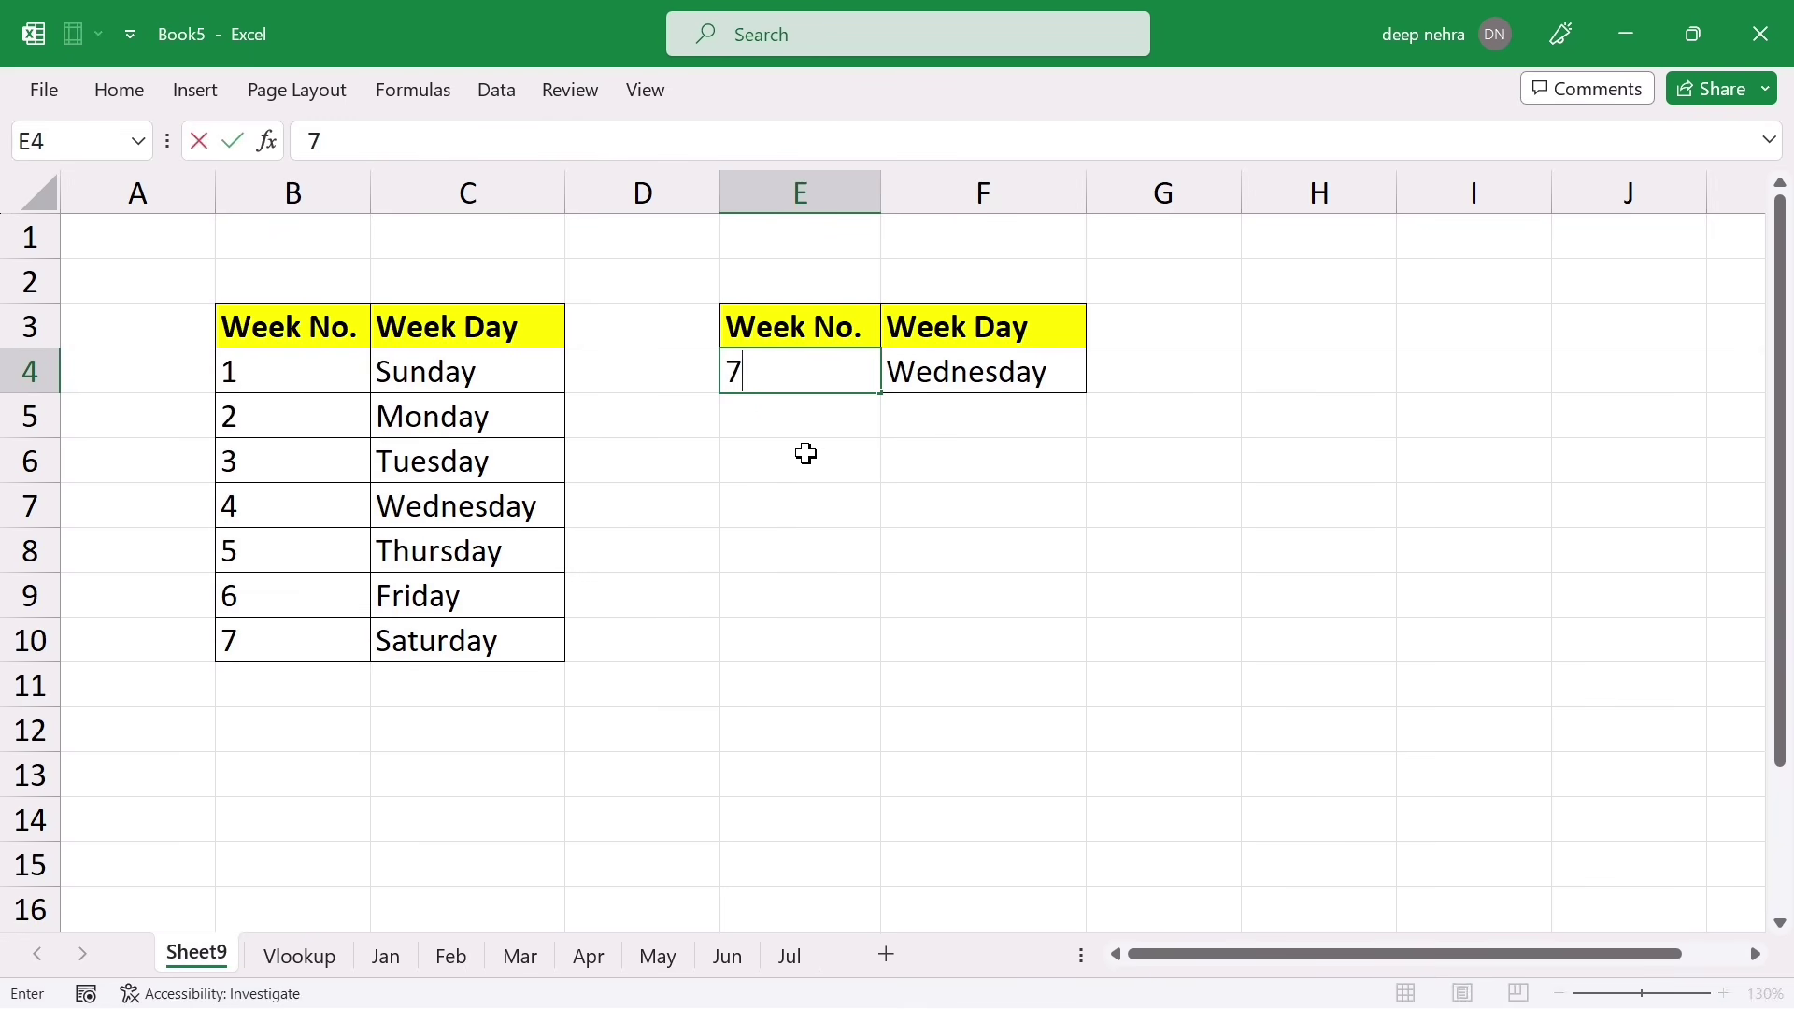
key(Return)
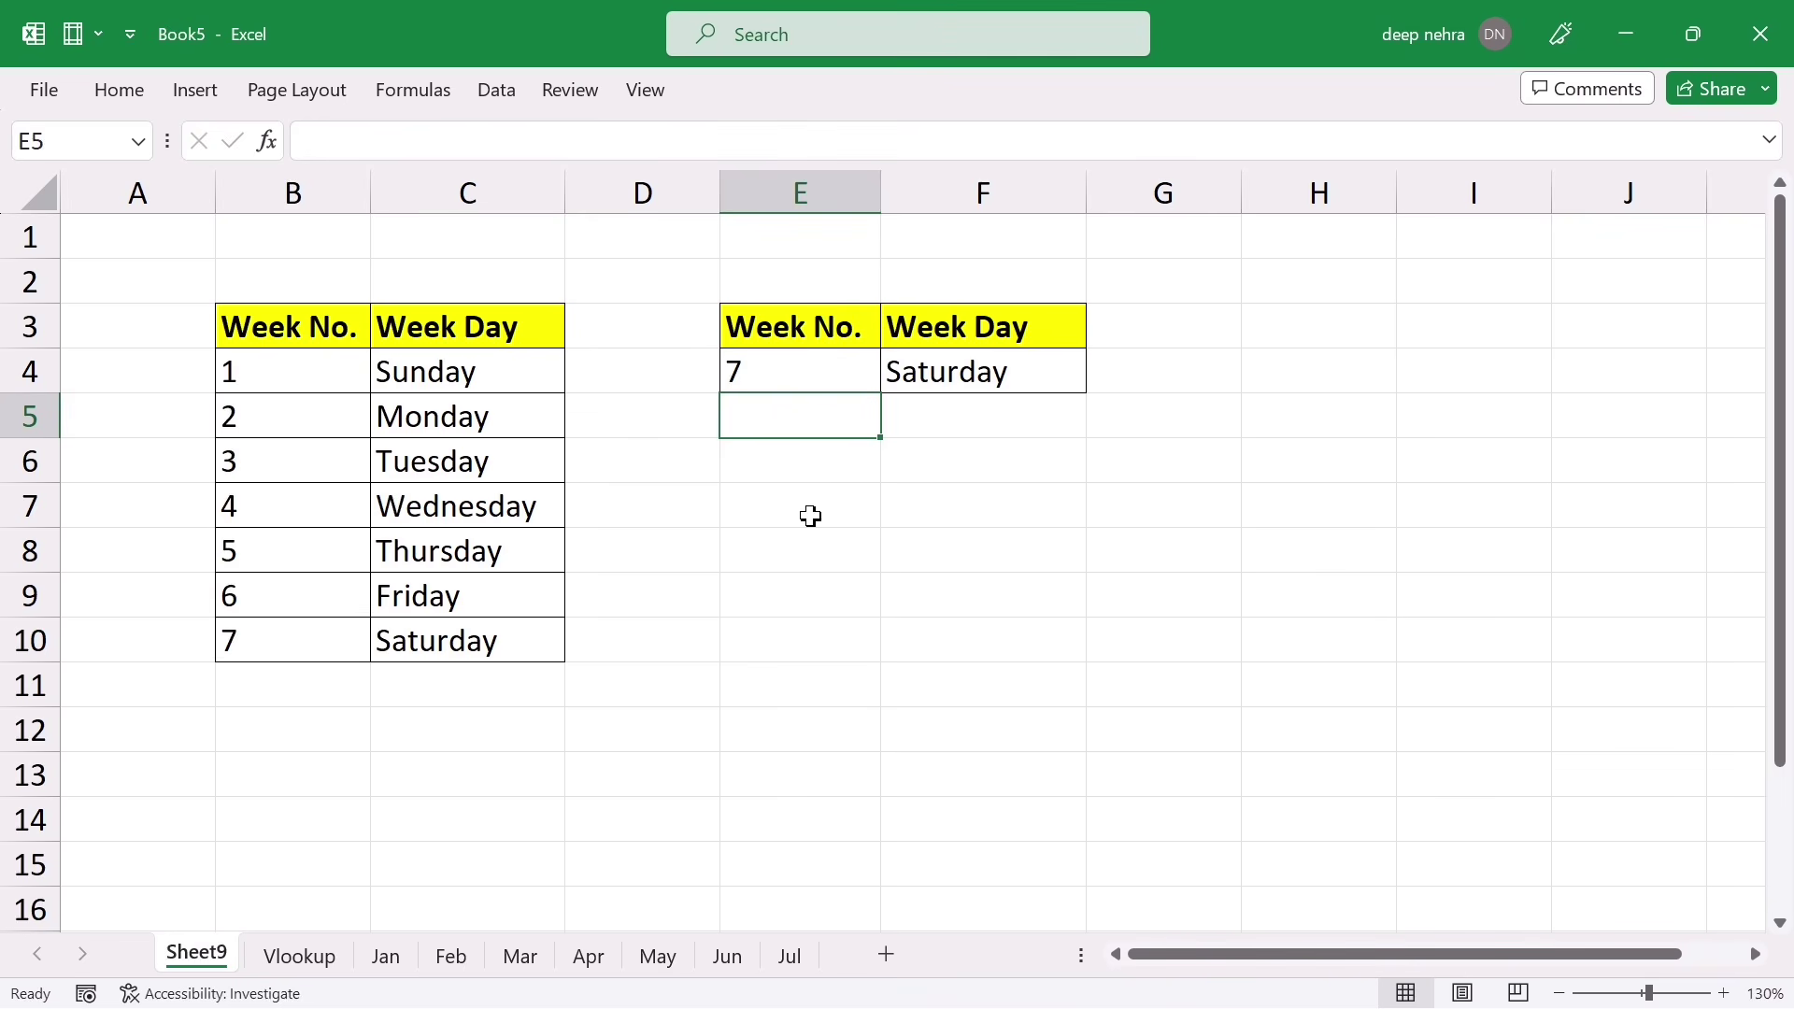
Choose Jan as the sheet name to search in on the Vlookup sheet
click(285, 951)
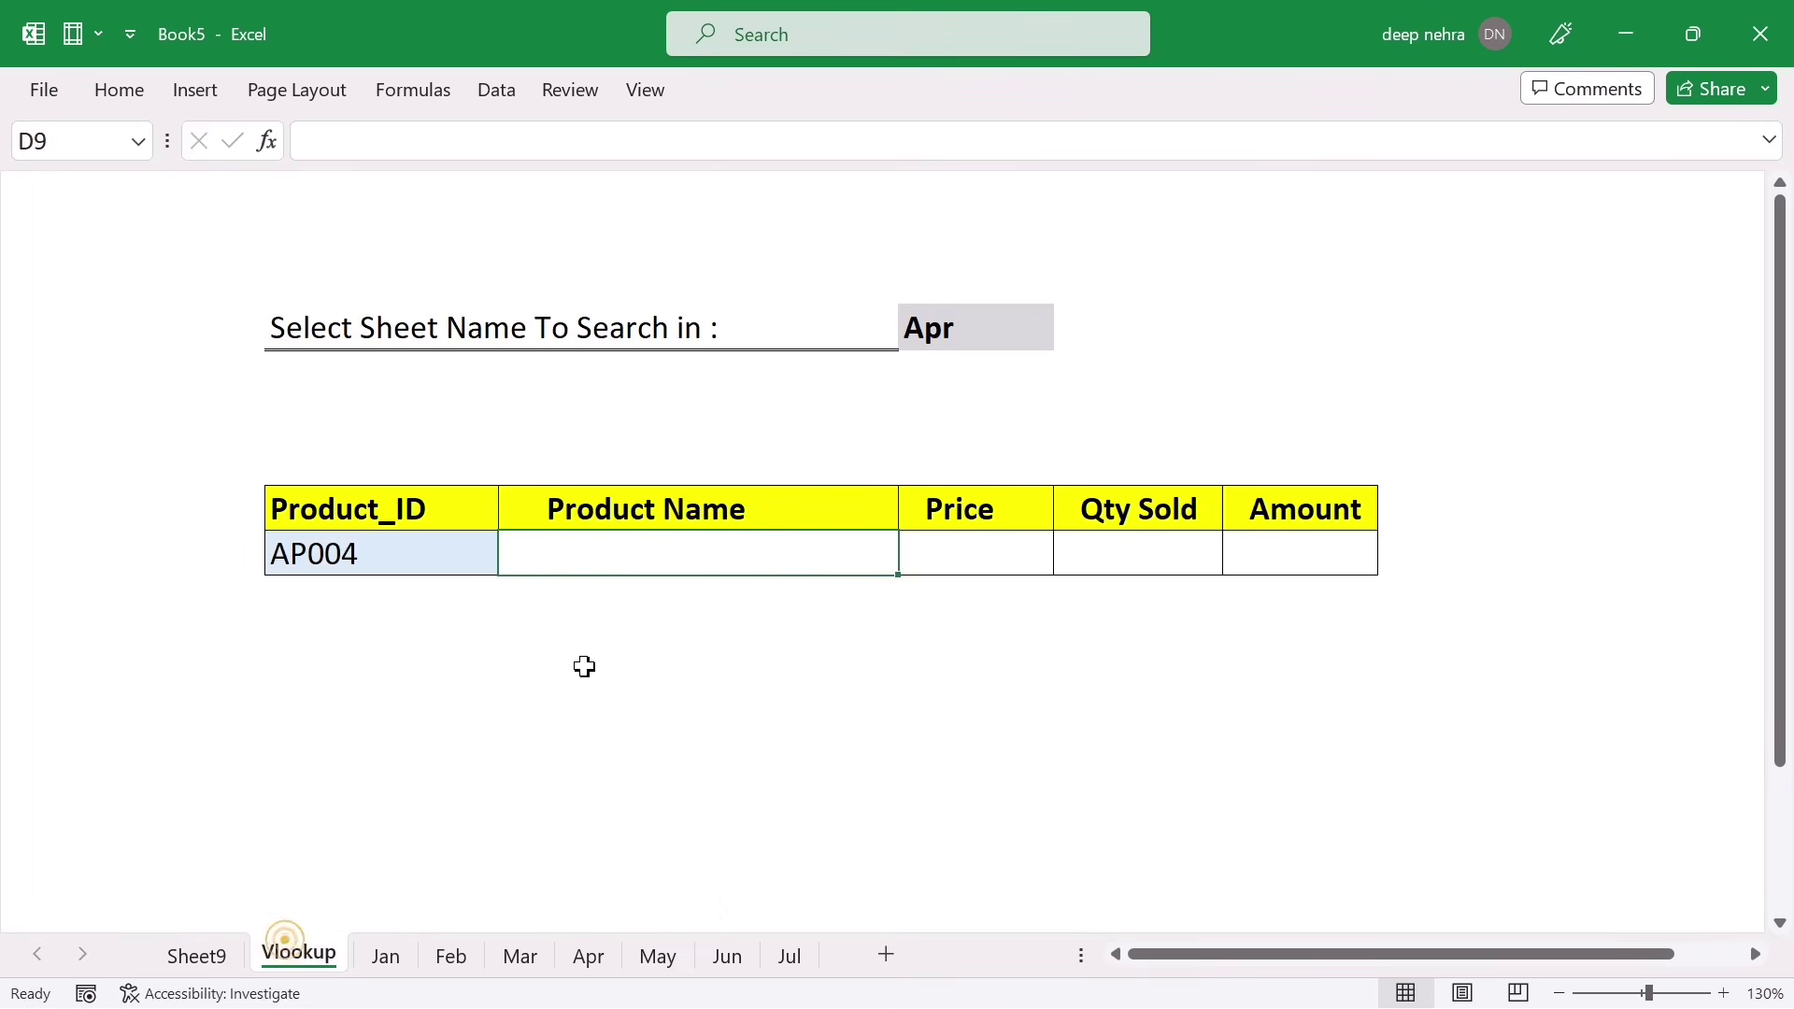
click(981, 329)
click(1066, 338)
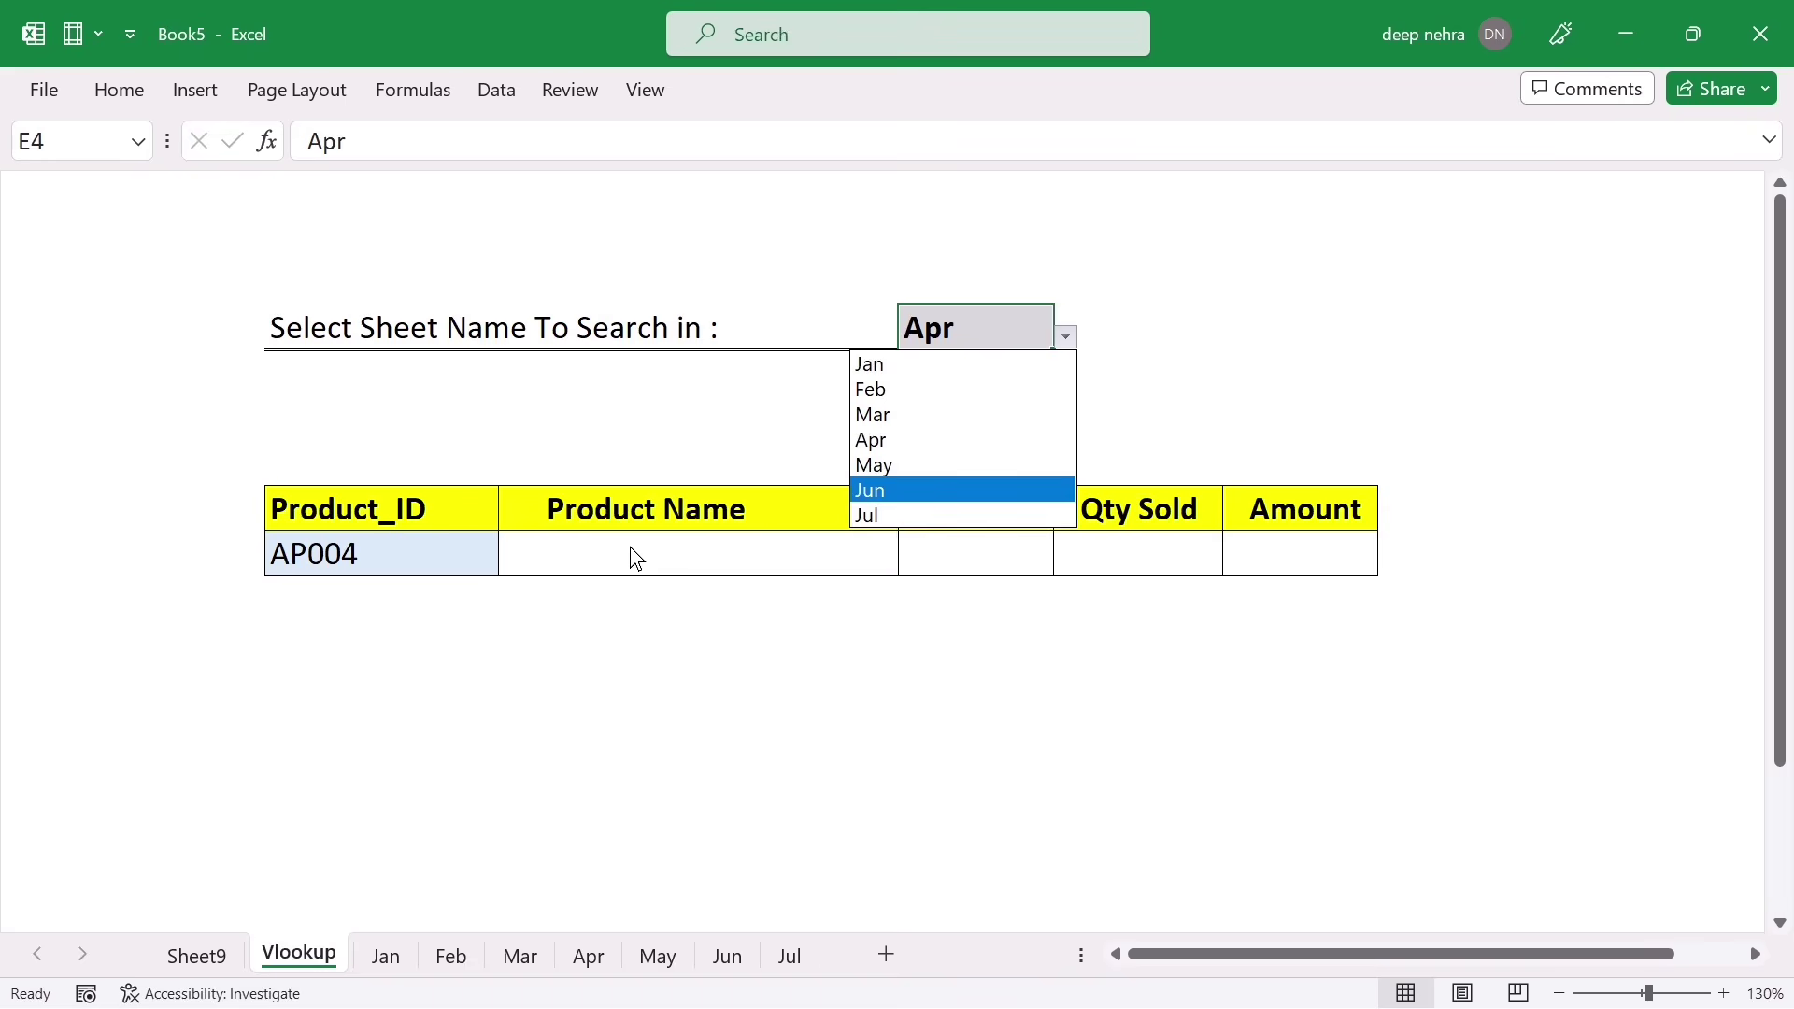
click(906, 366)
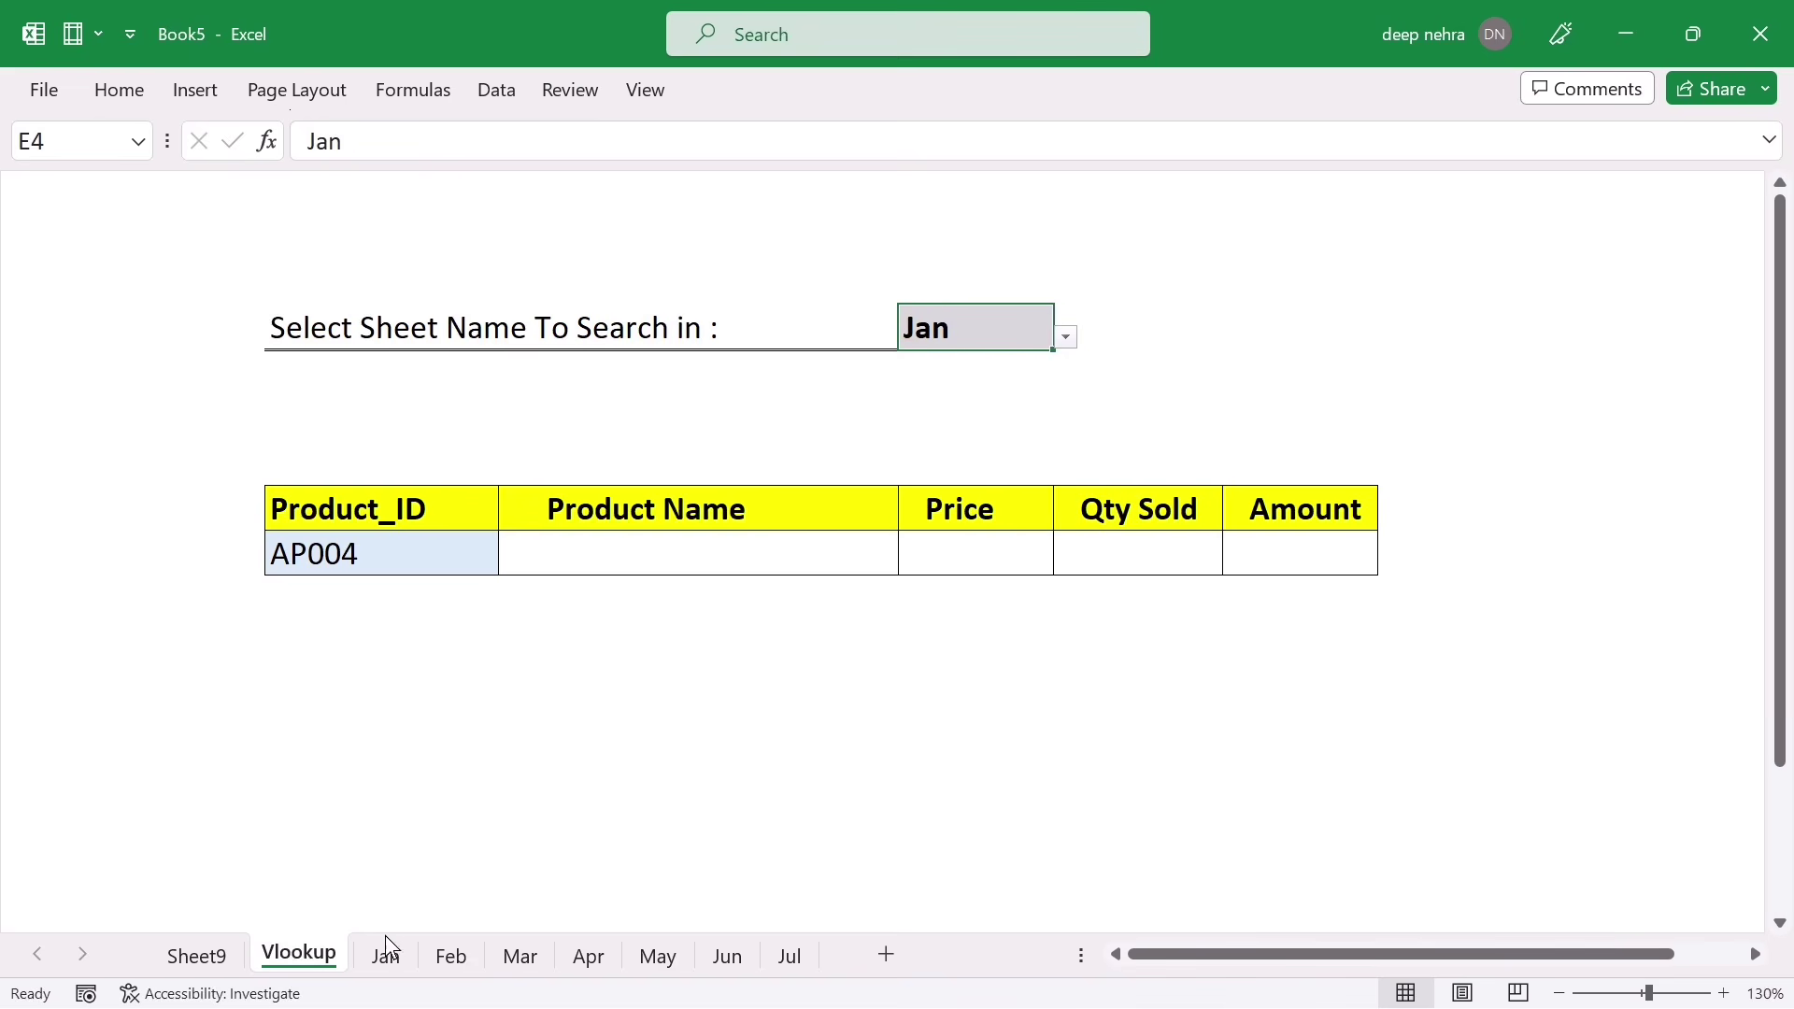
Check the table name on the Jan sheet and look over the product tables on the Feb and Mar sheets
click(383, 963)
click(490, 505)
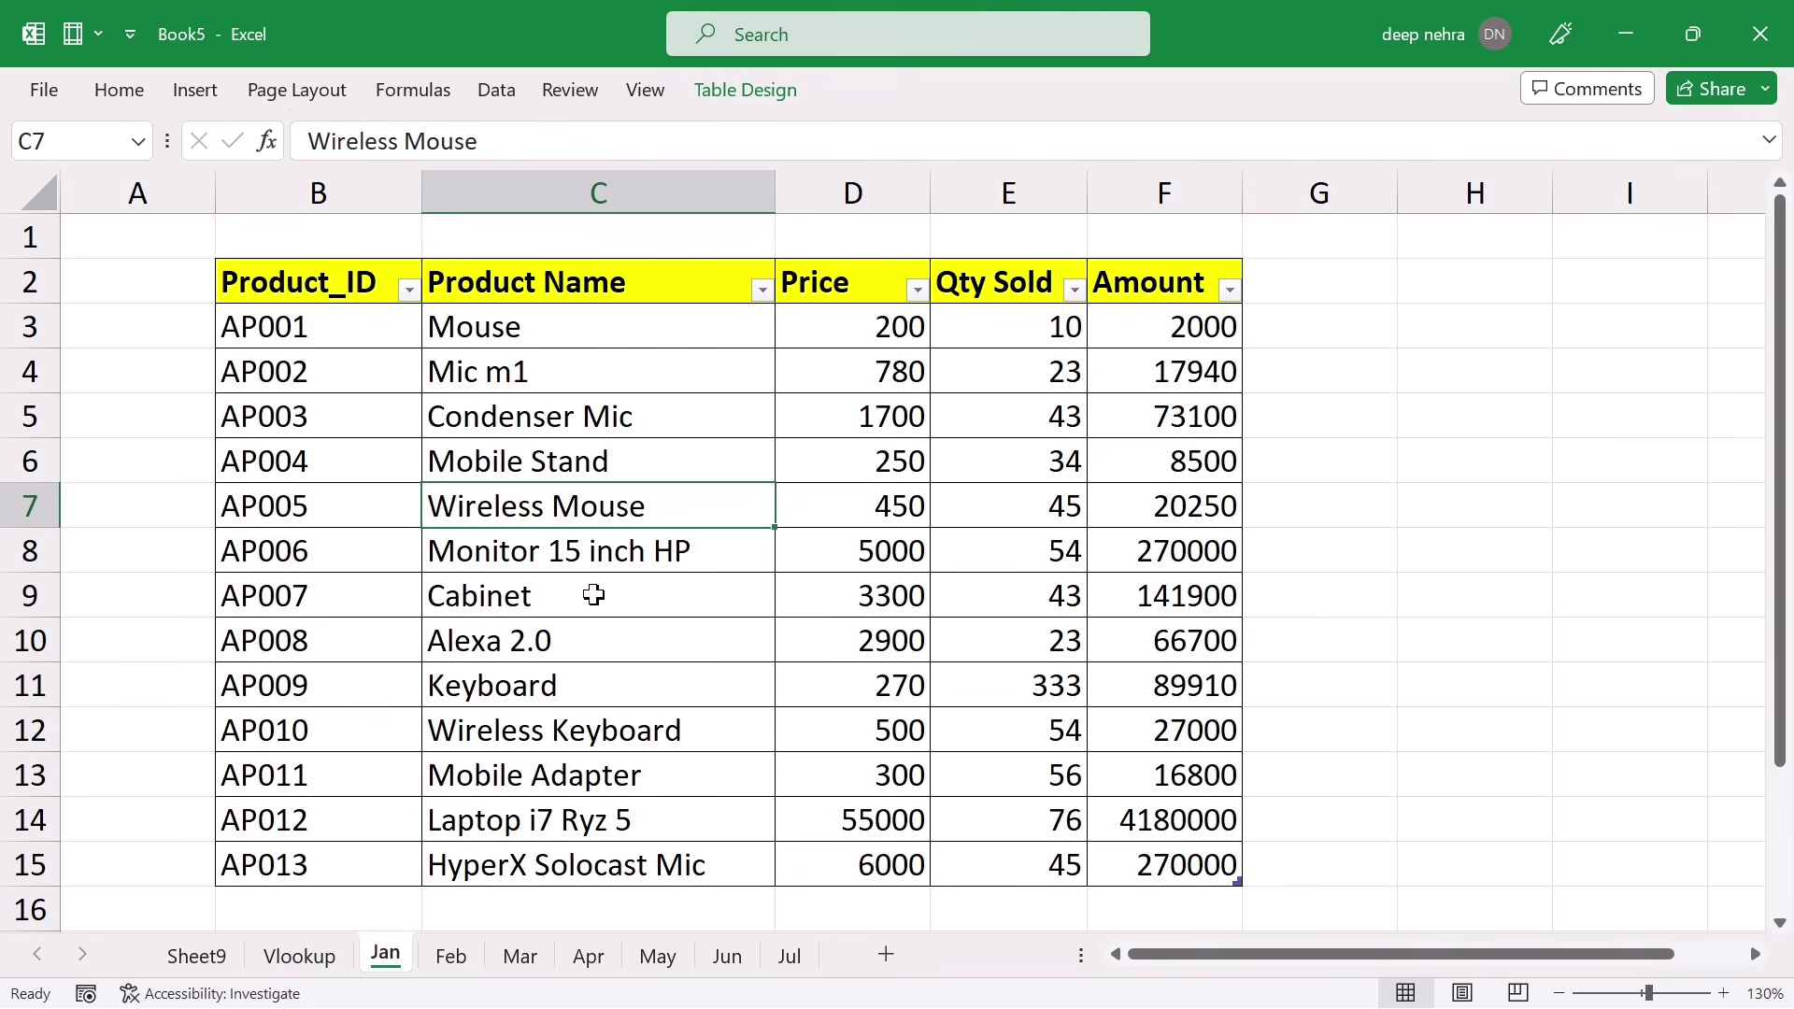
click(552, 559)
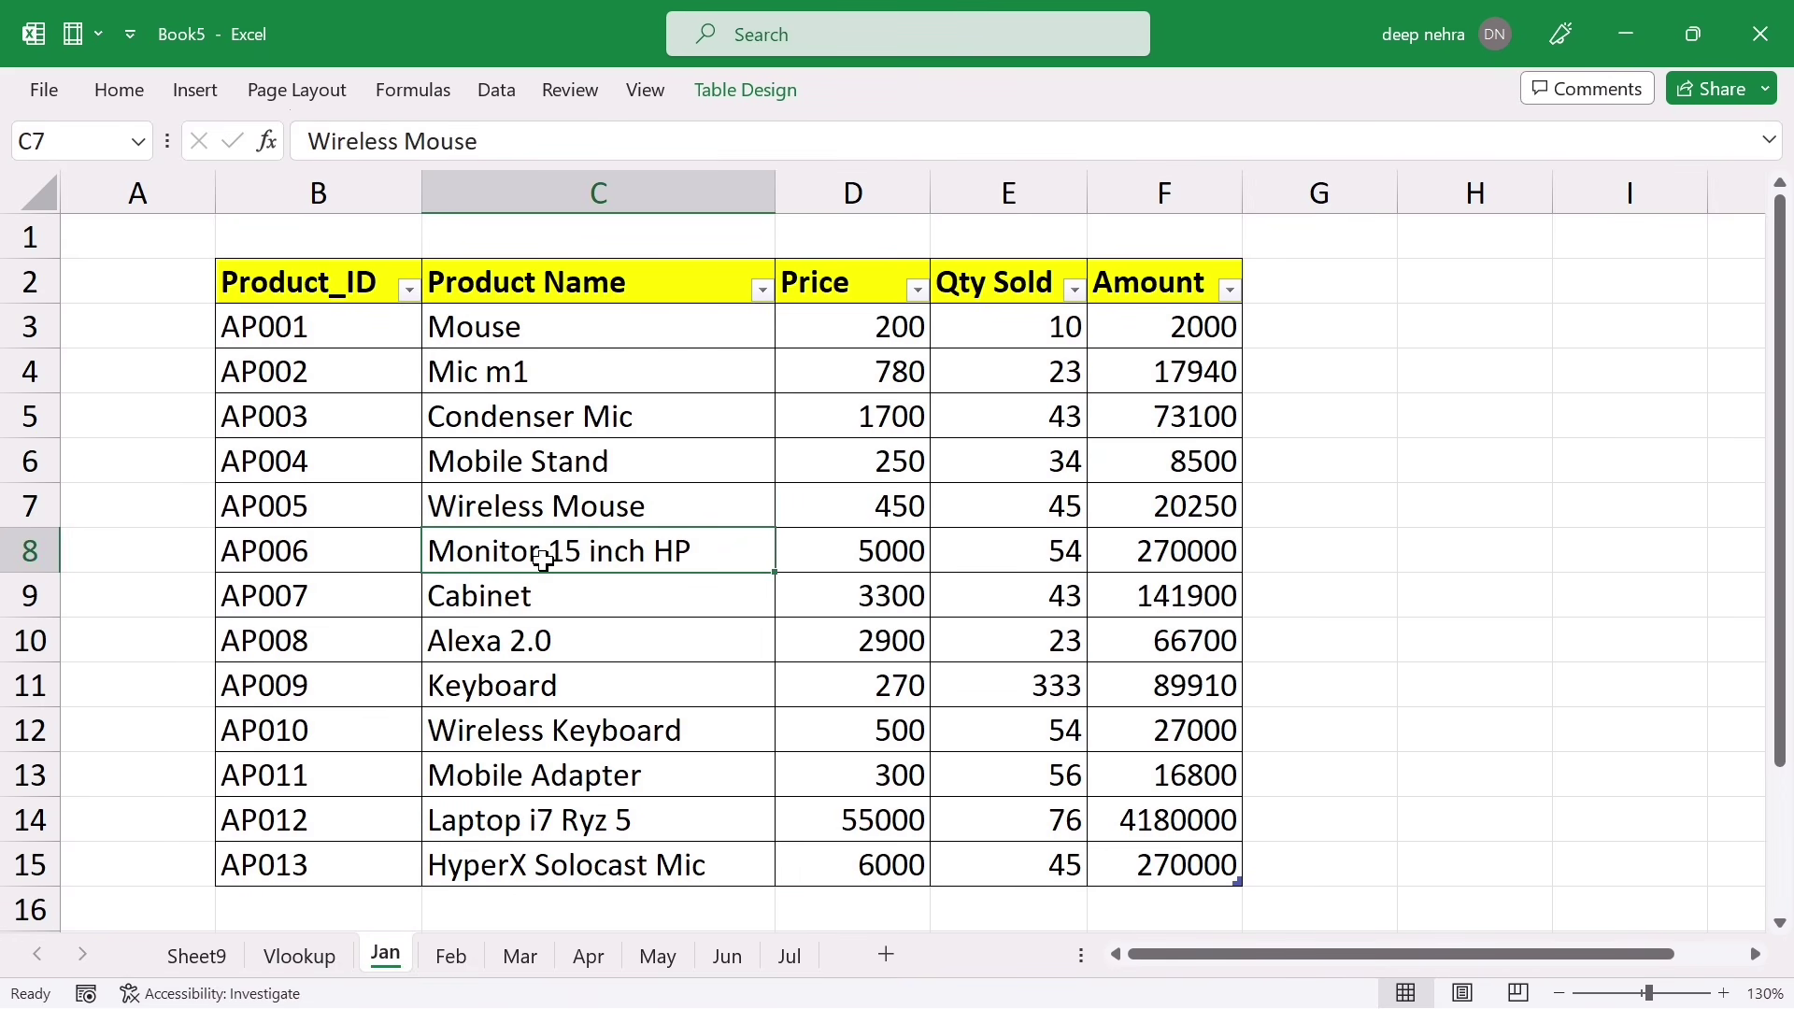
click(720, 88)
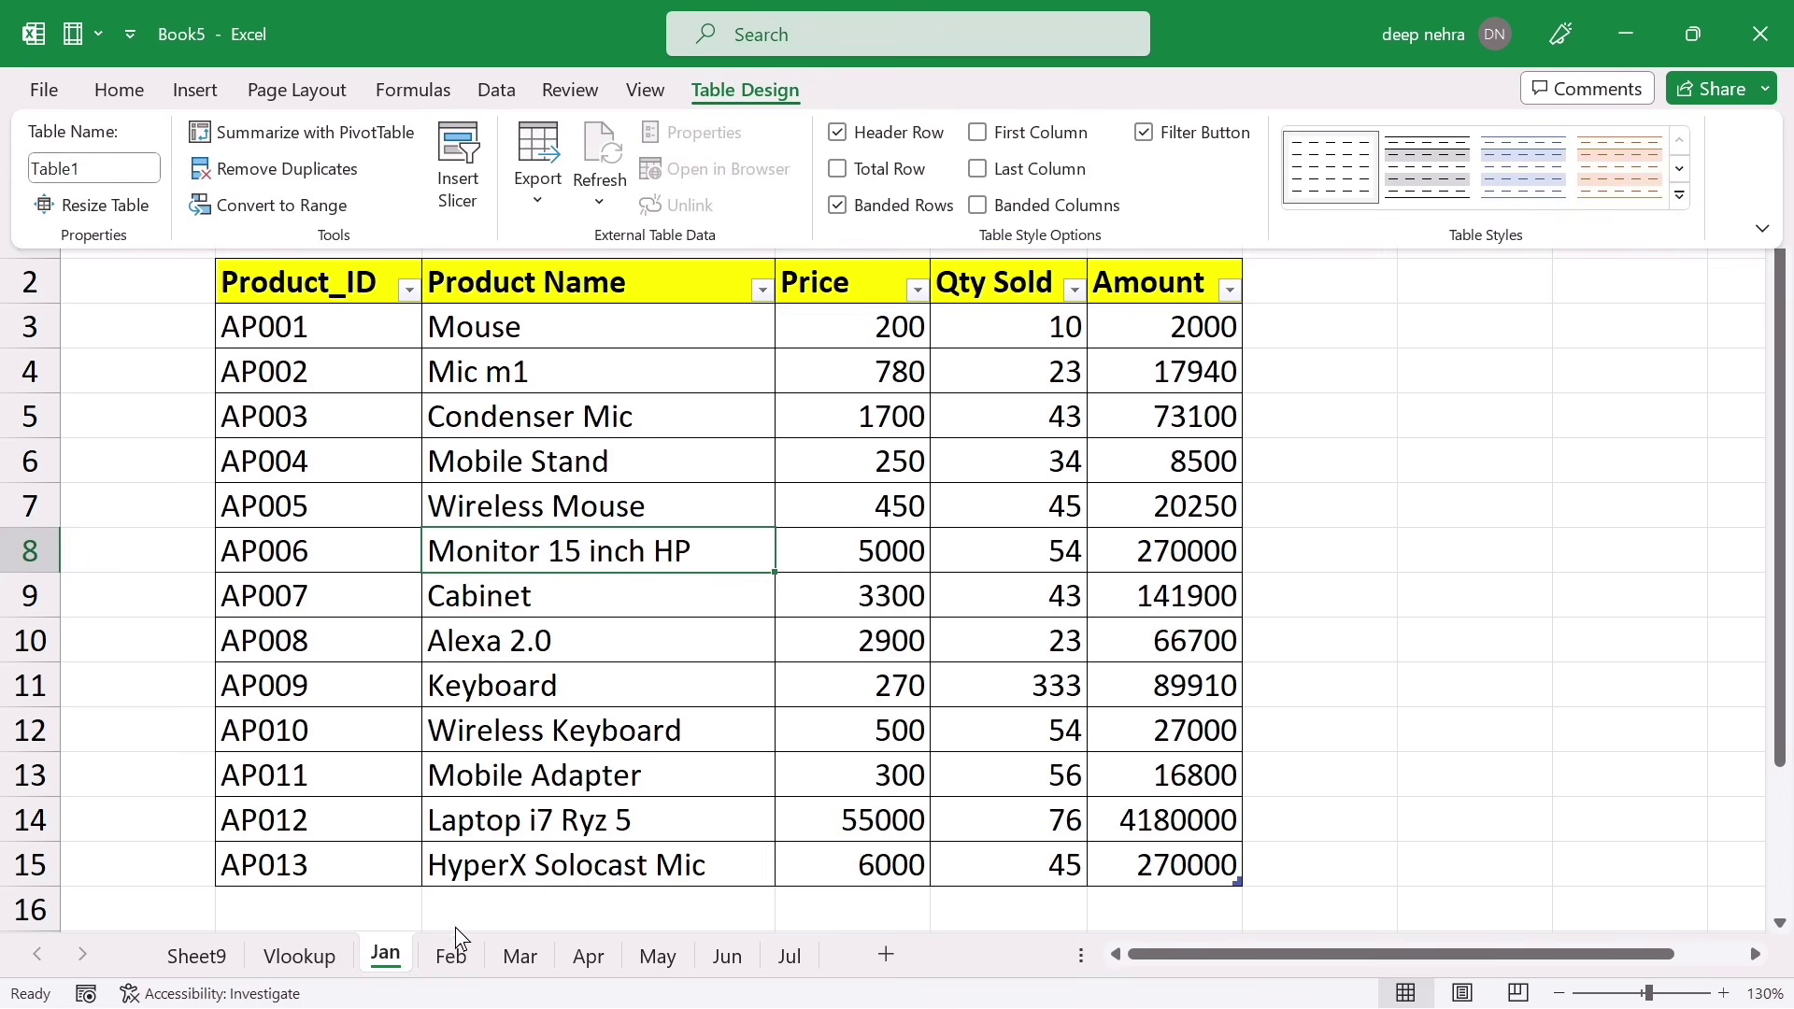
click(452, 964)
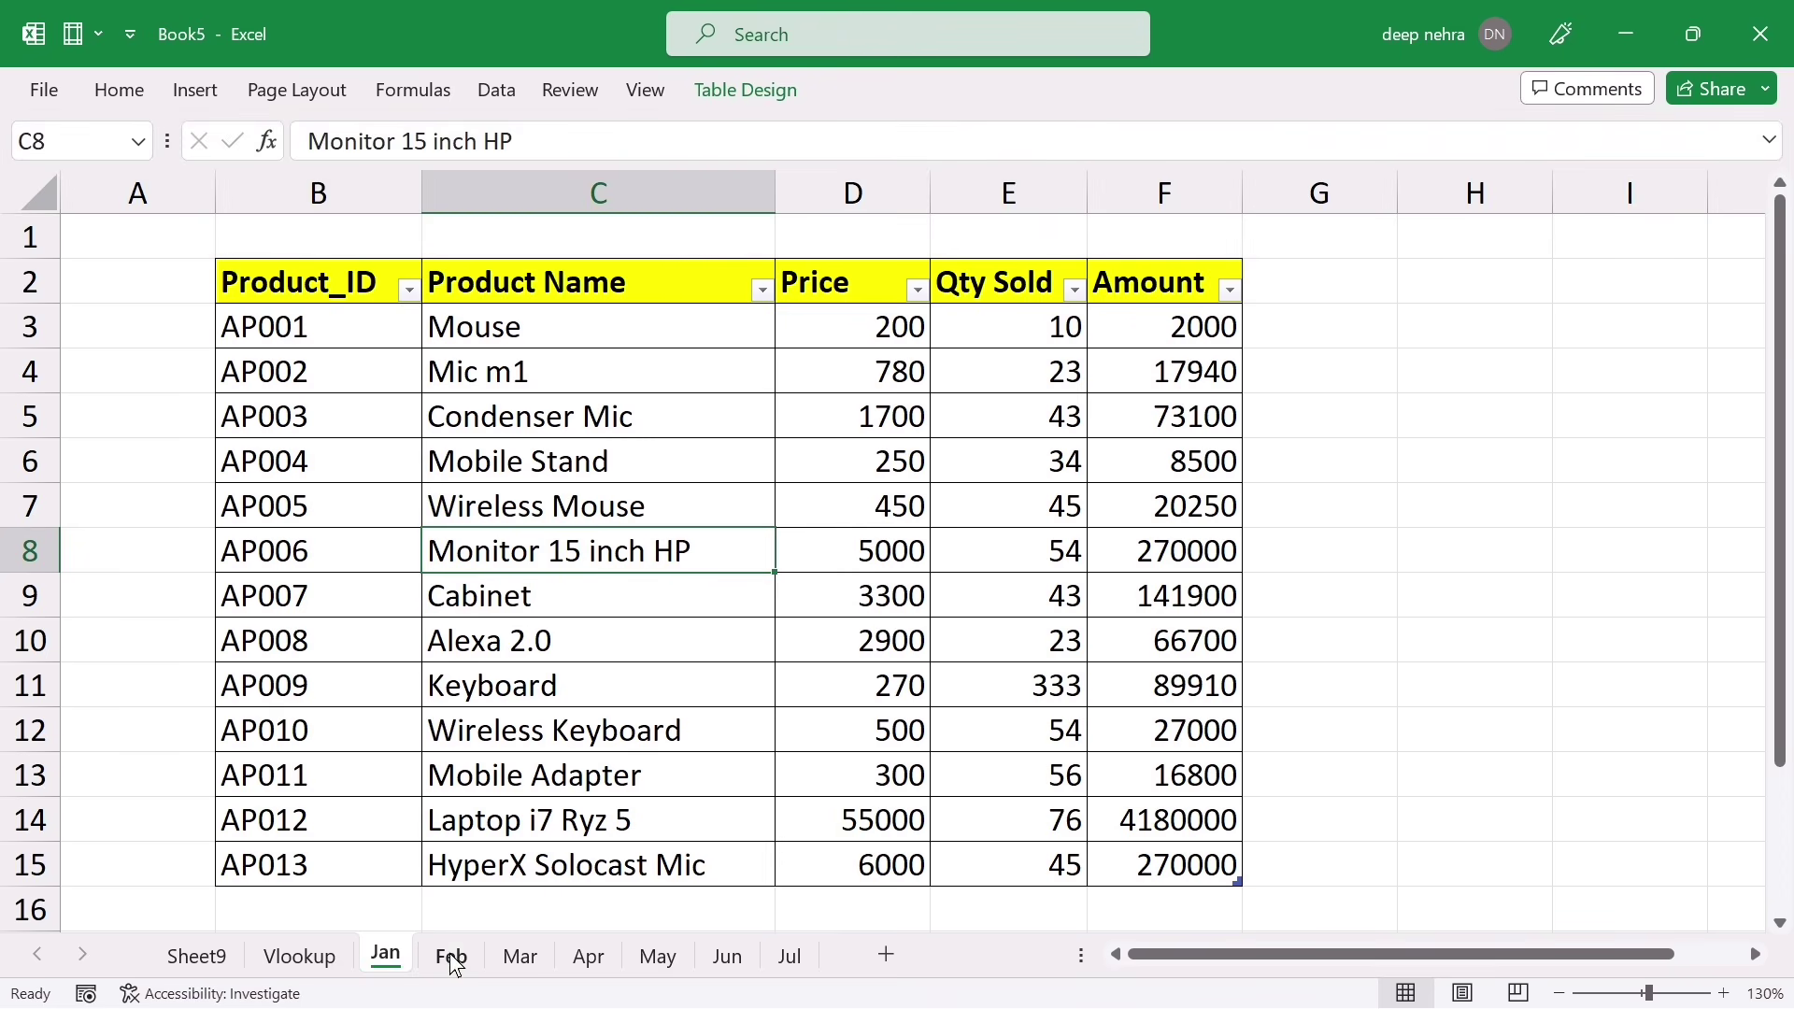
click(452, 962)
click(657, 569)
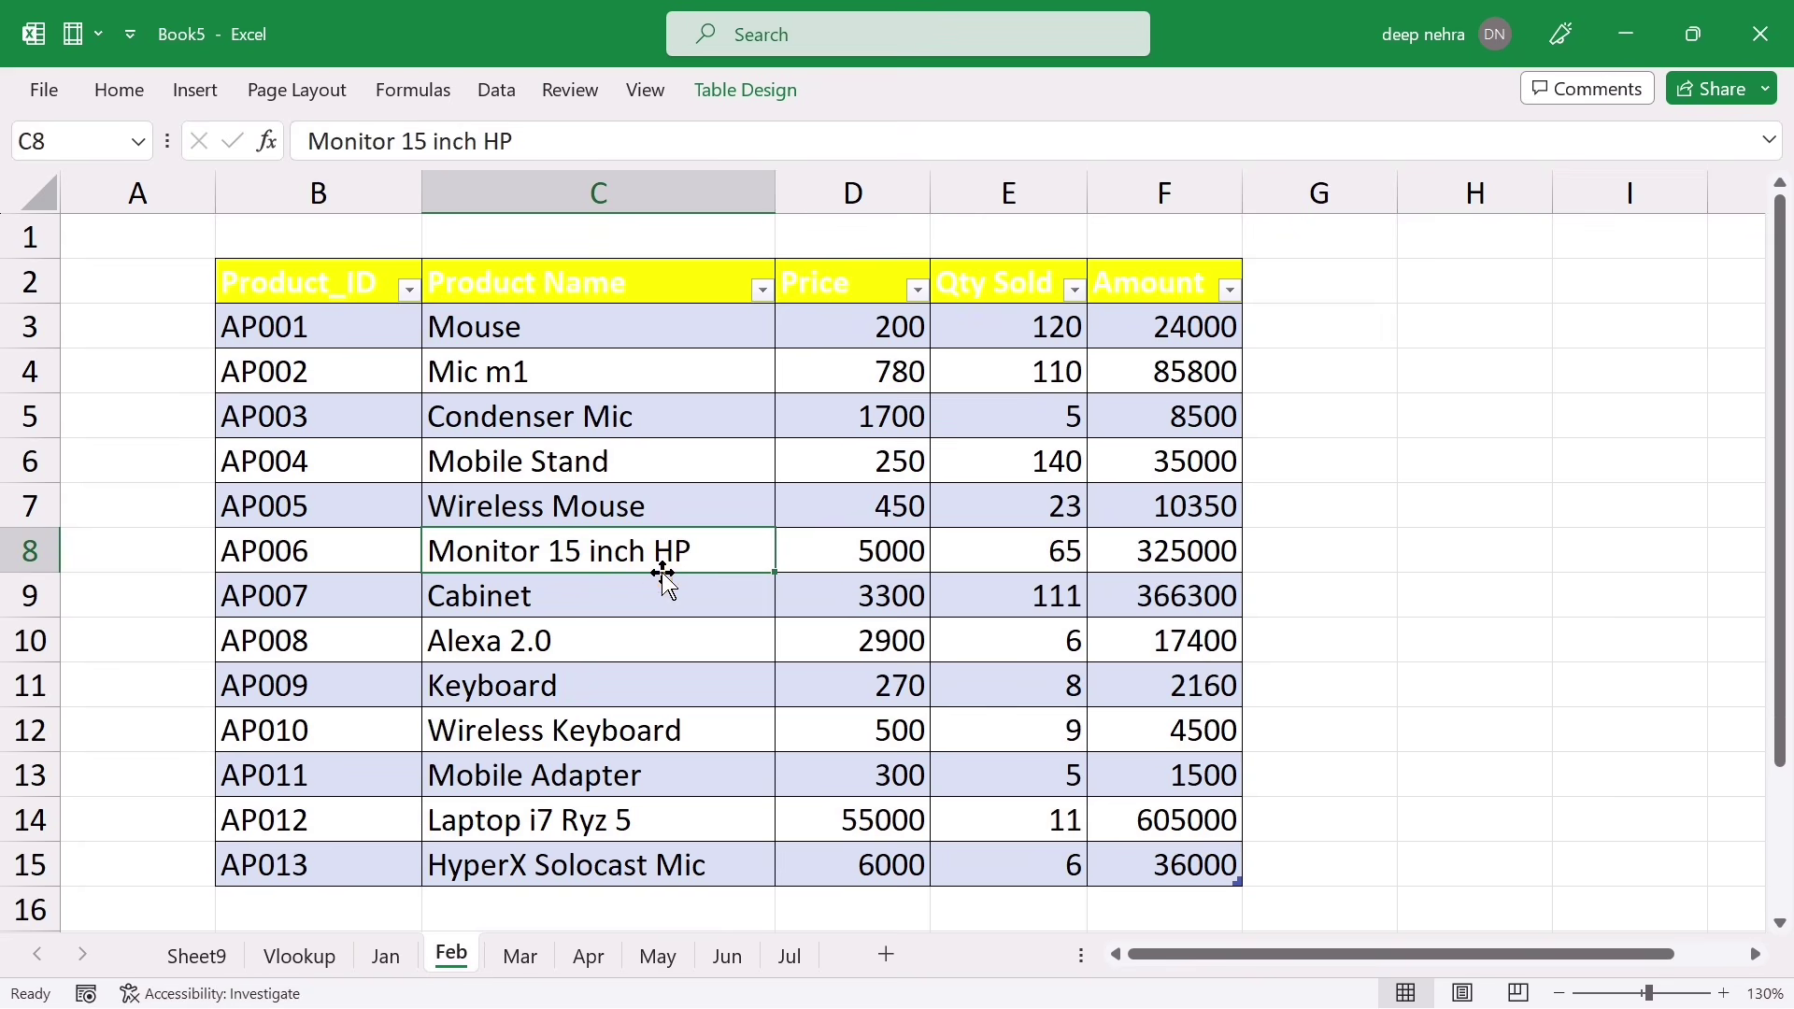
click(525, 963)
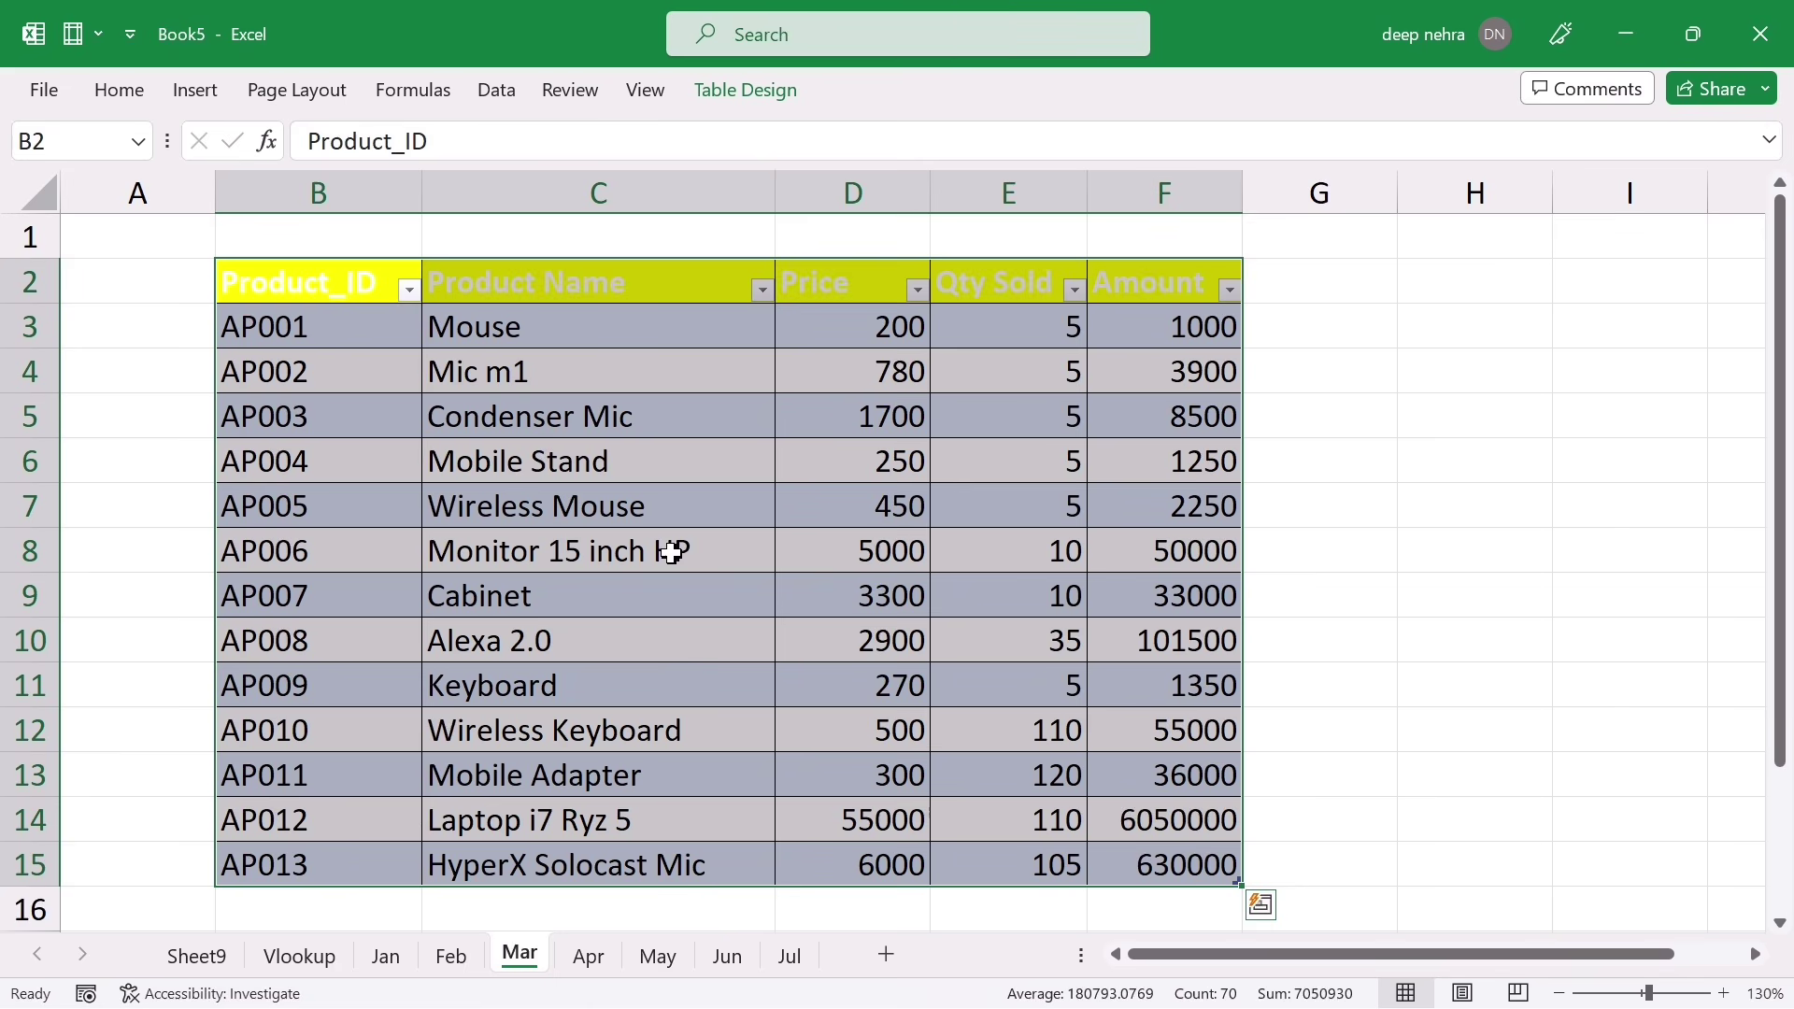
Return to the Vlookup sheet and choose Feb as the sheet name to search in
click(323, 958)
click(679, 549)
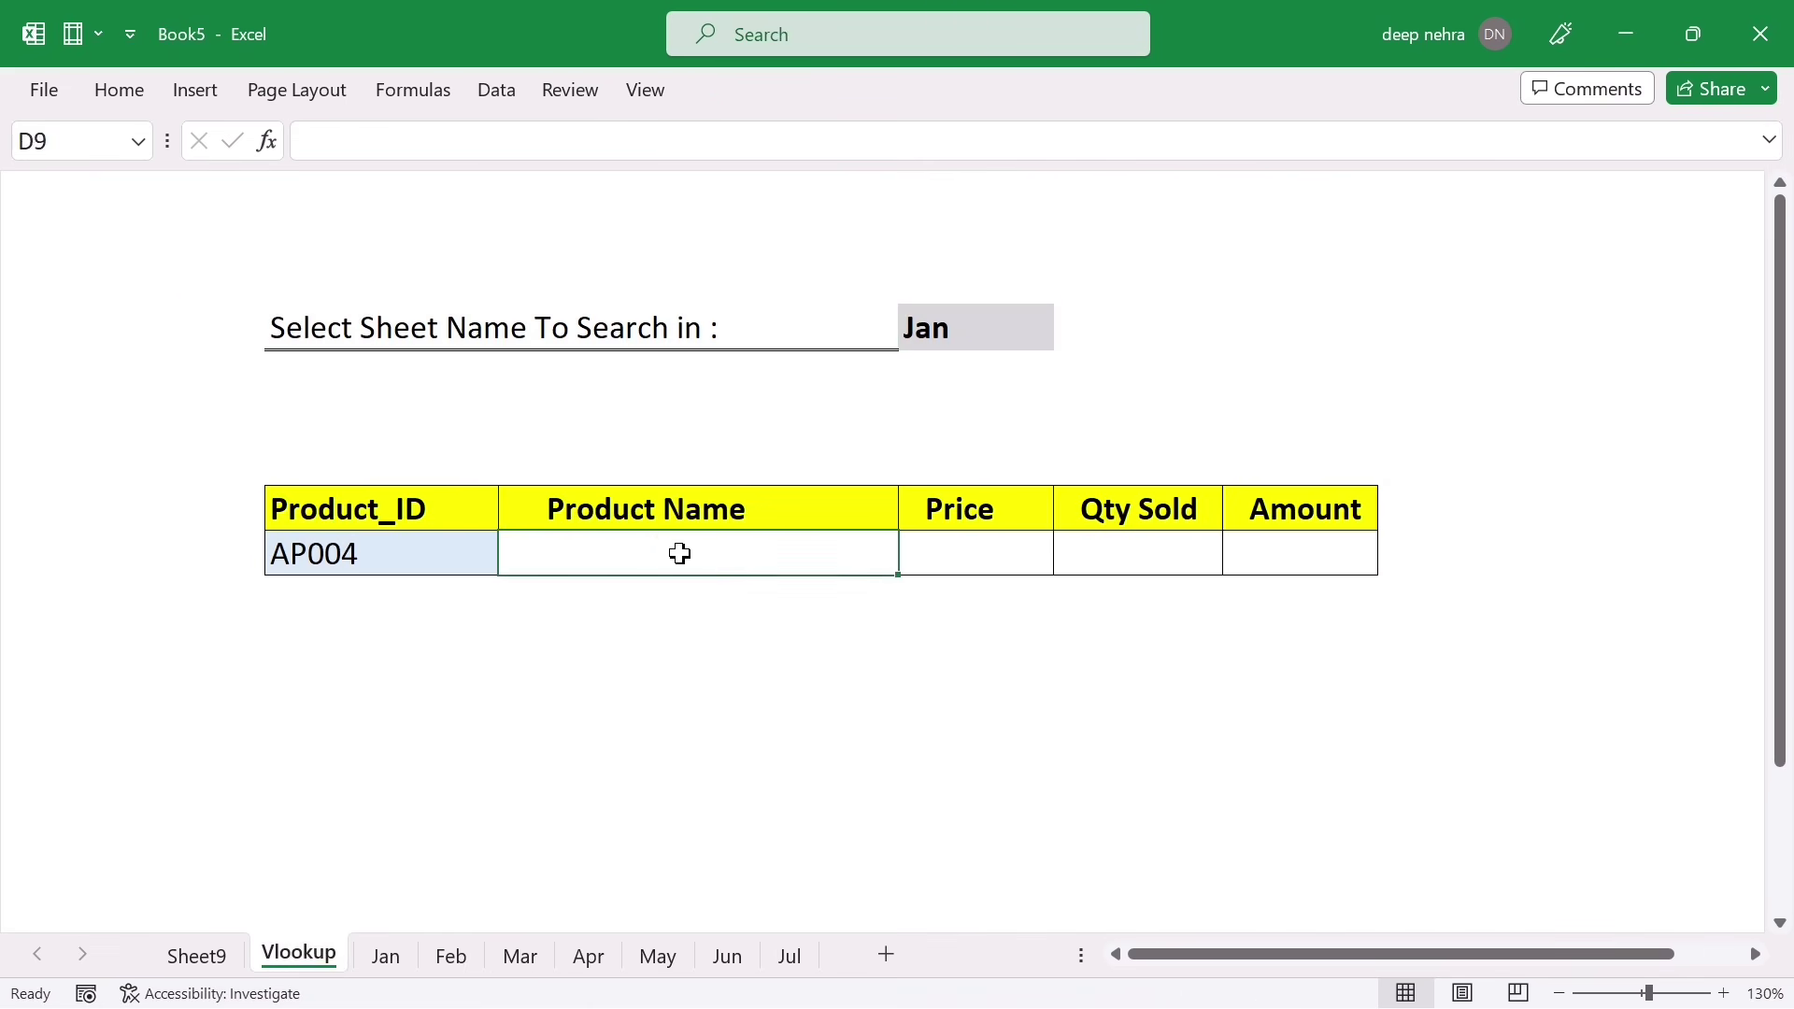
click(1008, 323)
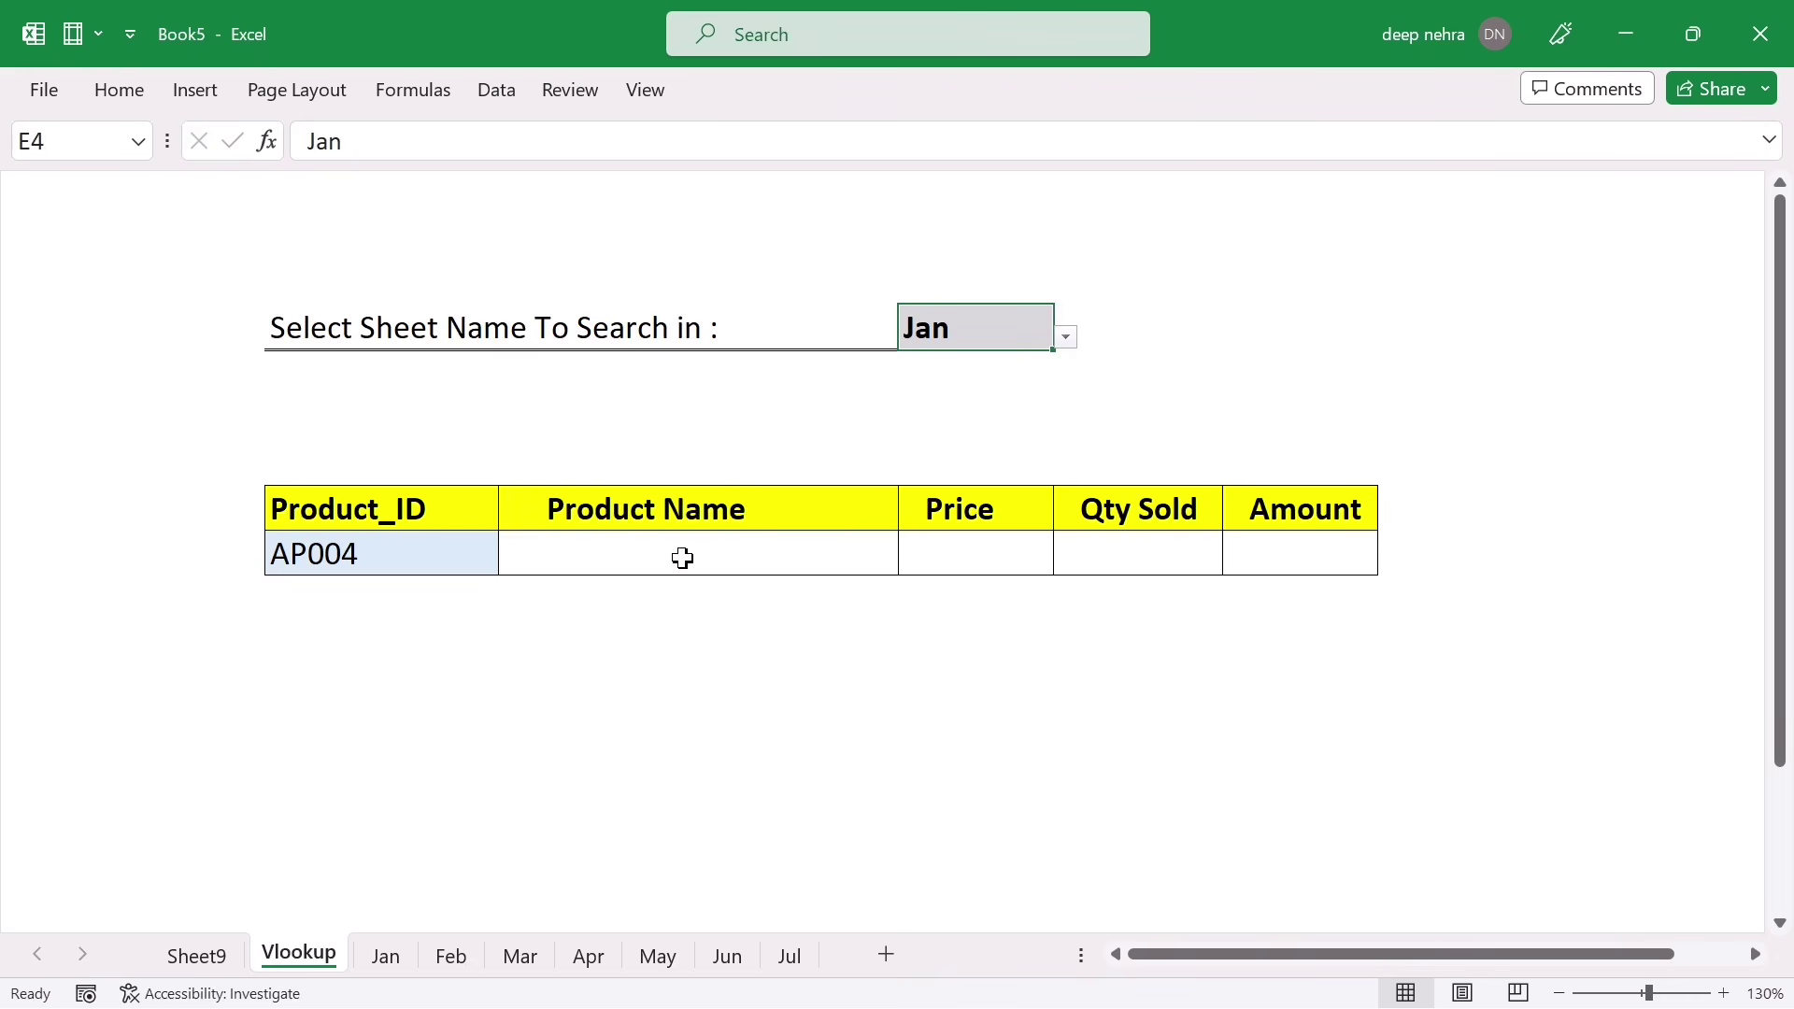
click(1066, 339)
click(965, 389)
Start a VLOOKUP formula in the Product Name cell D9 with the absolute reference $C$9 as the lookup value
click(687, 554)
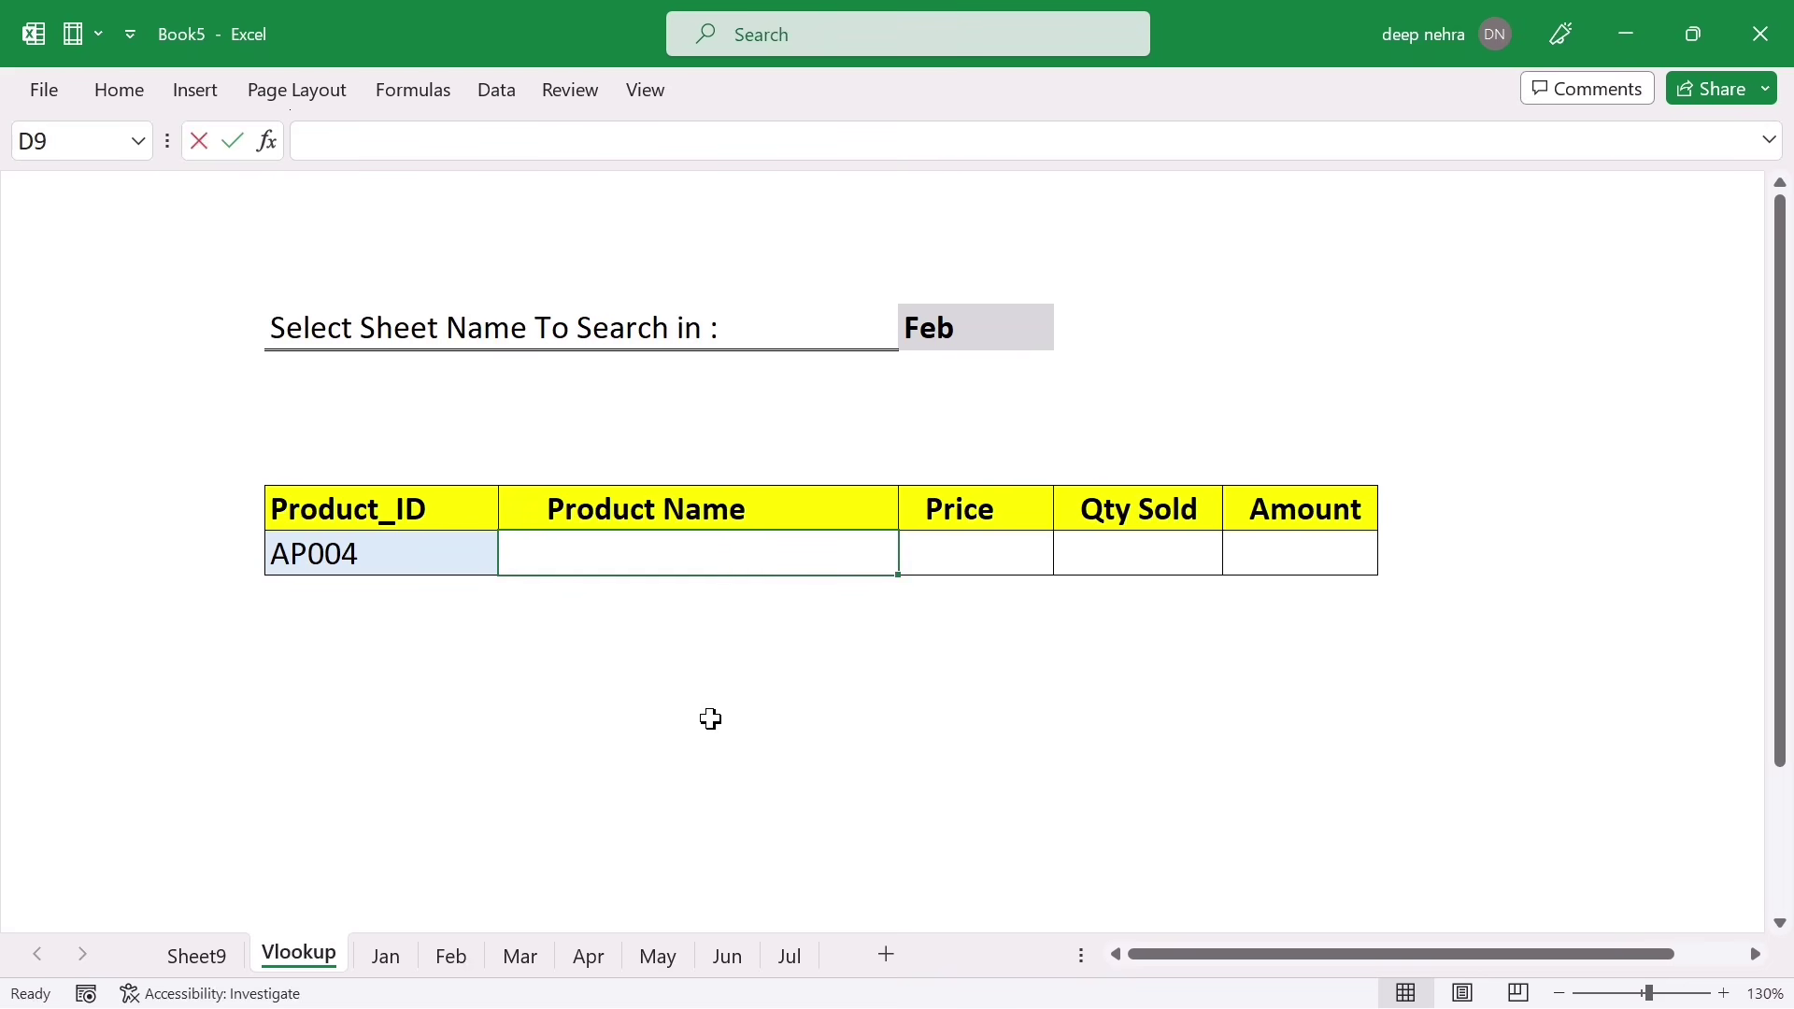
text(=vloo)
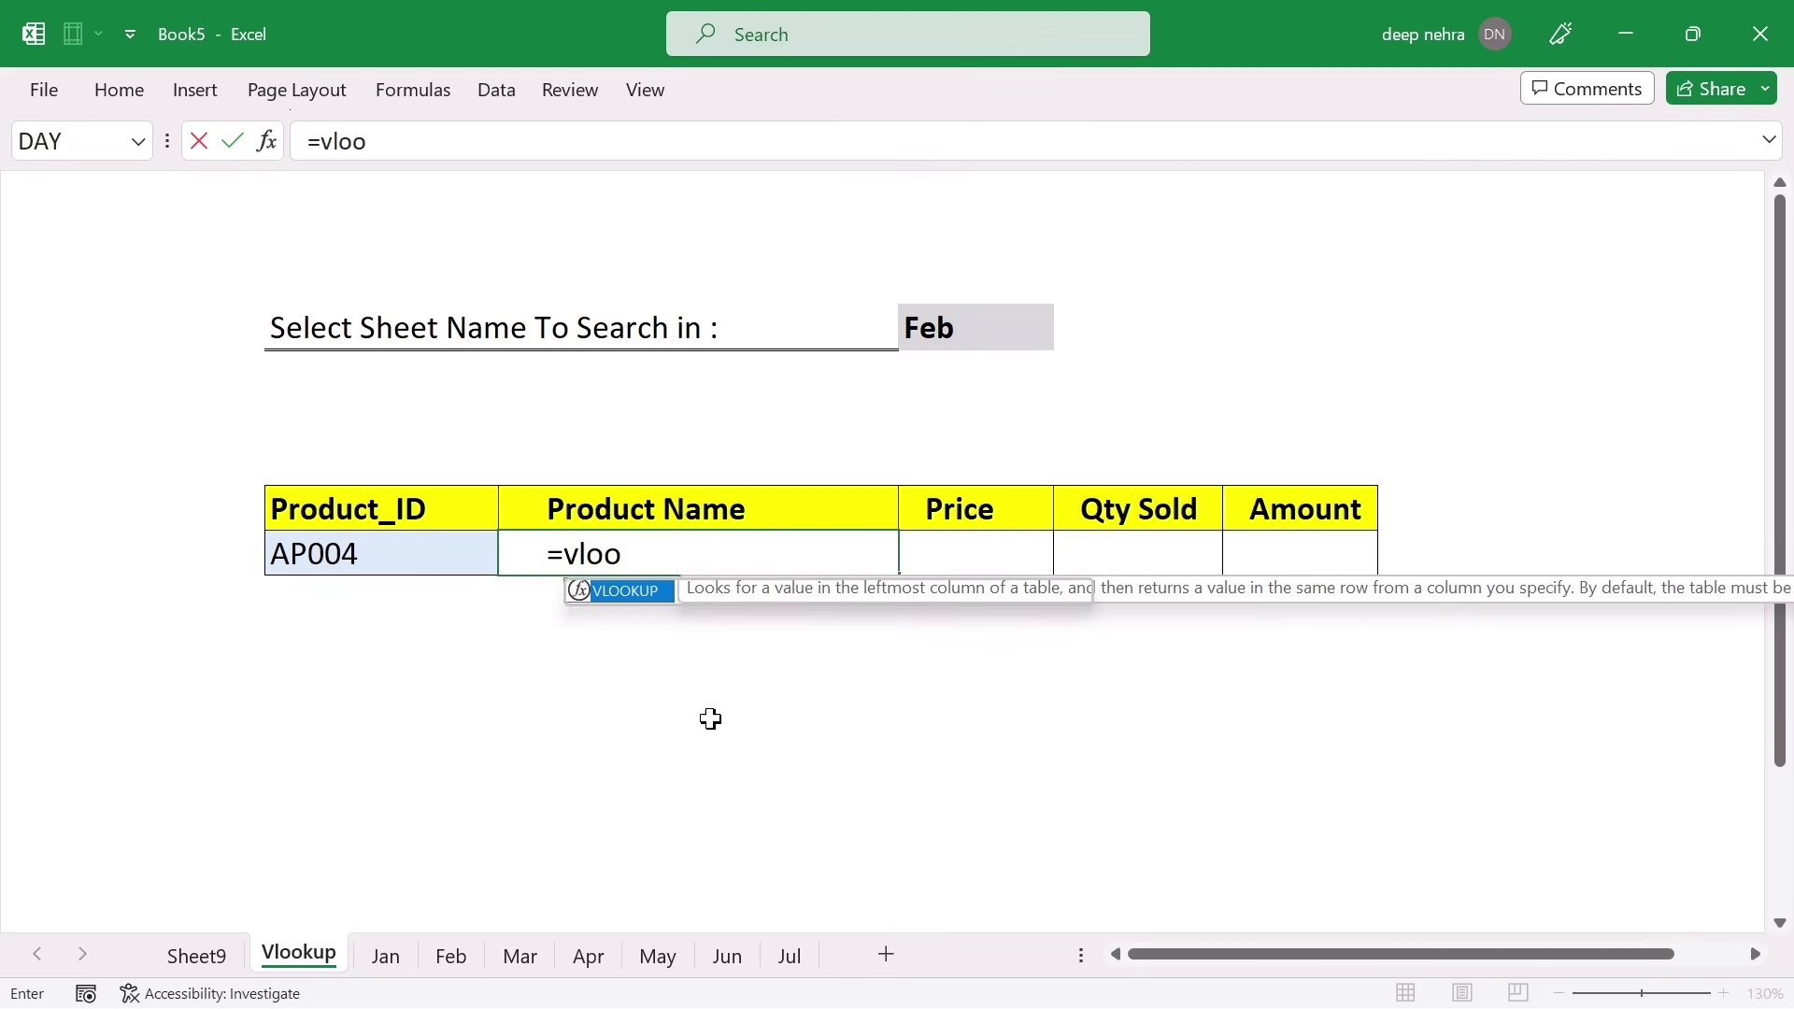
key(Tab)
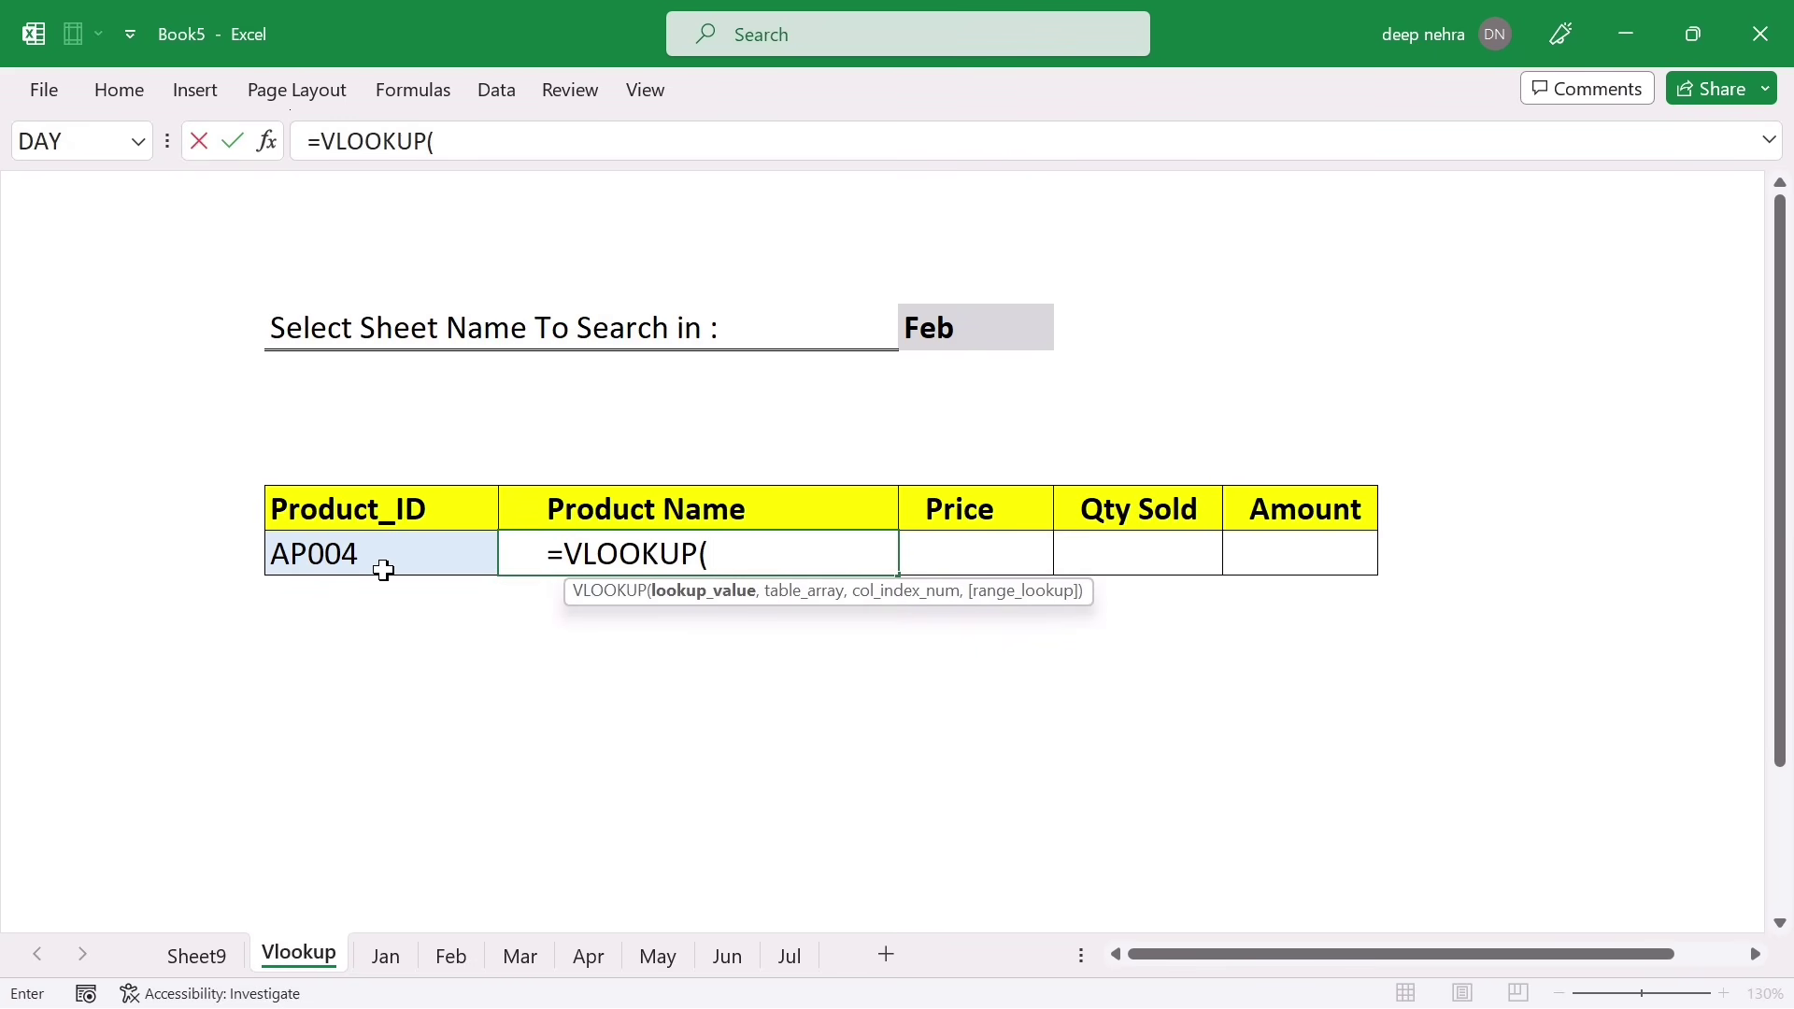
click(325, 557)
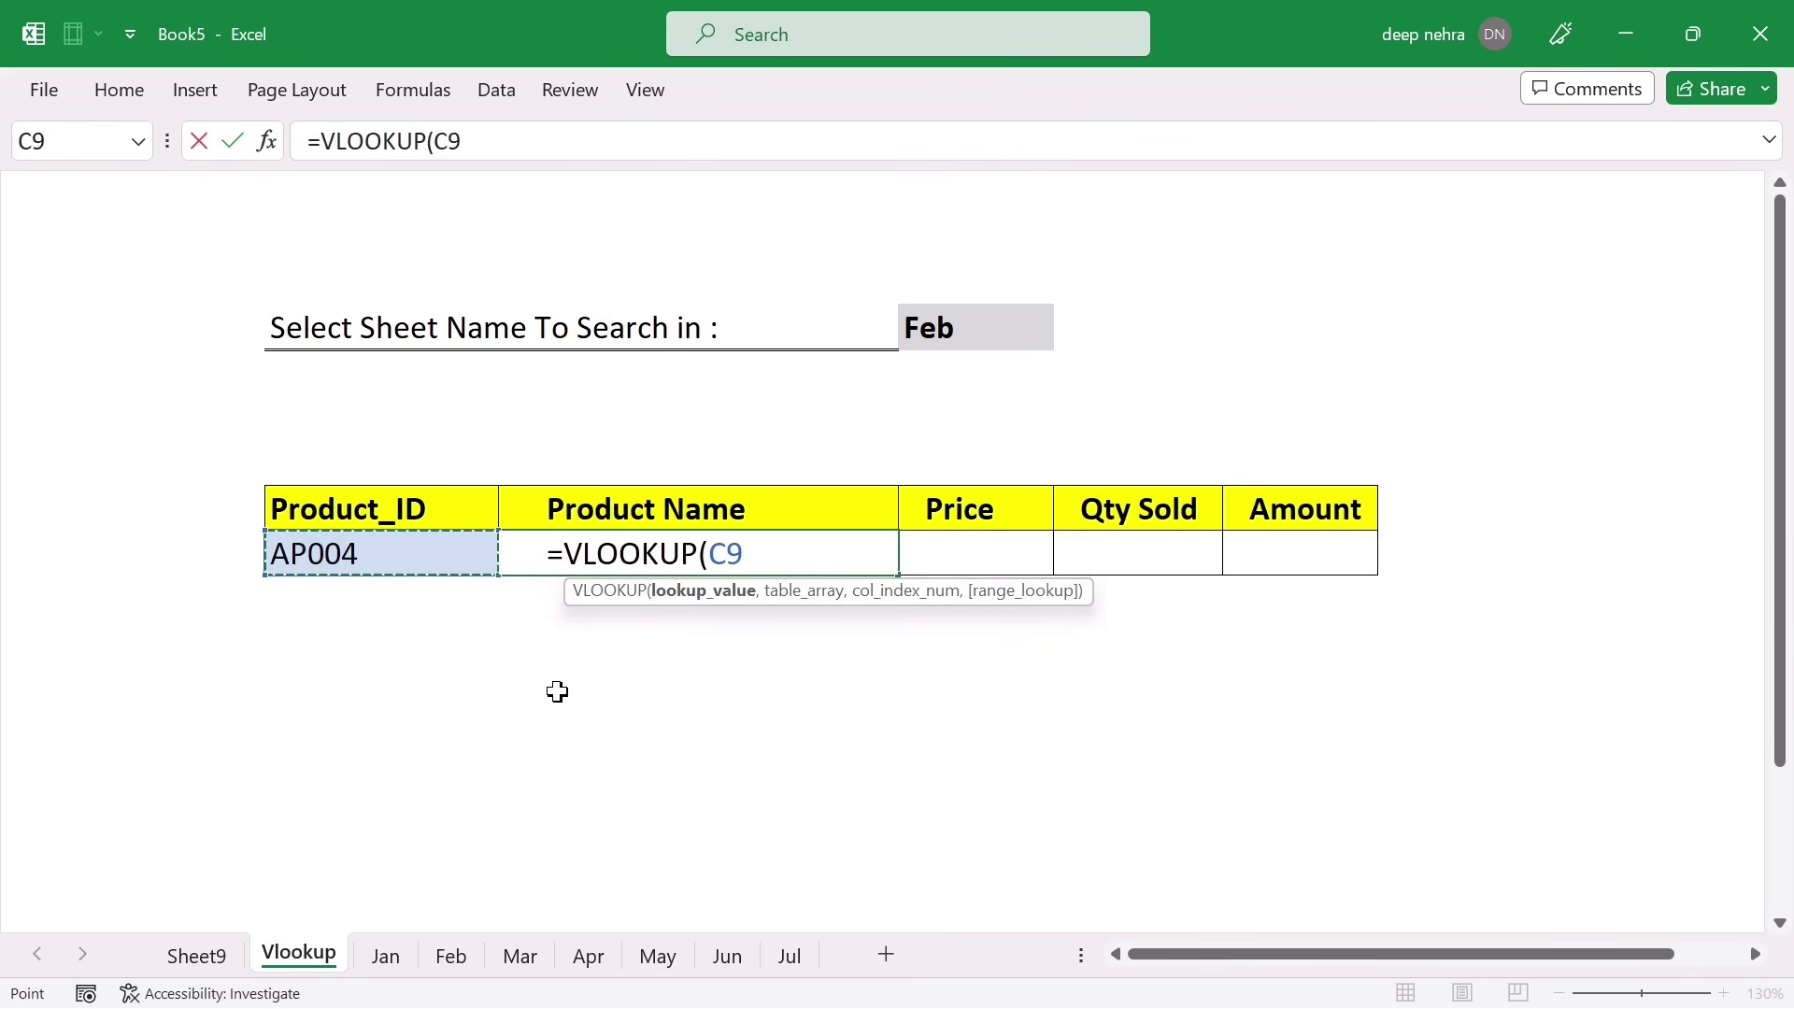
key(F4)
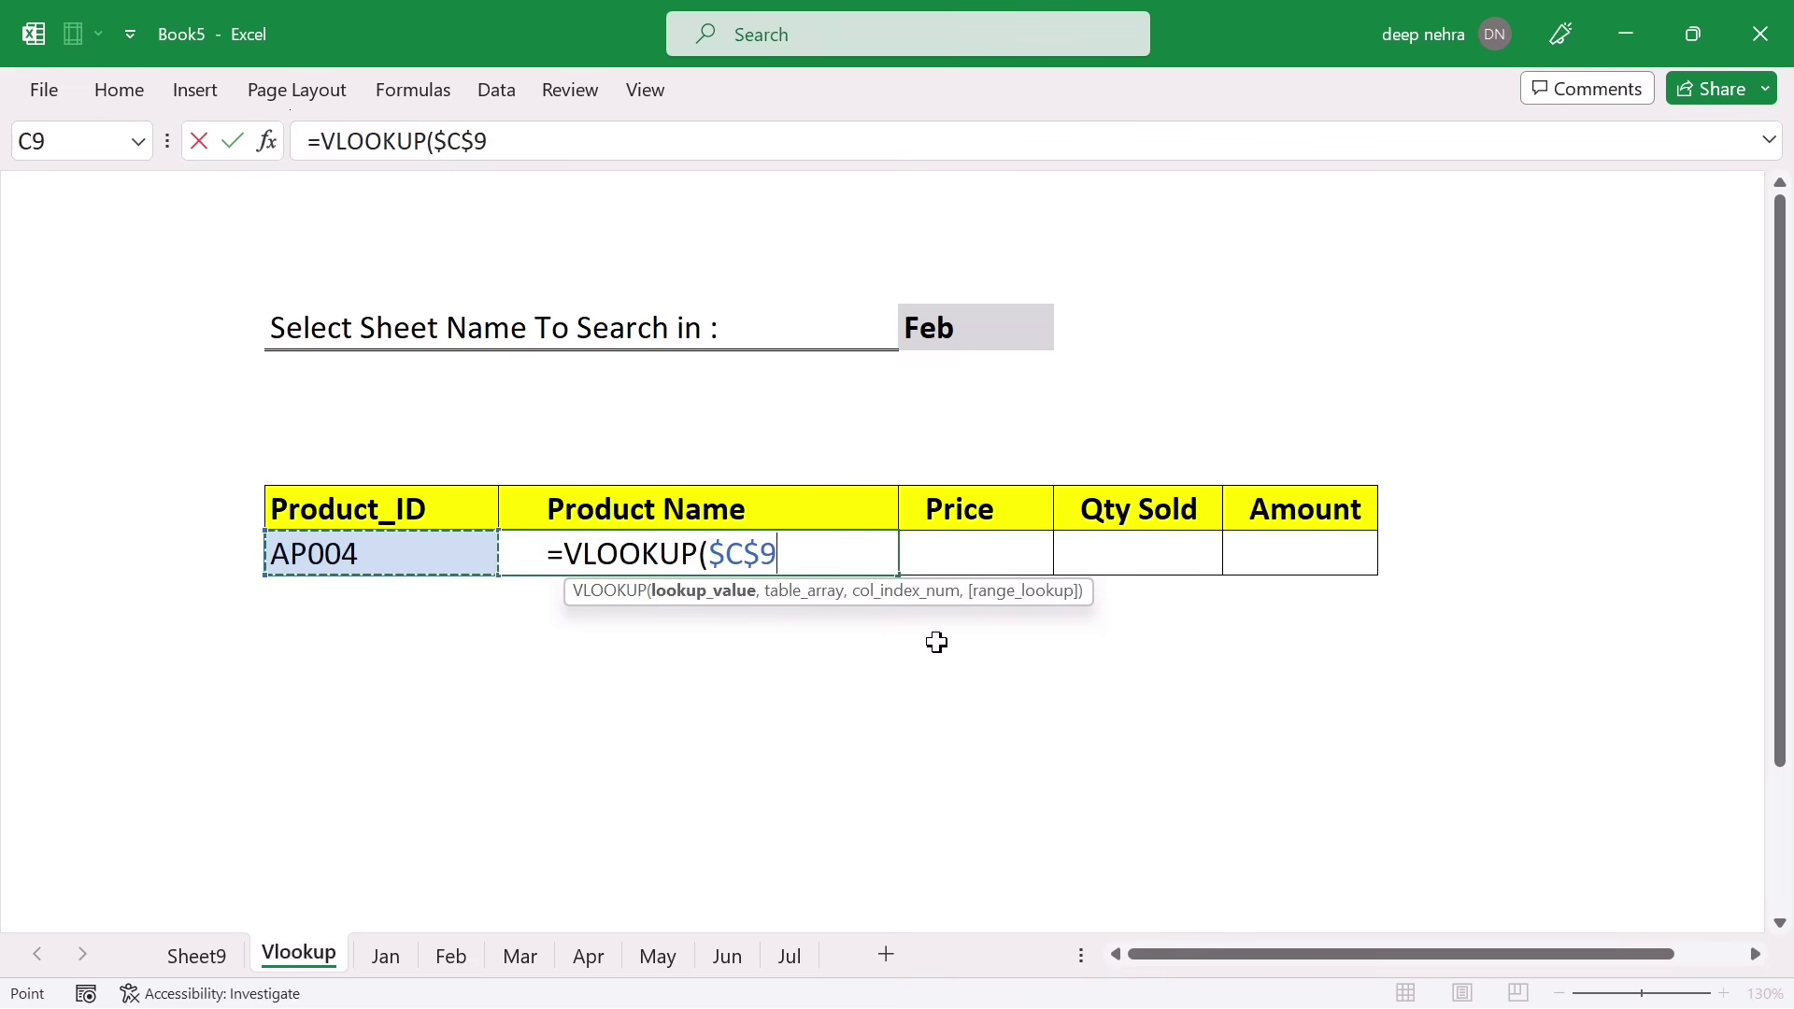
text(,)
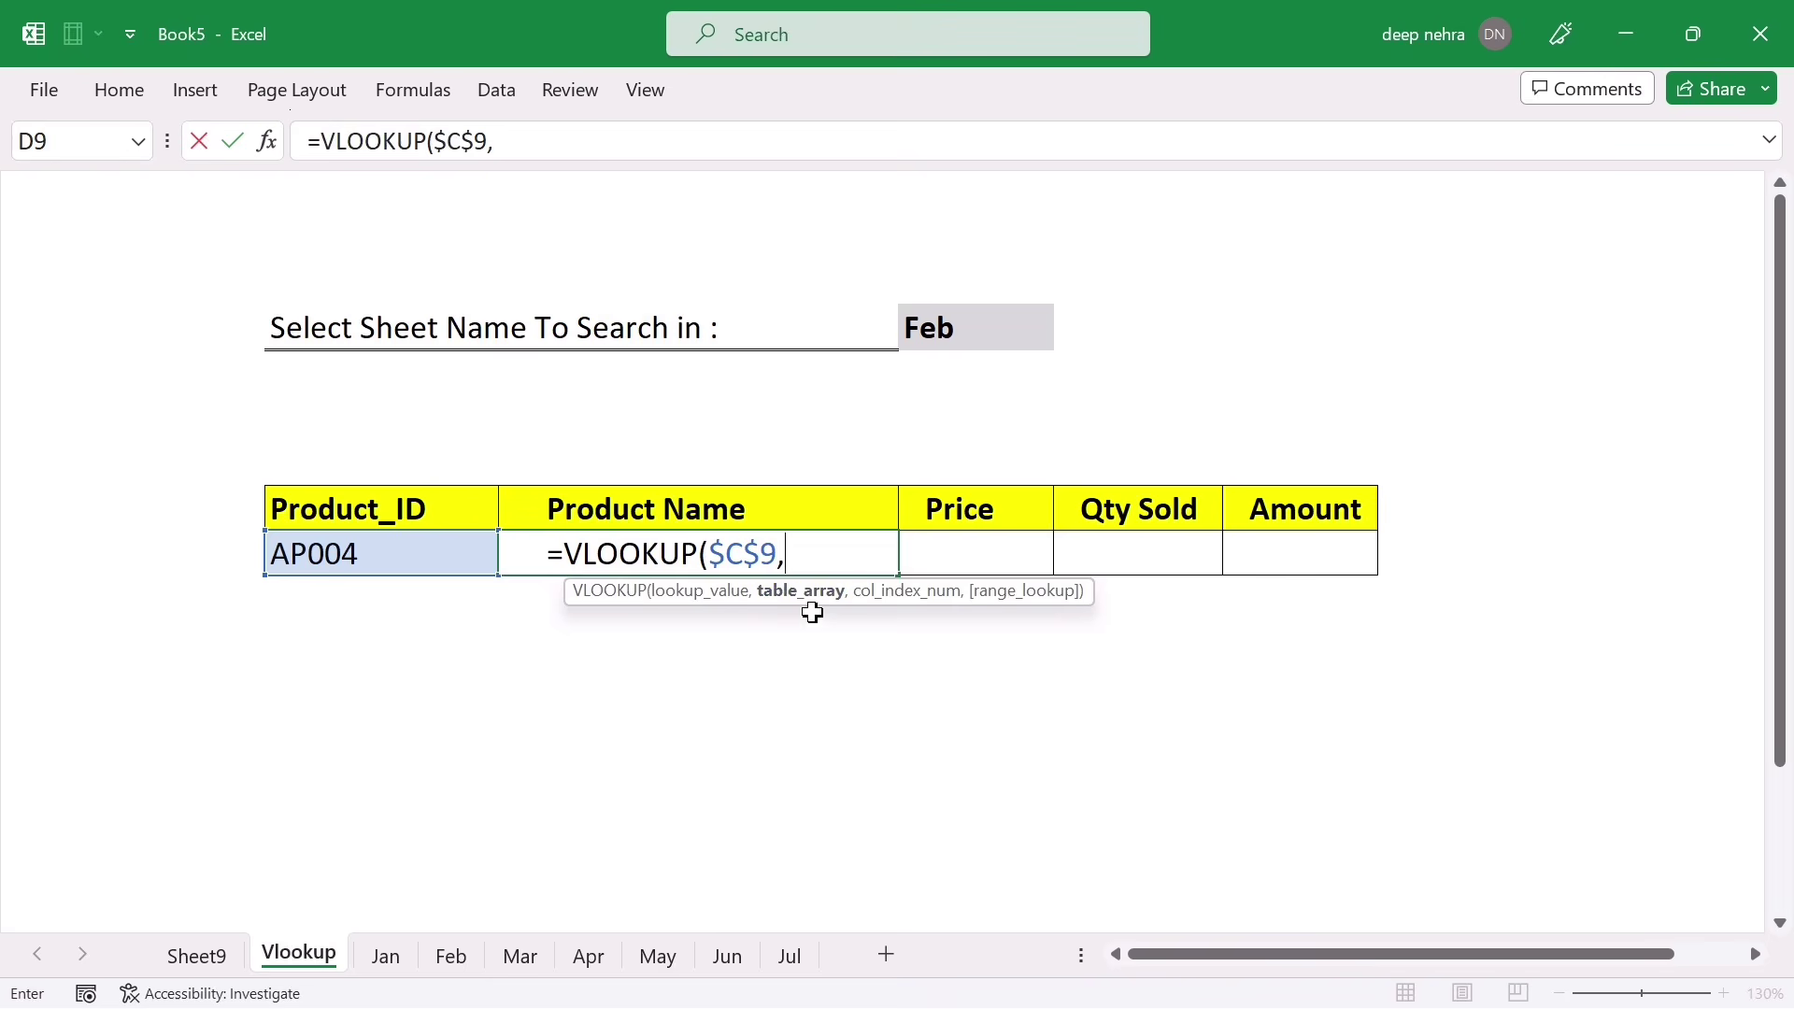
Nest a SWITCH function as the VLOOKUP table array, with the sheet name cell E4 as its expression
text(swi)
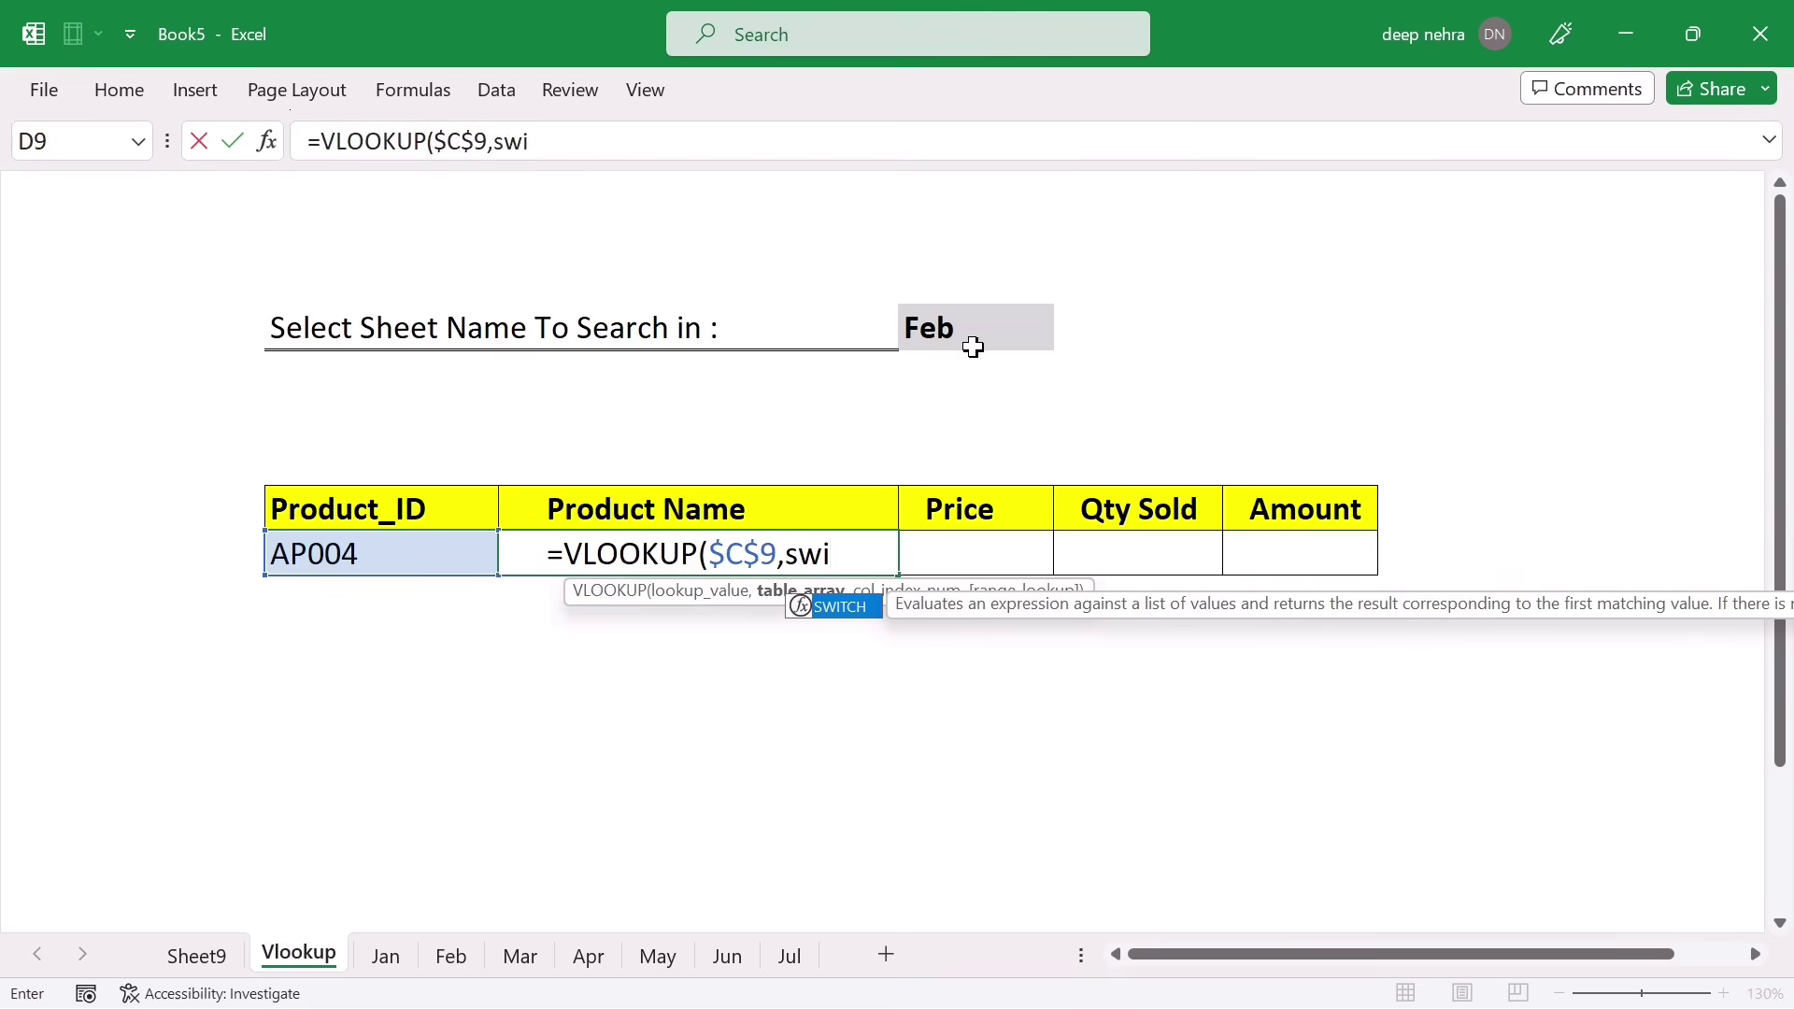
key(Tab)
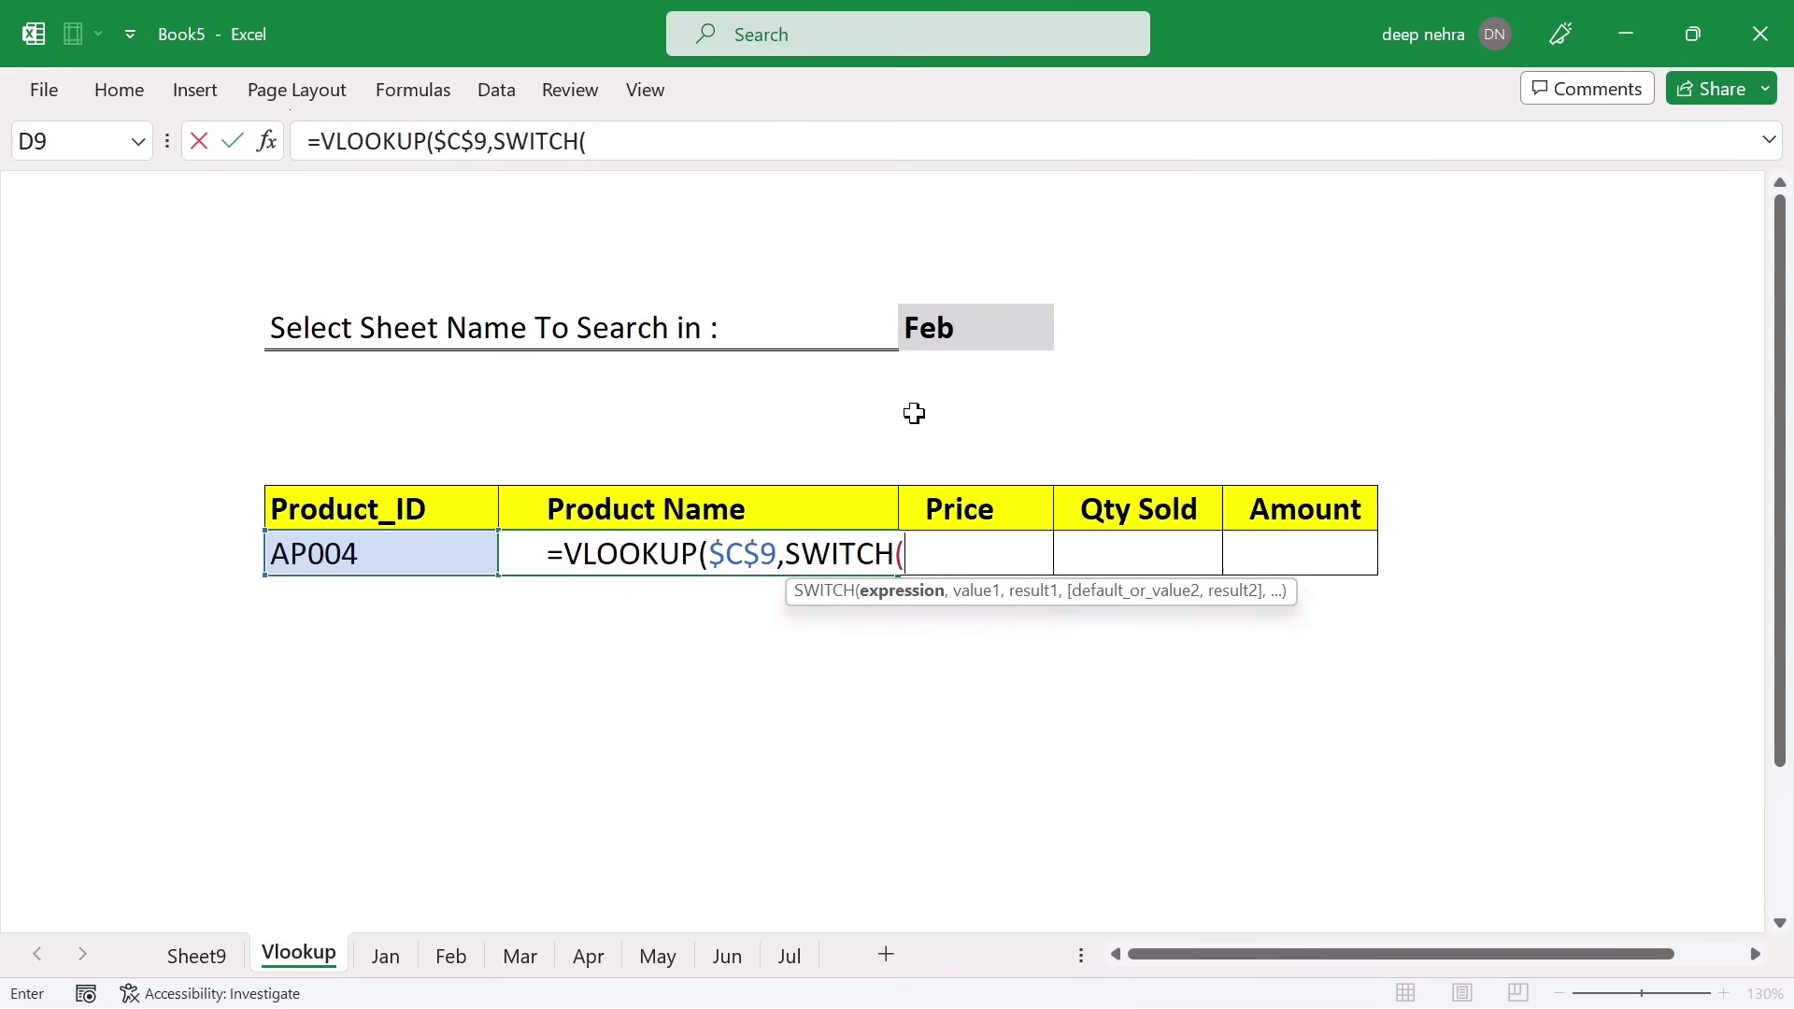
click(944, 334)
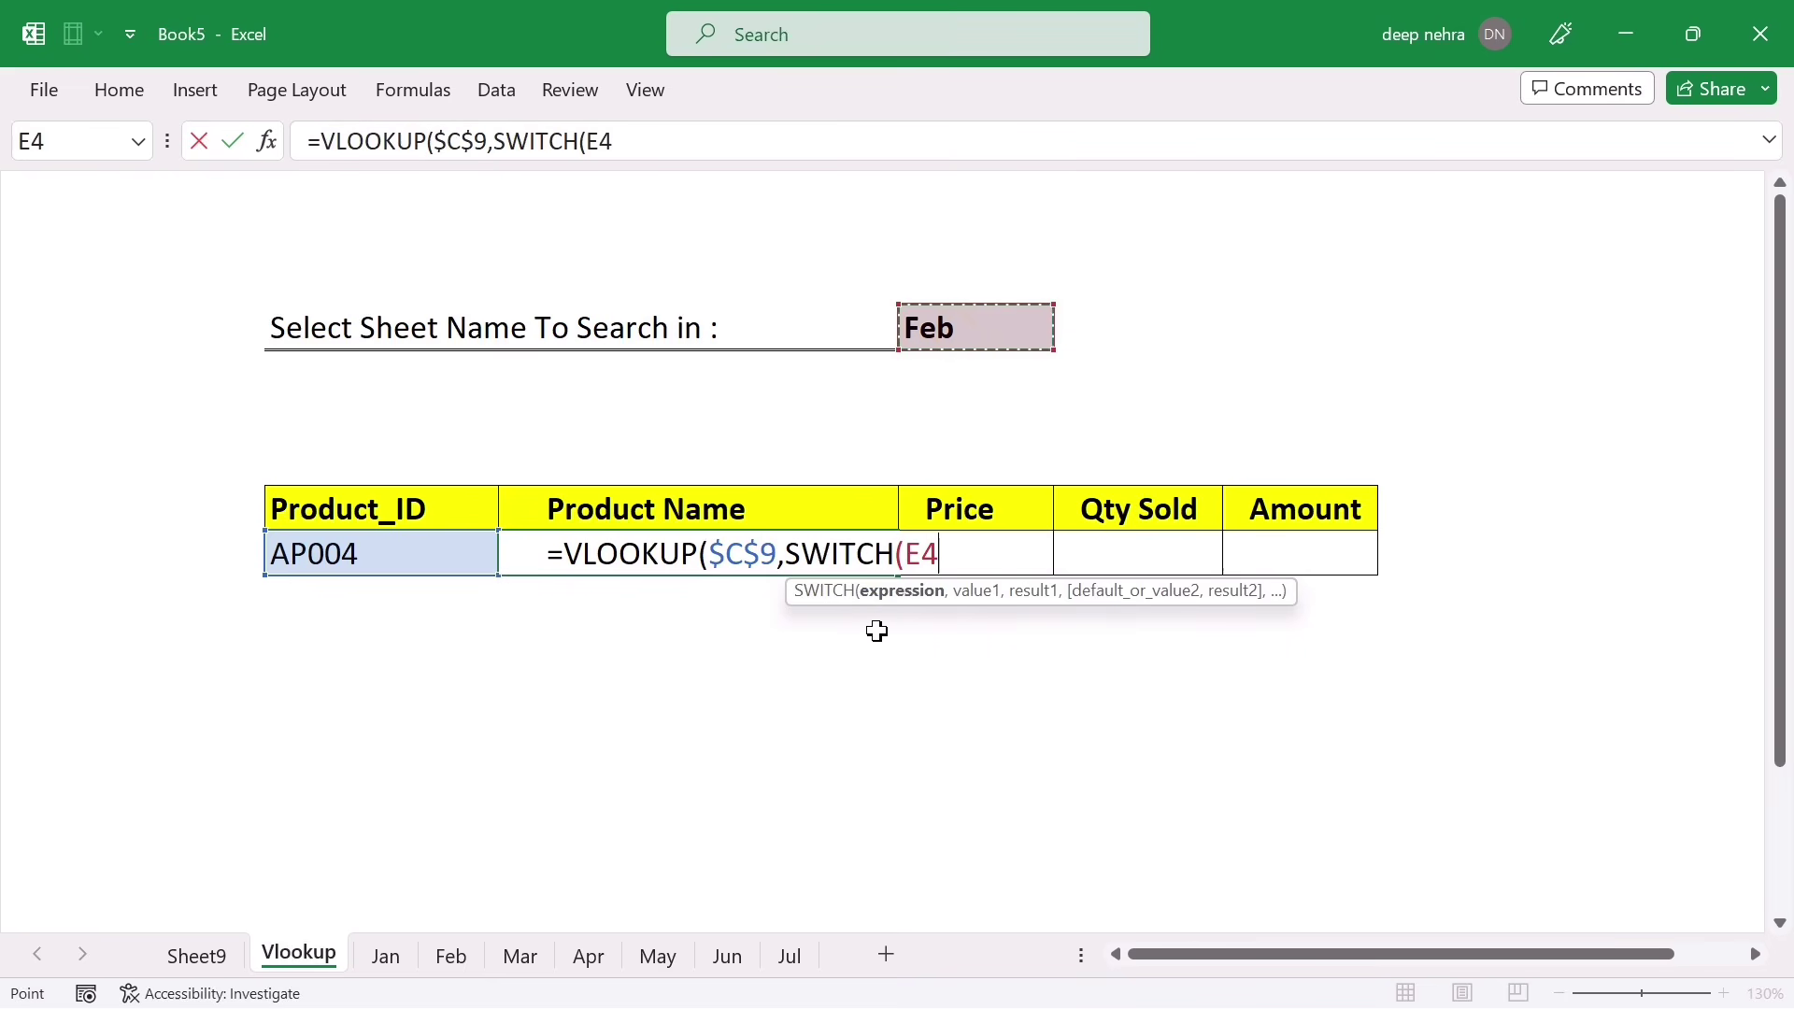
text(,)
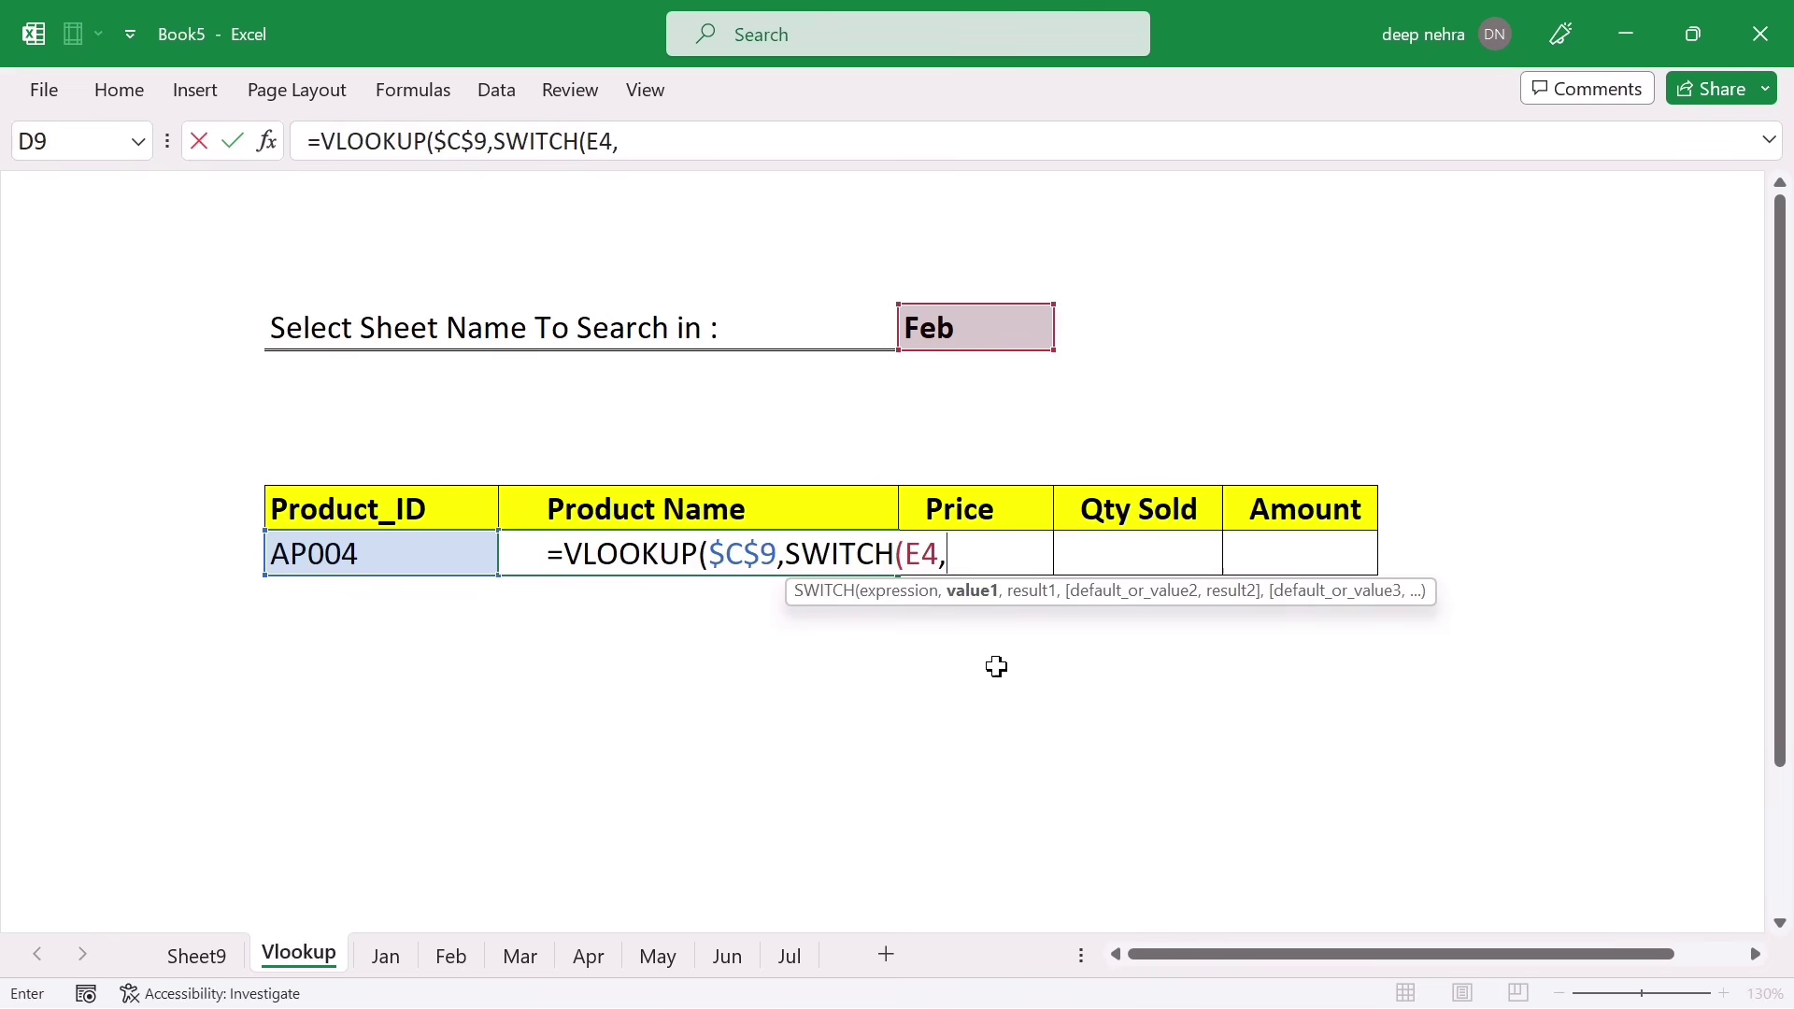
Add "Jan" with Table1 as the first value and result pair of the nested SWITCH
text("Jan")
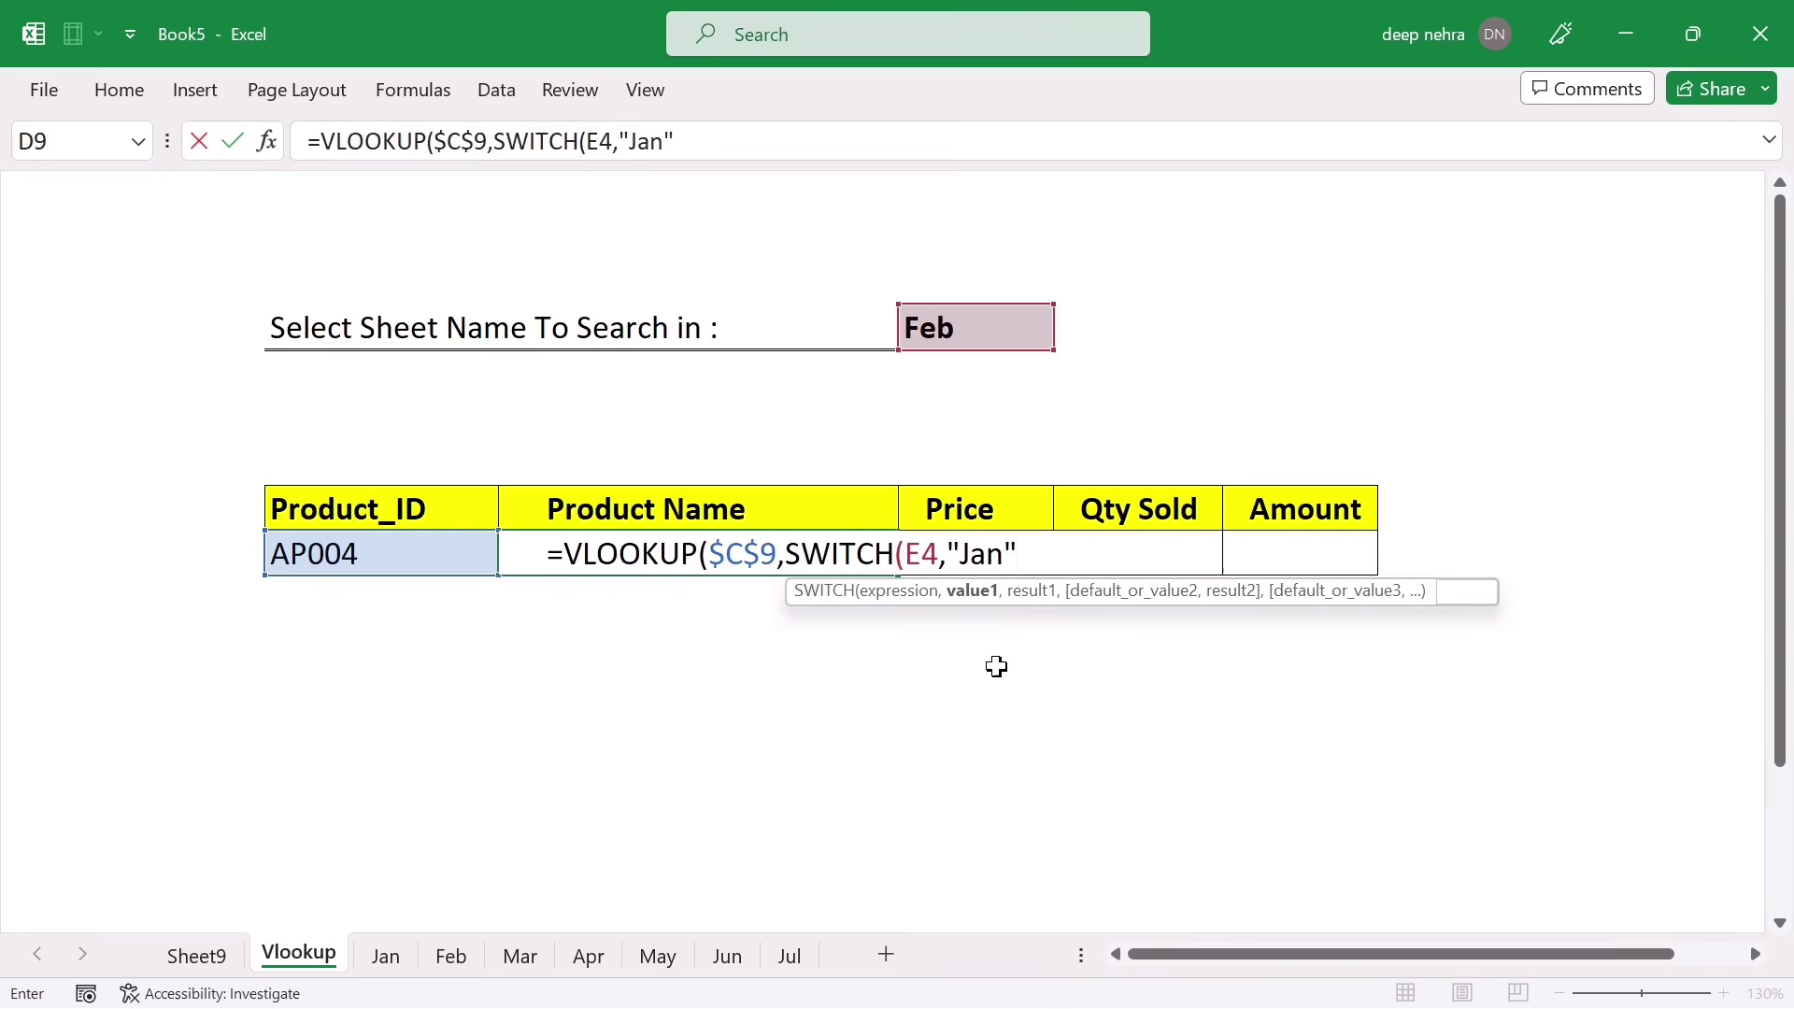
text(,)
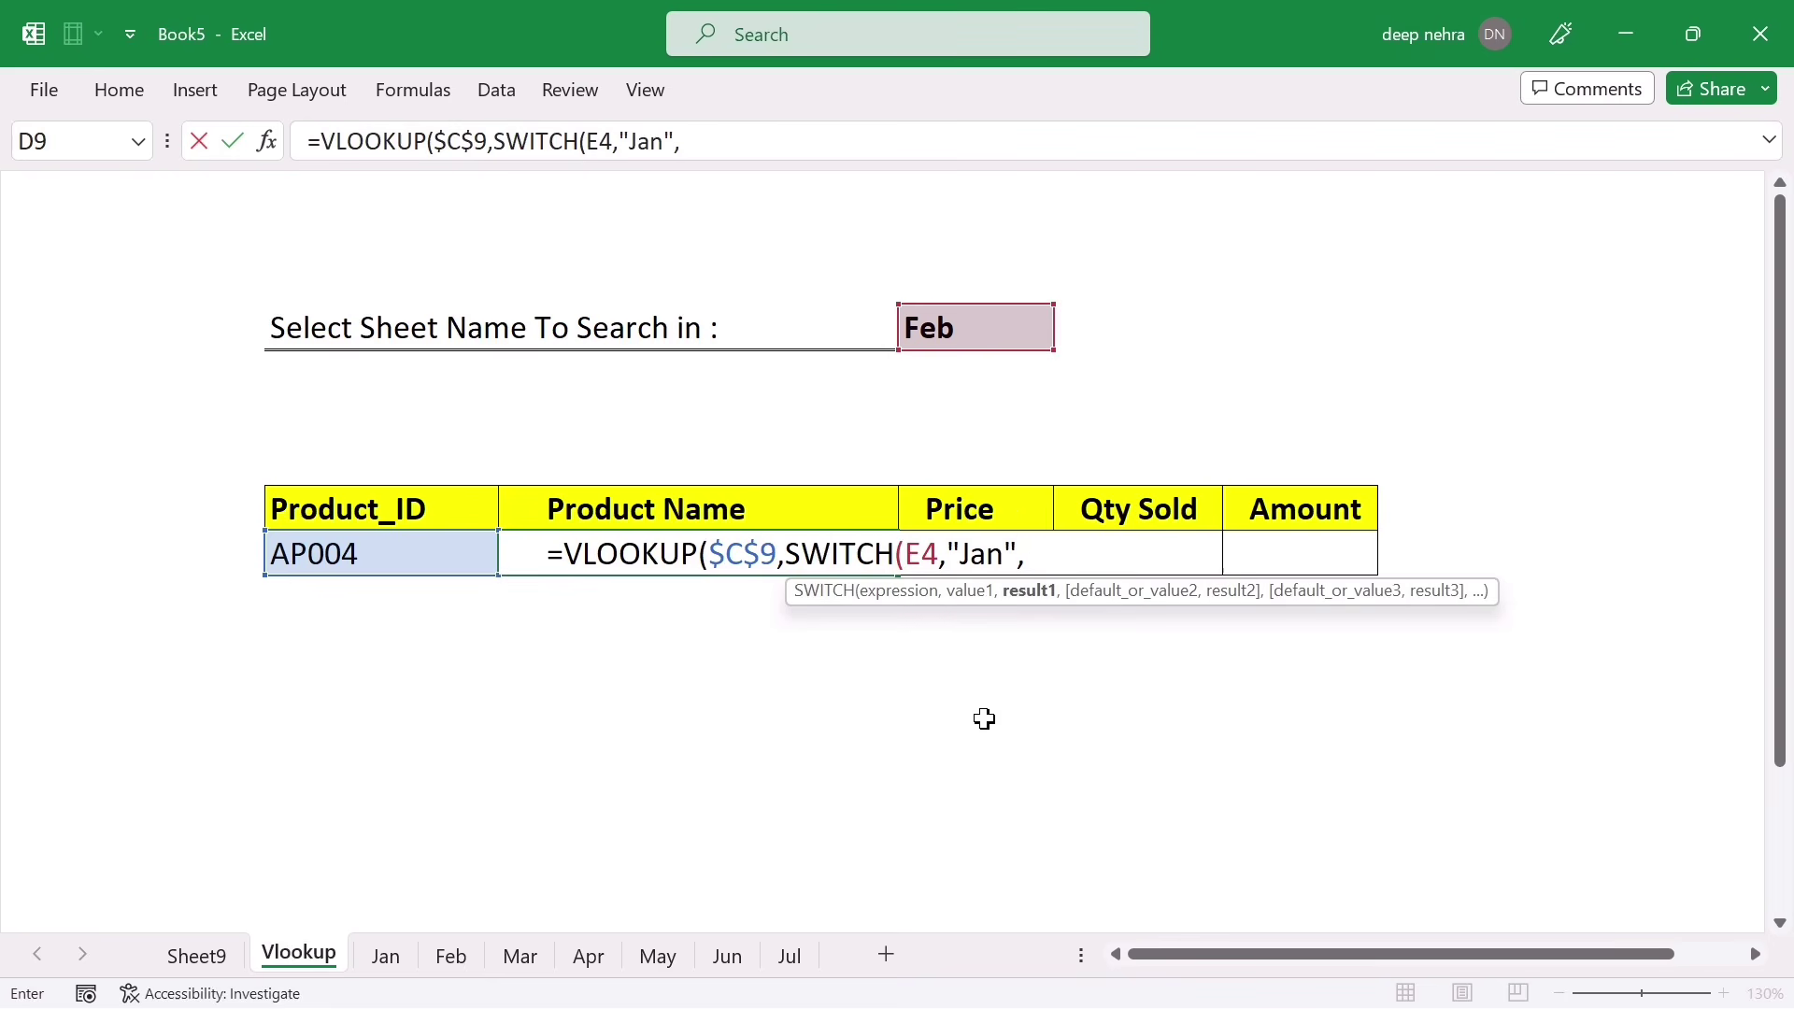
text(tab)
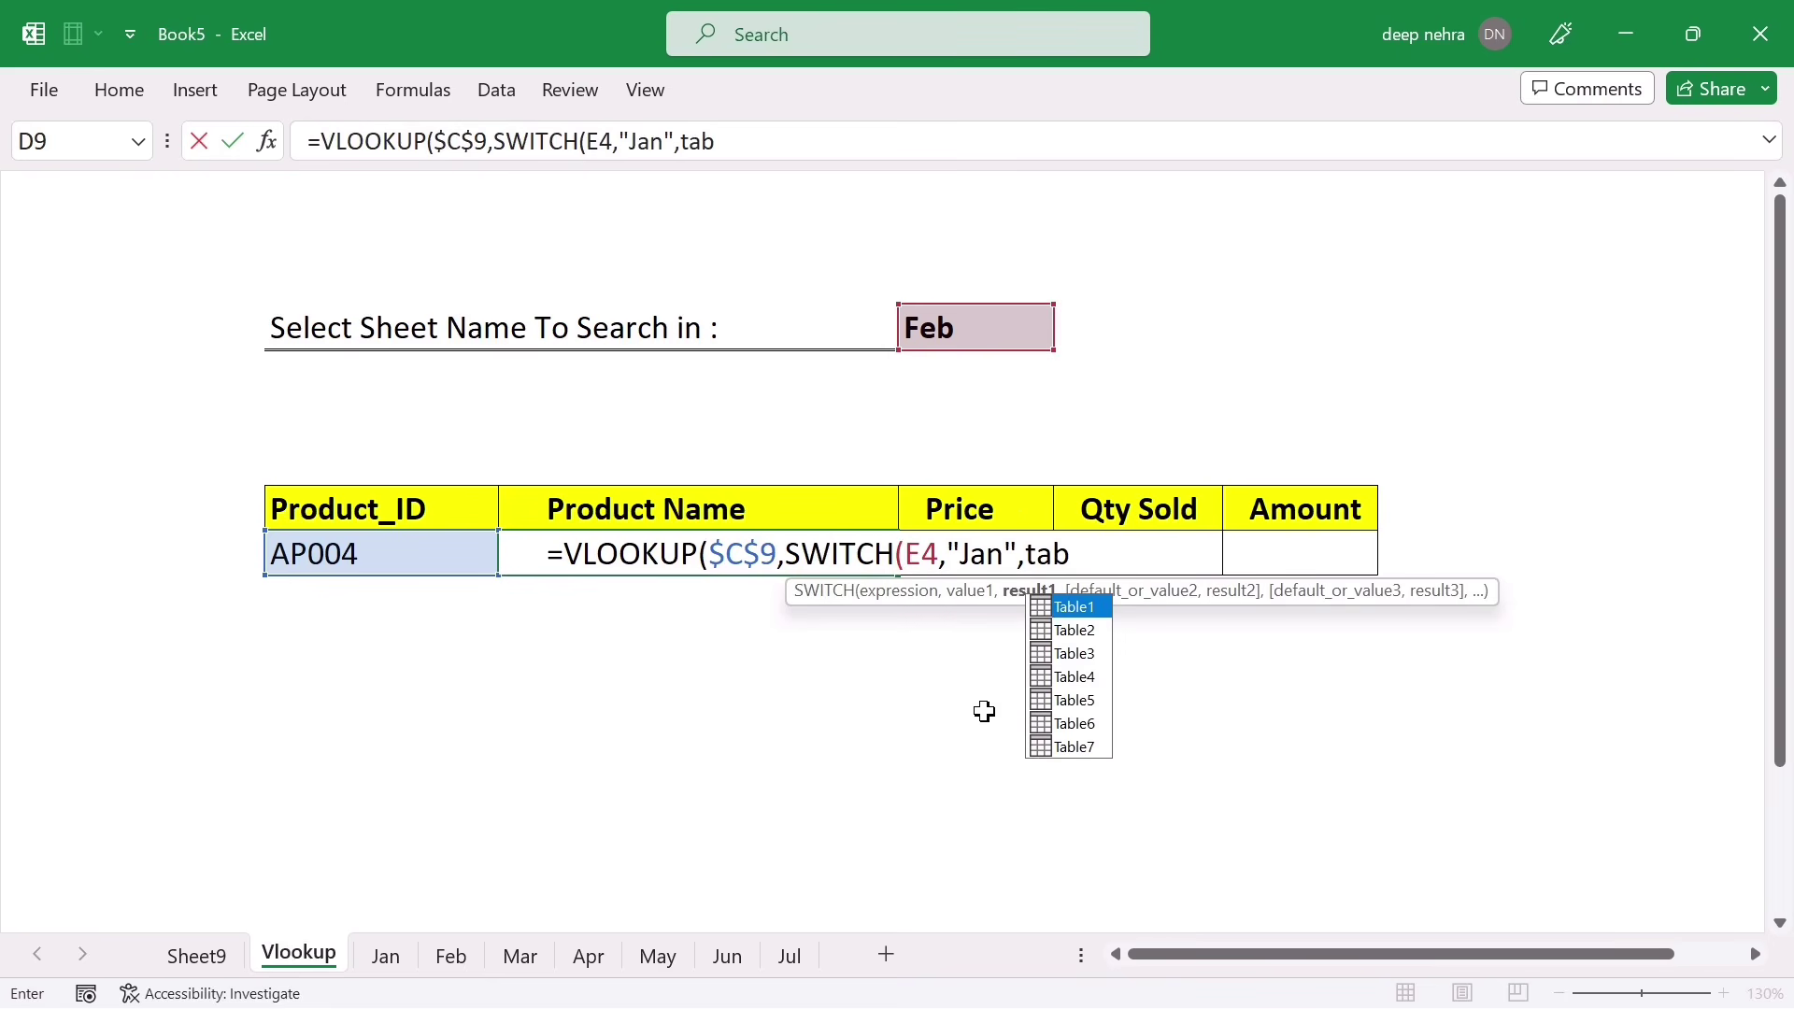
key(Tab)
text(,)
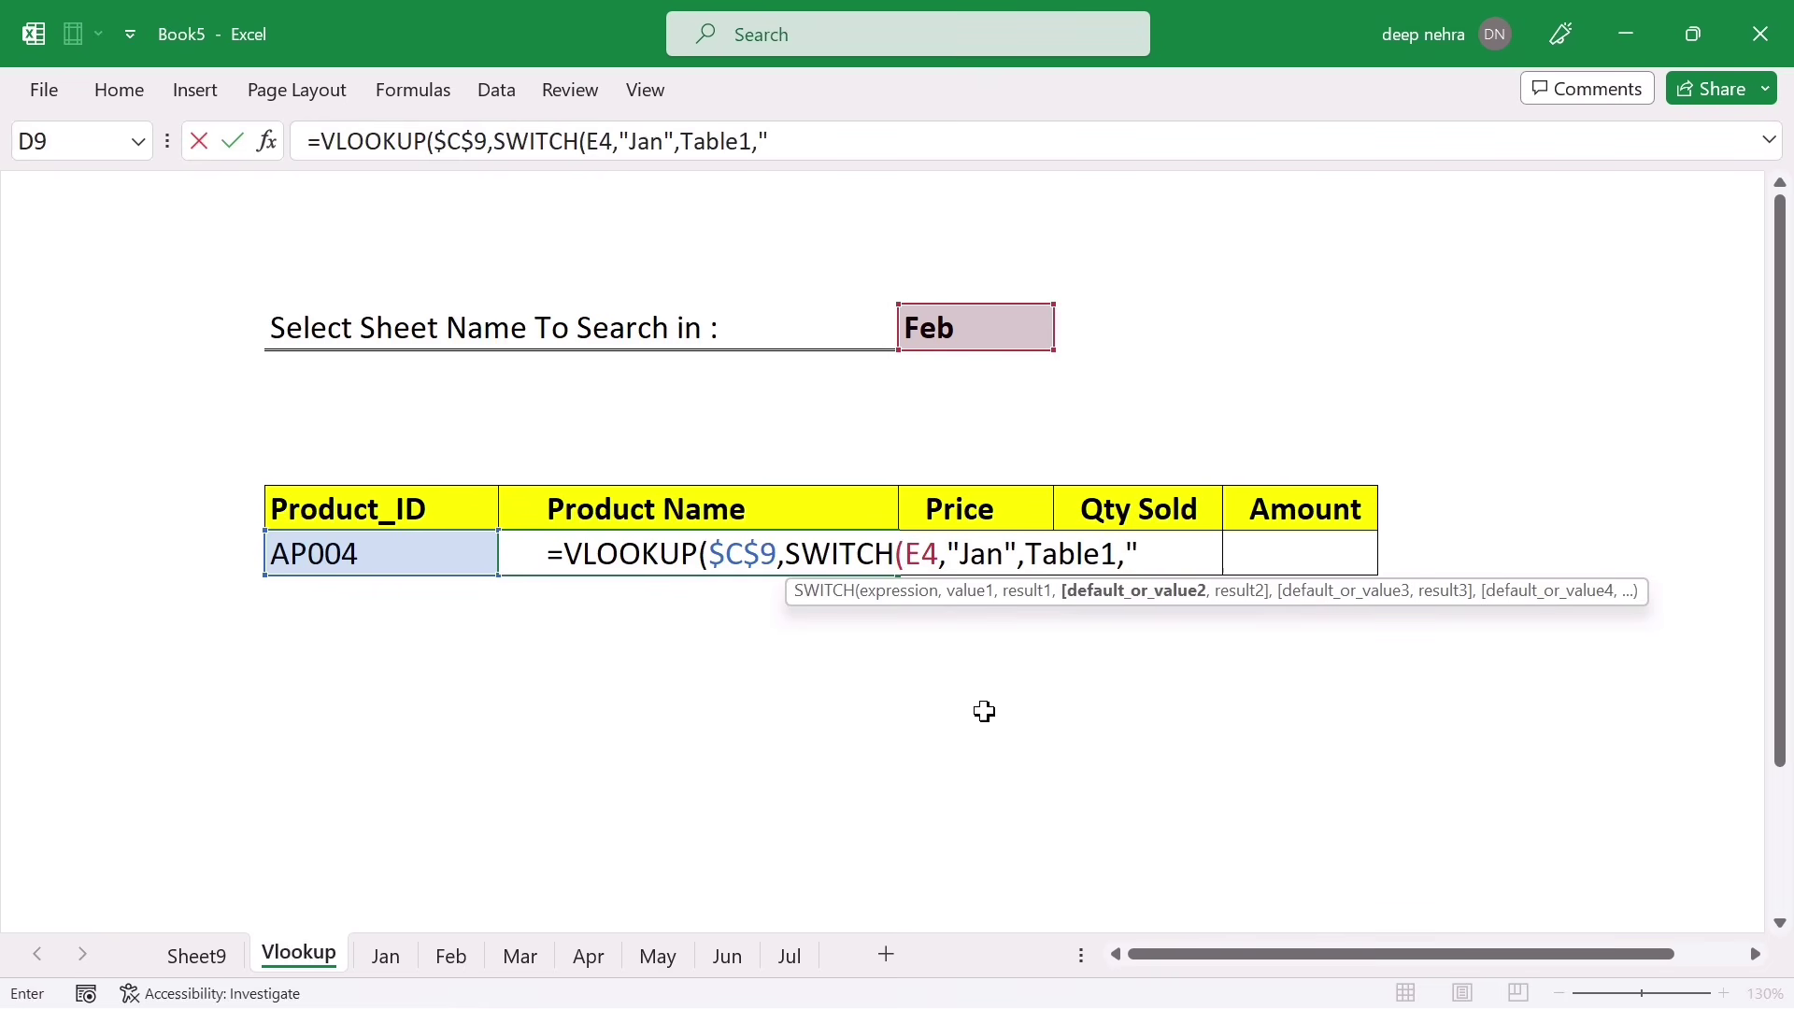
Add "Feb" with Table2 as the second value and result pair of the nested SWITCH
text("Feb",)
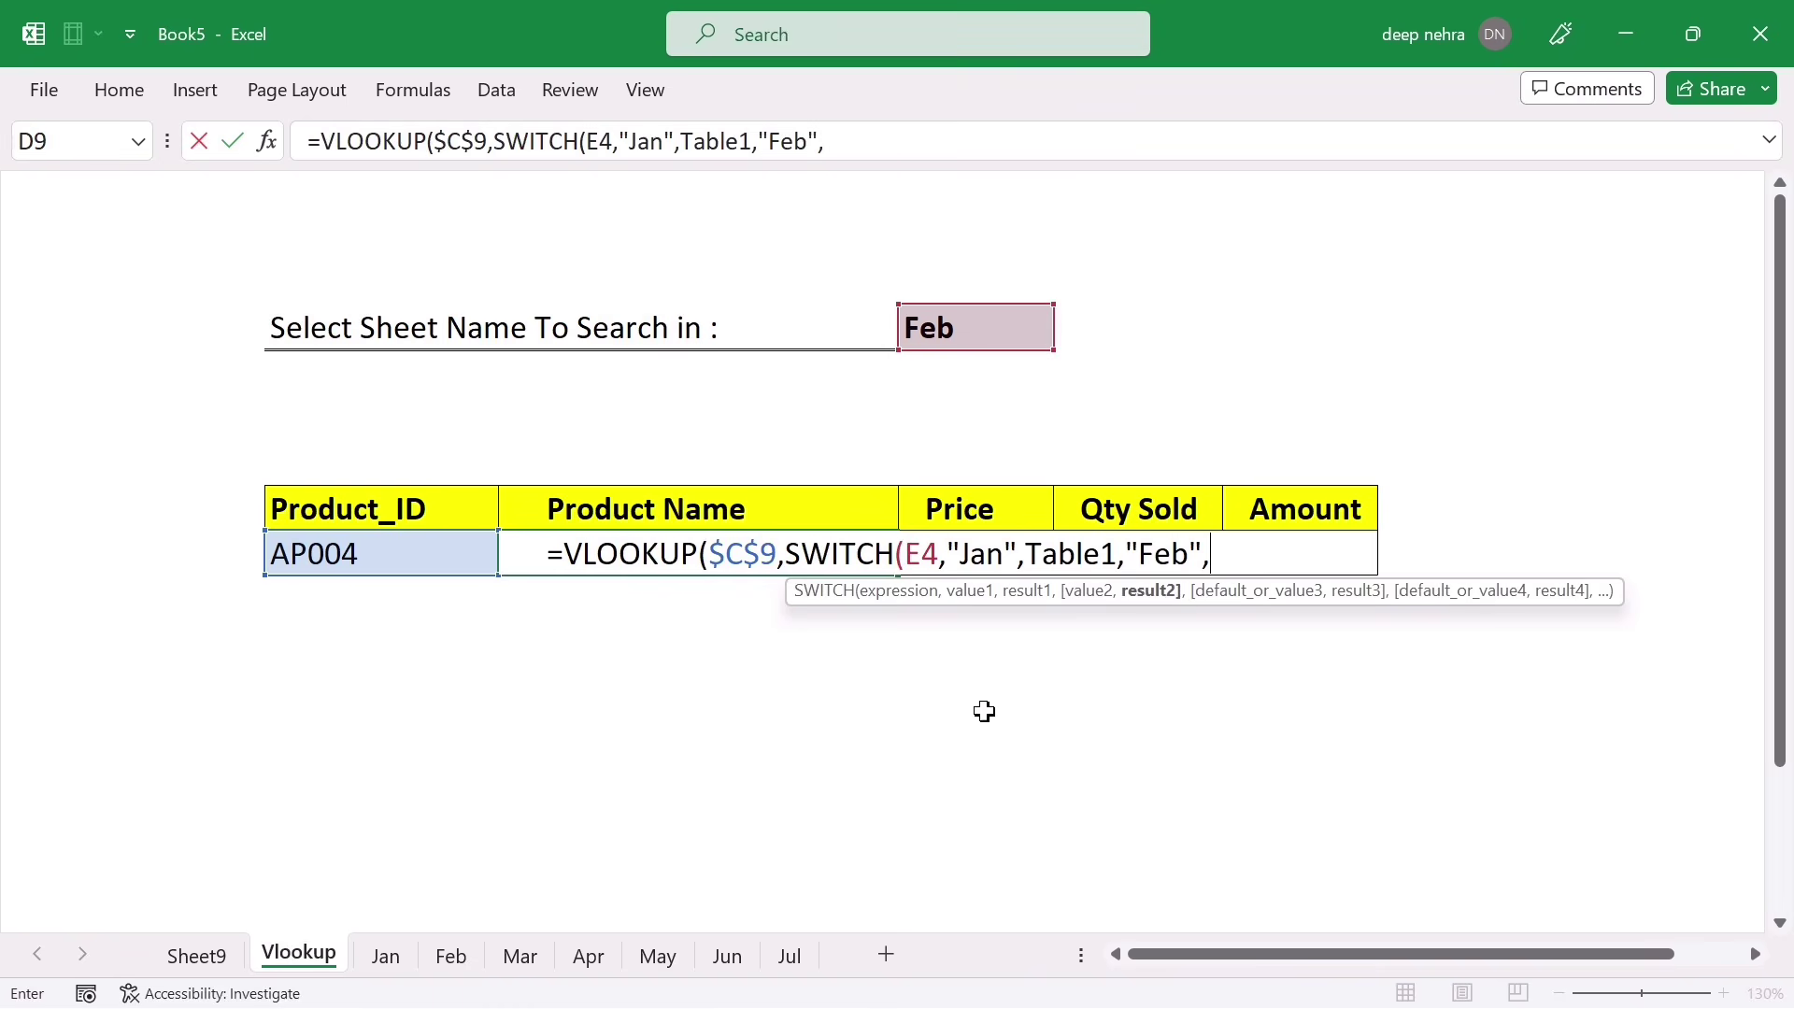
text(ta)
key(Down)
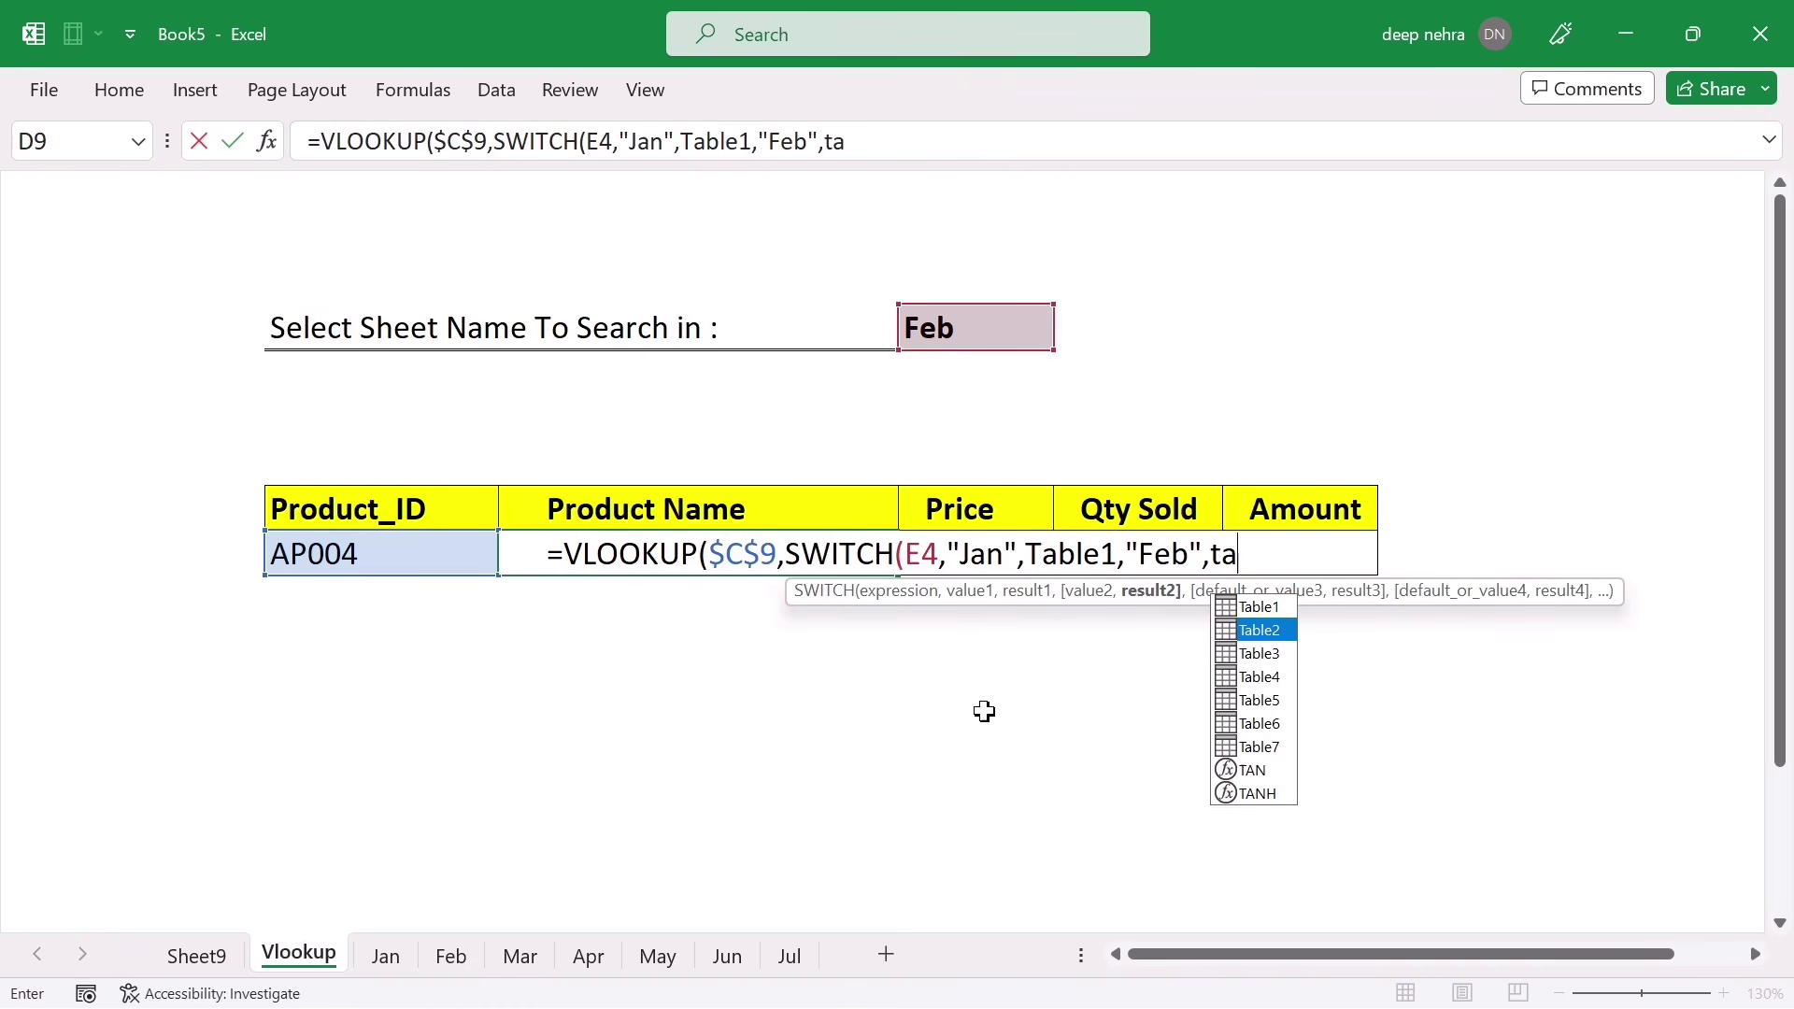
key(Tab)
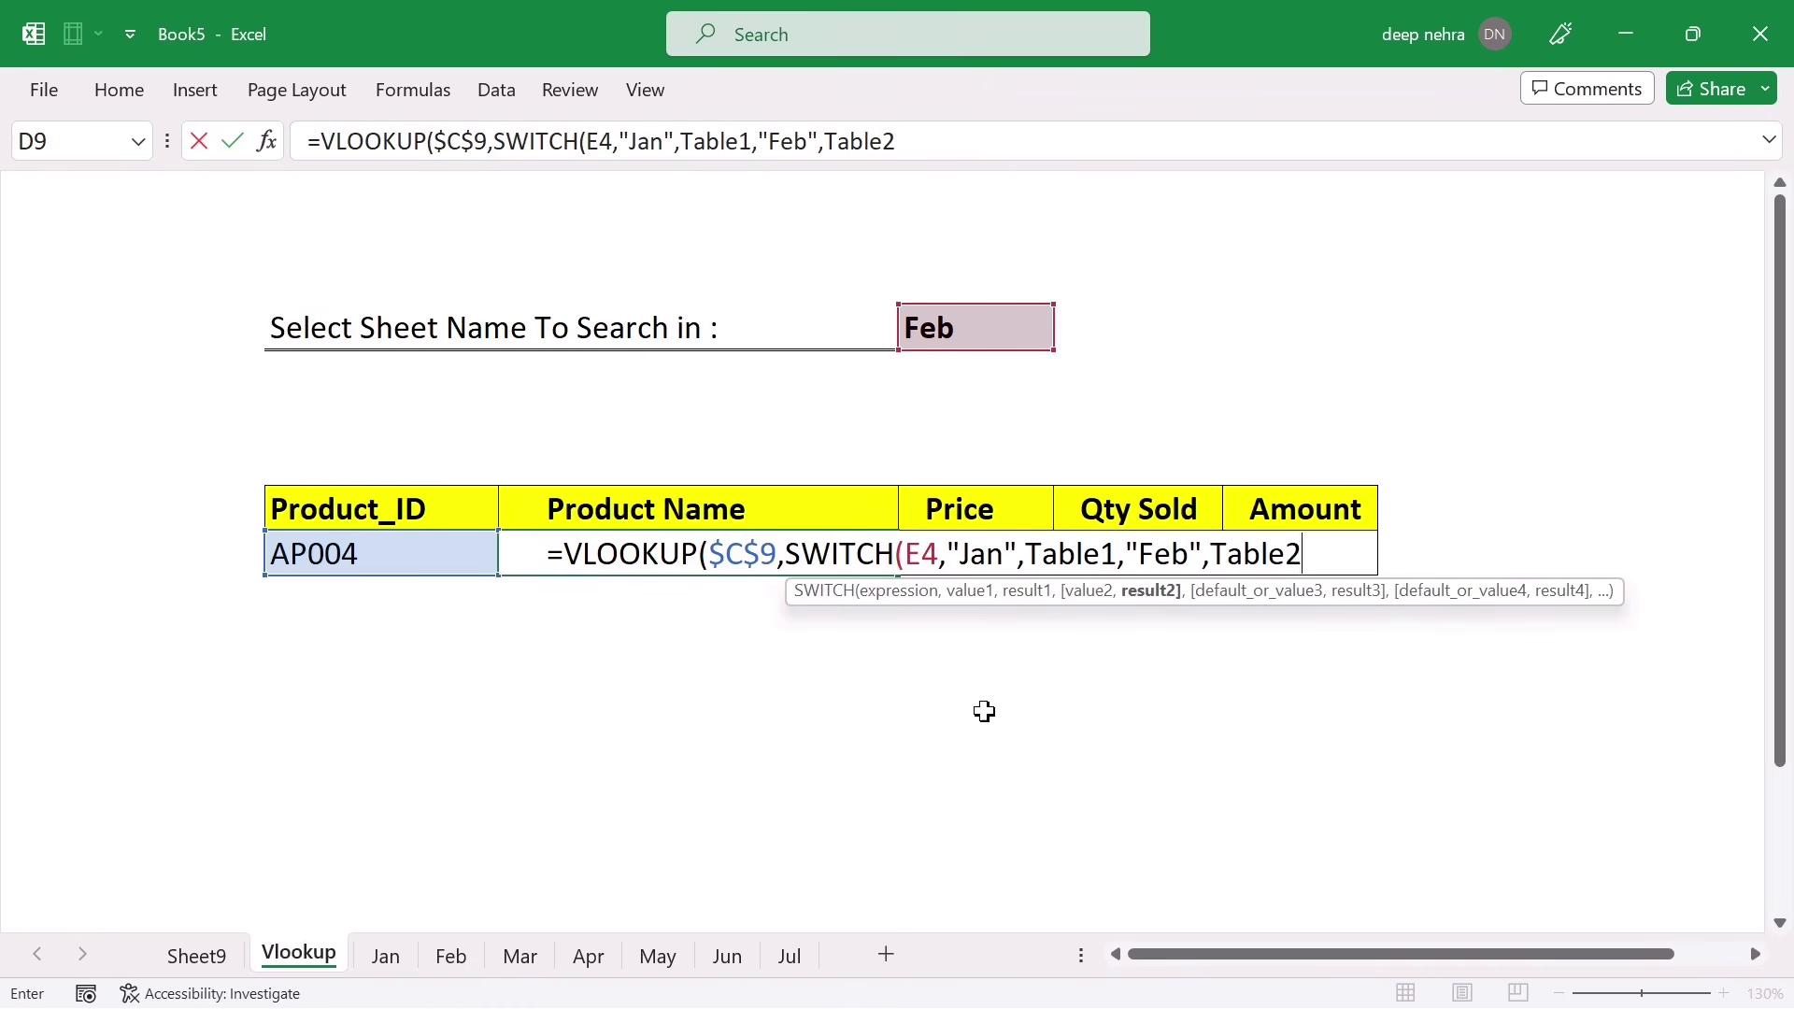
Add "Mar" with Table3 as the third value and result pair of the nested SWITCH
text(,")
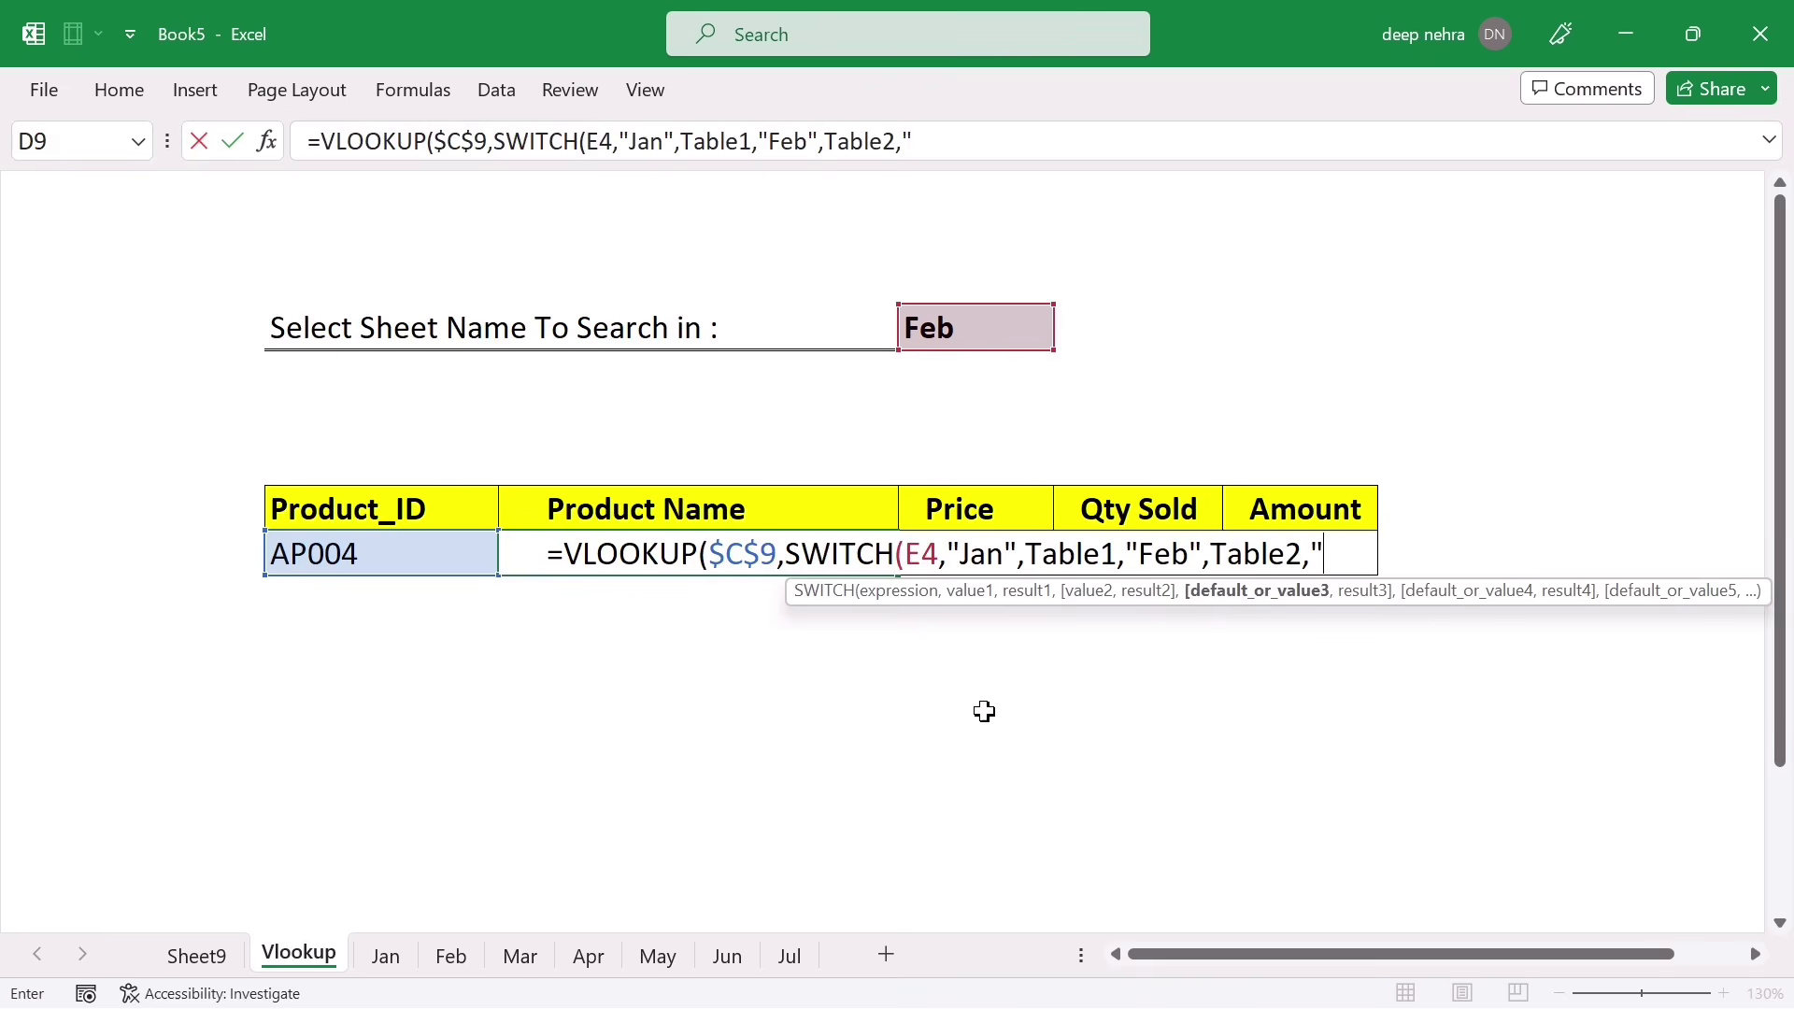
text(Mar")
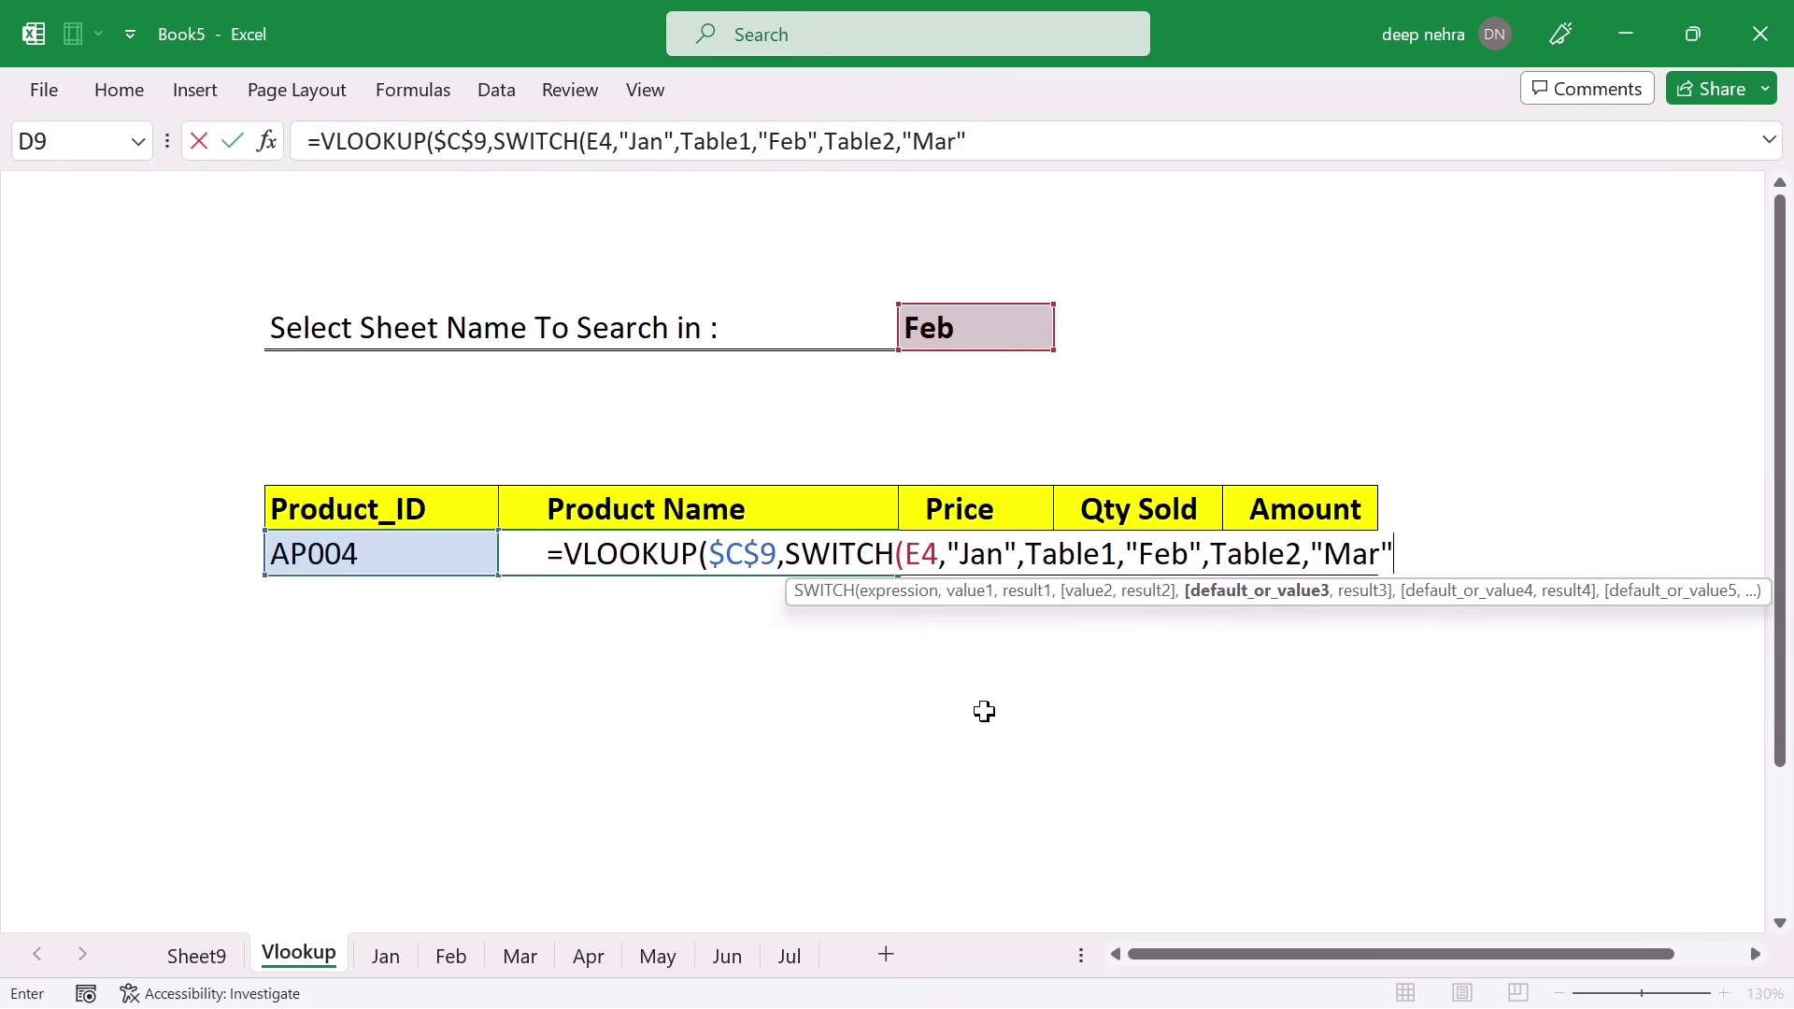
text(,)
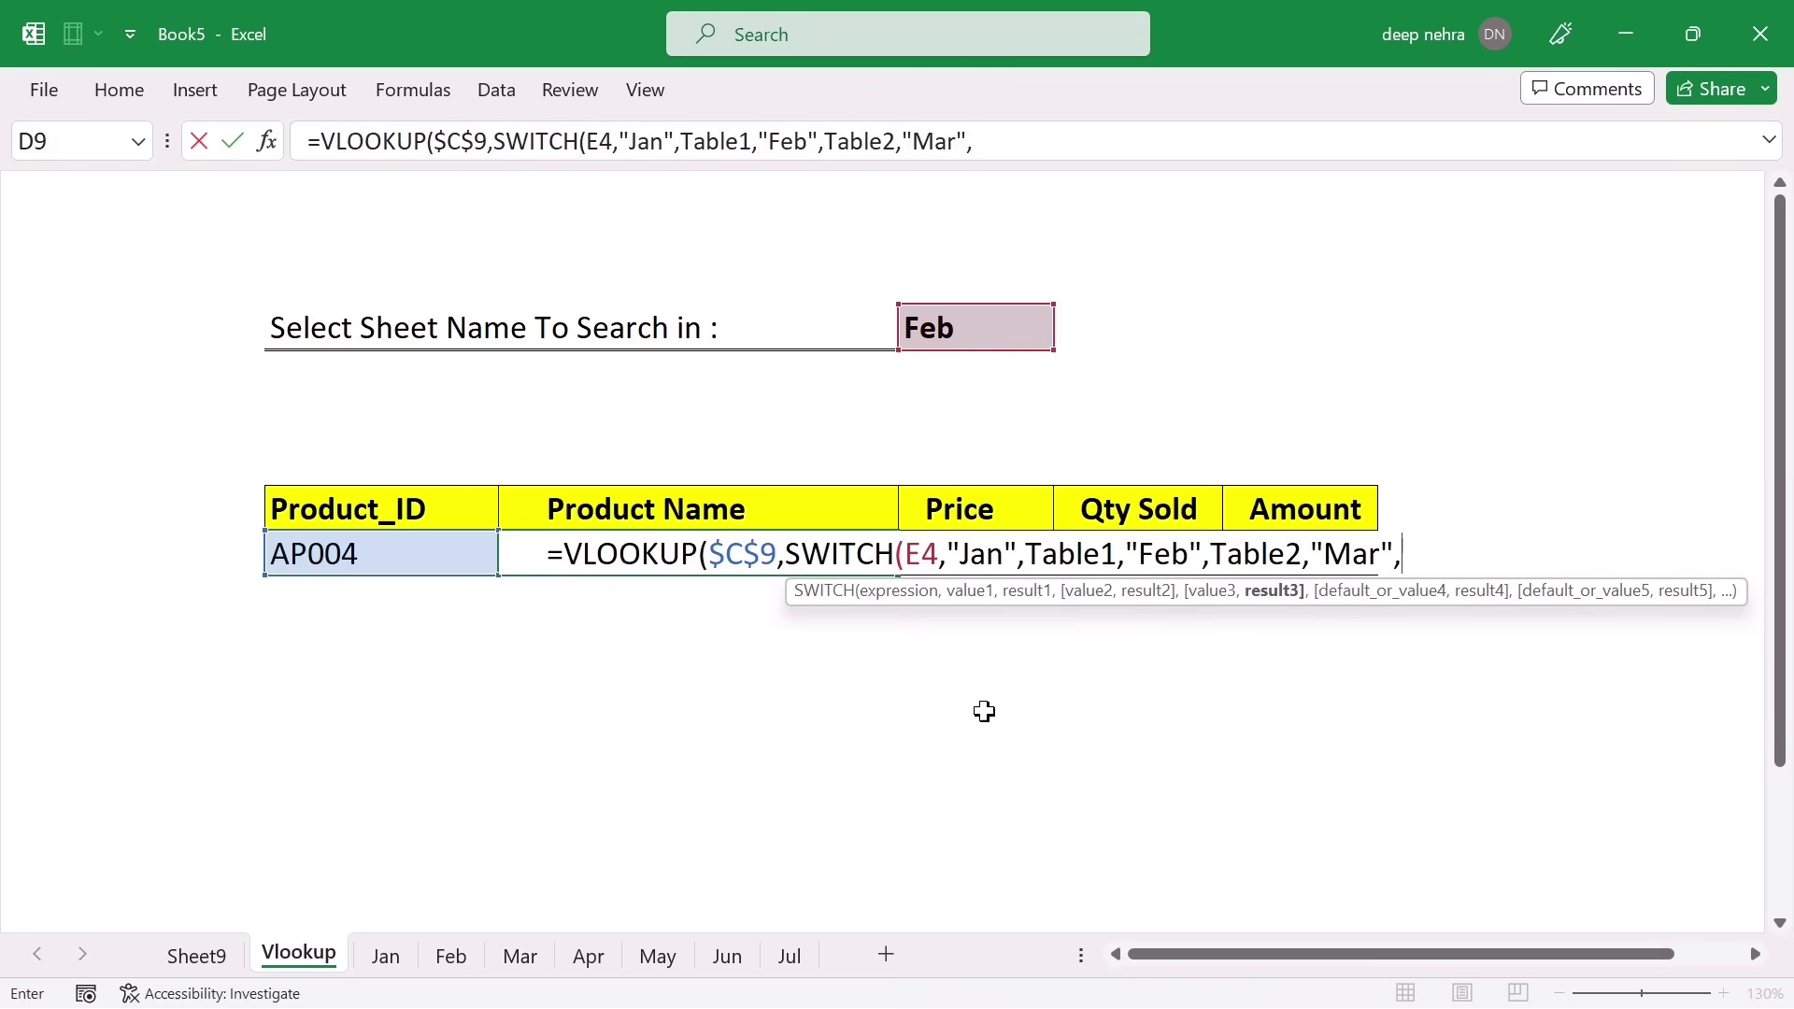
text(tab)
key(Down)
key(Down)
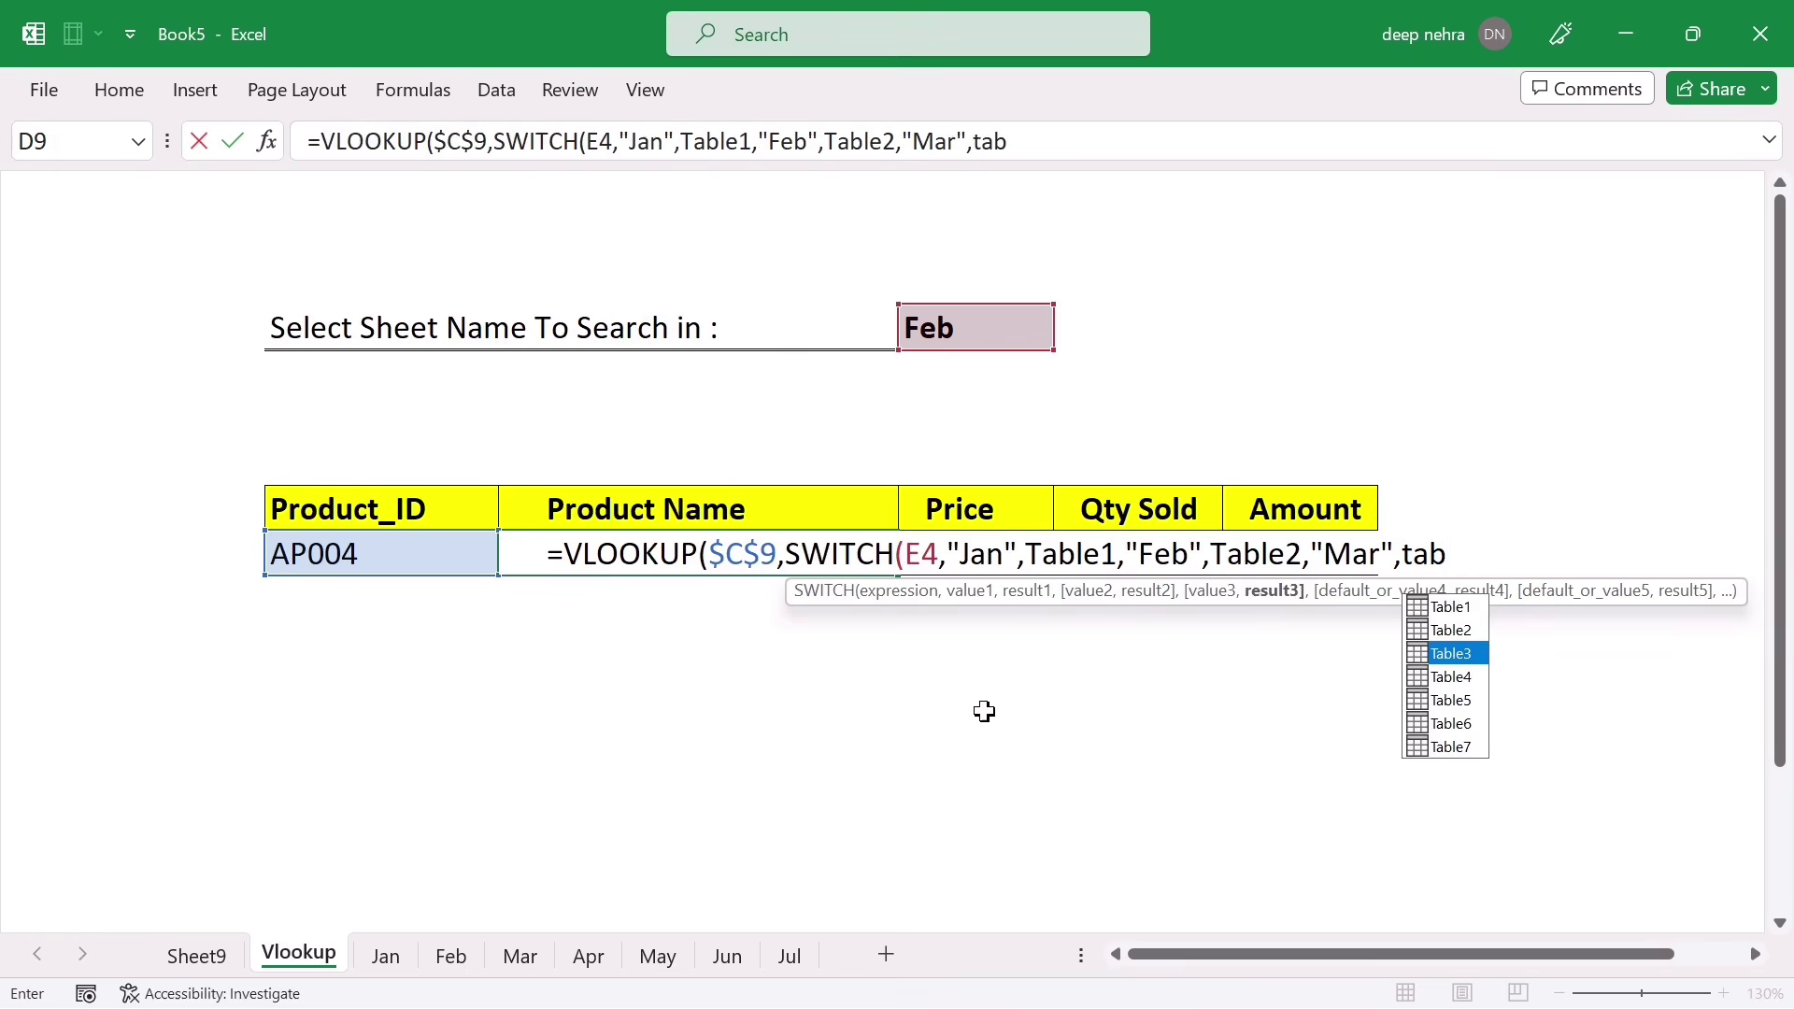
key(Tab)
text(,)
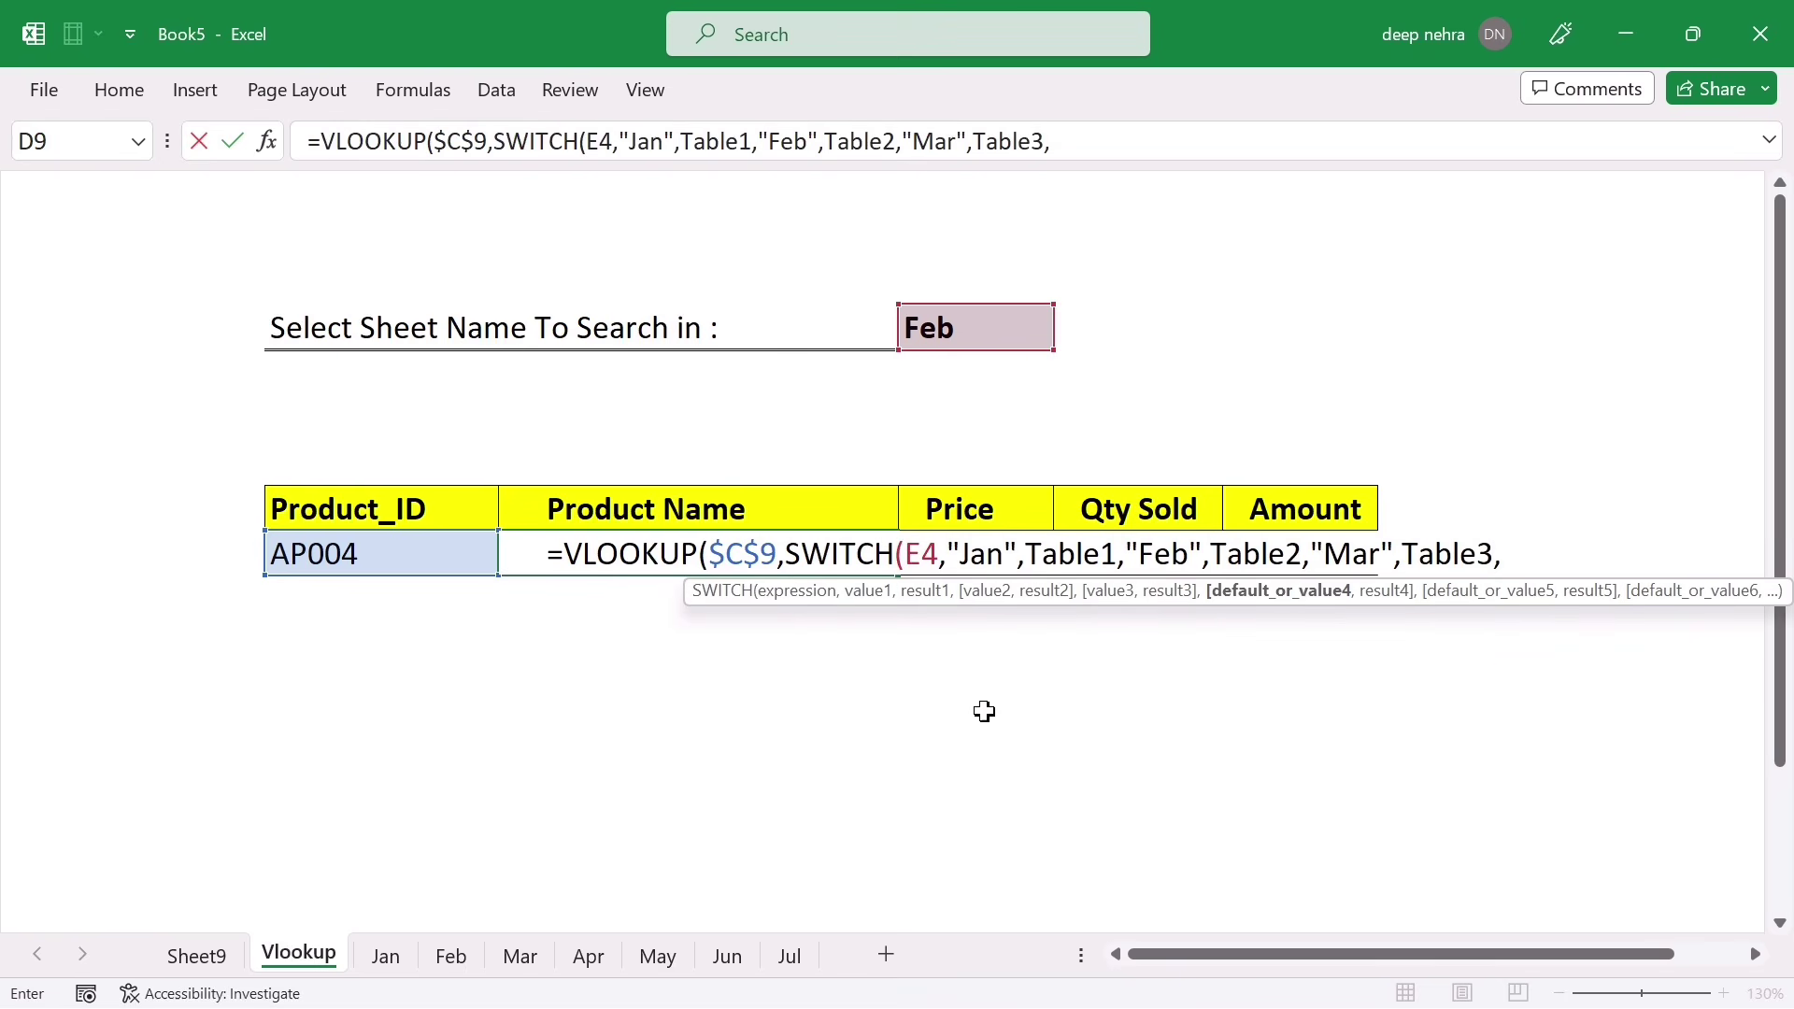
Add "Apr" with Table4 as the fourth value and result pair of the nested SWITCH
text("Ap)
text(r")
text(,tab)
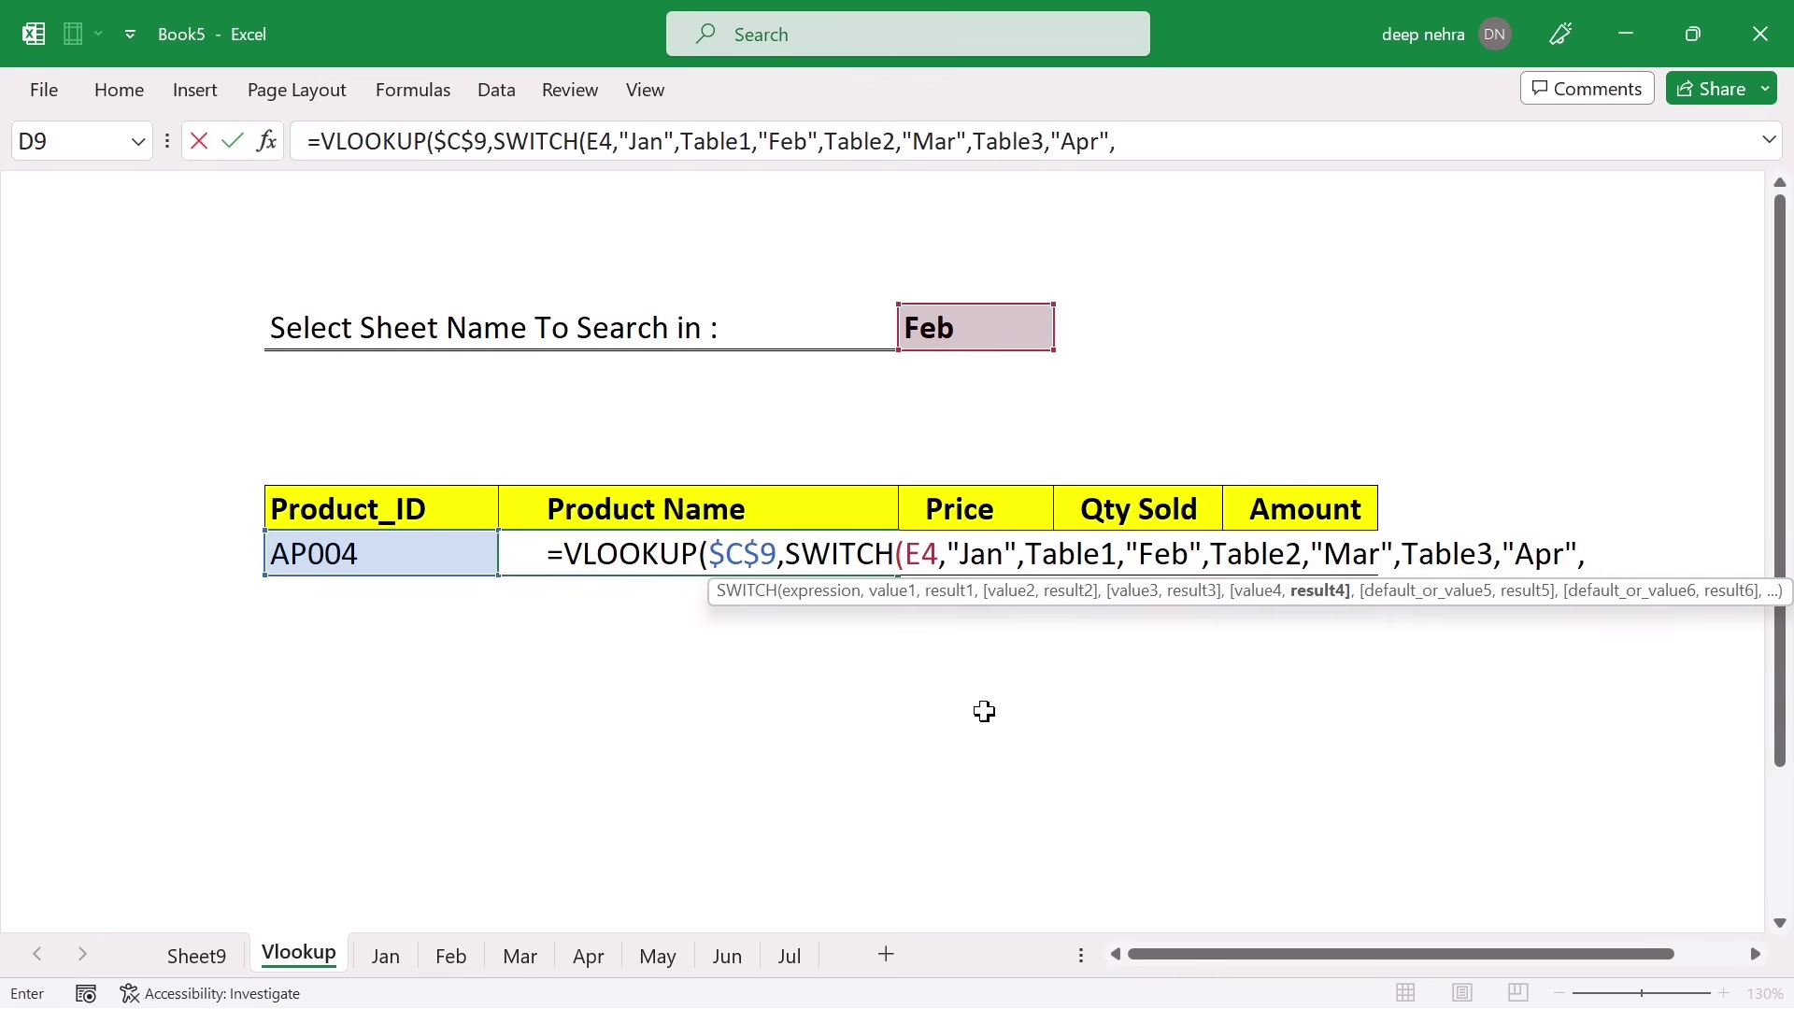
key(Down)
key(Down)
key(Down)
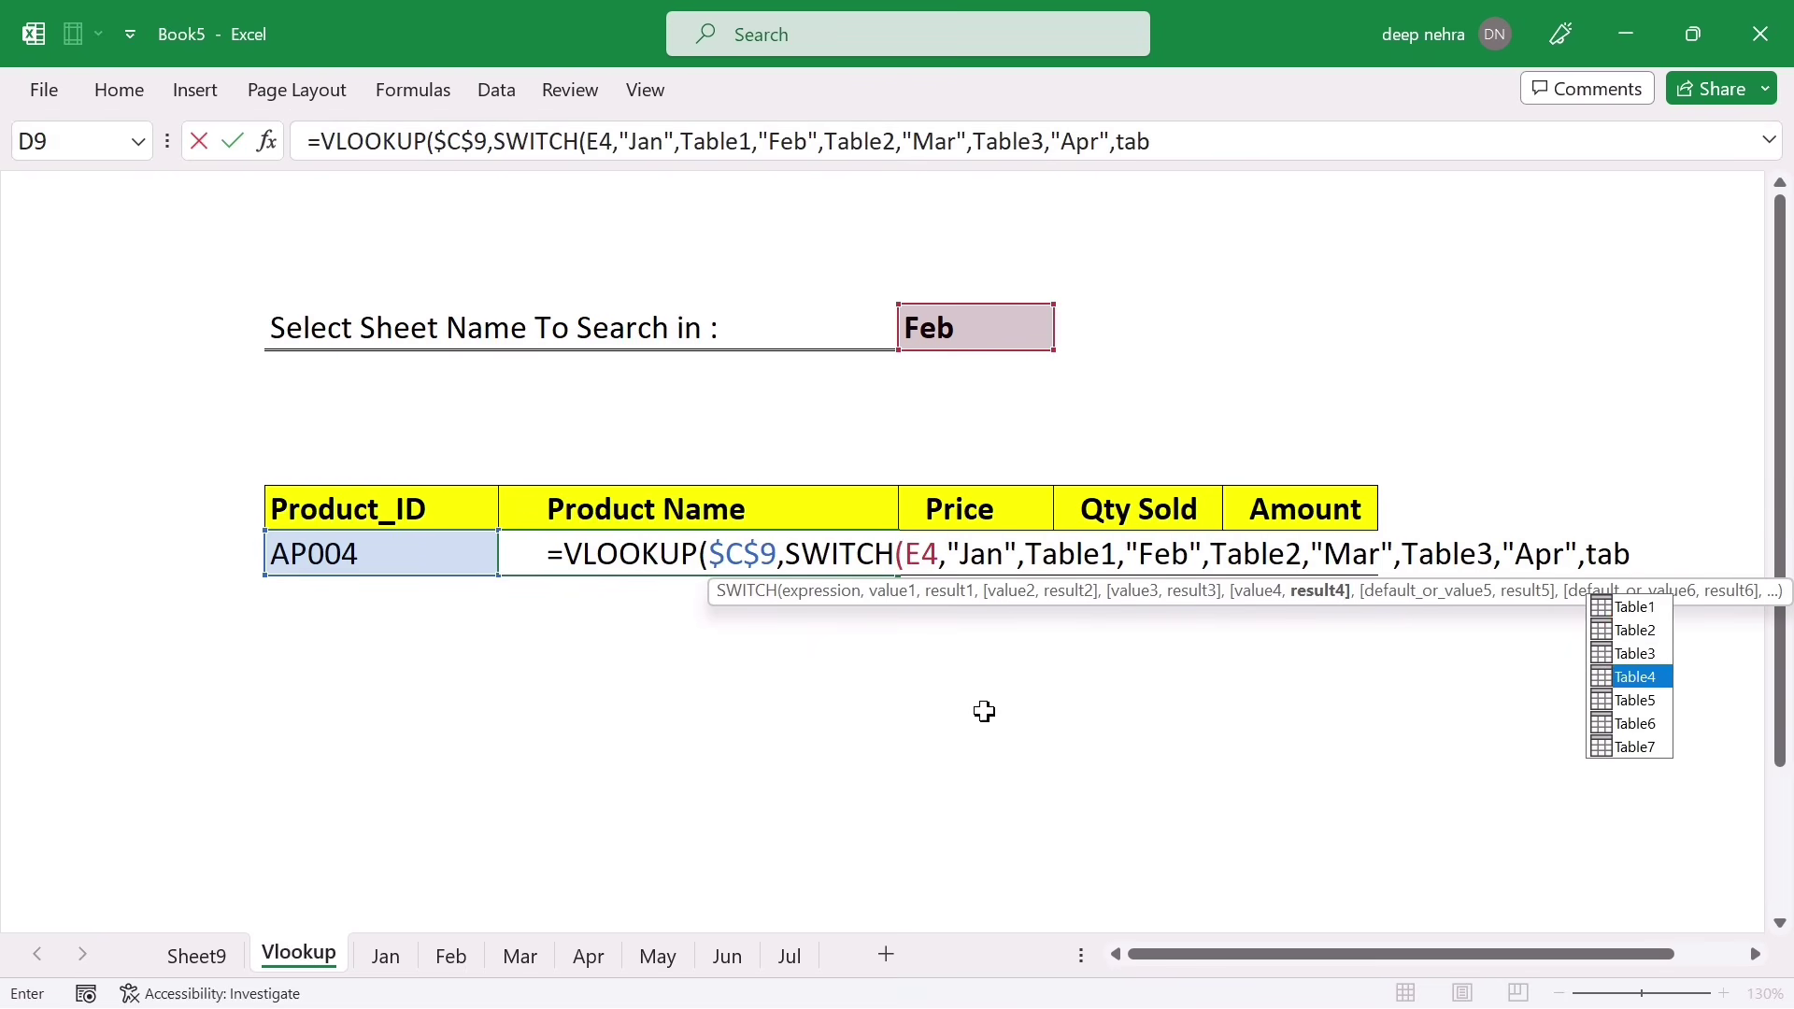
key(Tab)
text(,)
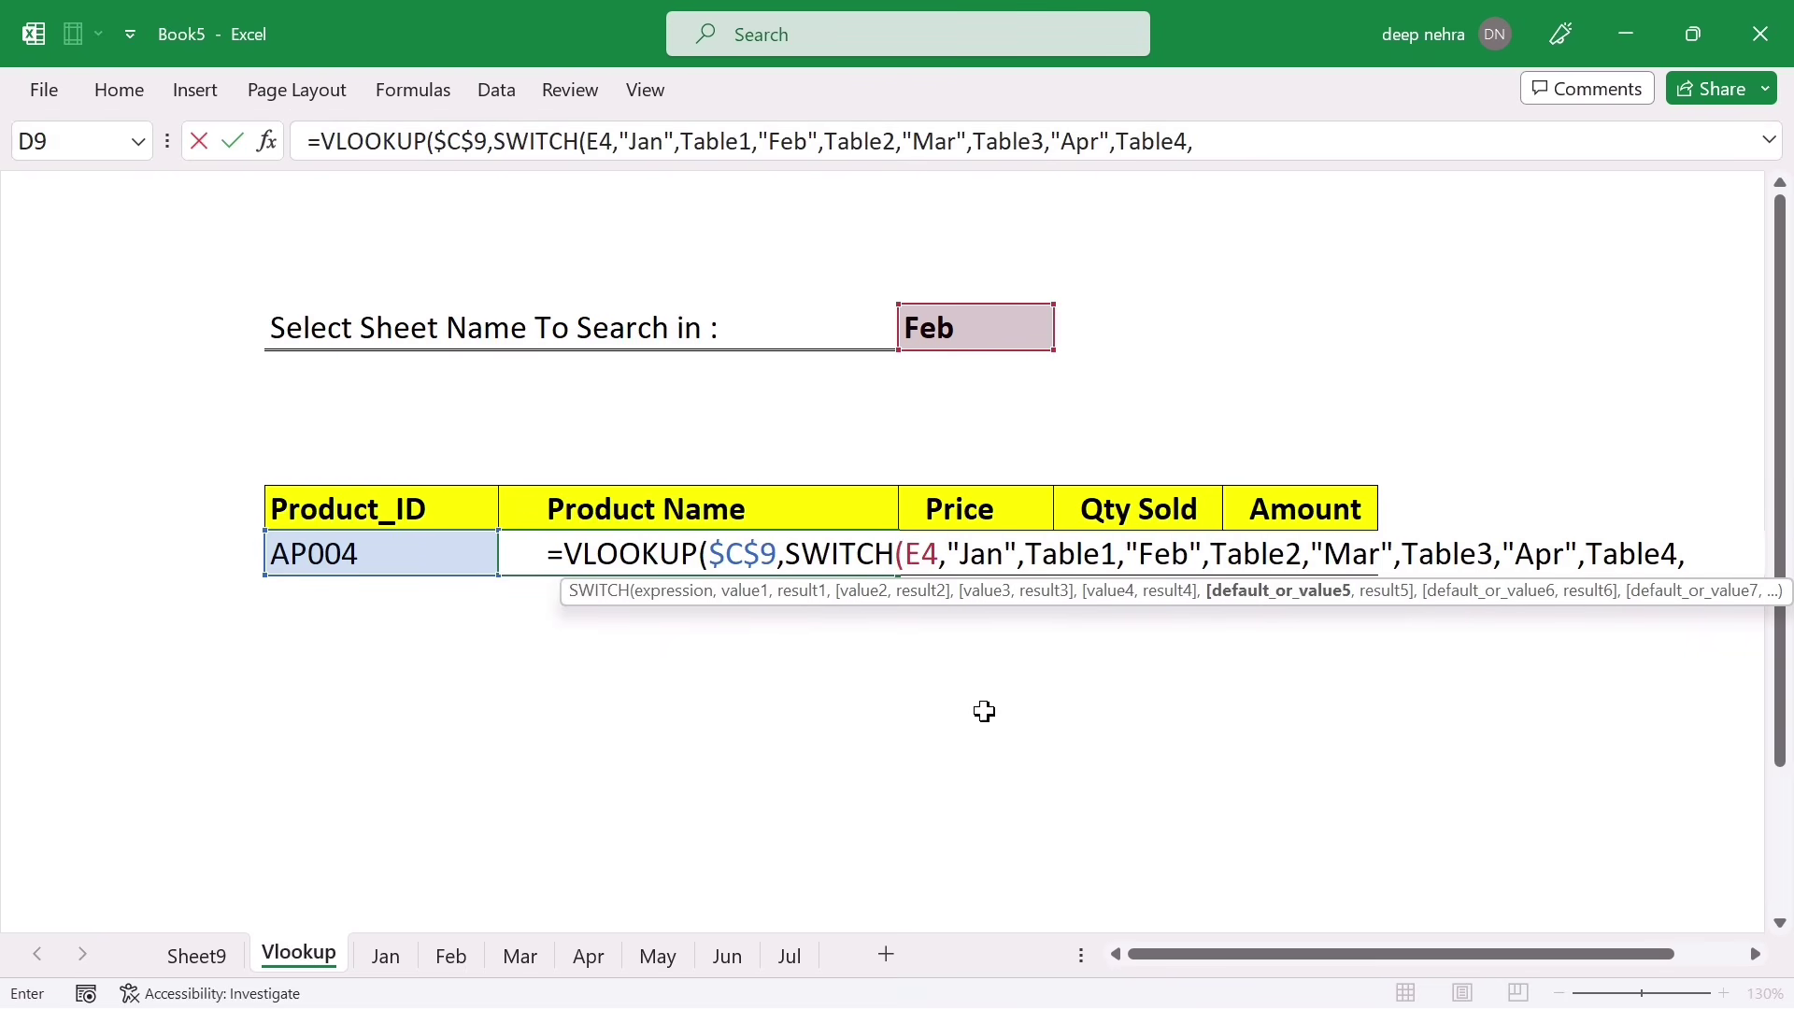
Add "May" with Table5 as the fifth value and result pair of the nested SWITCH
text("May")
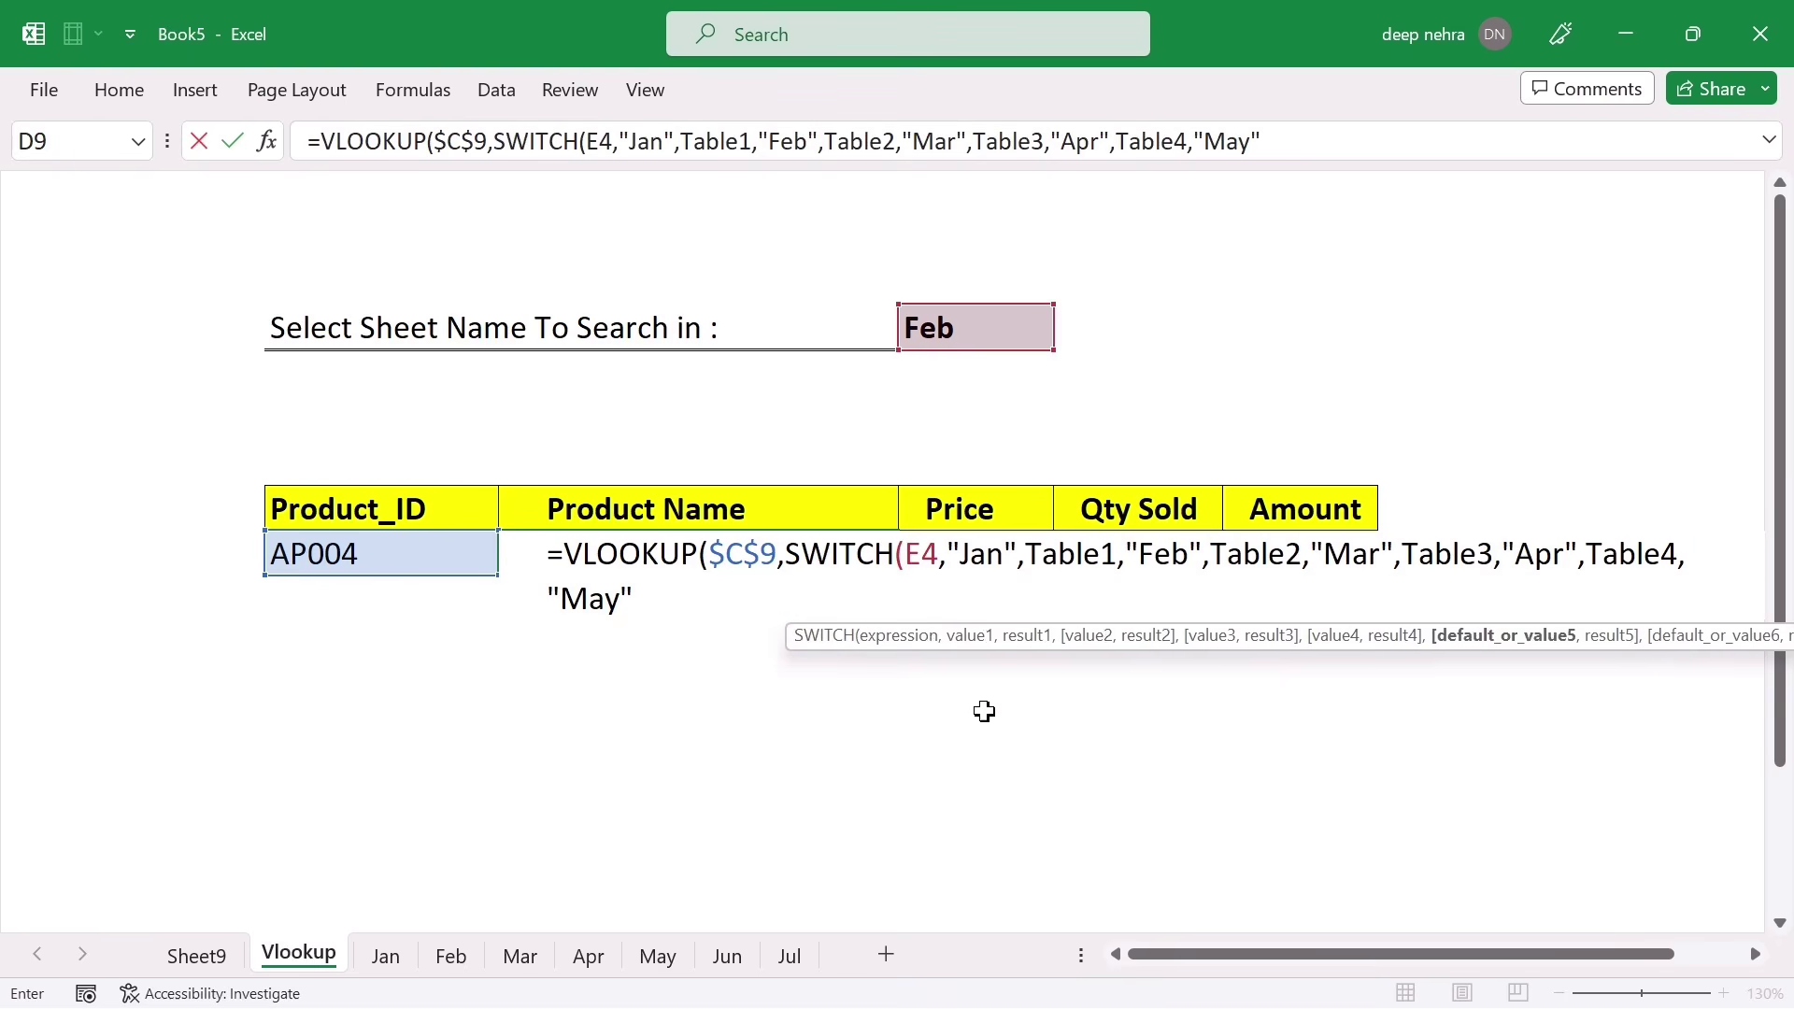
text(,ta)
key(Down)
key(Down)
key(Down)
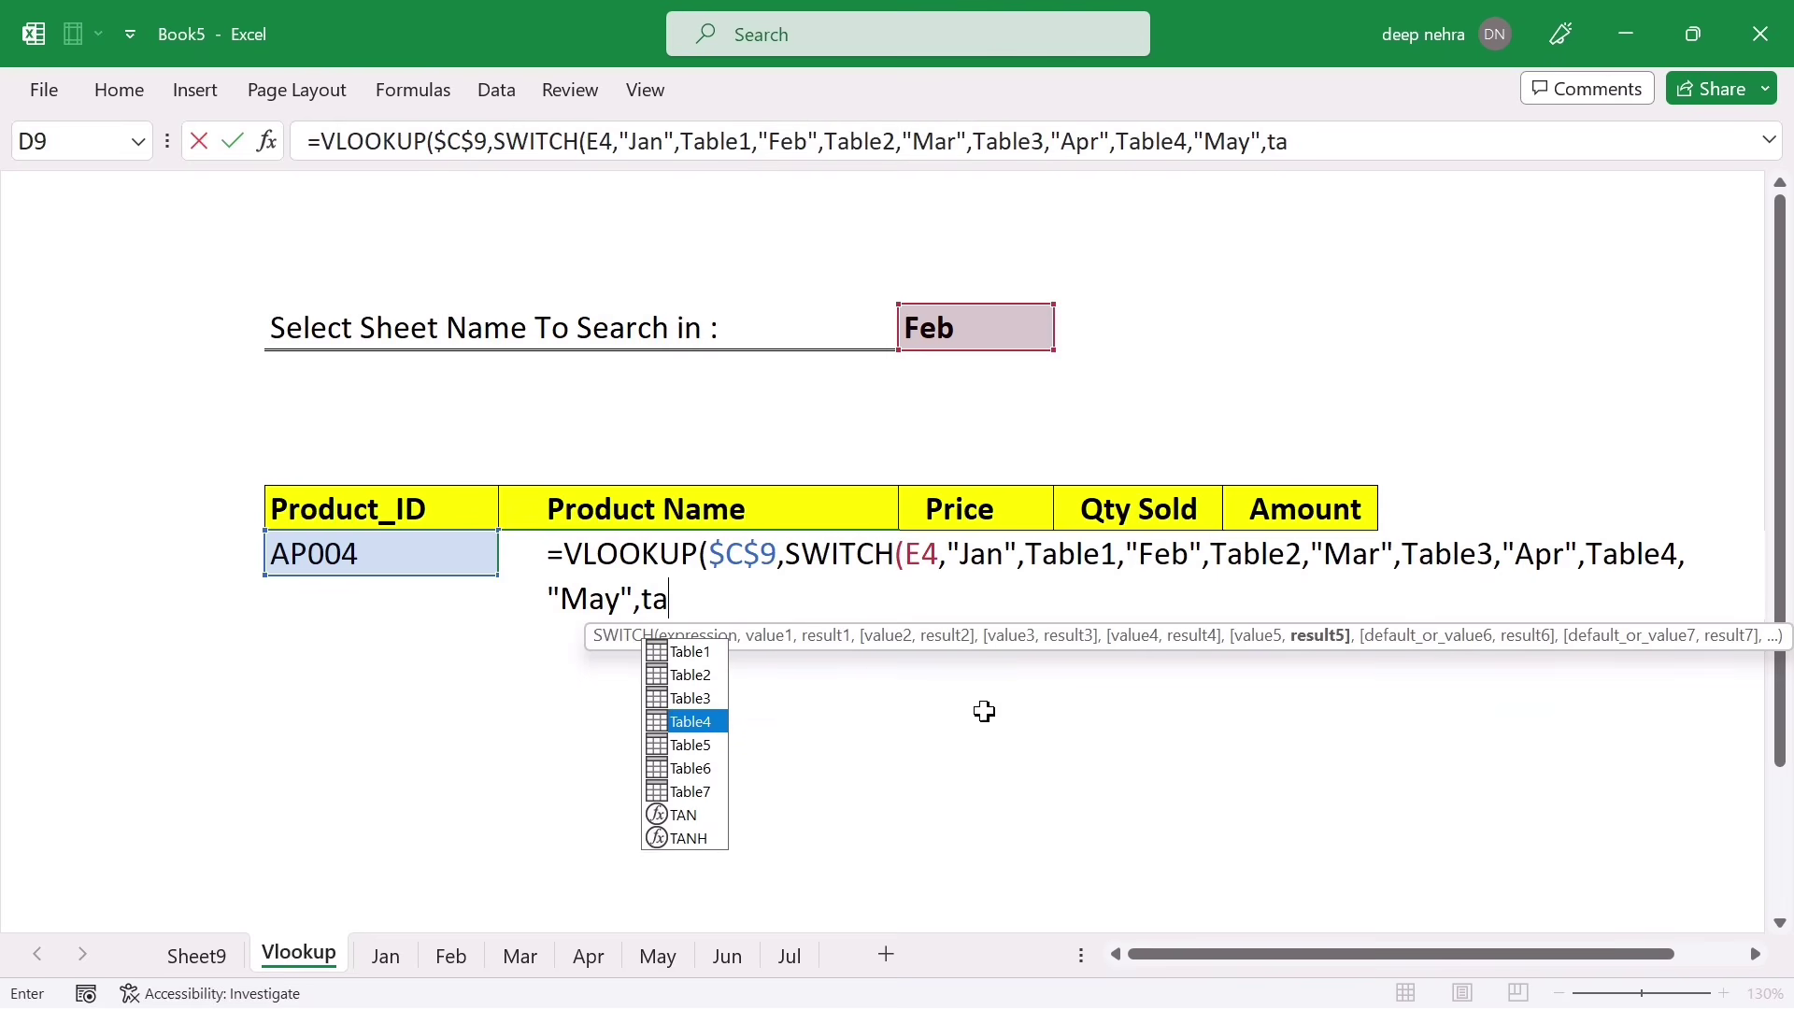
key(Down)
key(Tab)
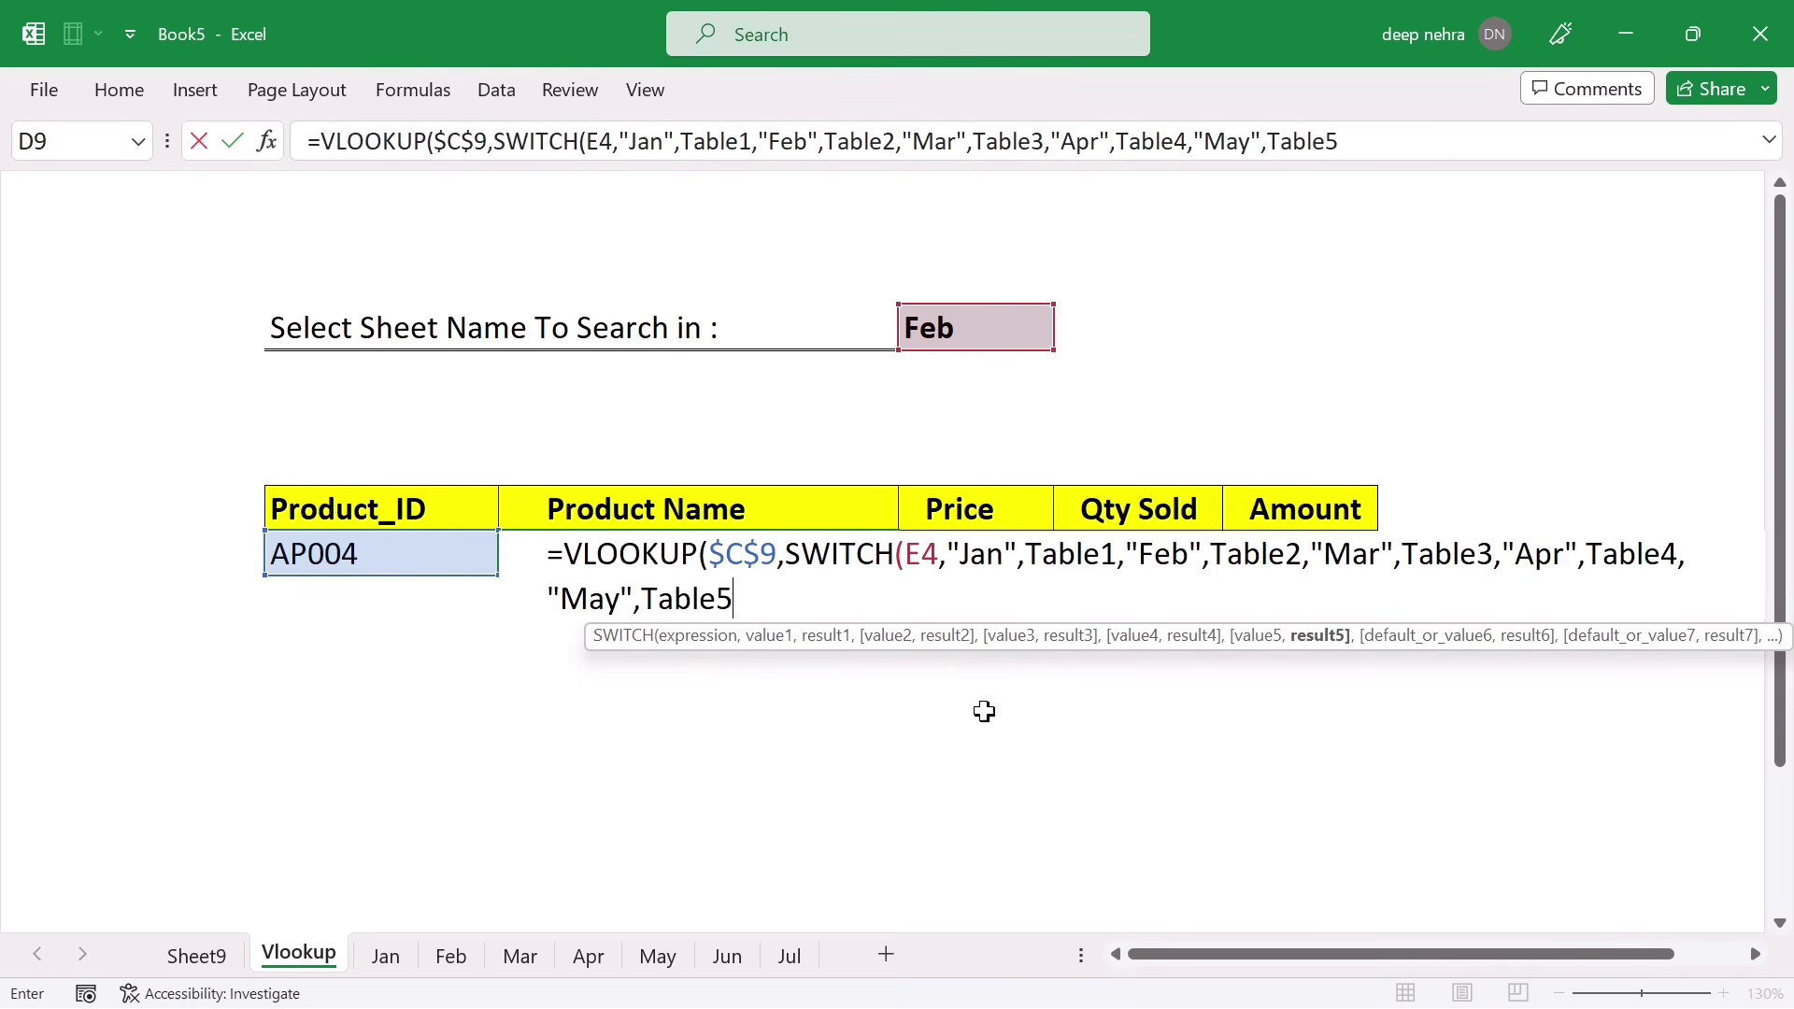
text(,)
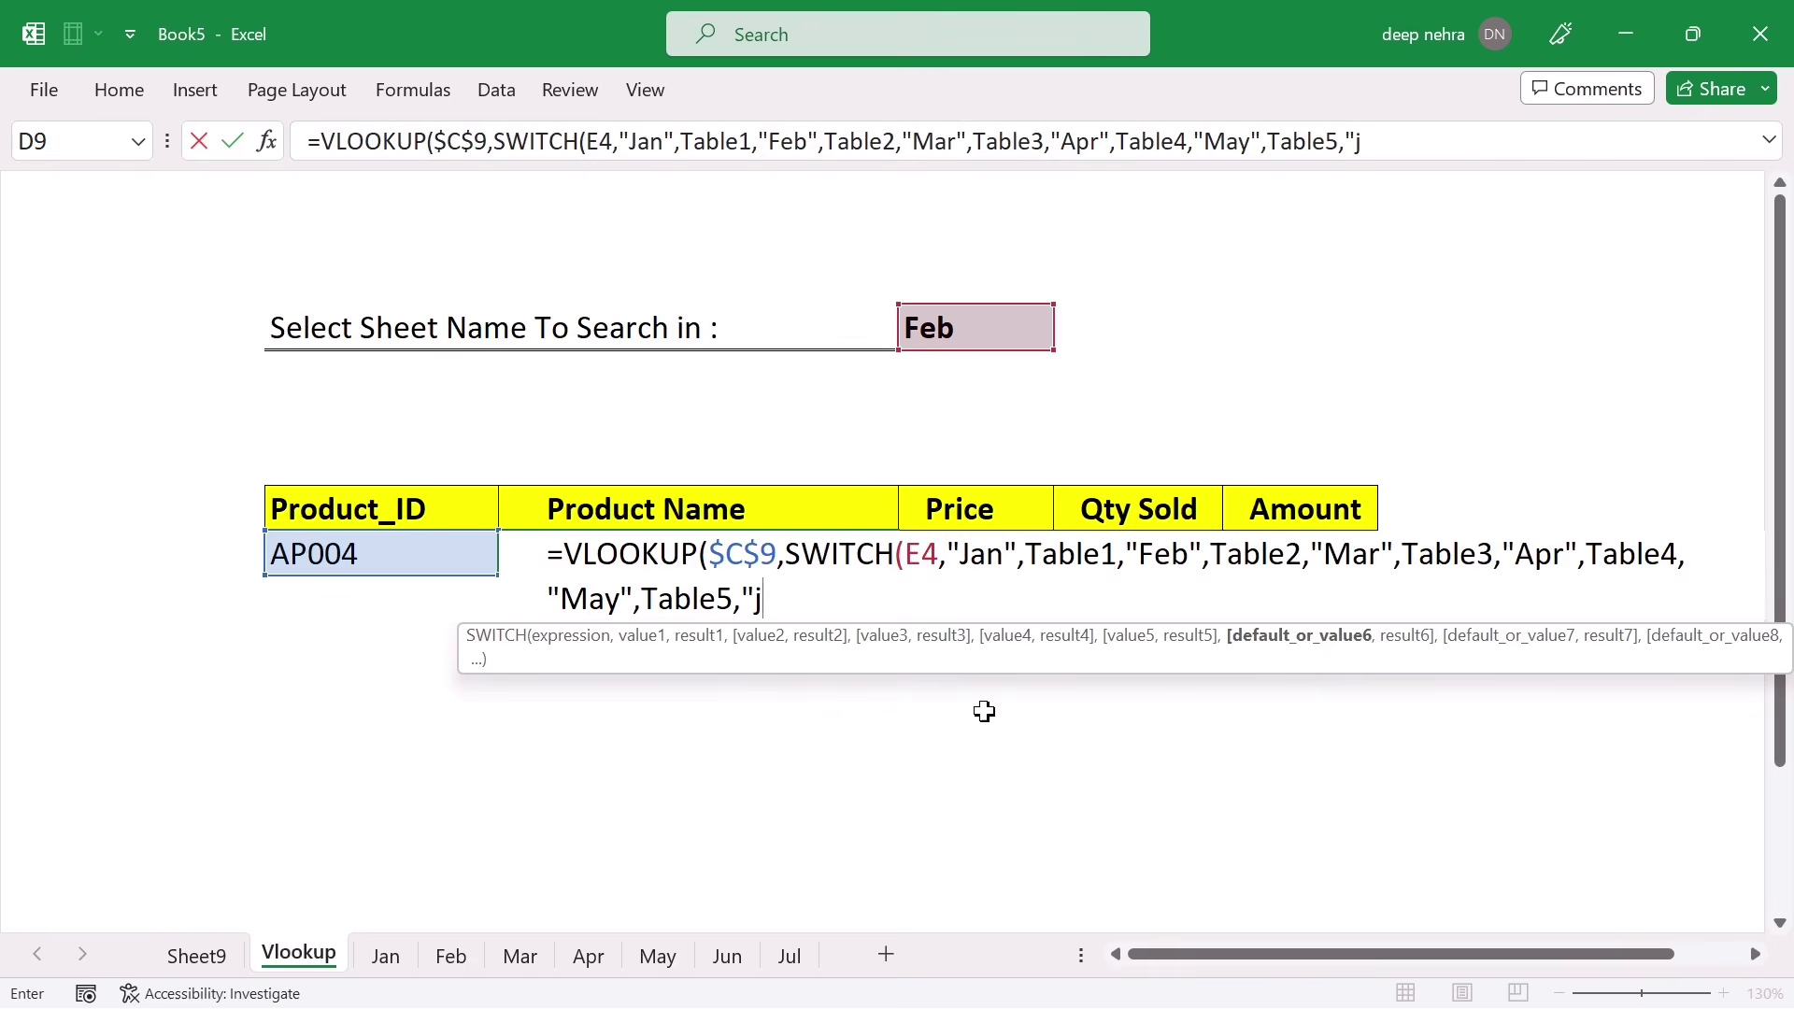
Add "Jun" with Table6 as the sixth value and result pair of the nested SWITCH
text("Jun",Tab)
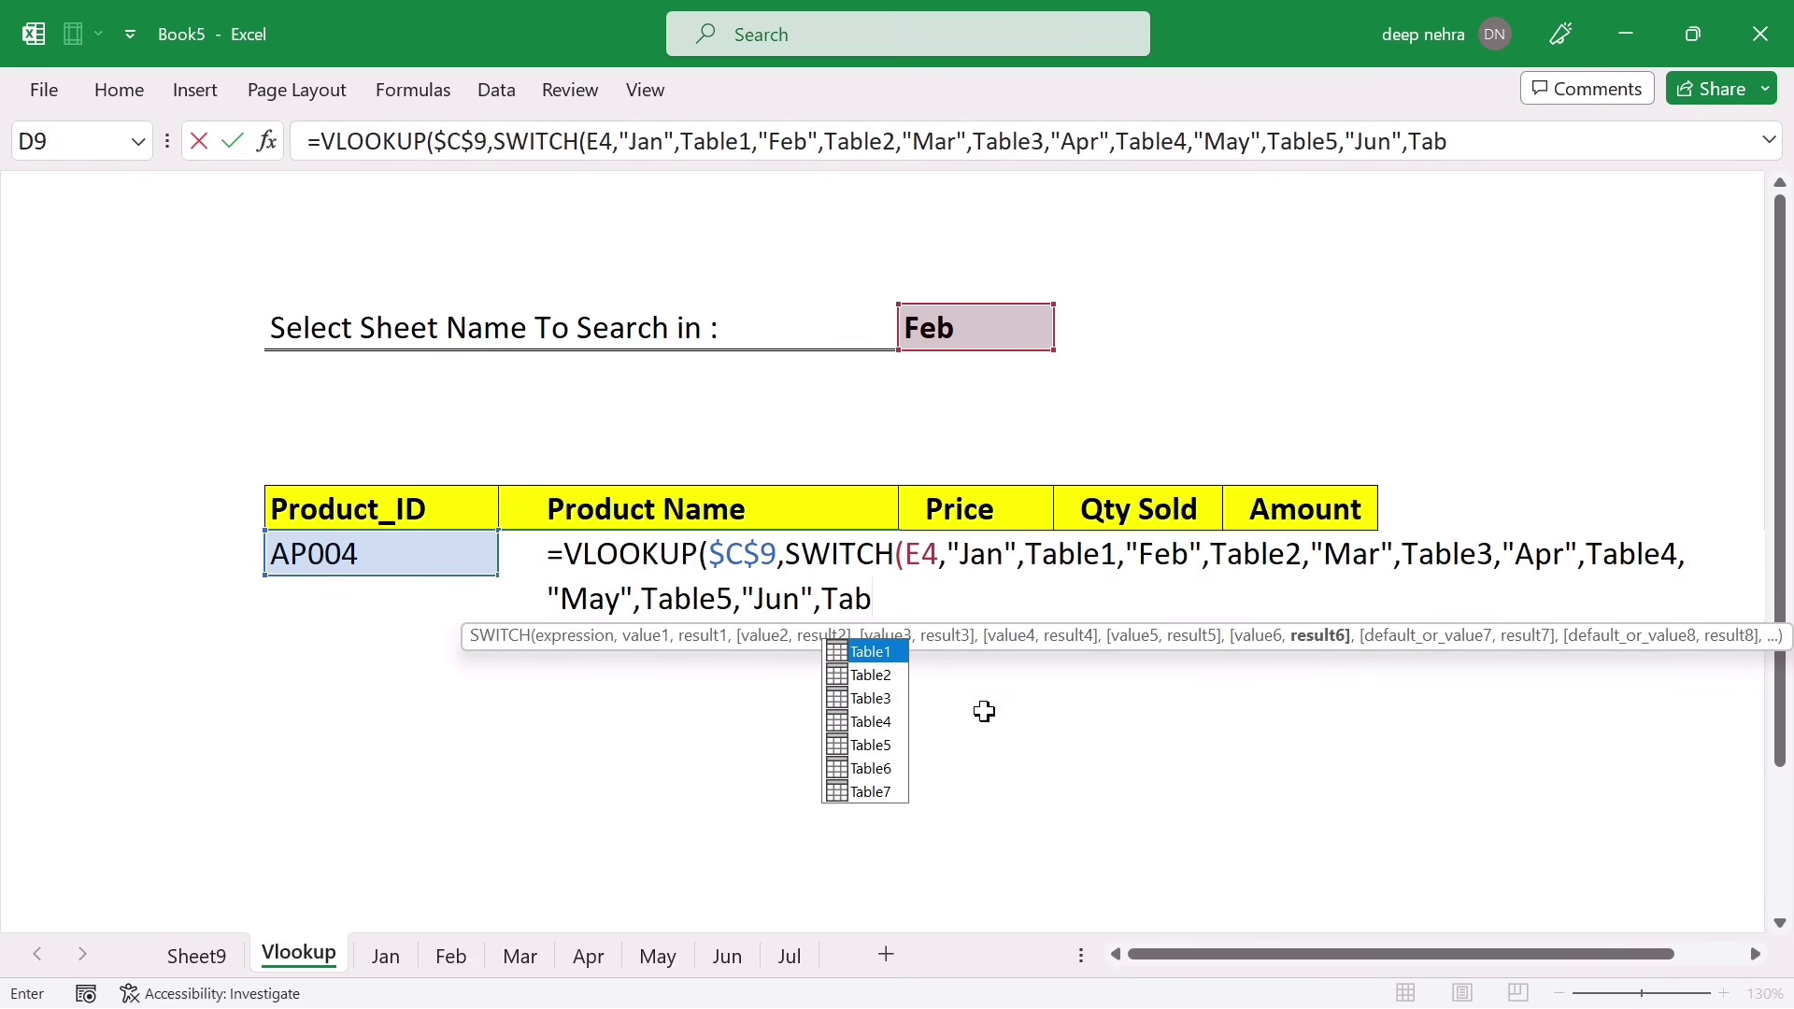
key(Down)
key(Down)
key(Down)
key(Down)
key(Down)
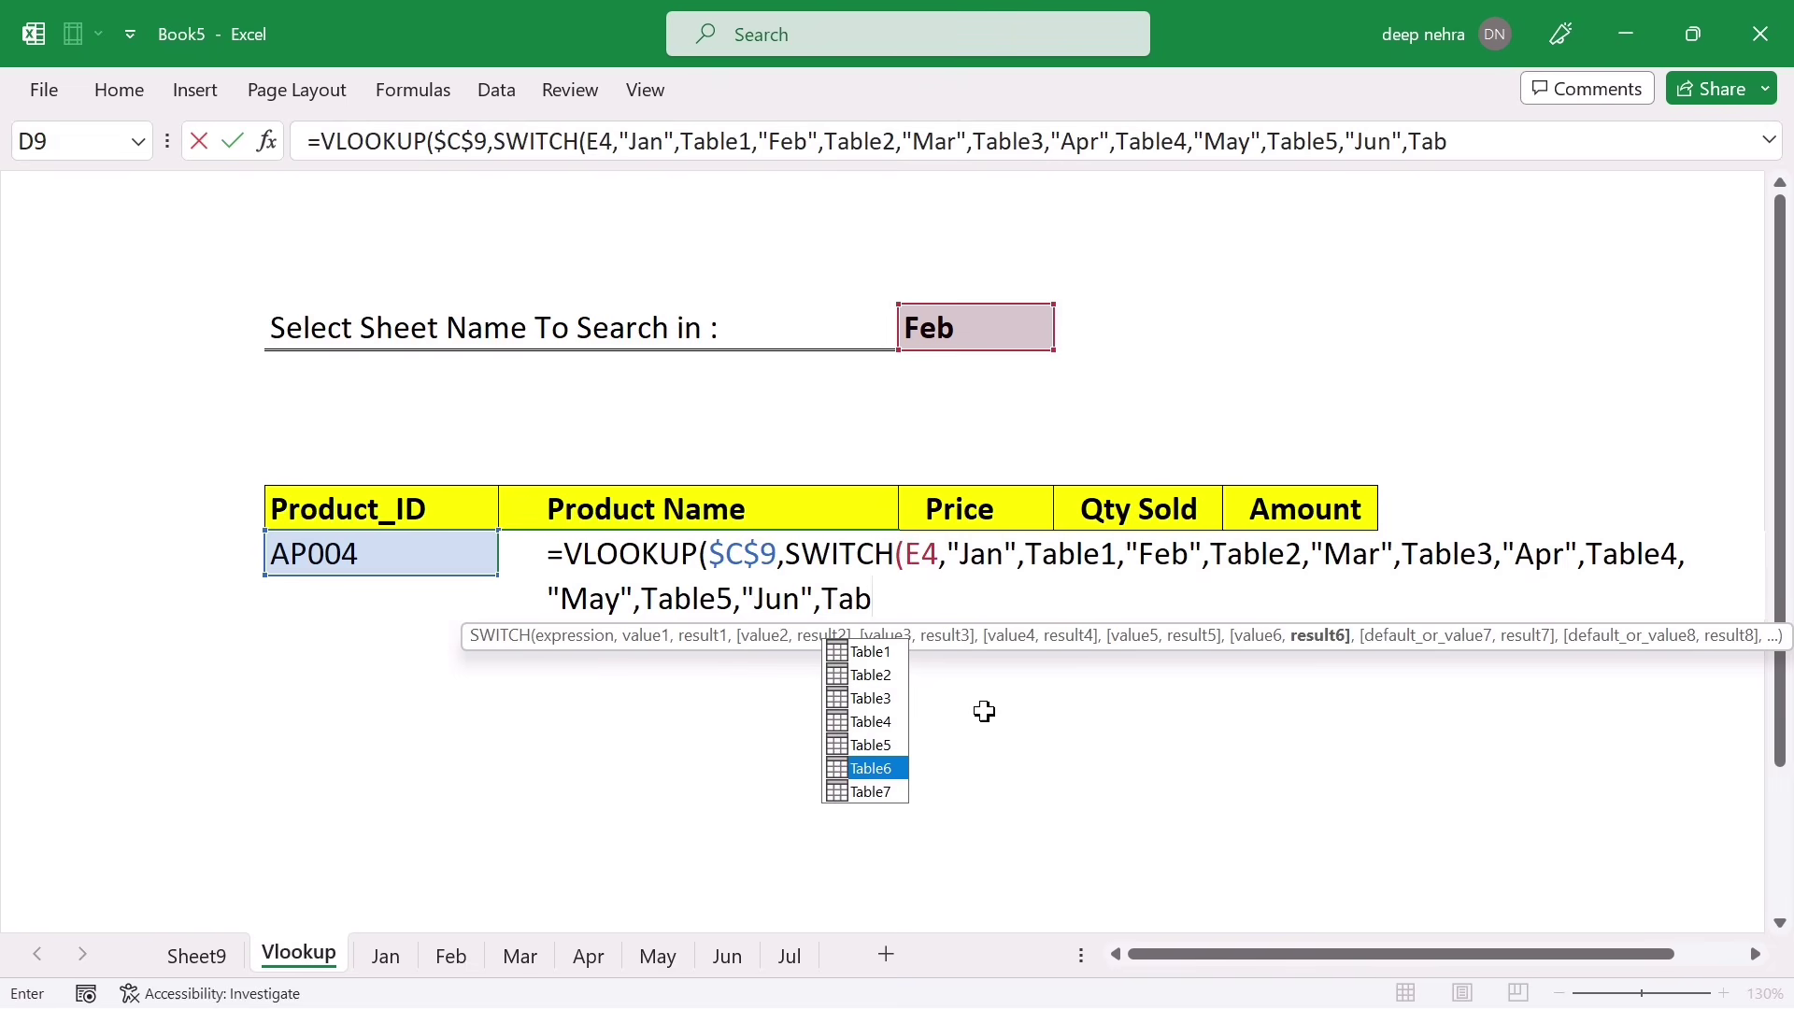
key(Tab)
text(,)
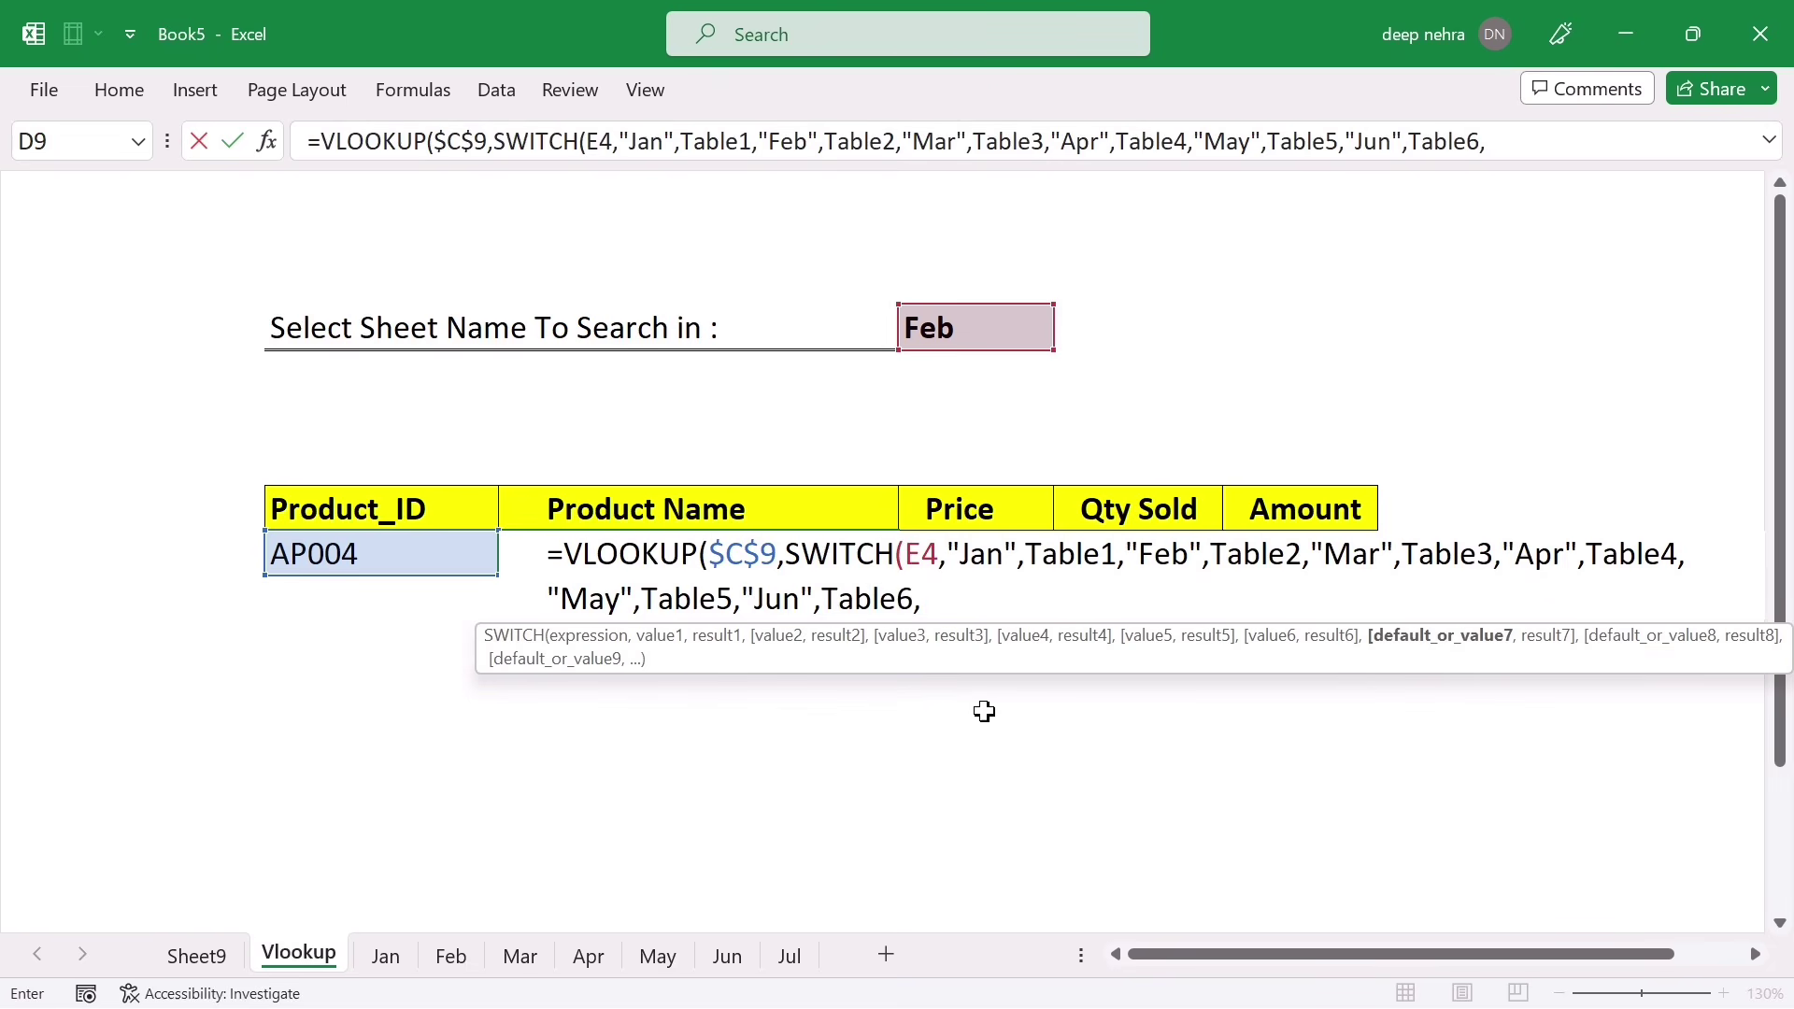
Add "Jul" with Table7 as the seventh value and result pair and close the nested SWITCH
text("Ju)
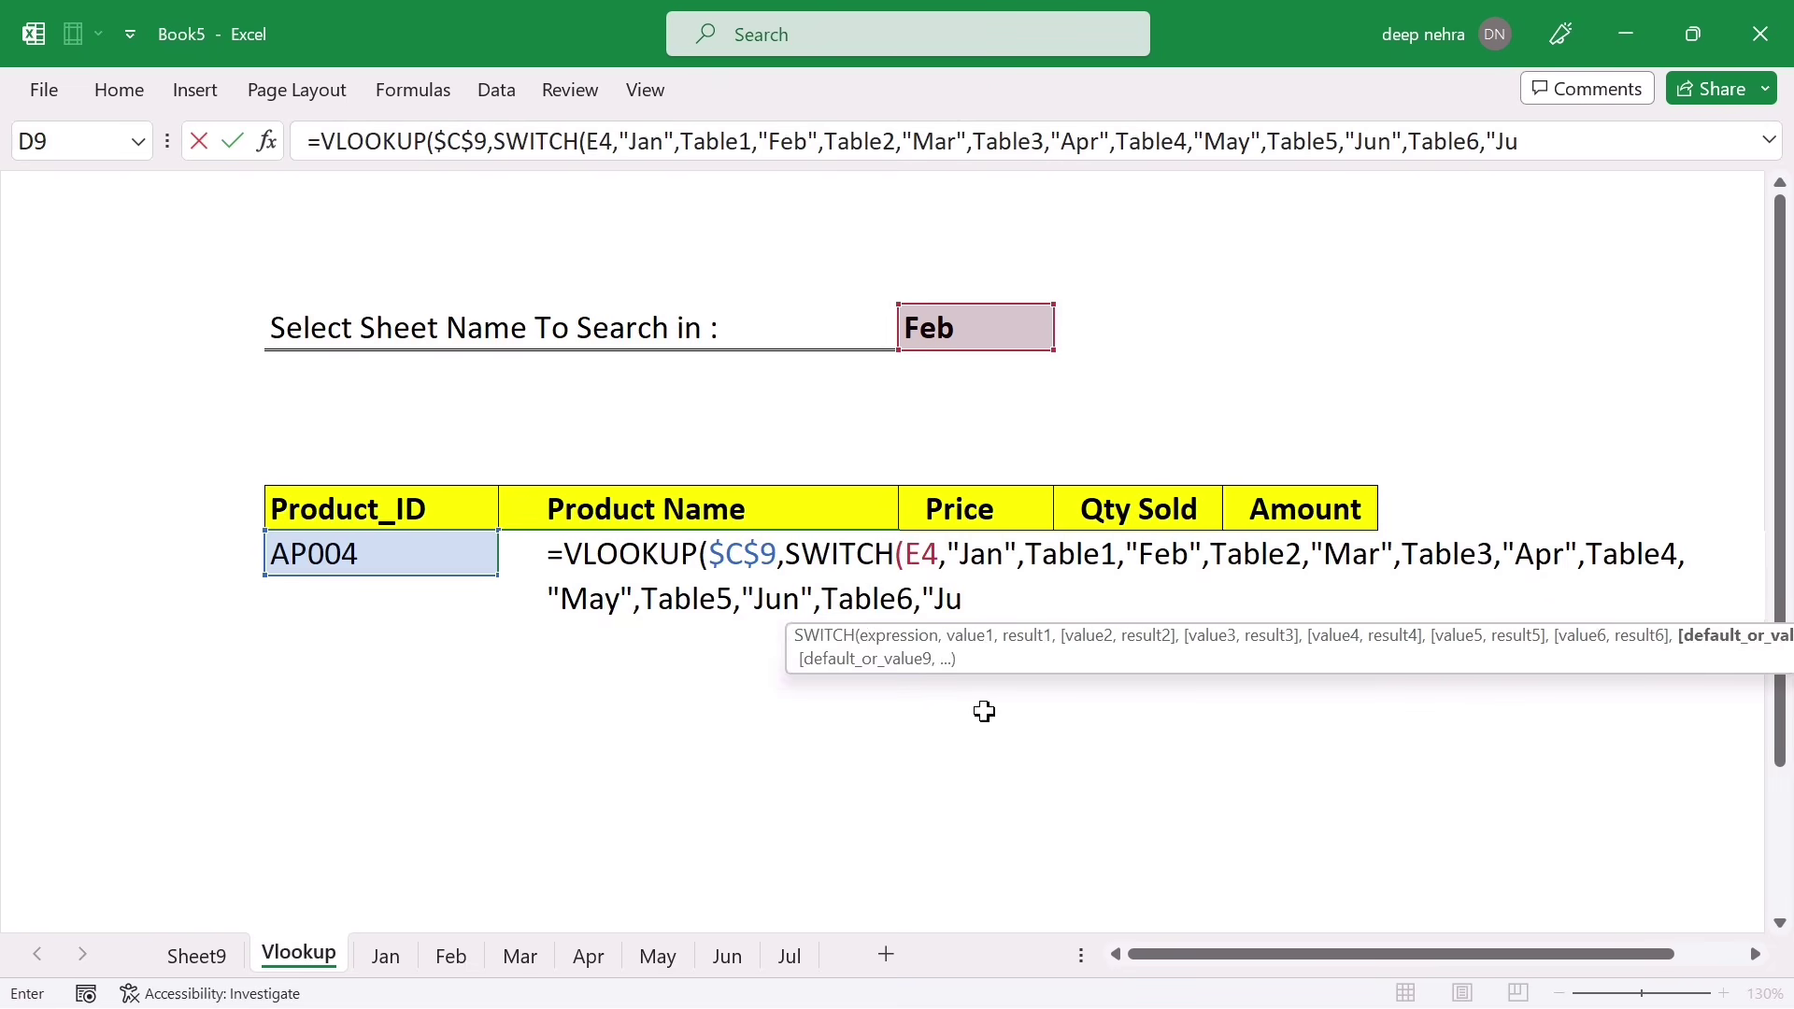
text(l",)
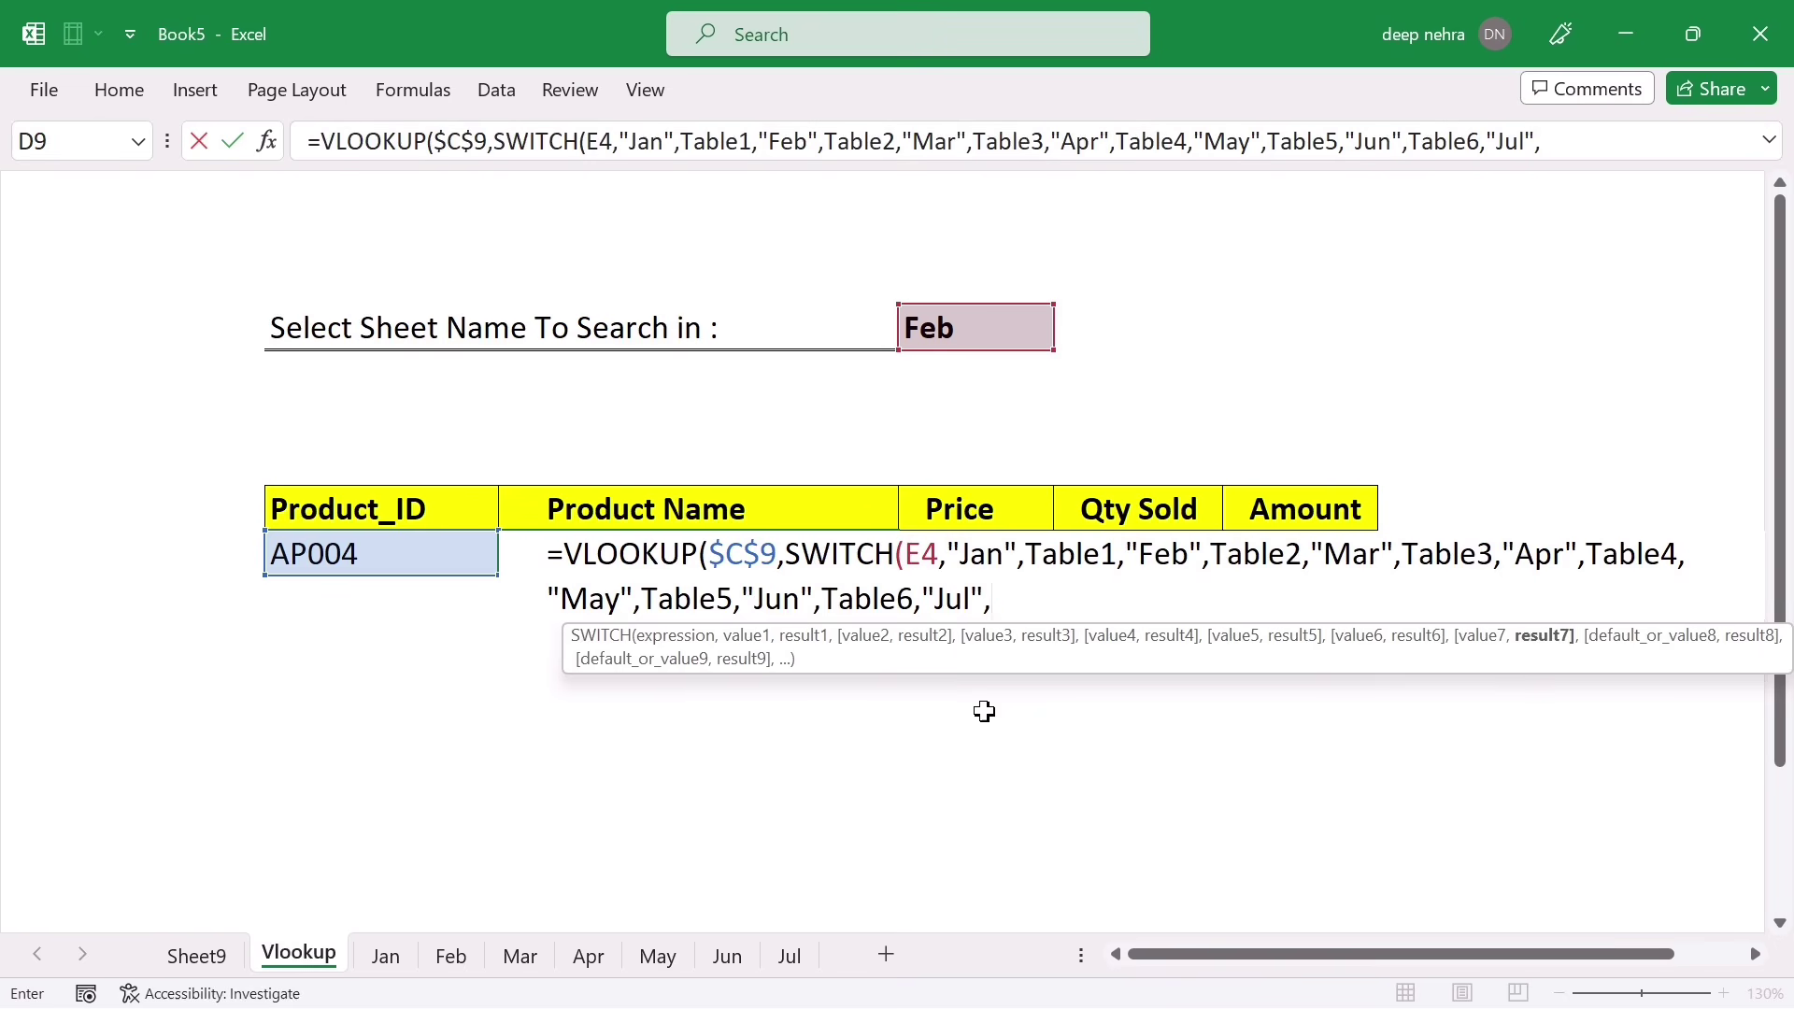
text(tab)
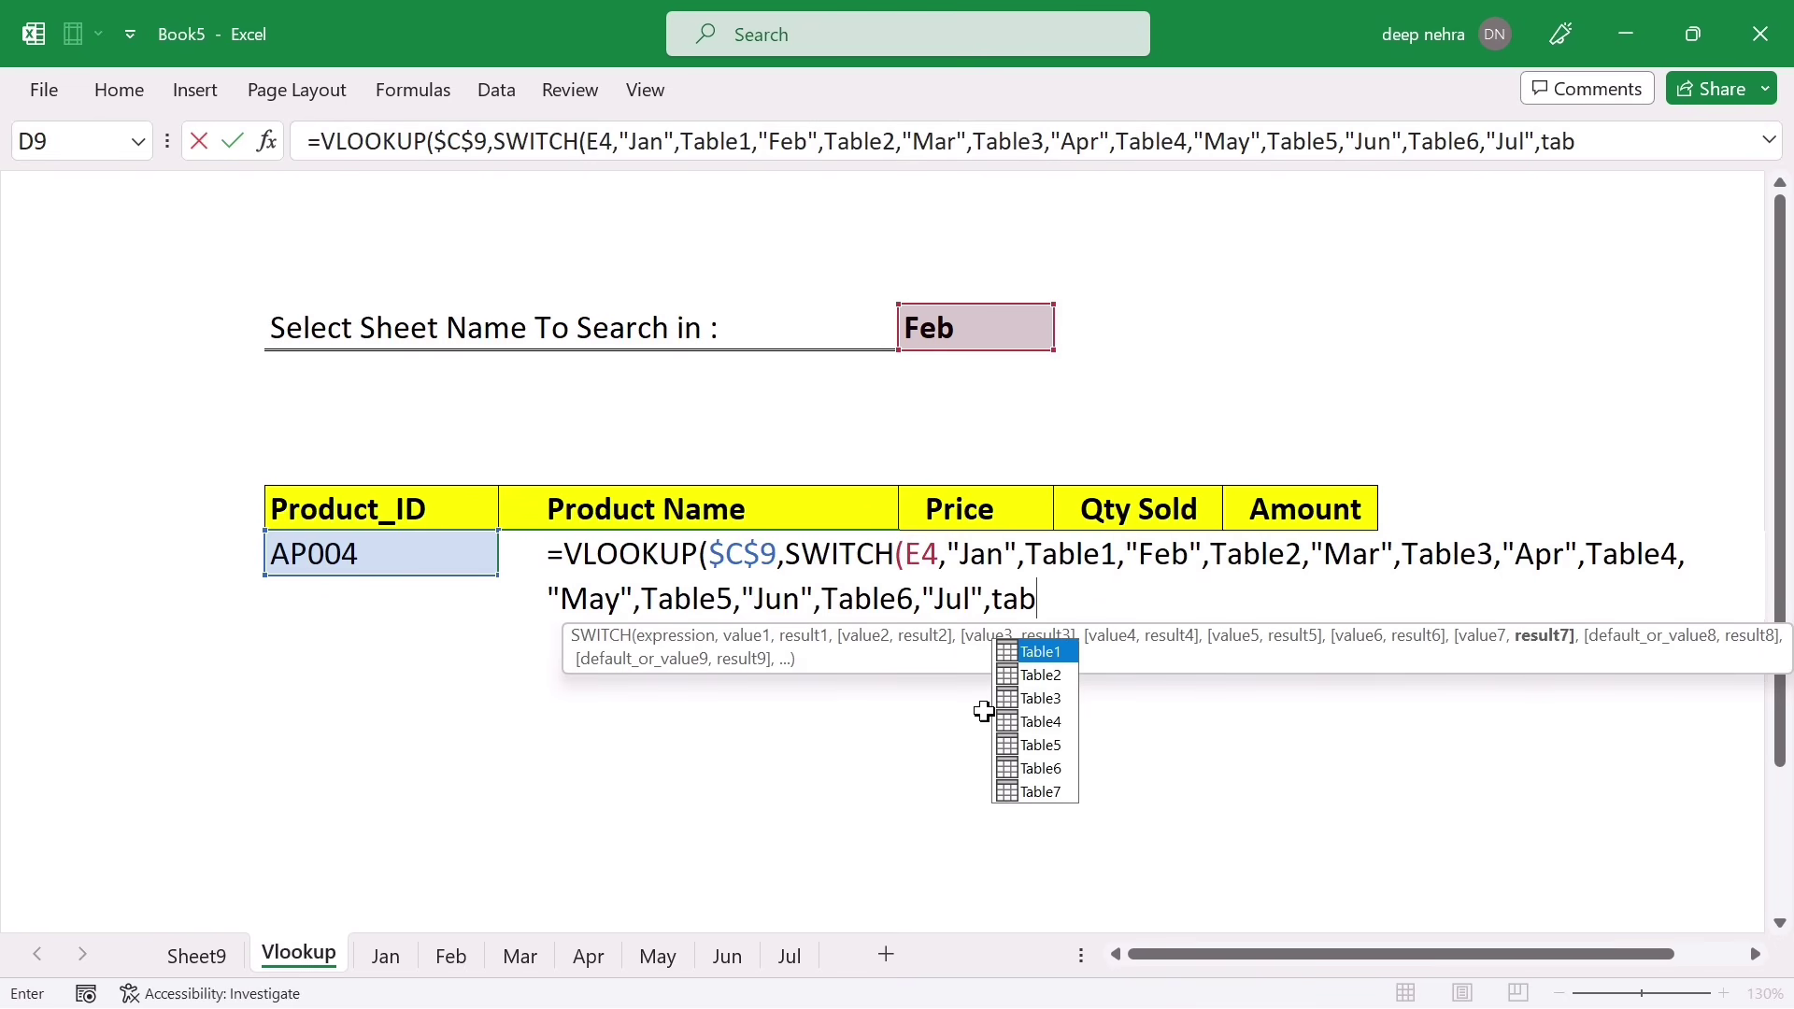
key(Down)
key(Down)
key(Down)
key(Down)
key(Down)
key(Down)
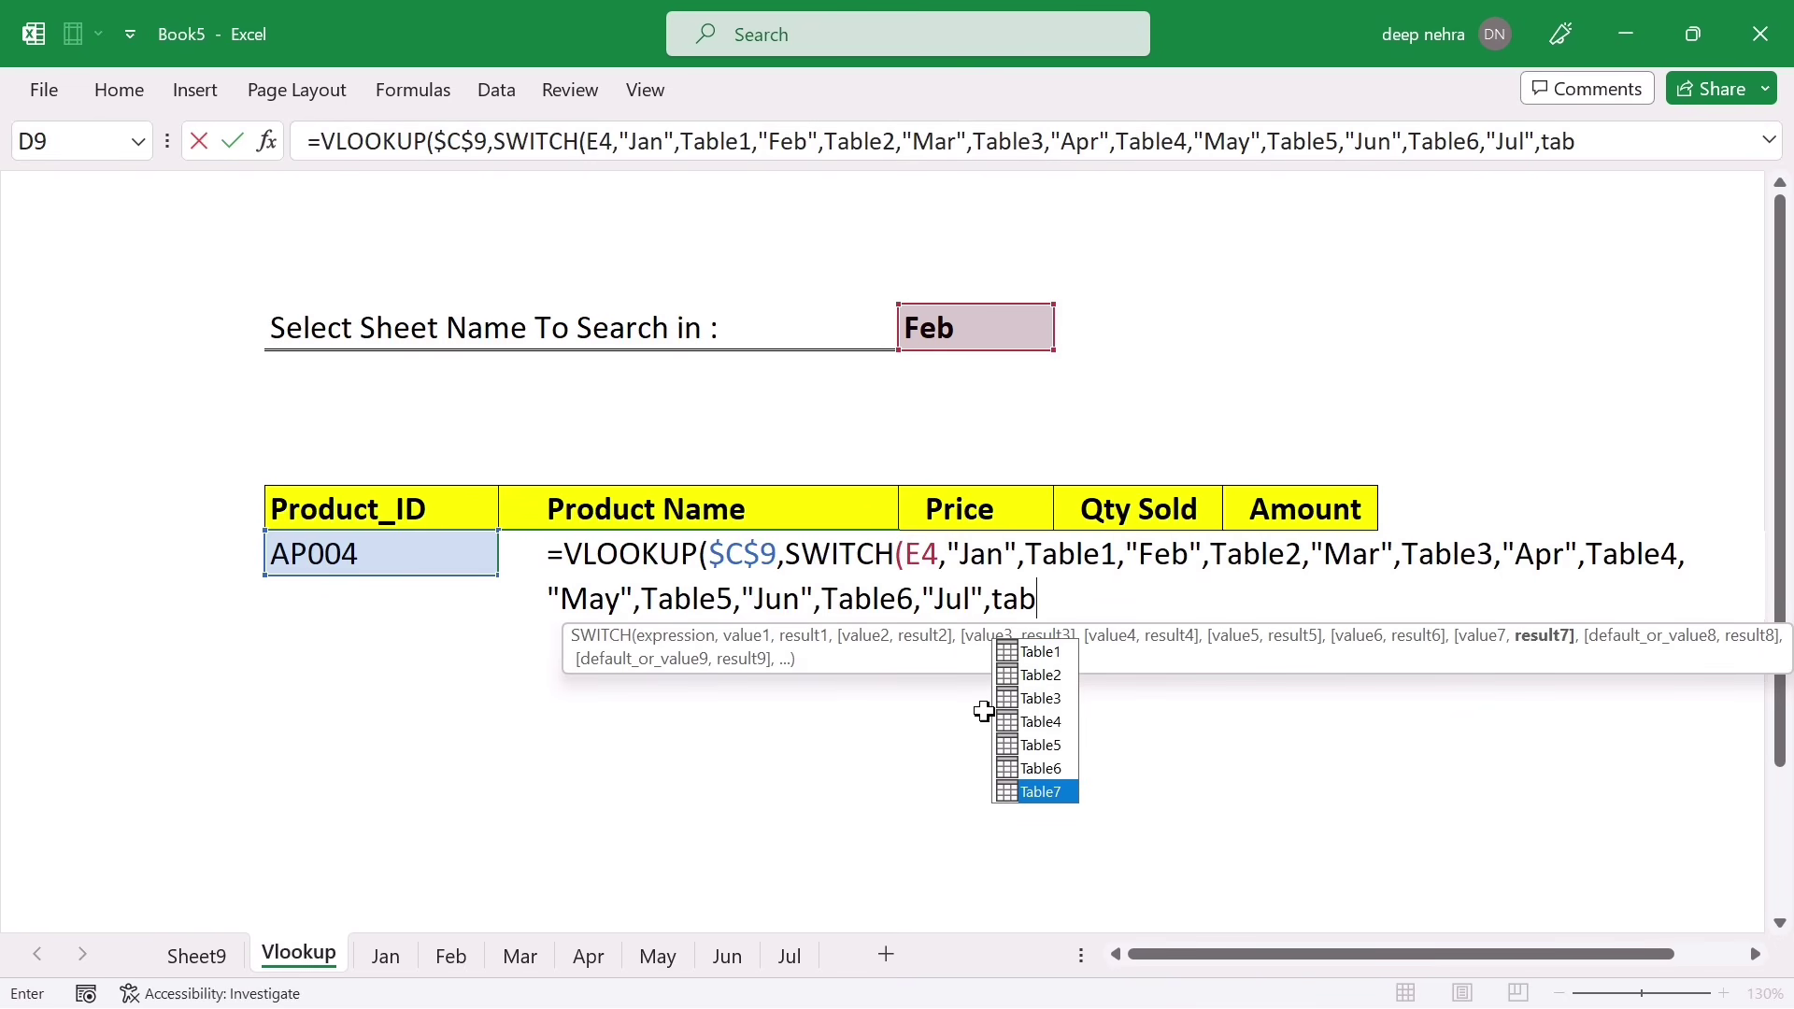
key(Tab)
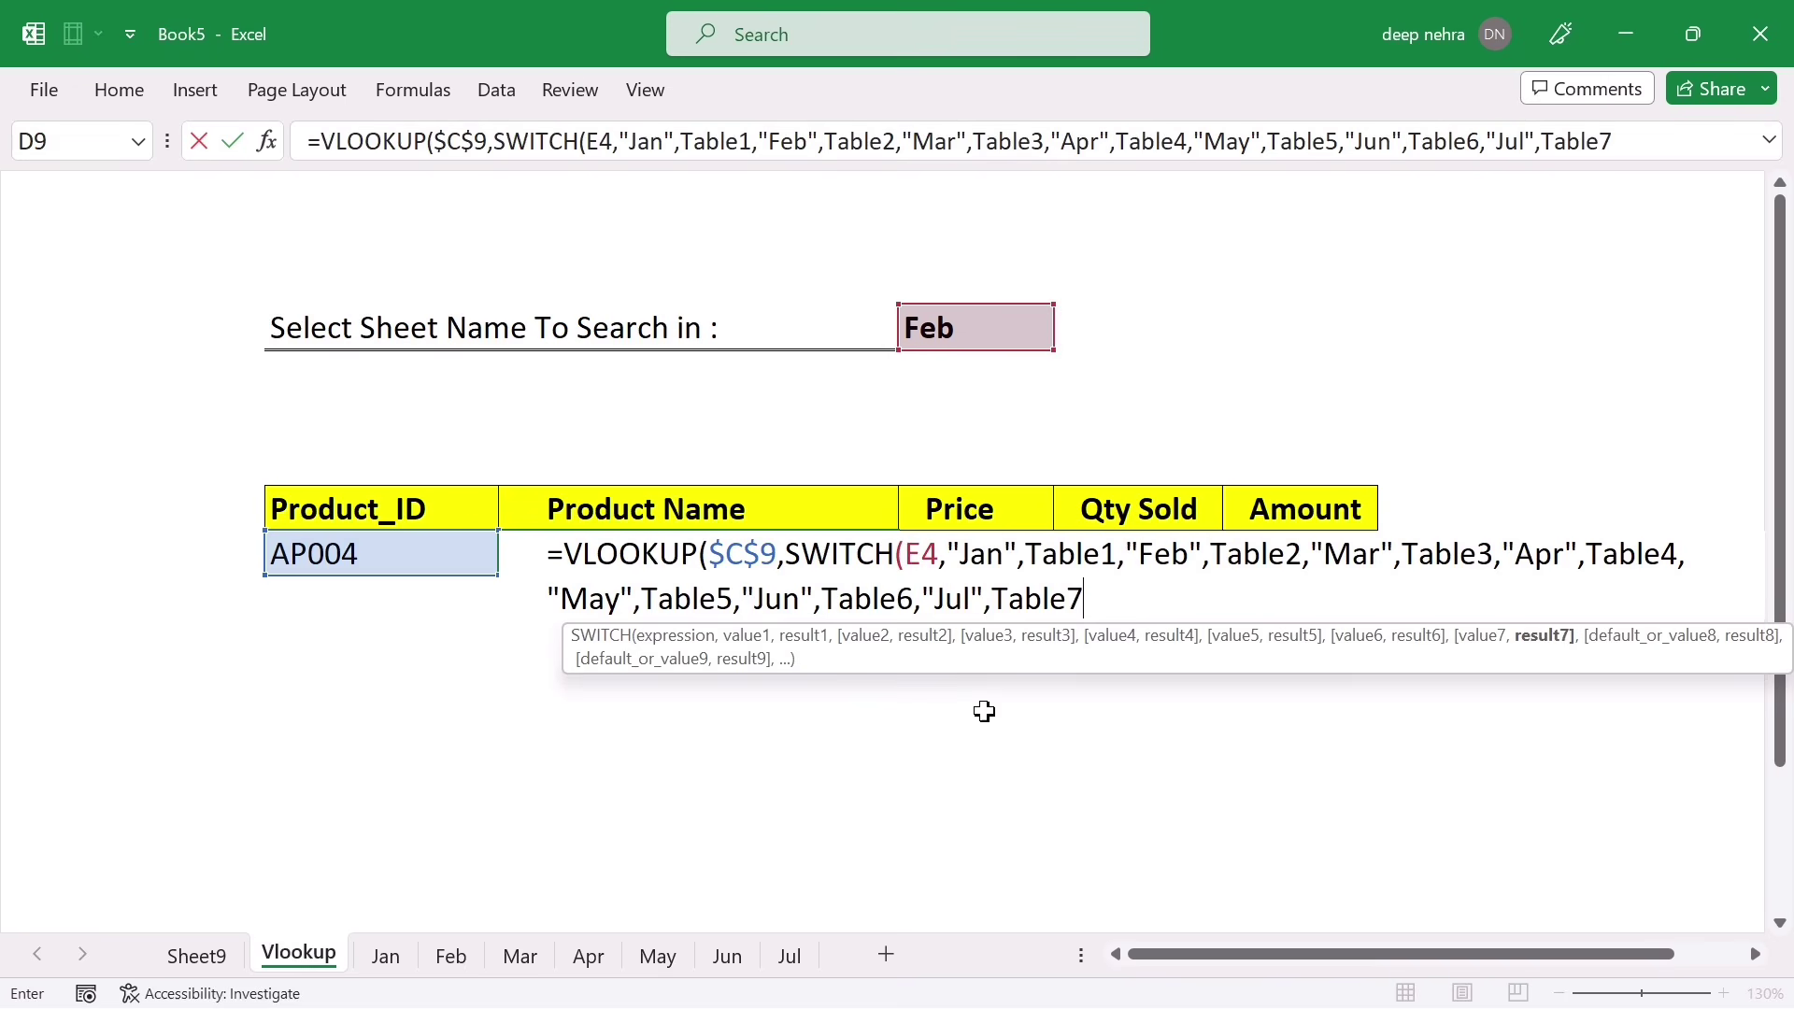
text())
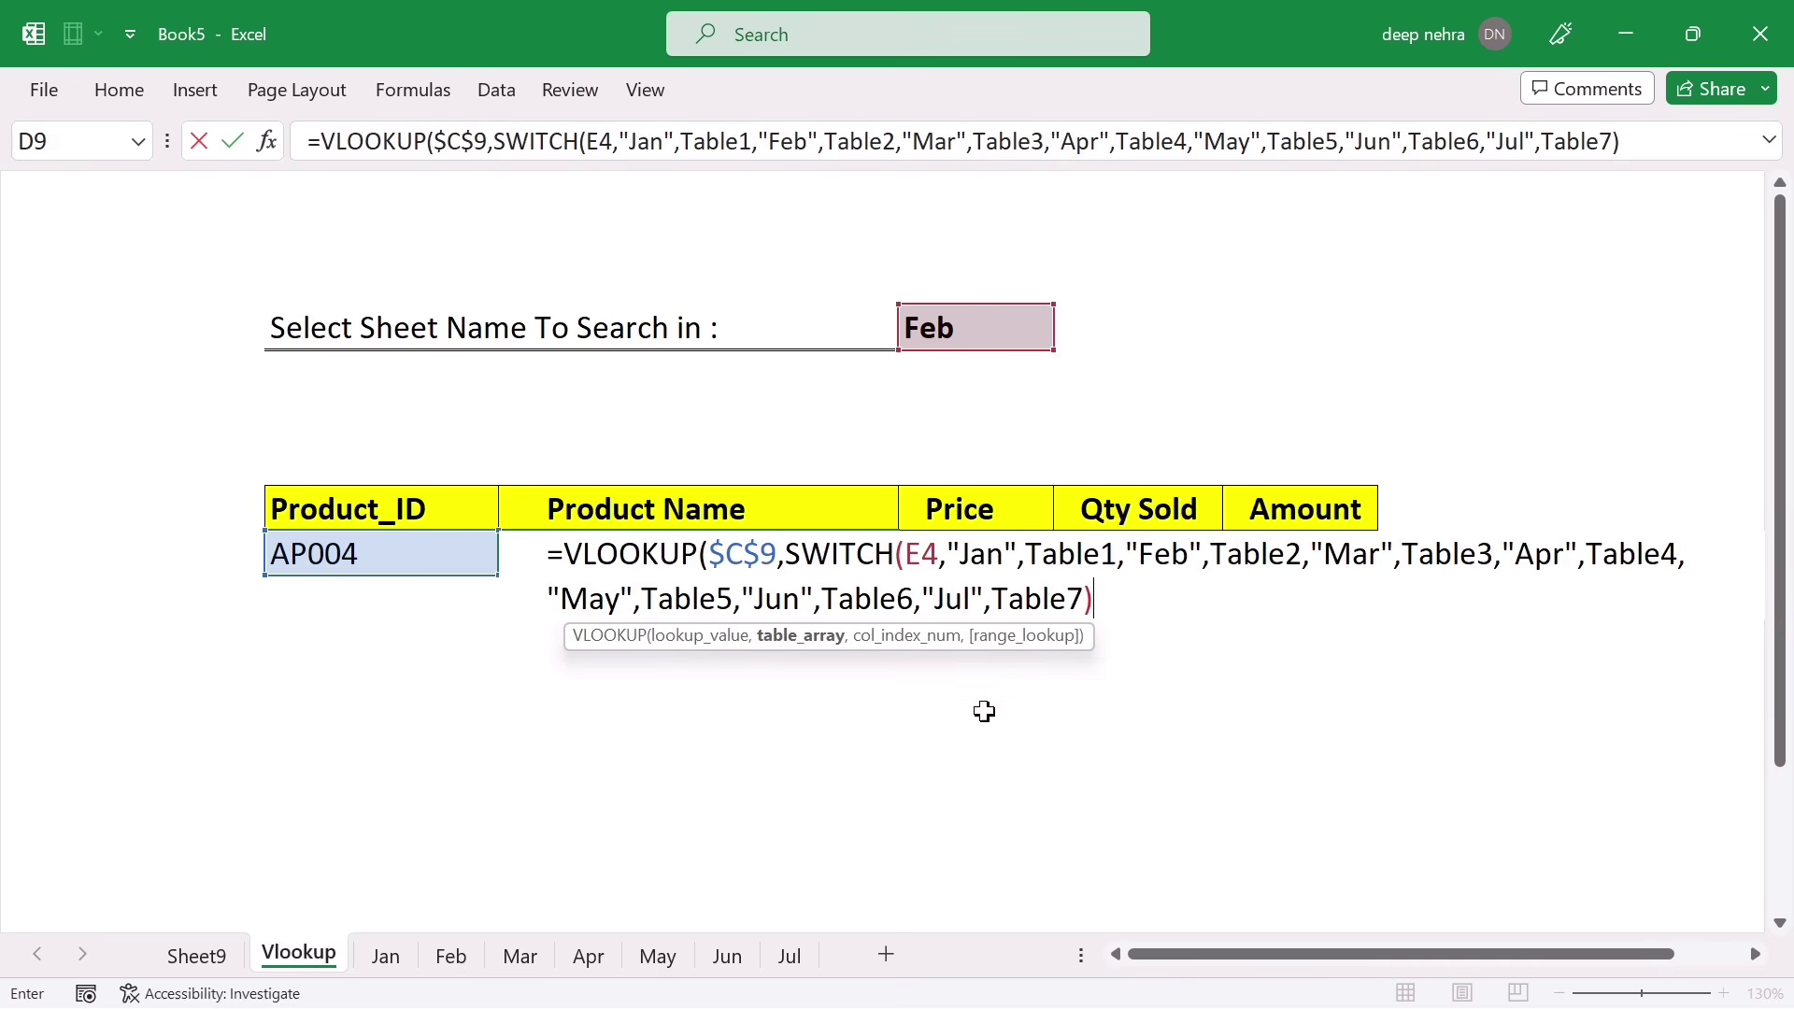
Complete the VLOOKUP in D9 with column index 2 and exact match 0, and enter the formula
text(,)
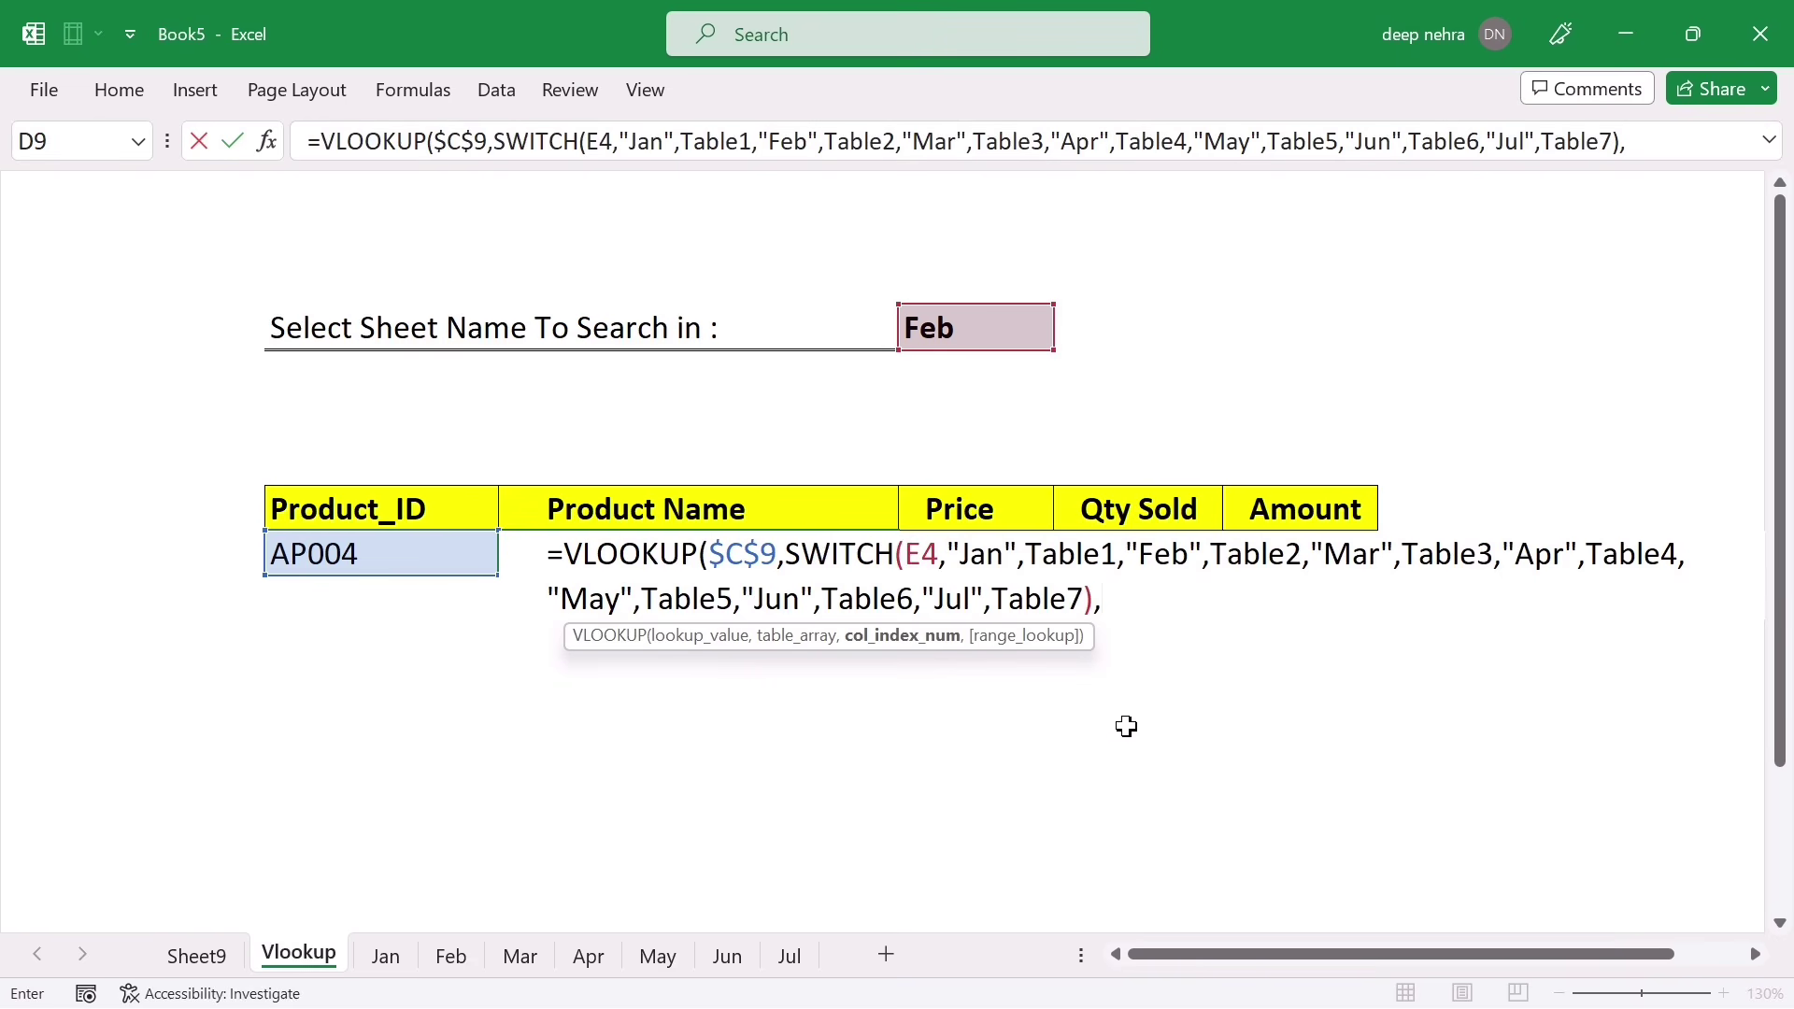
text(2,)
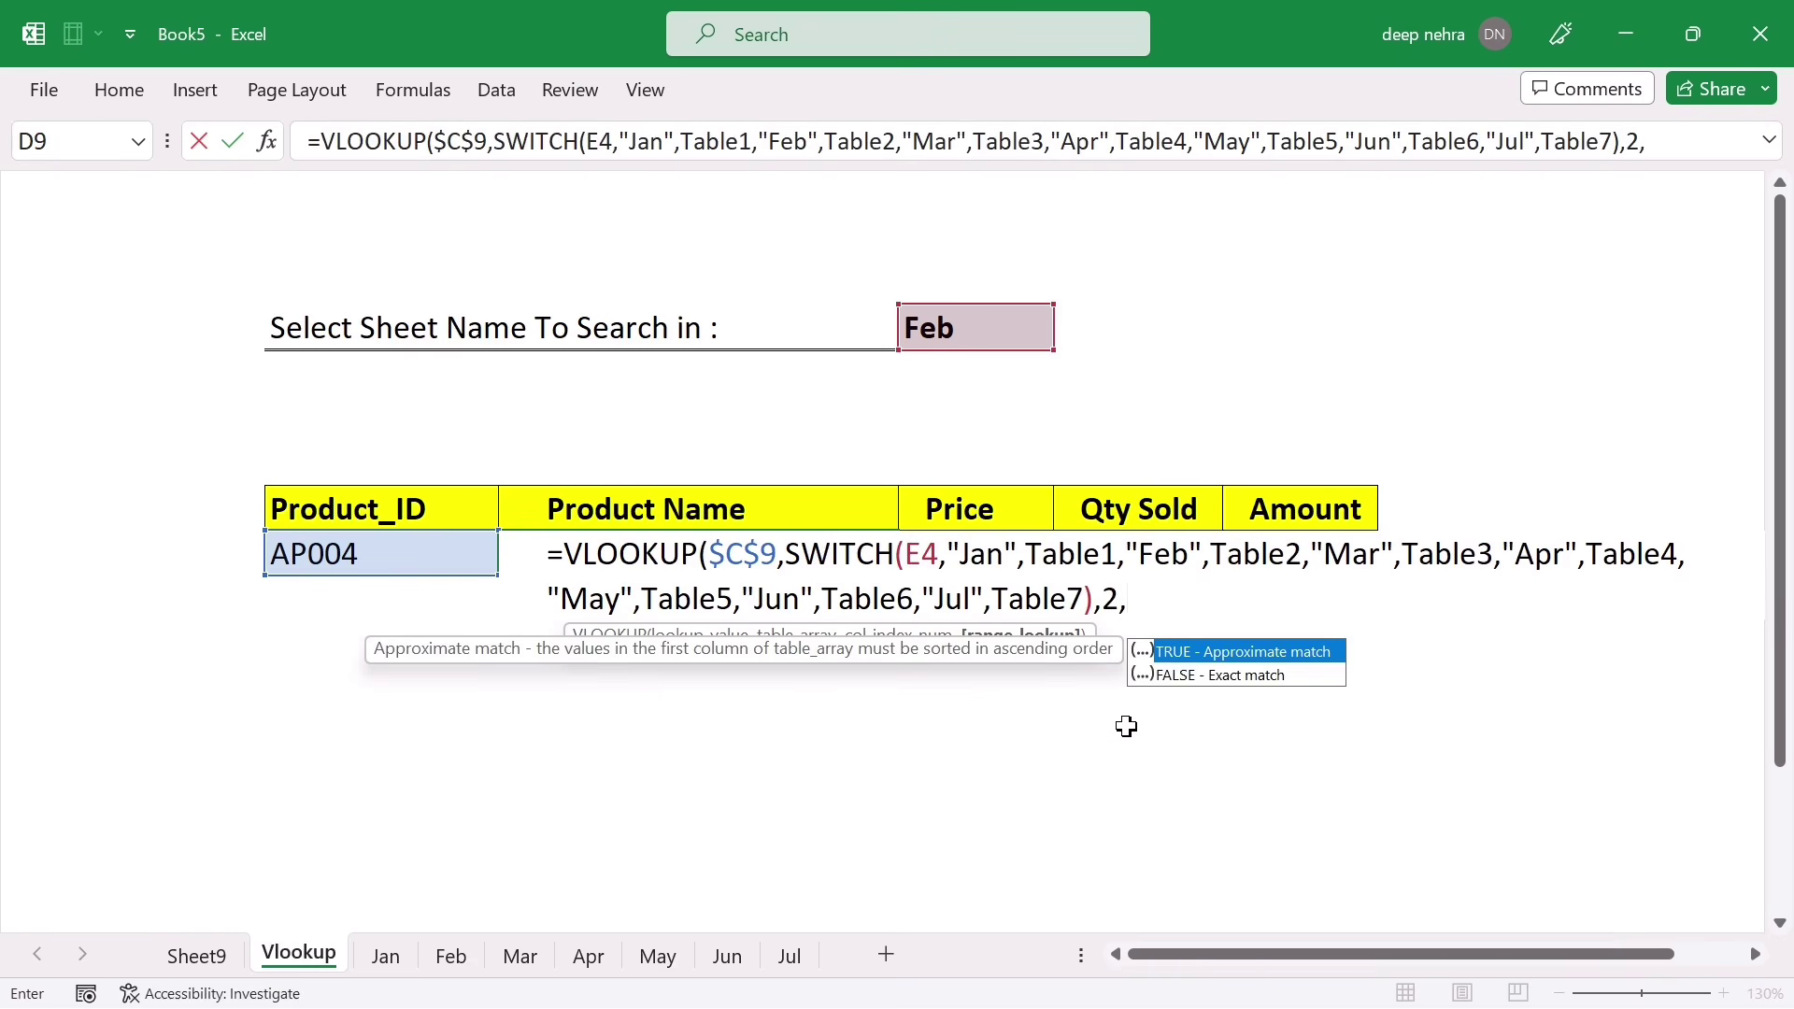
text(0))
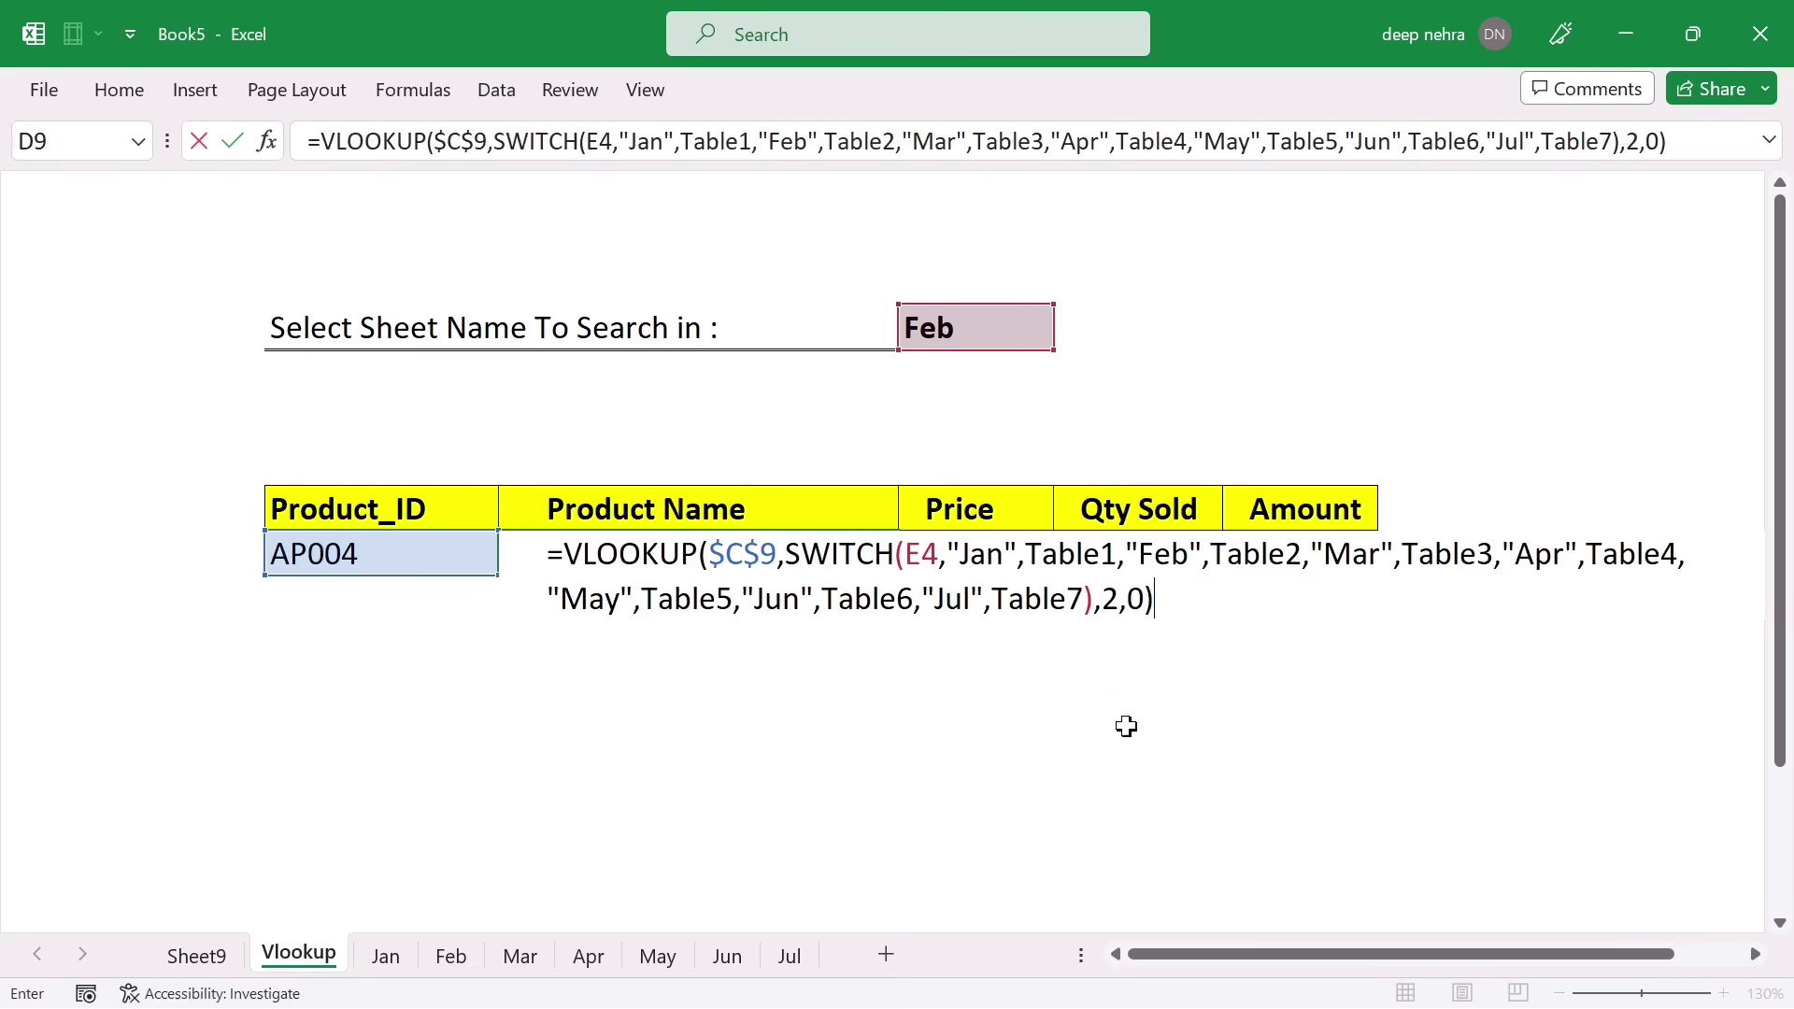
key(Return)
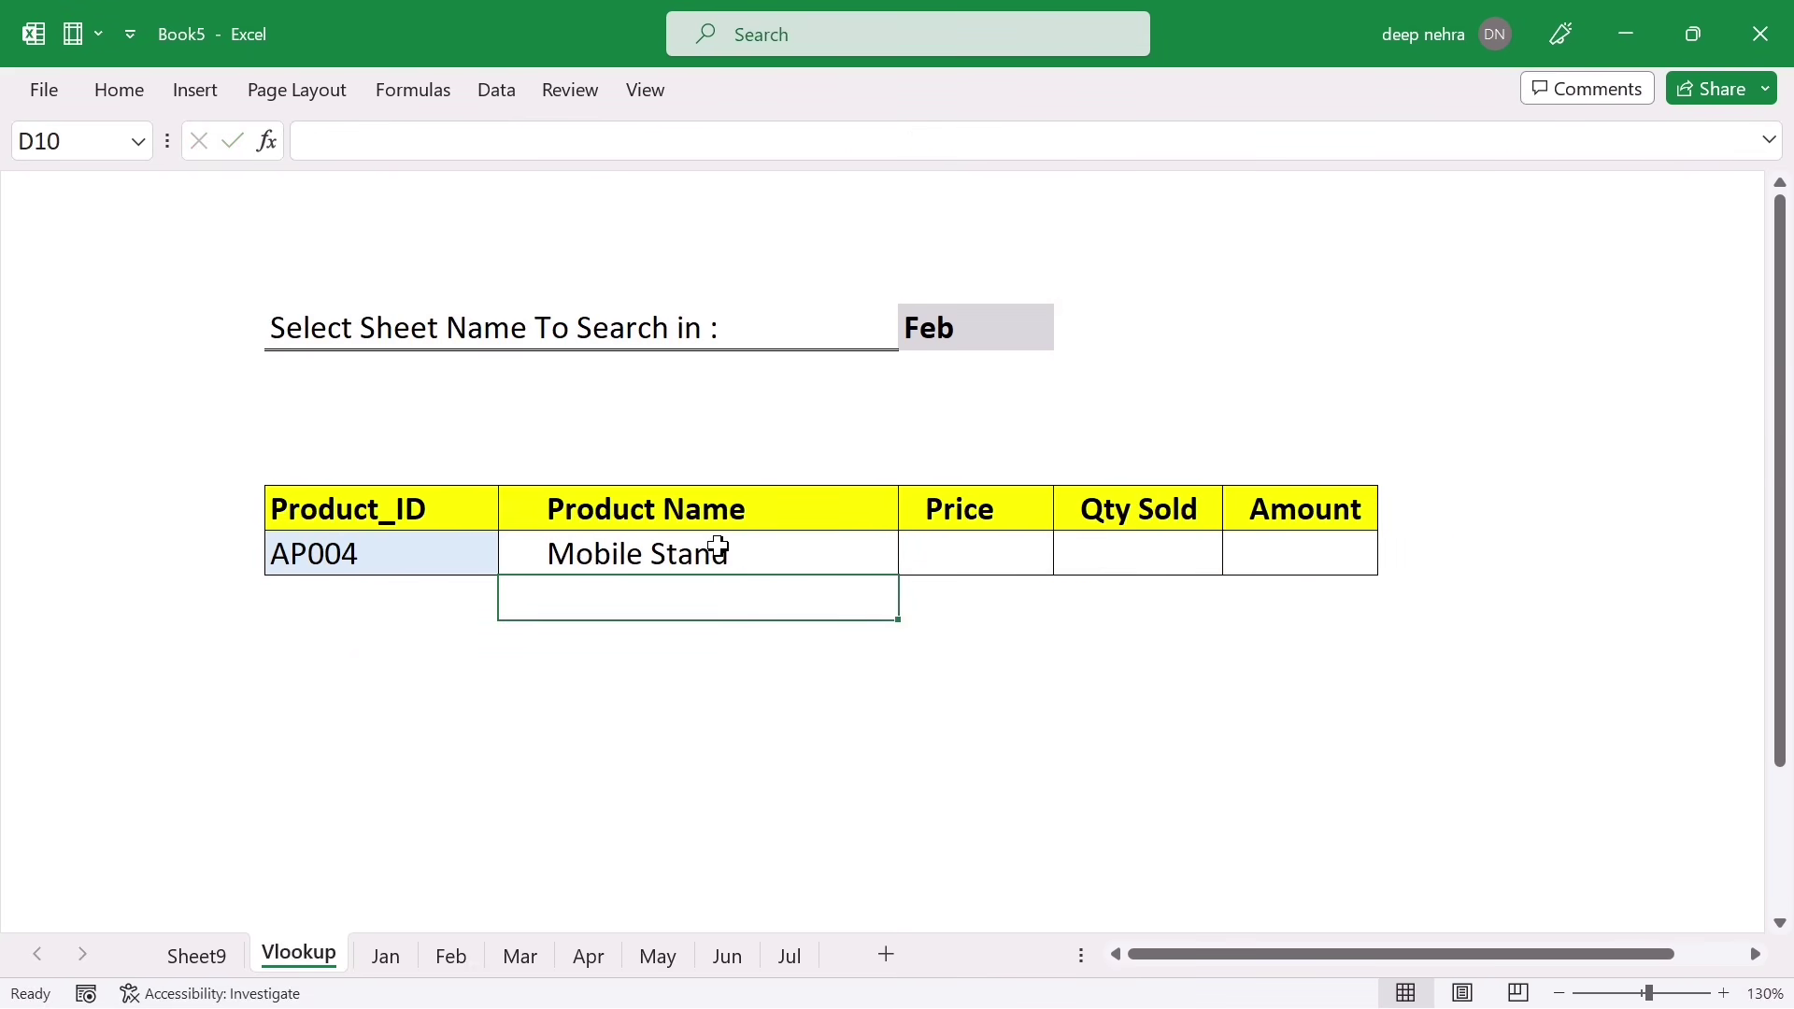
click(753, 550)
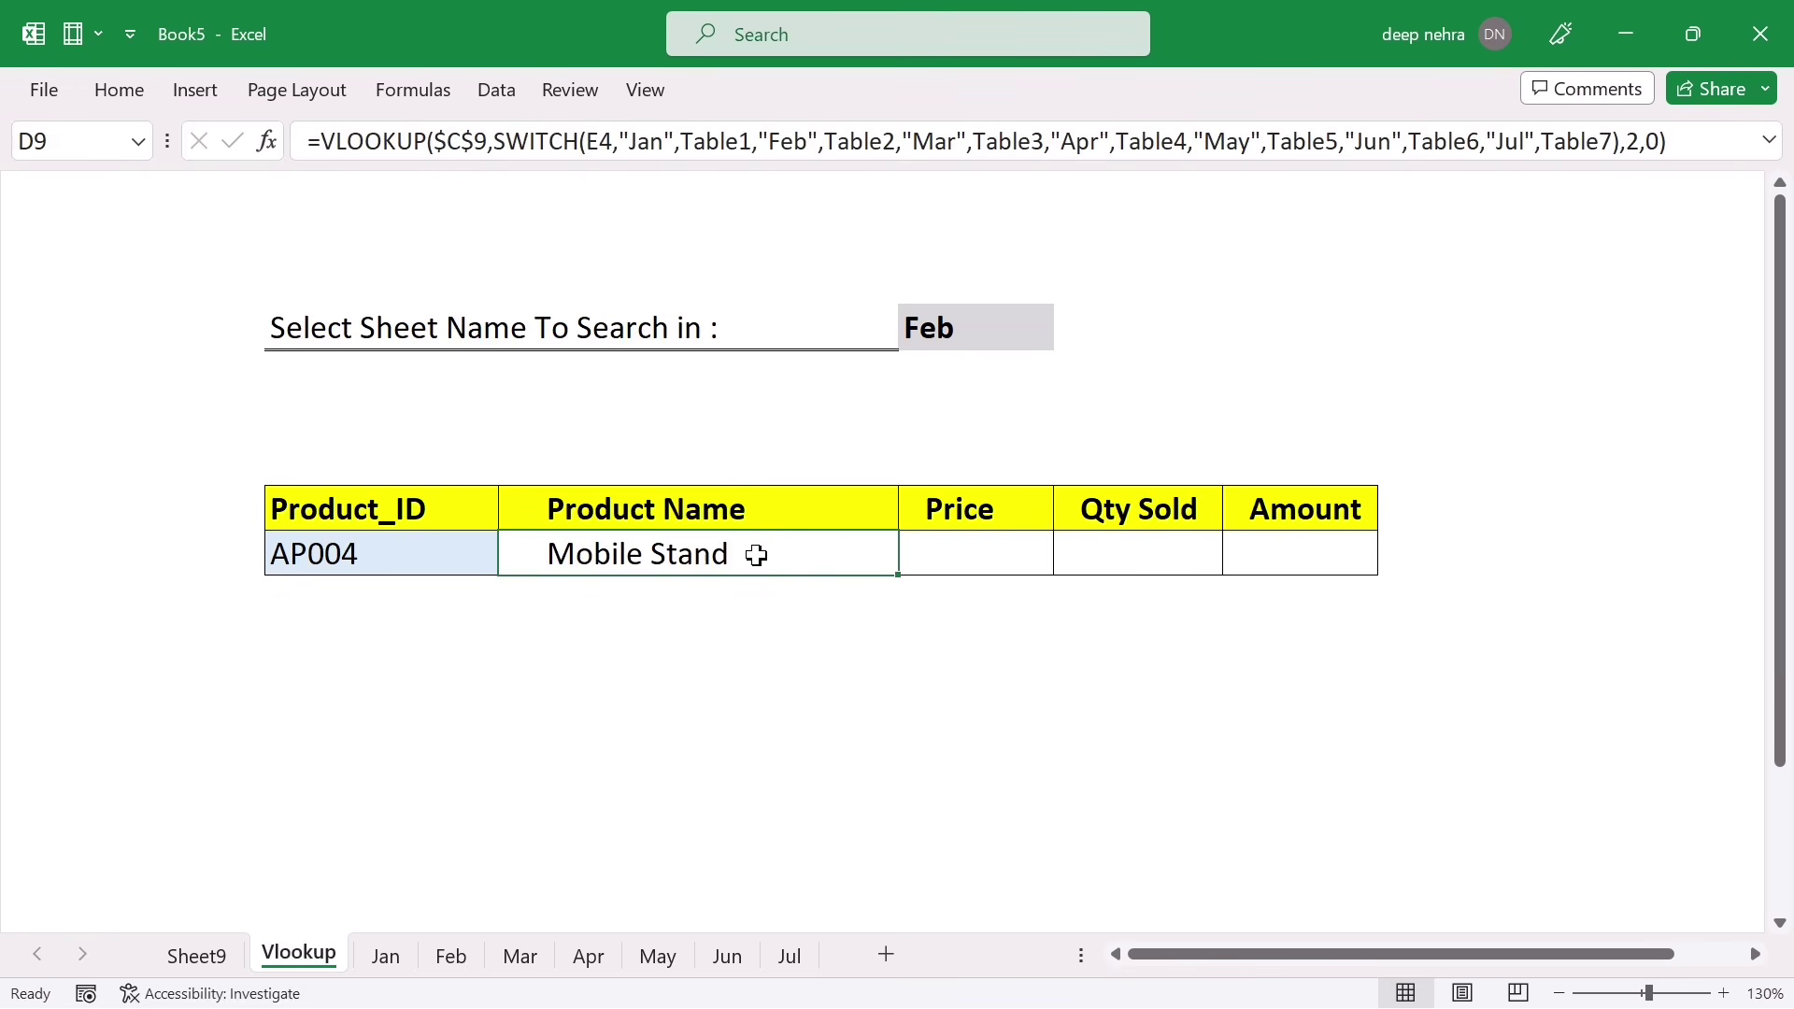
key(ctrl+c)
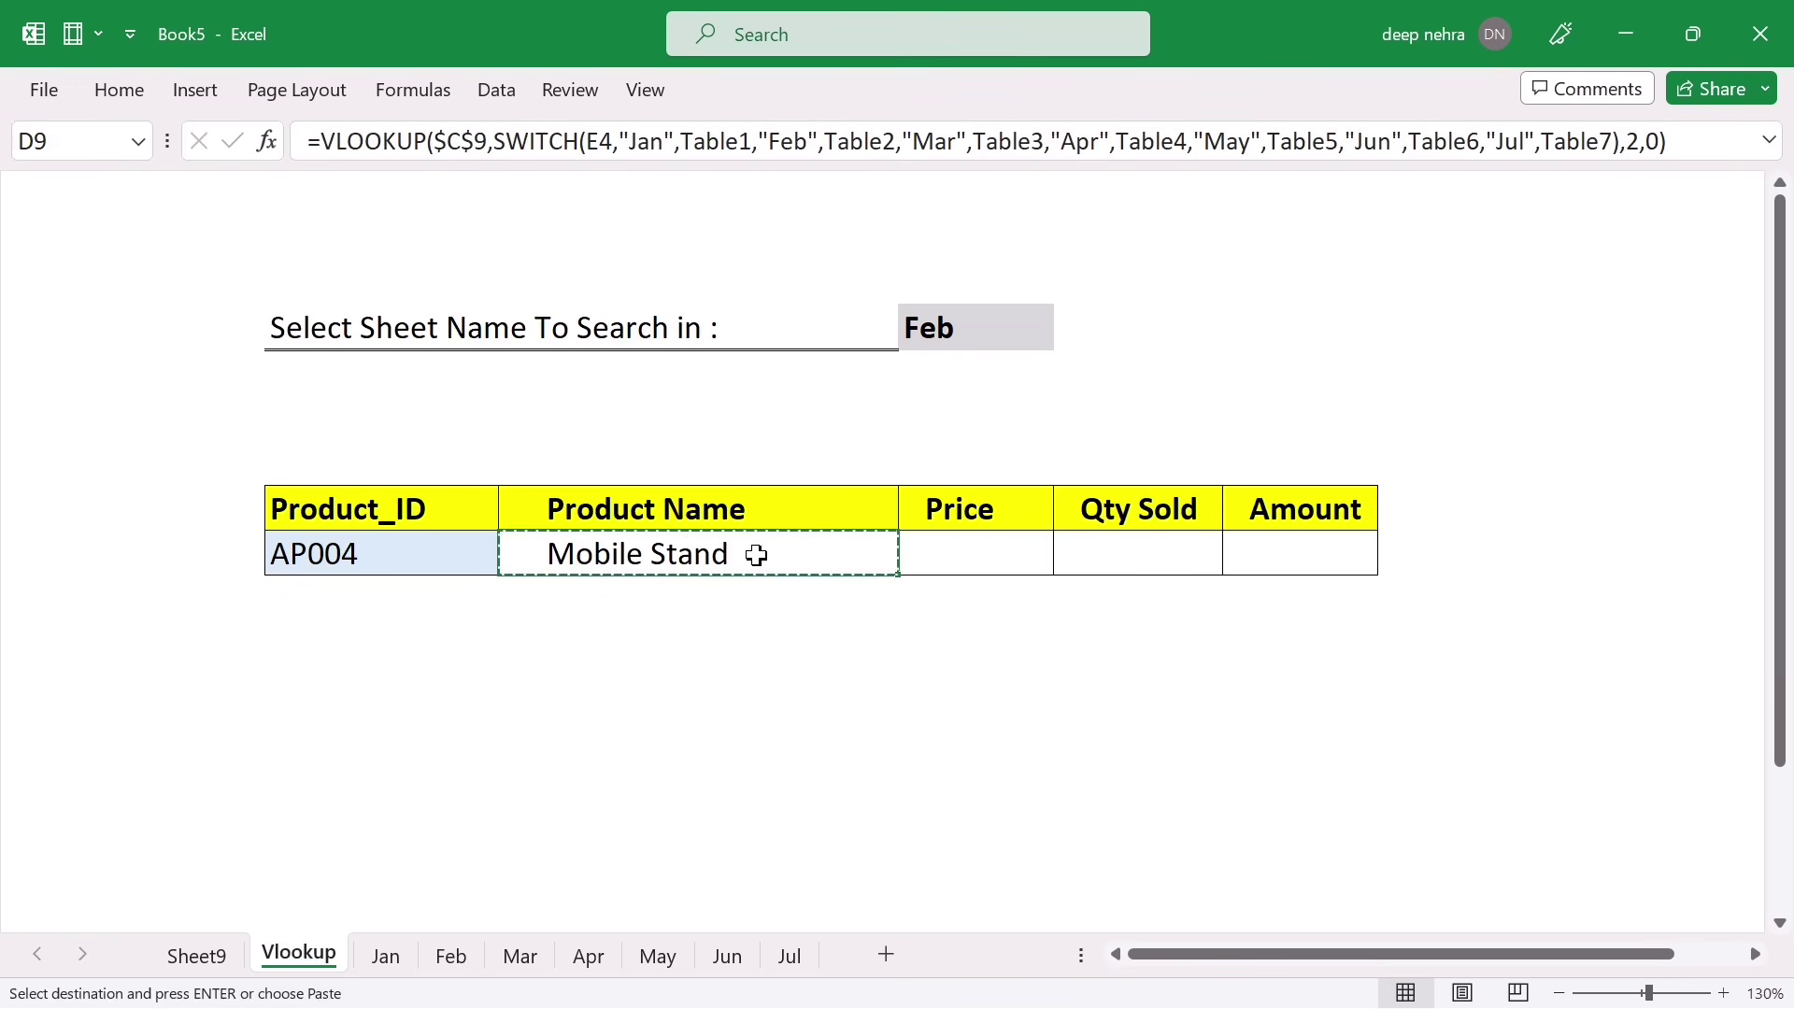
key(Escape)
Make the SWITCH expression in the D9 formula the absolute reference $E$4 and reselect the Product Name cell
double_click(755, 555)
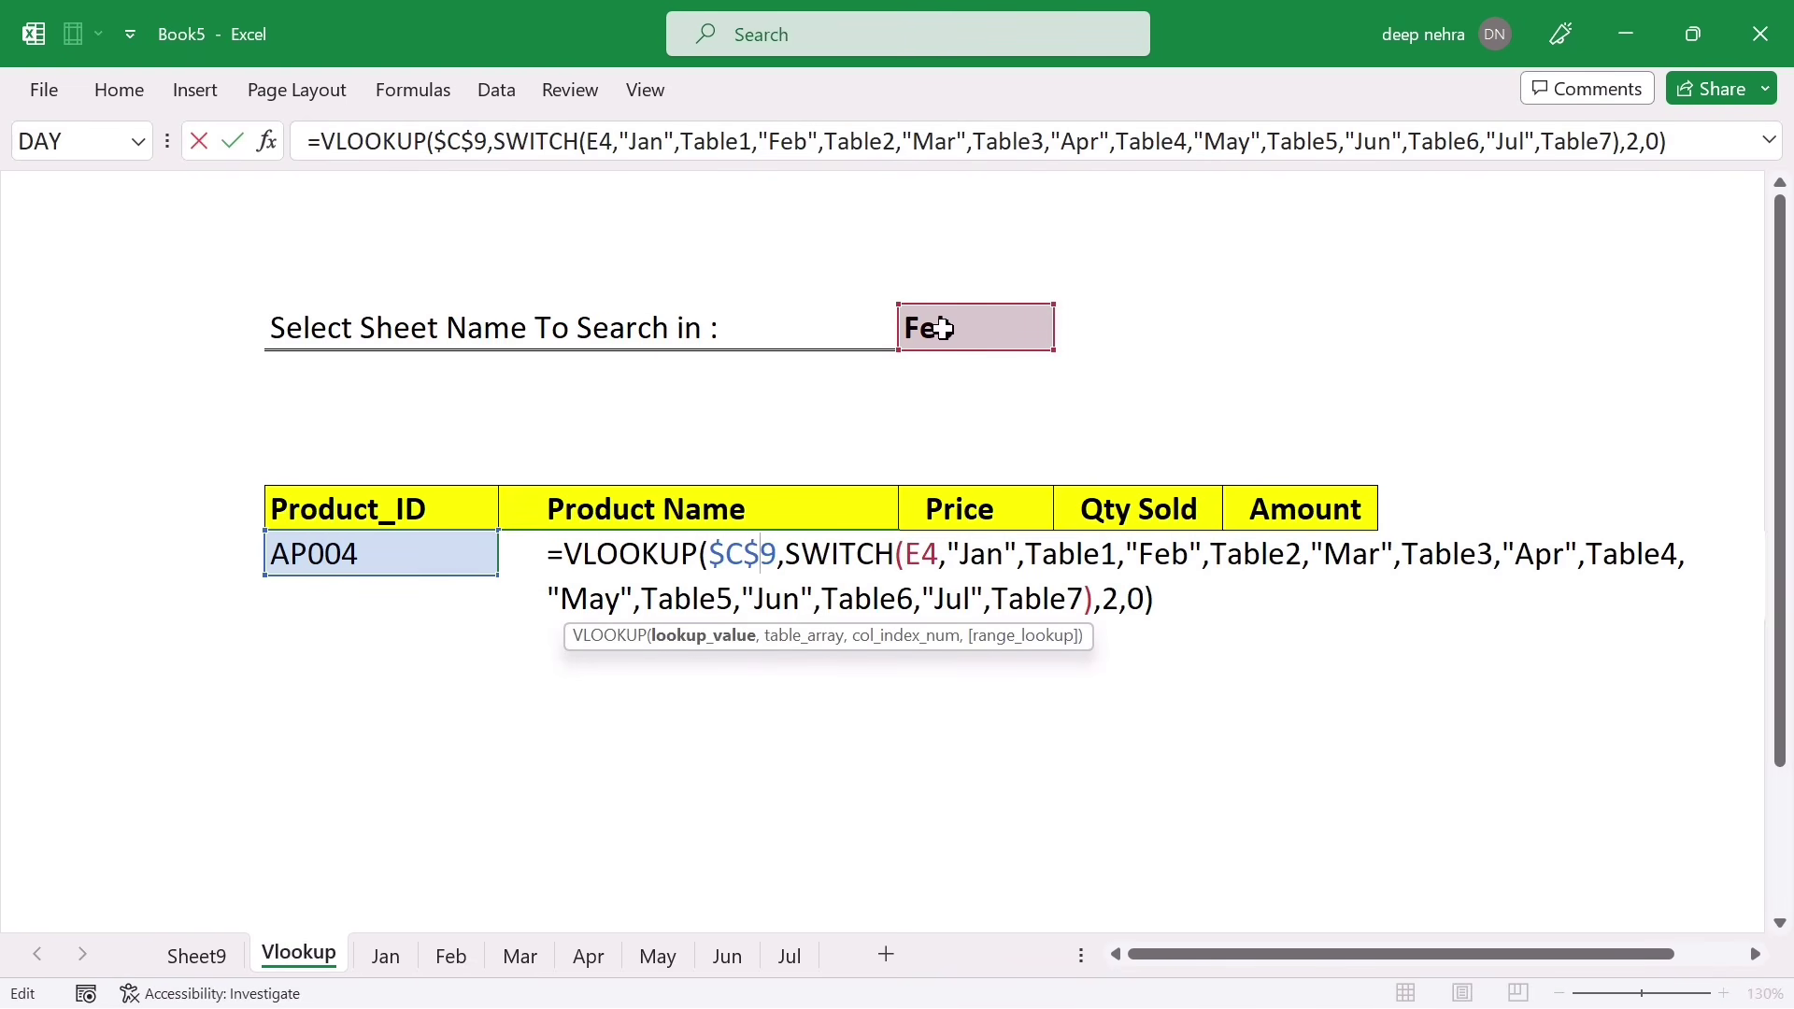
click(922, 554)
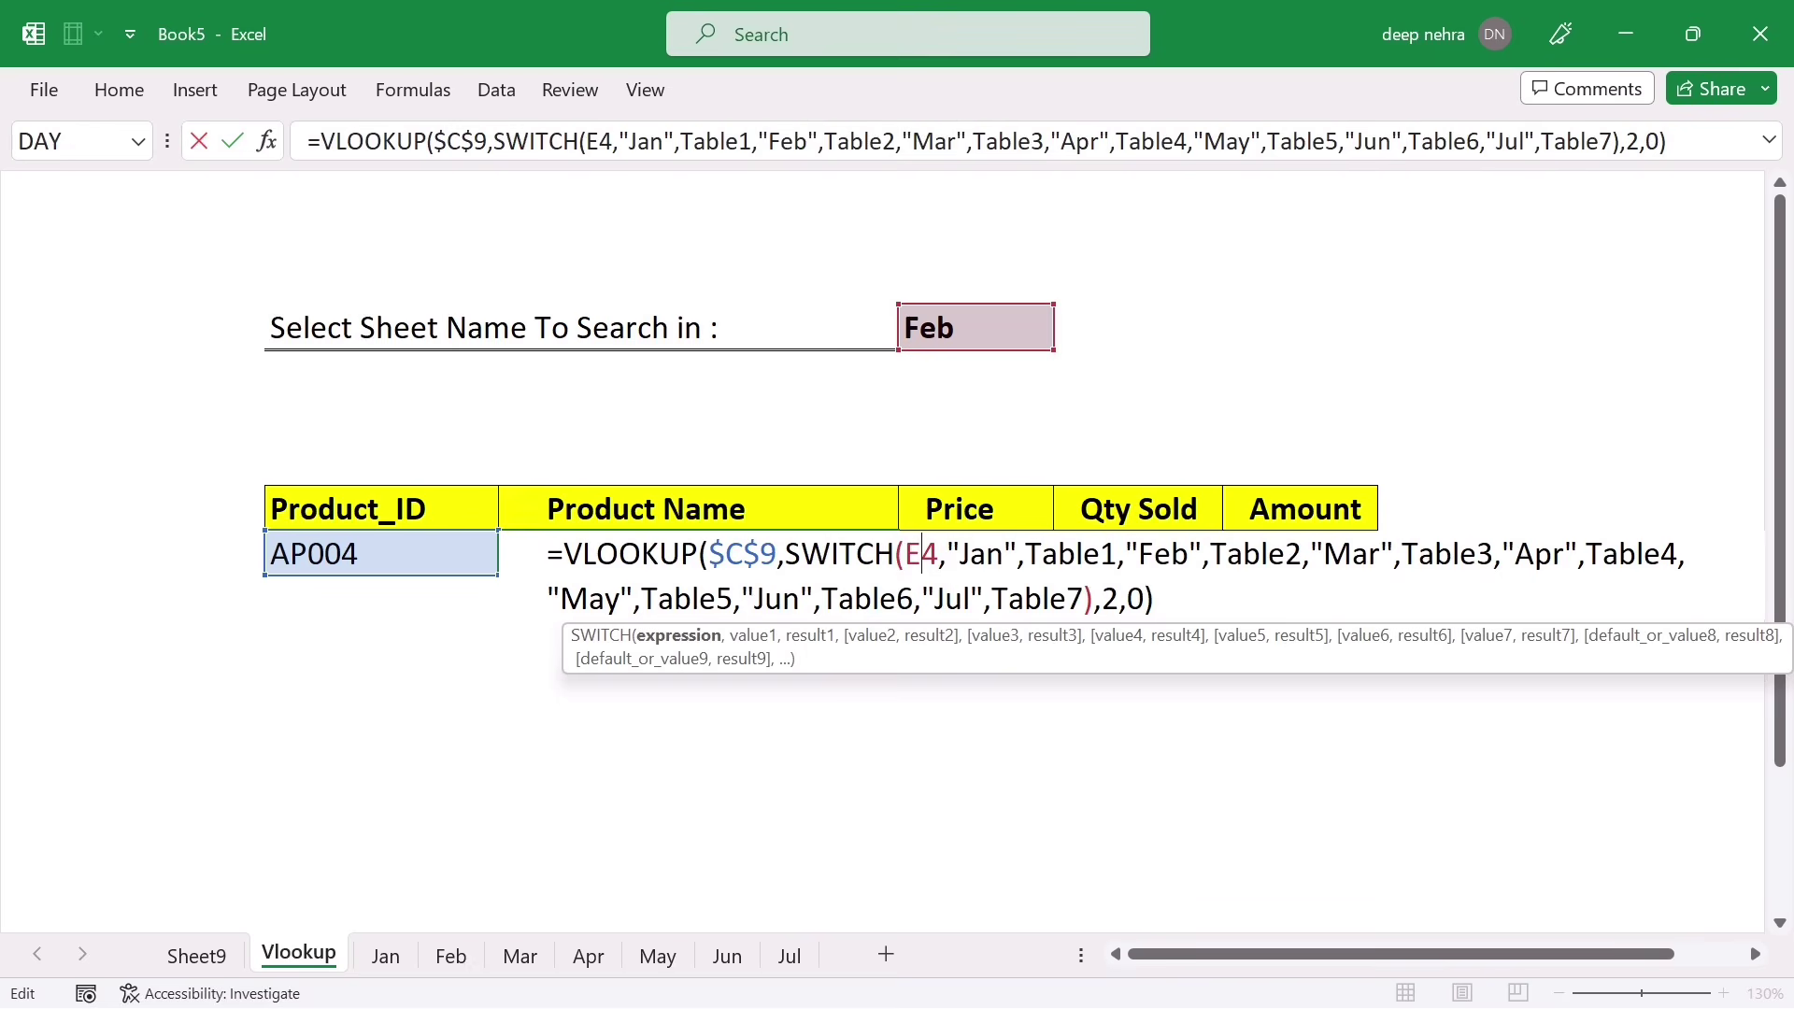
key(F4)
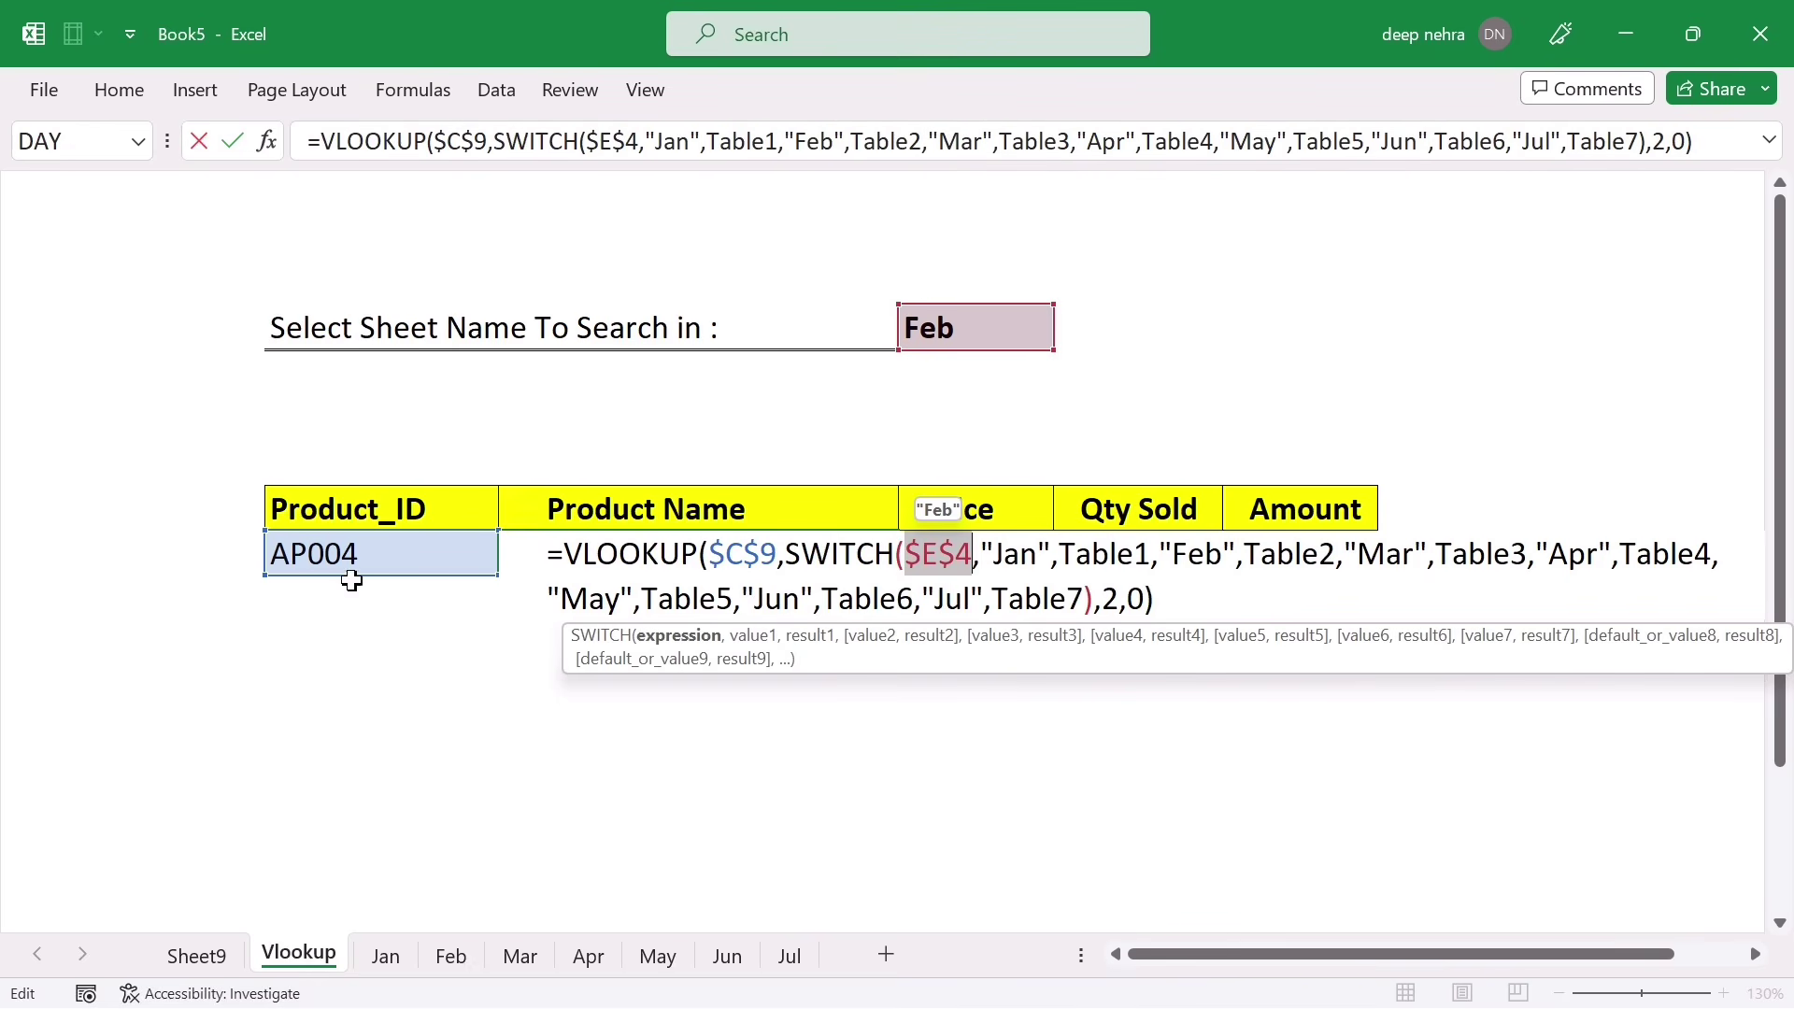
key(Return)
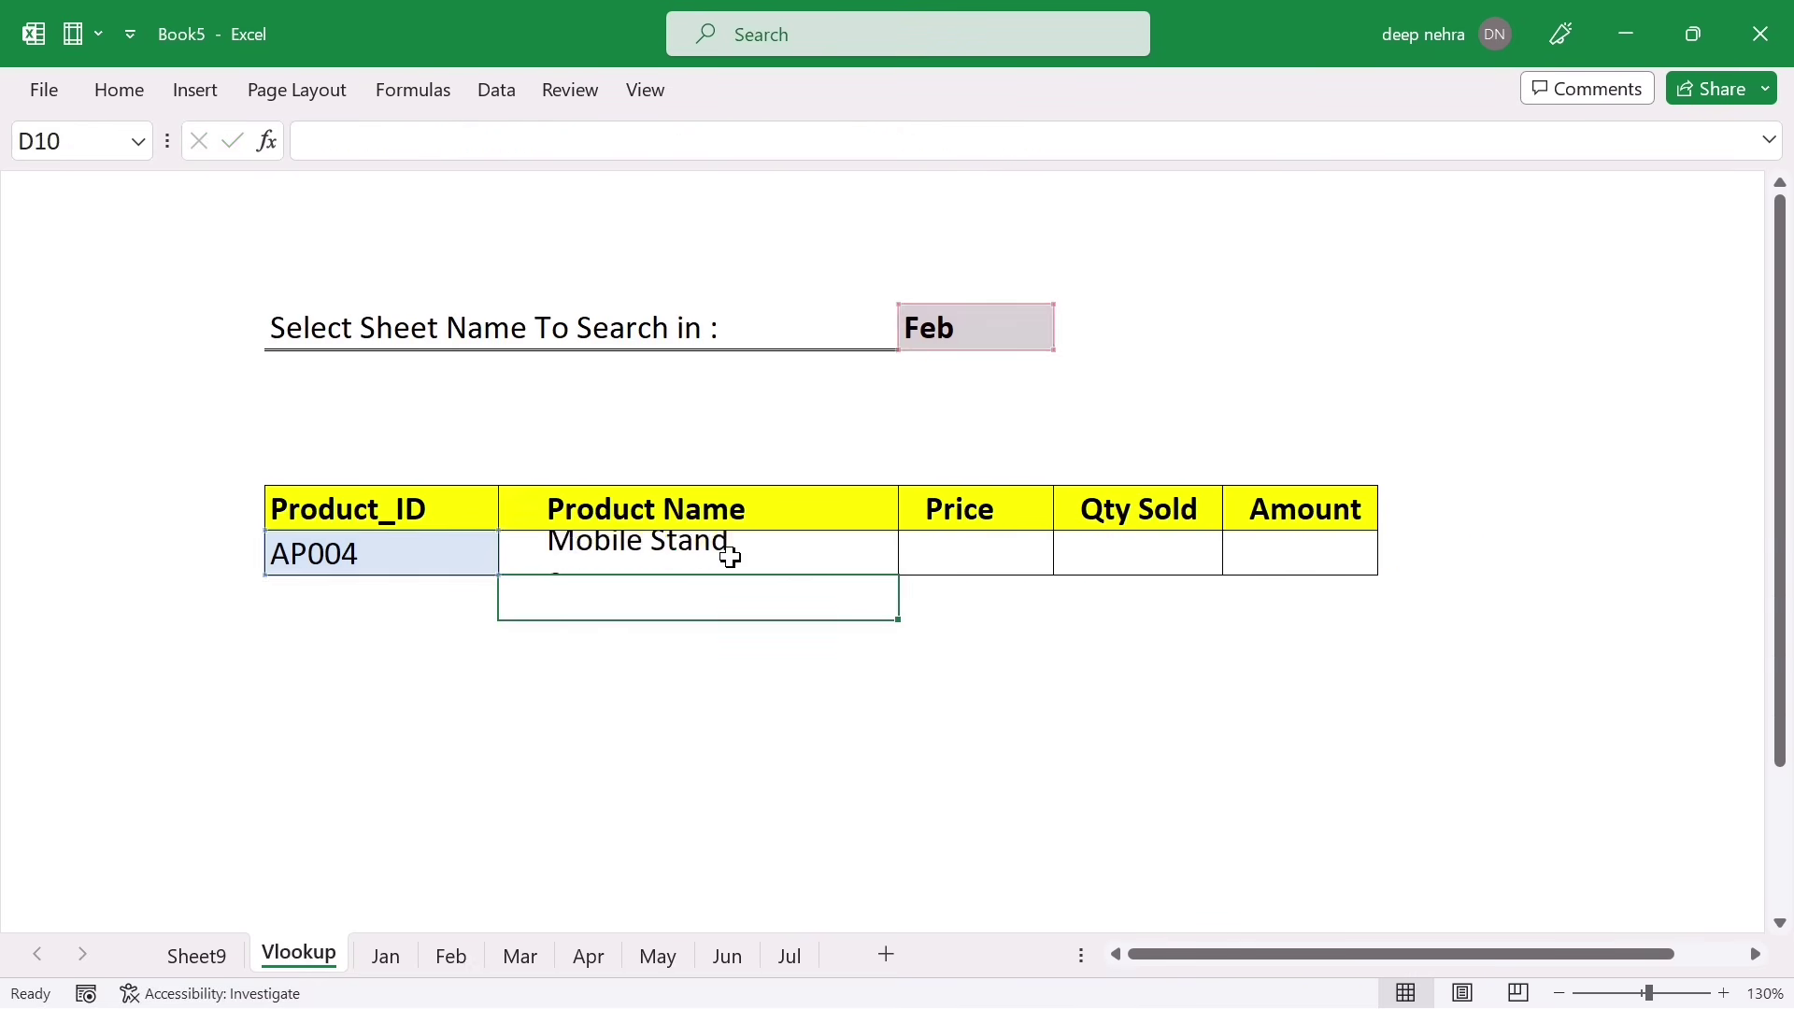
click(731, 555)
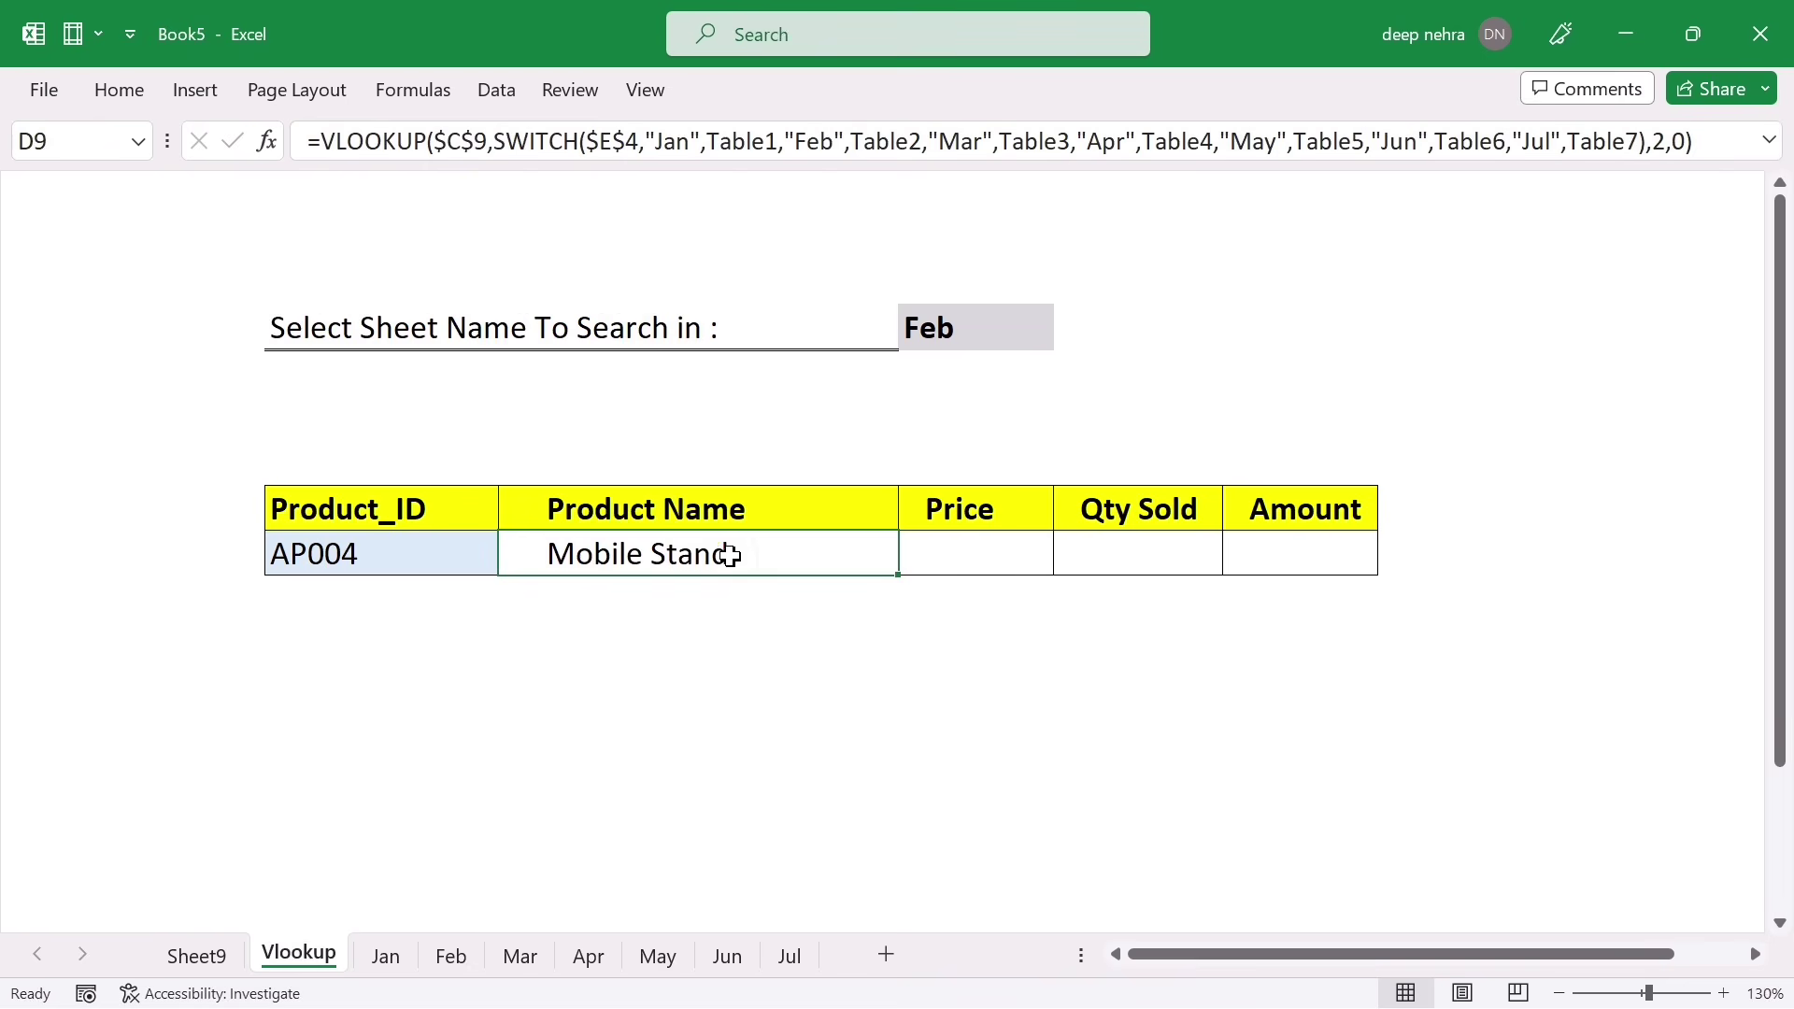
Copy the Product Name formula into the Price cell E9 and set its VLOOKUP column index to 3
key(ctrl+c)
click(908, 554)
key(ctrl+v)
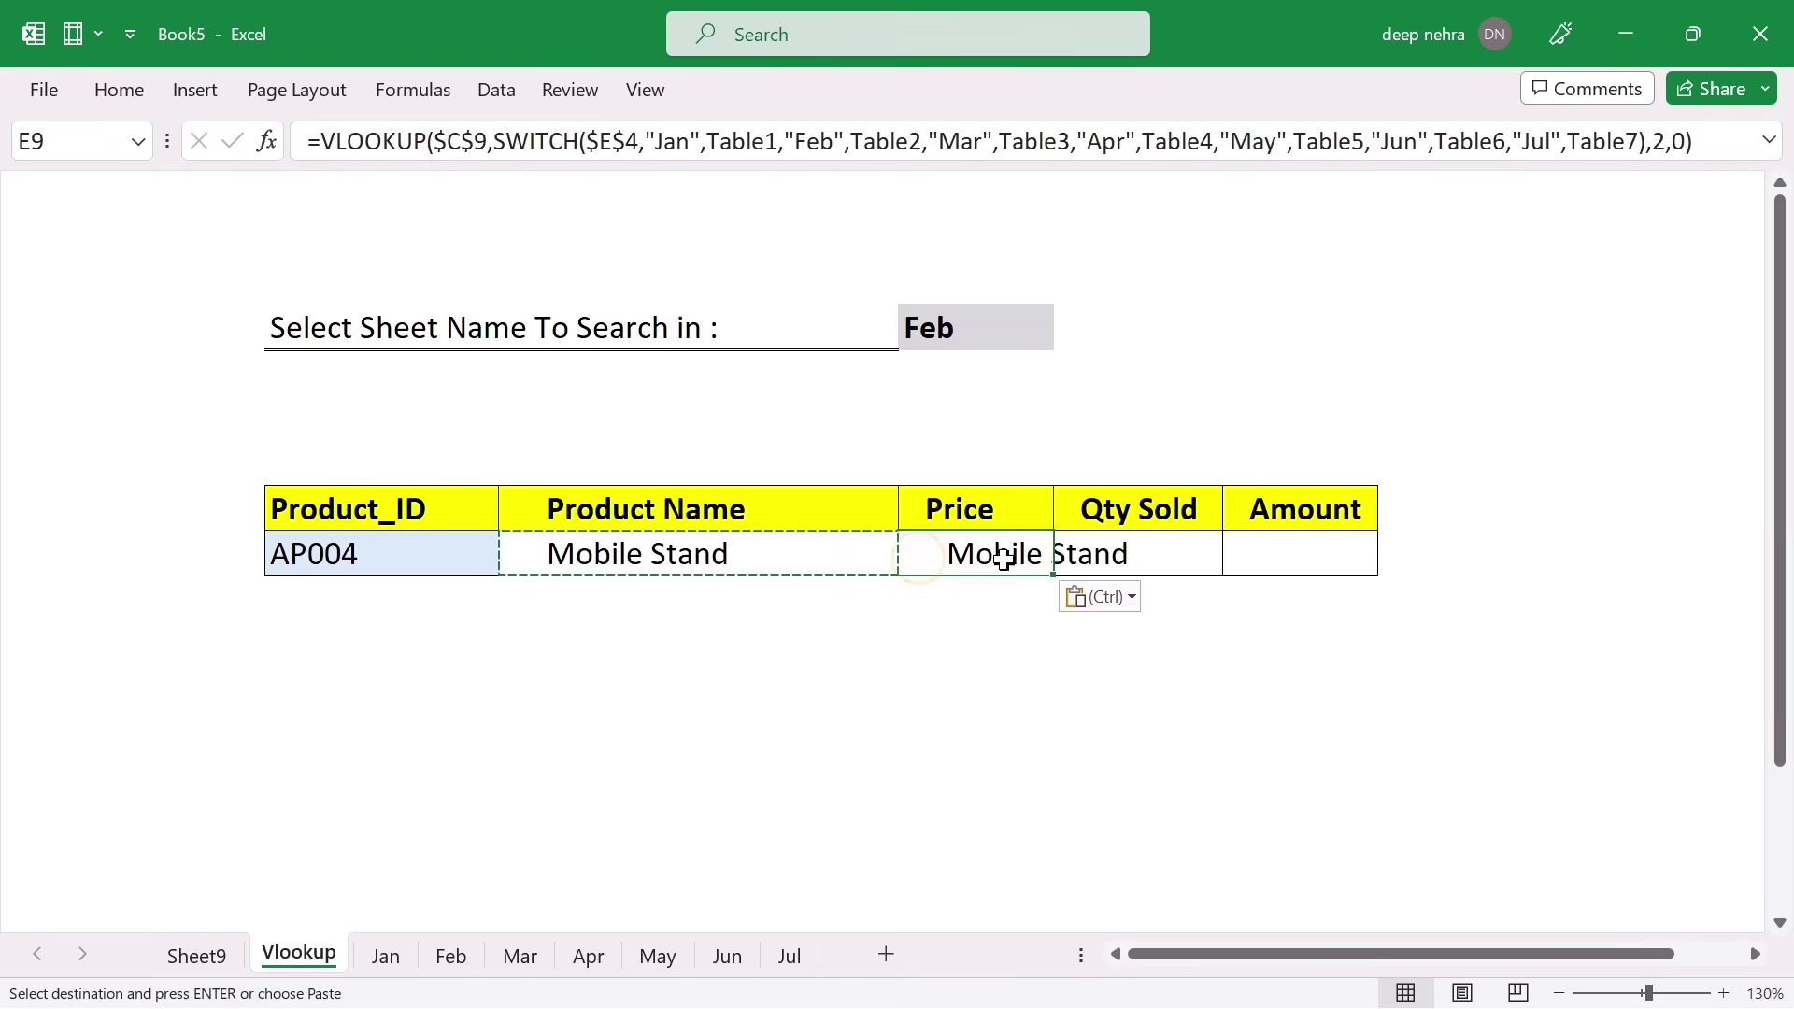
double_click(996, 554)
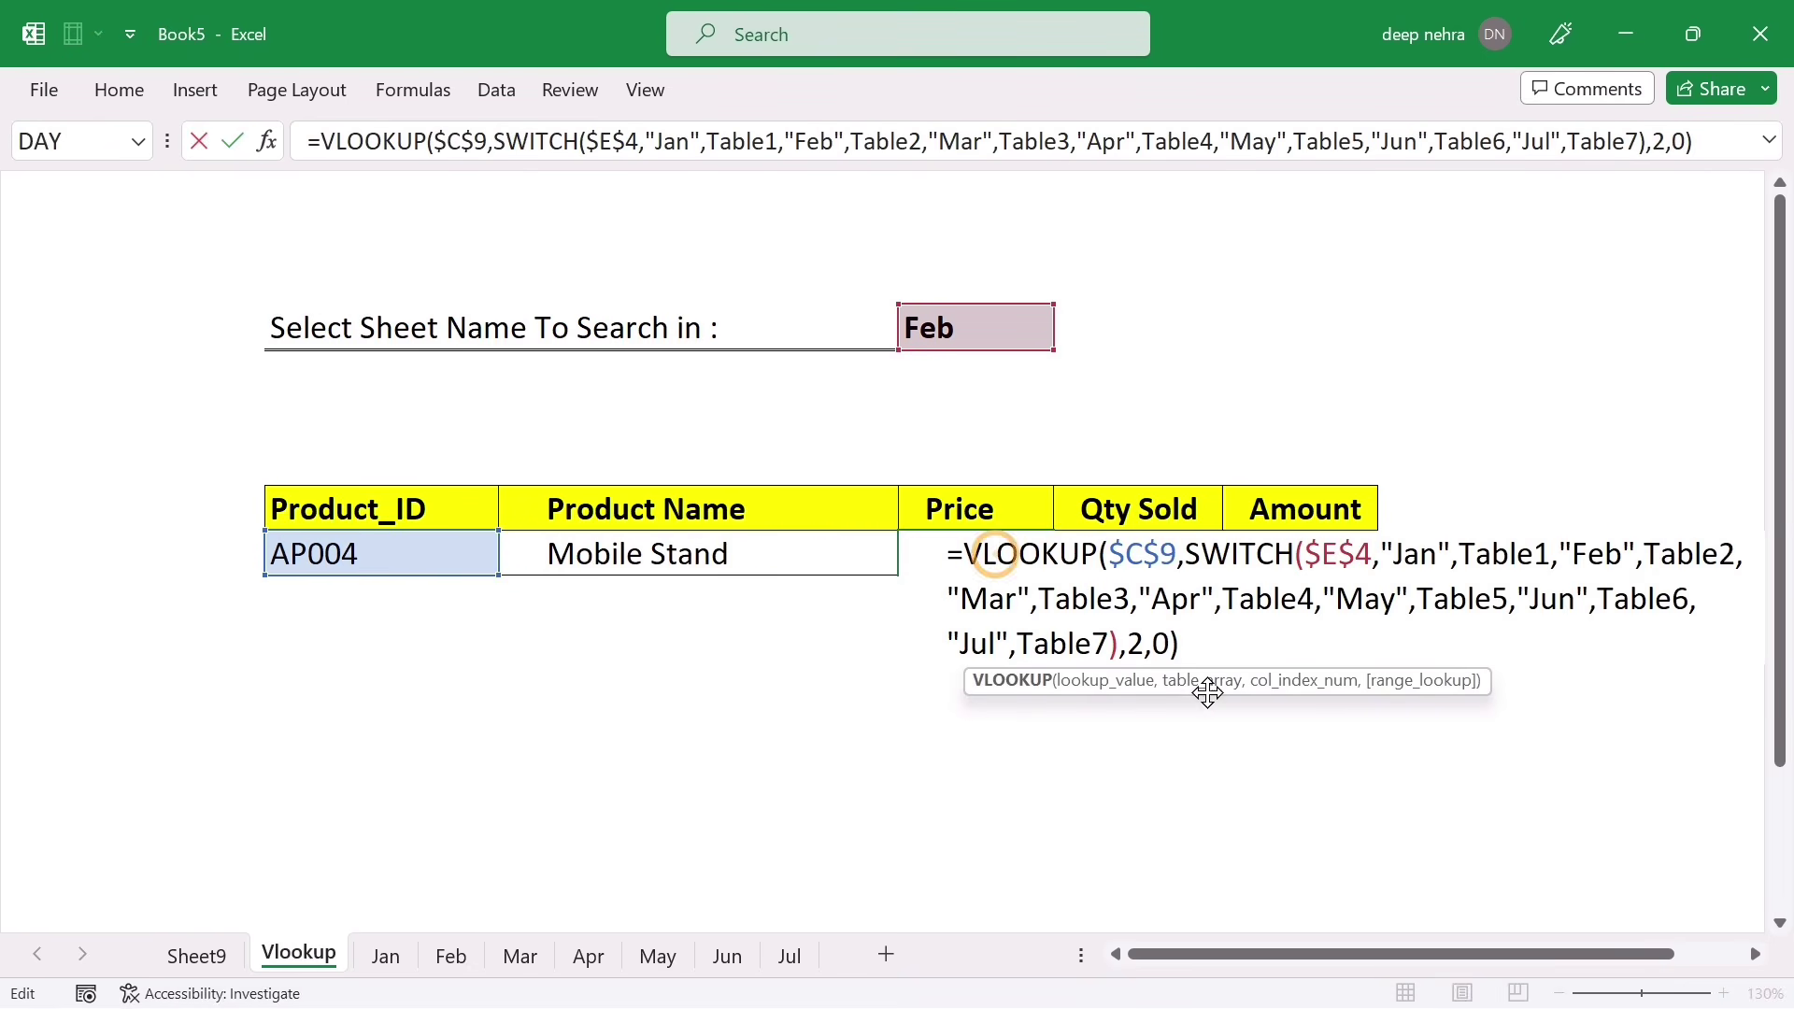
click(1136, 644)
key(BackSpace)
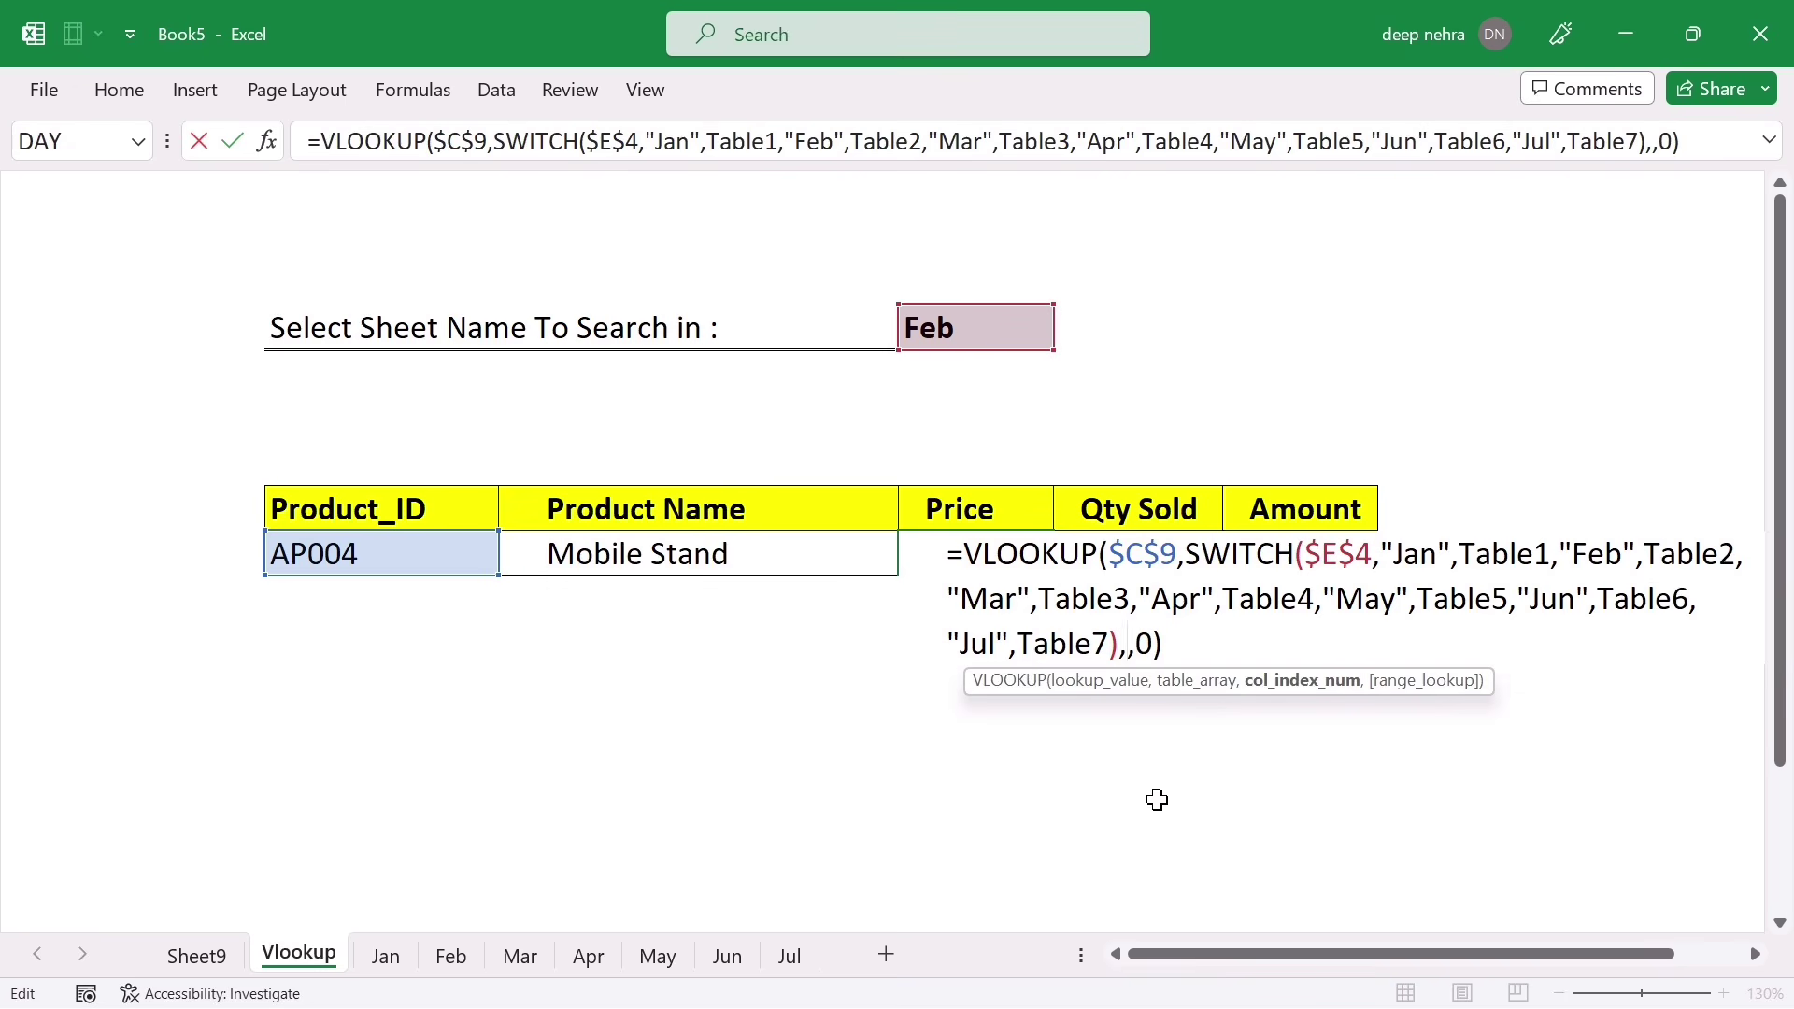
text(3)
key(Return)
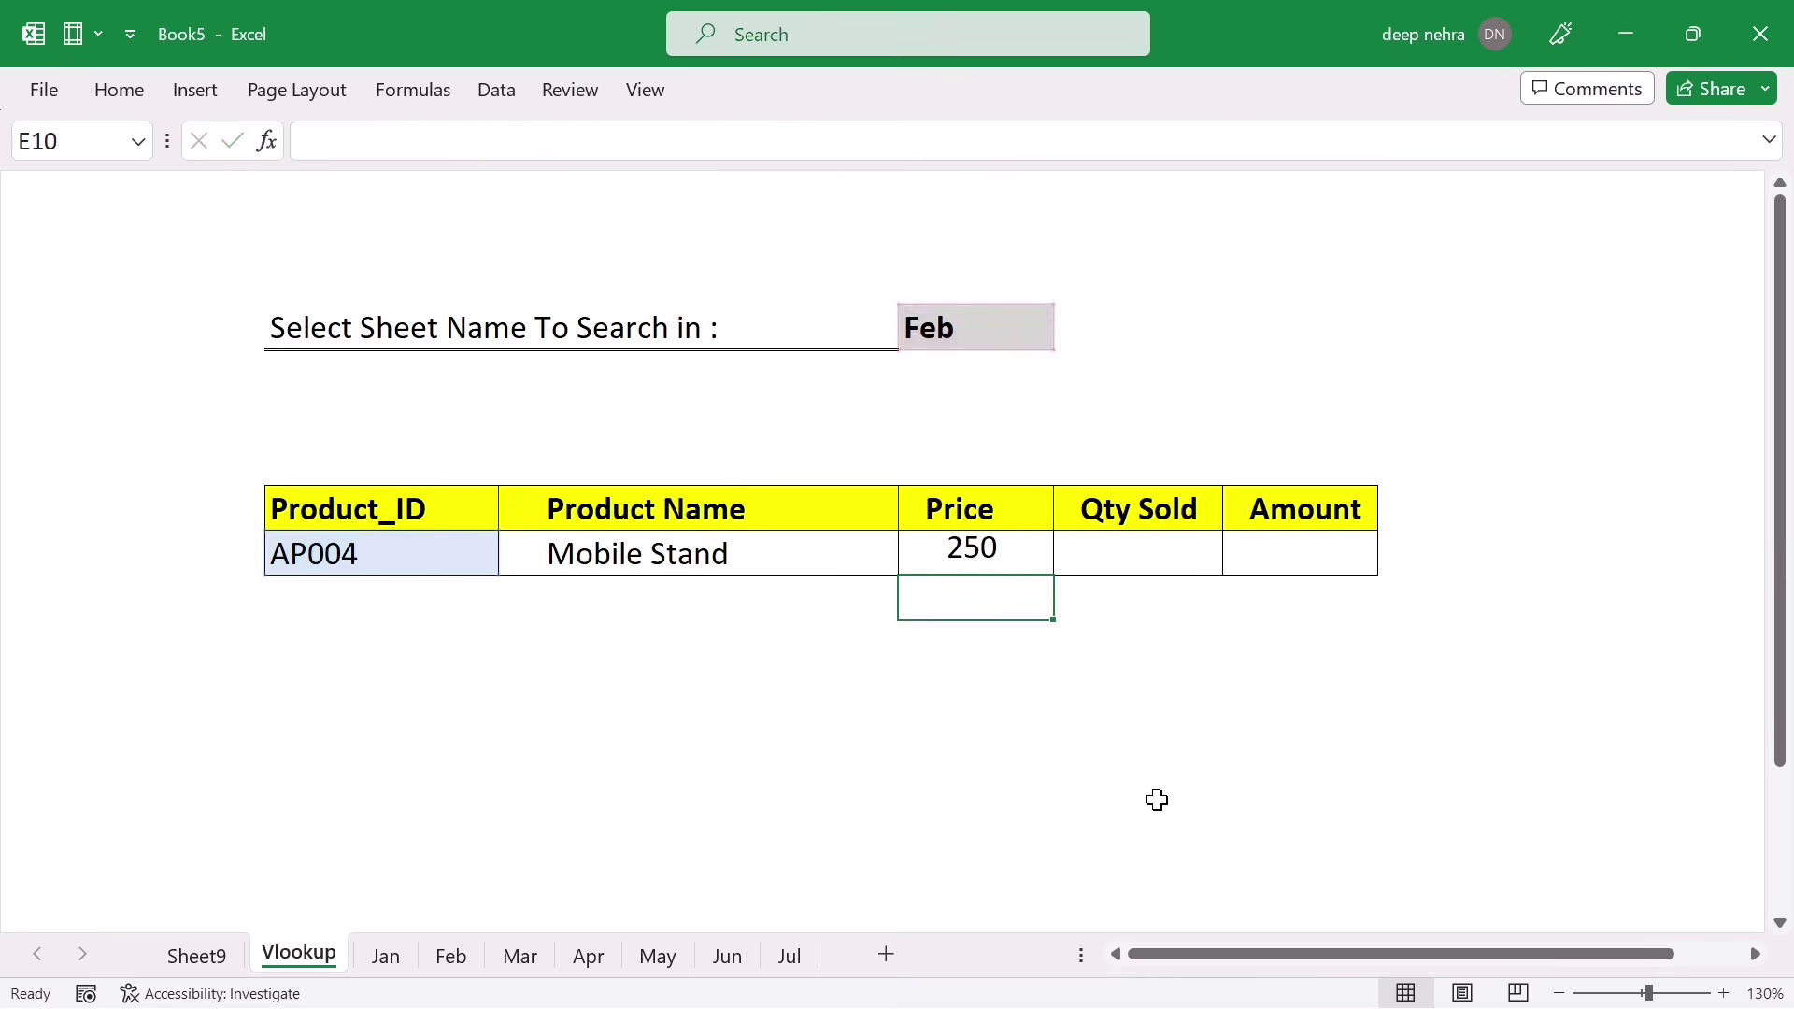
click(997, 557)
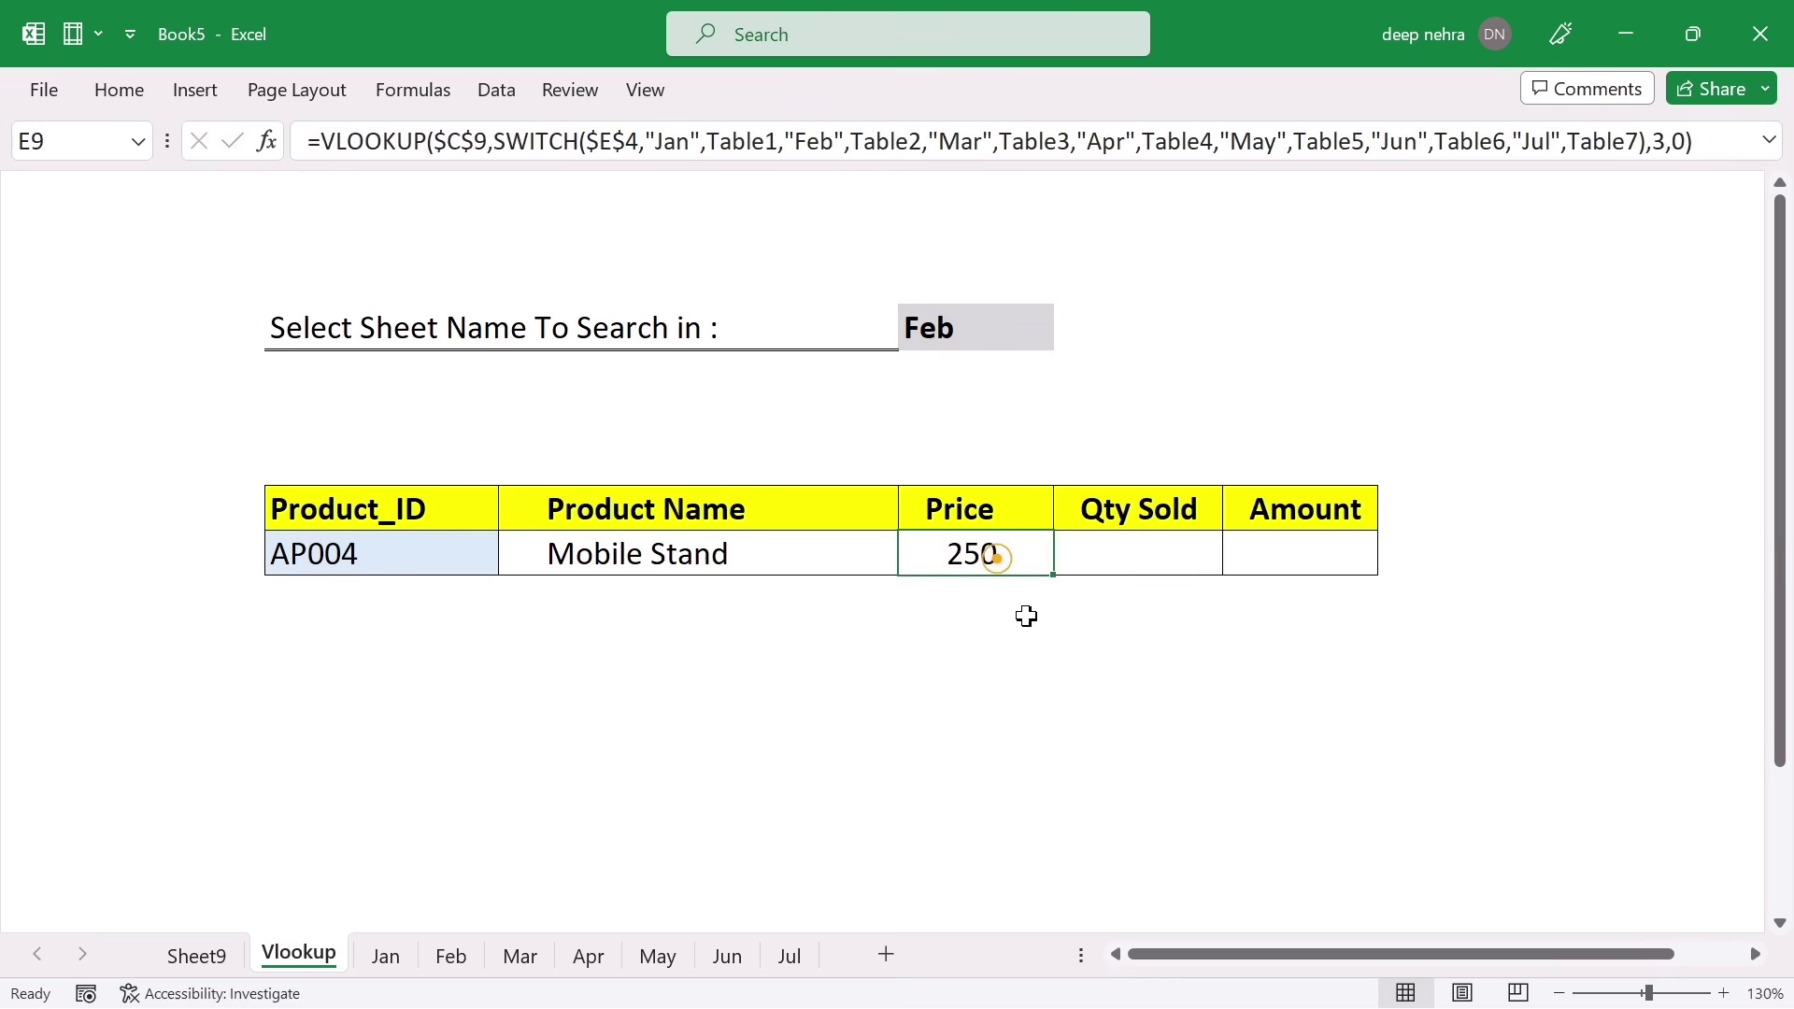
Fill the Price formula across to the Amount cell and set the column index in the Qty Sold formula to 4
click(1125, 562)
click(1018, 555)
drag(1048, 570, 1366, 593)
click(1133, 557)
double_click(1133, 557)
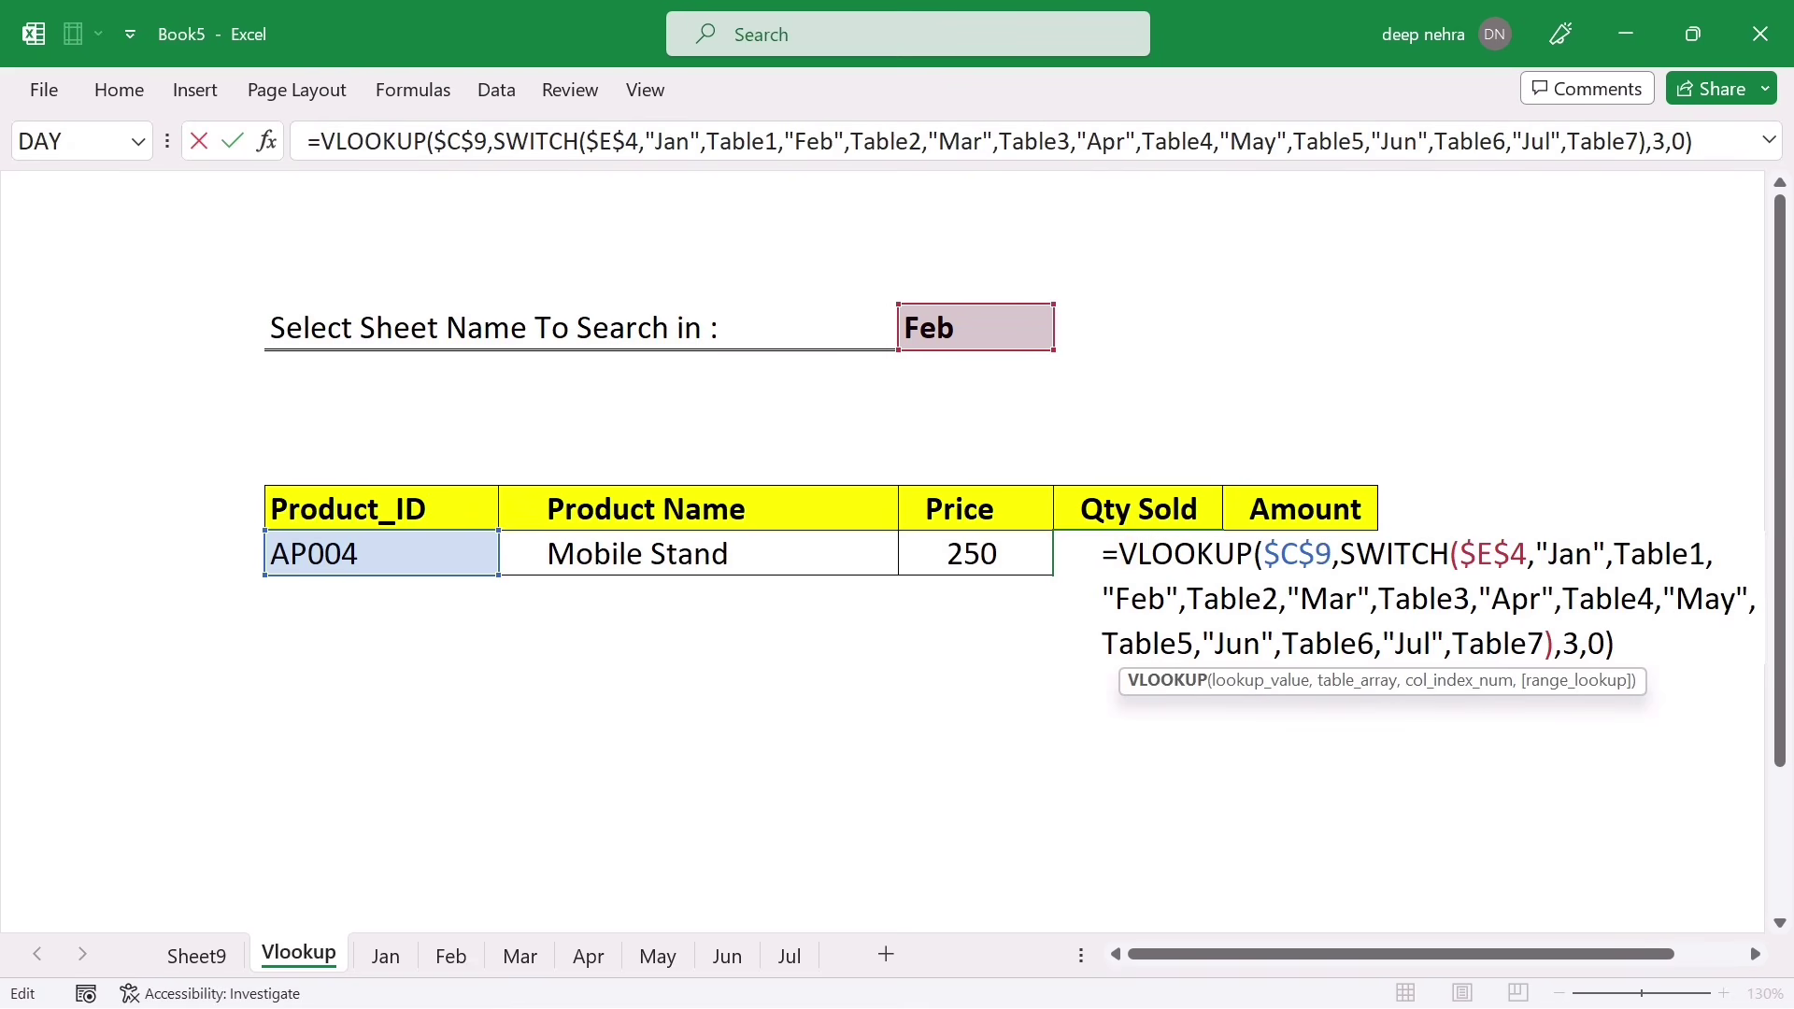
click(1576, 645)
key(BackSpace)
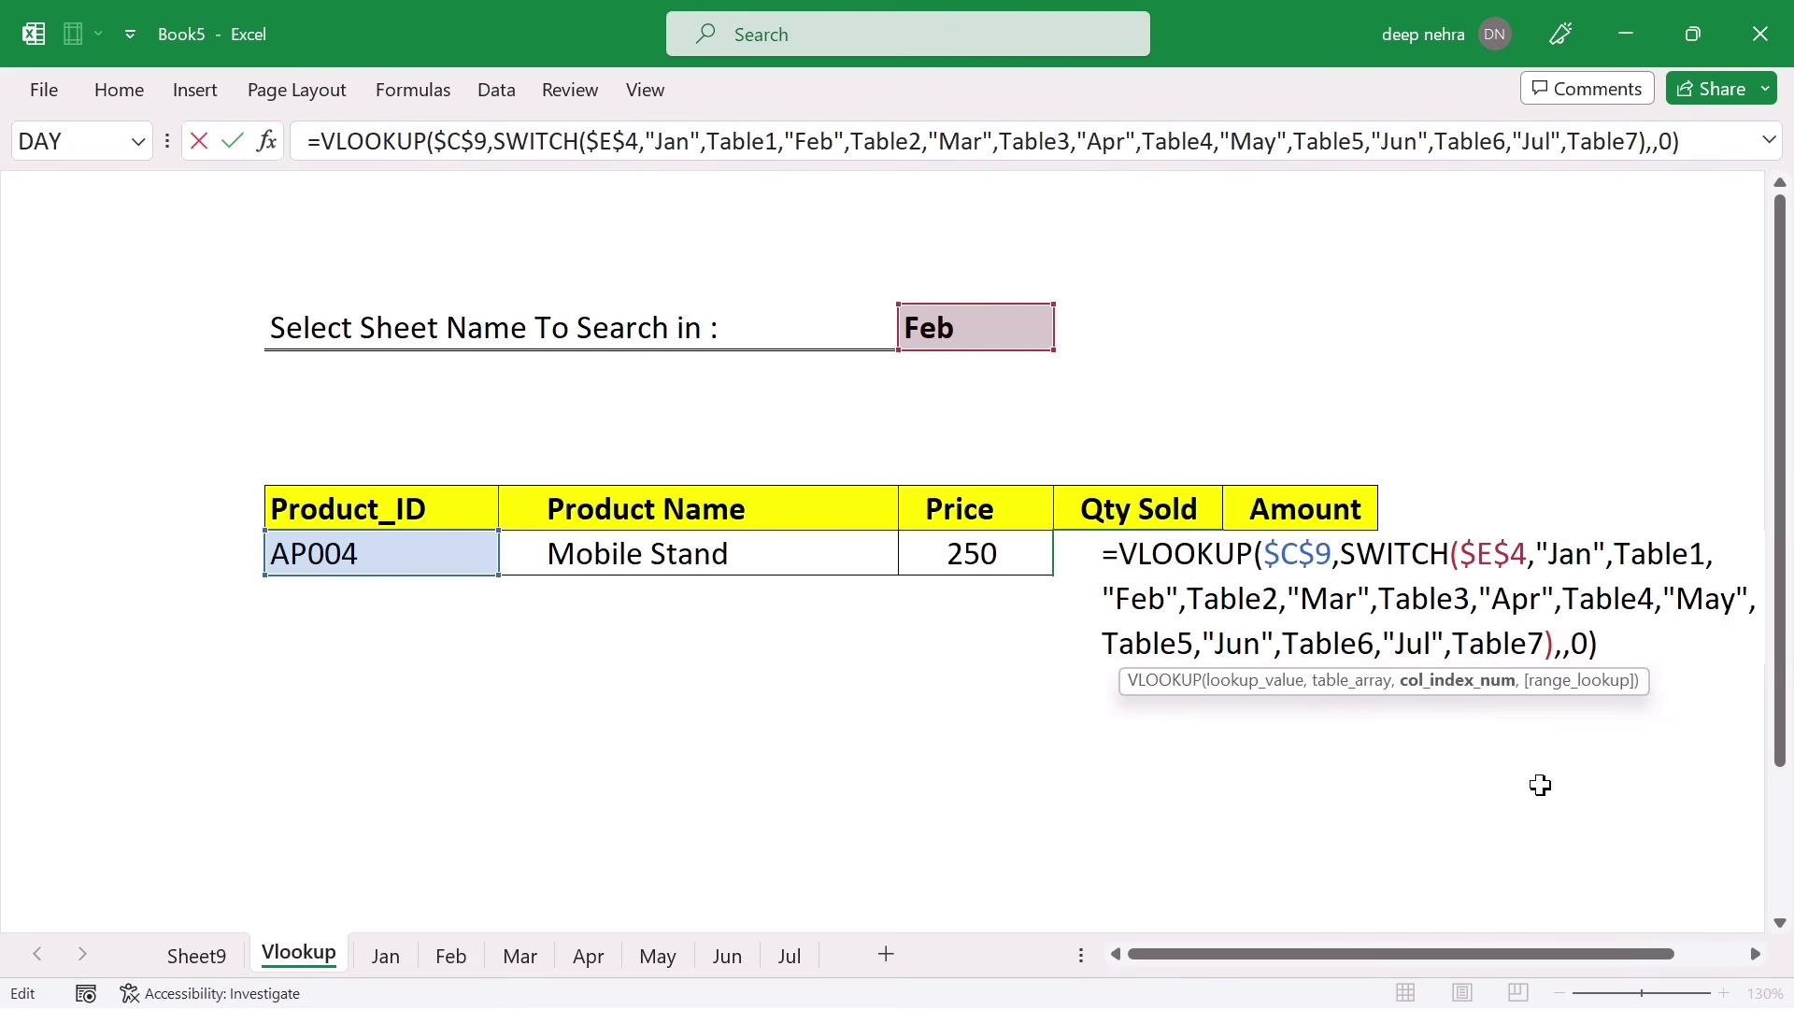
text(4)
key(Return)
Set the VLOOKUP column index in the Amount formula in G9 to 5
click(1334, 557)
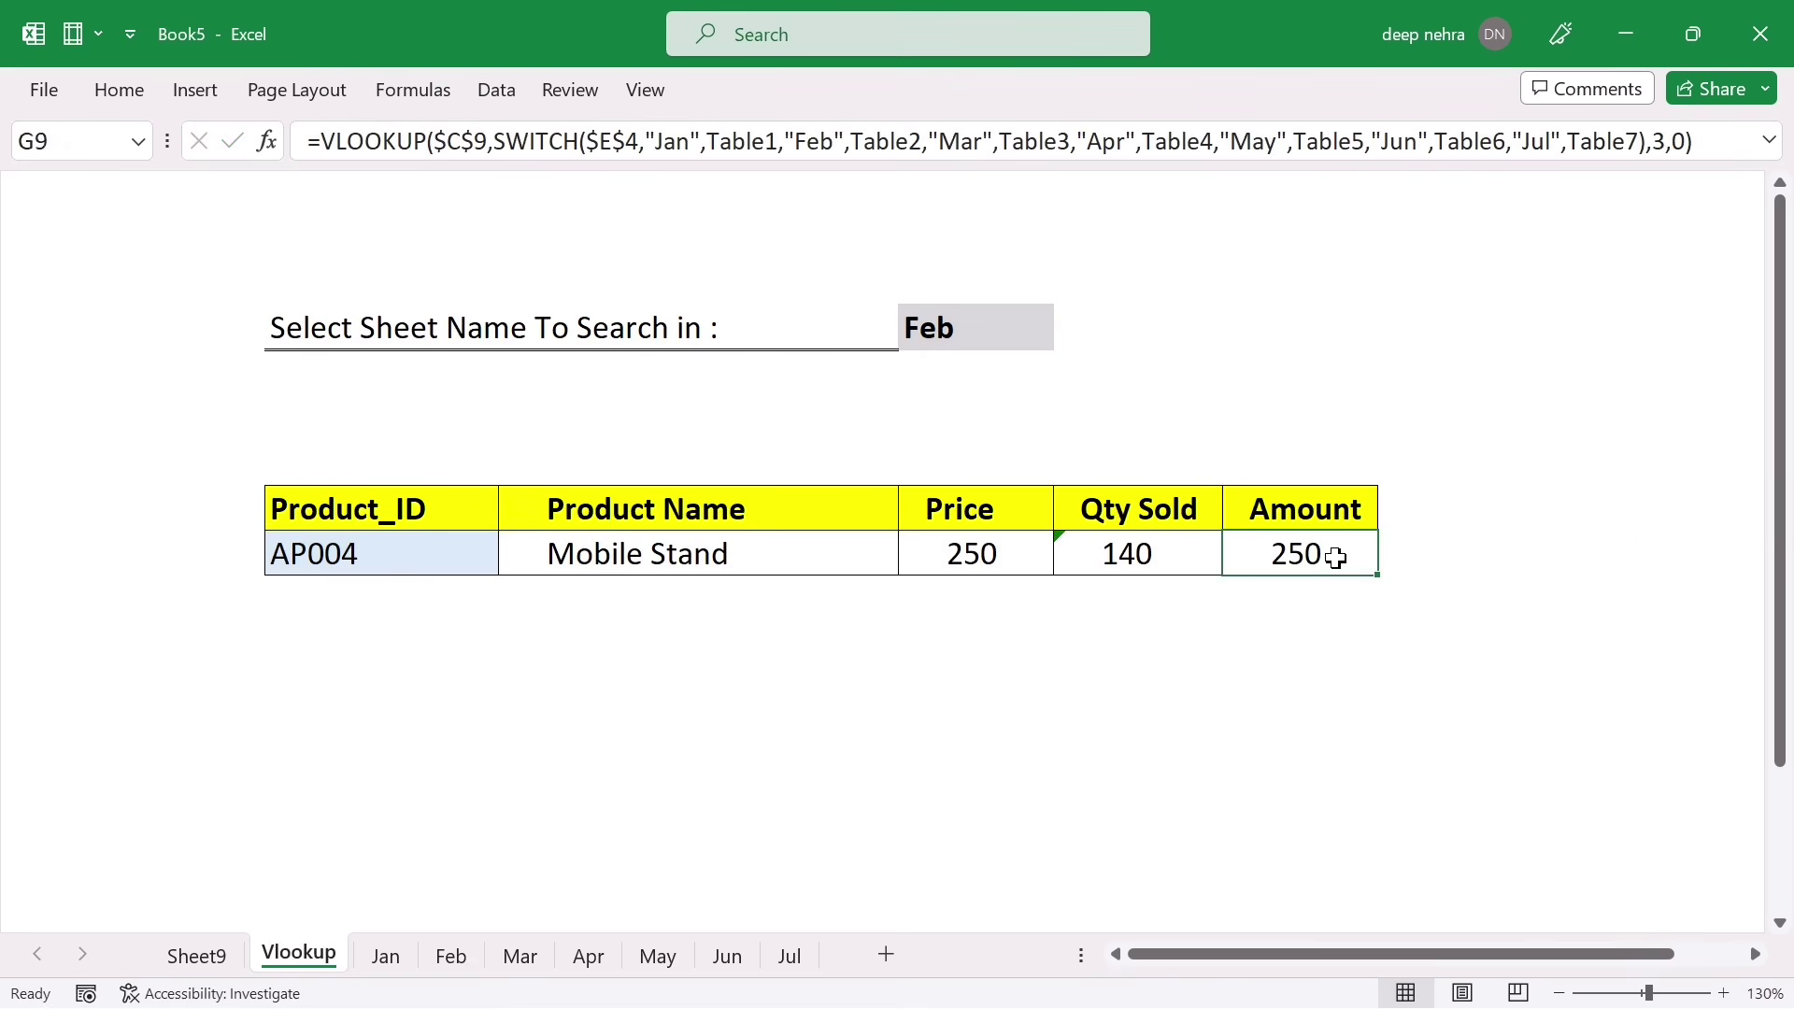
double_click(1336, 557)
click(1647, 689)
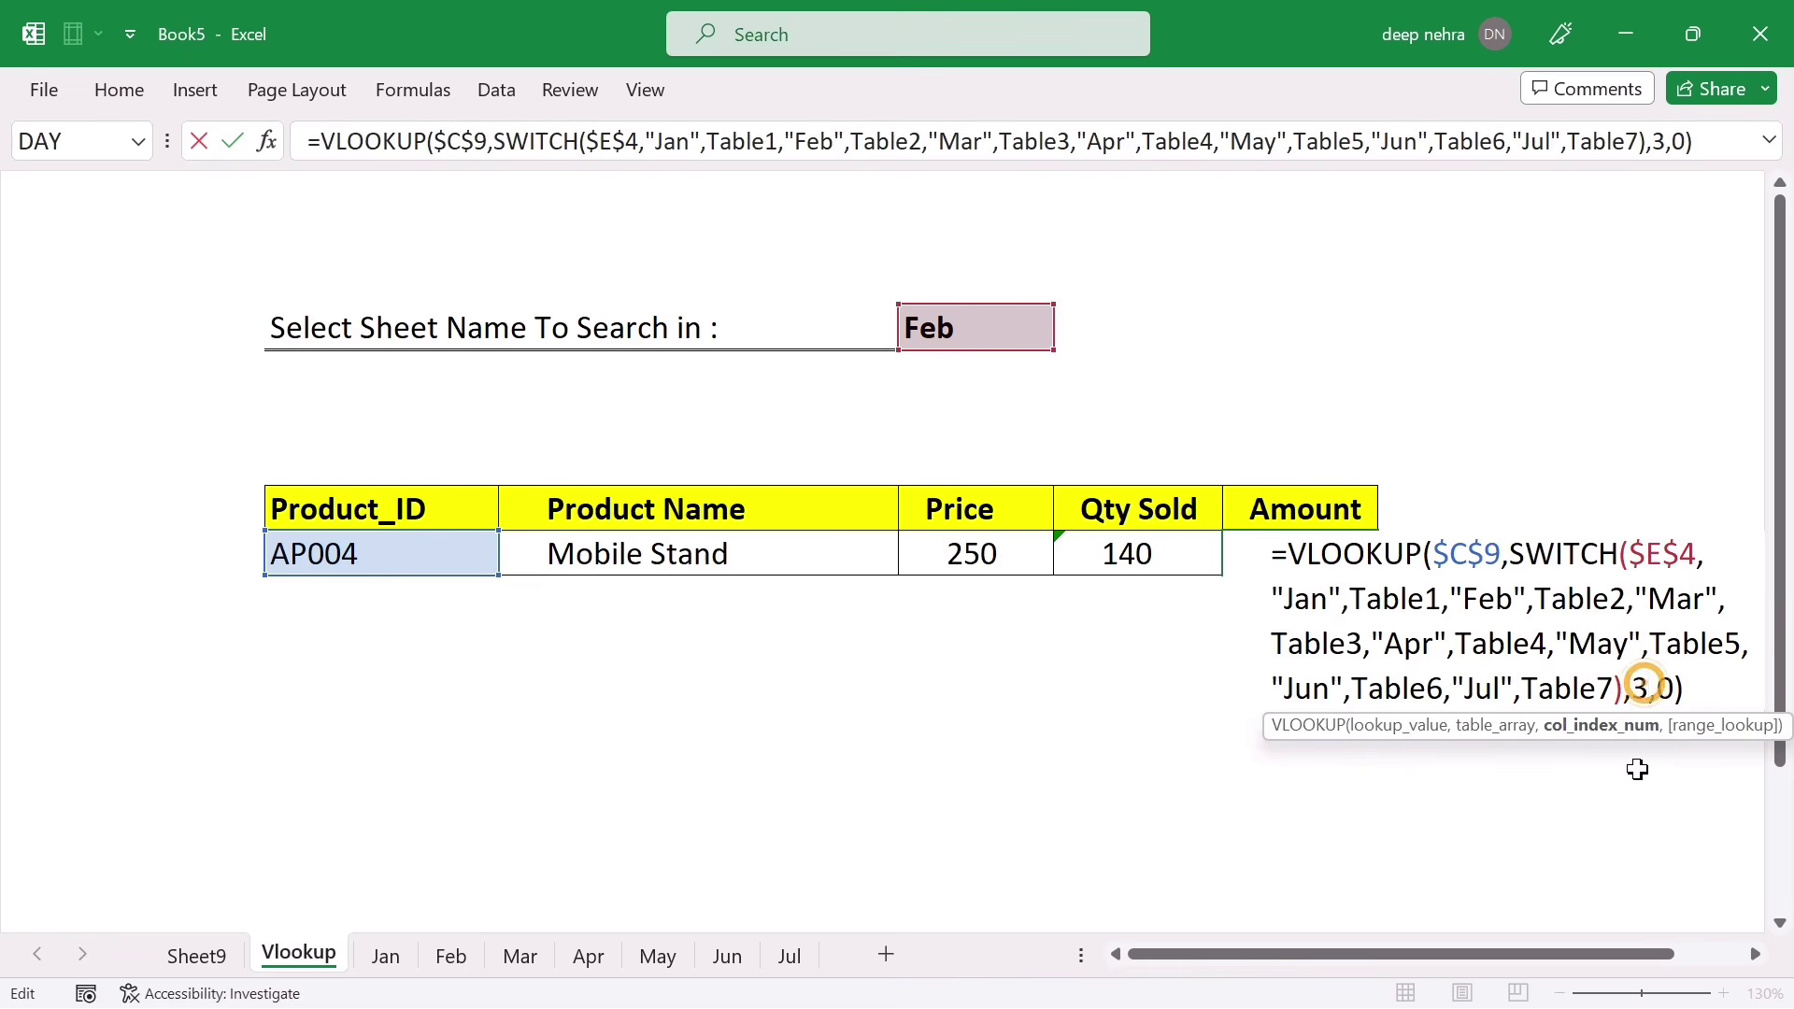
key(BackSpace)
text(5)
key(Return)
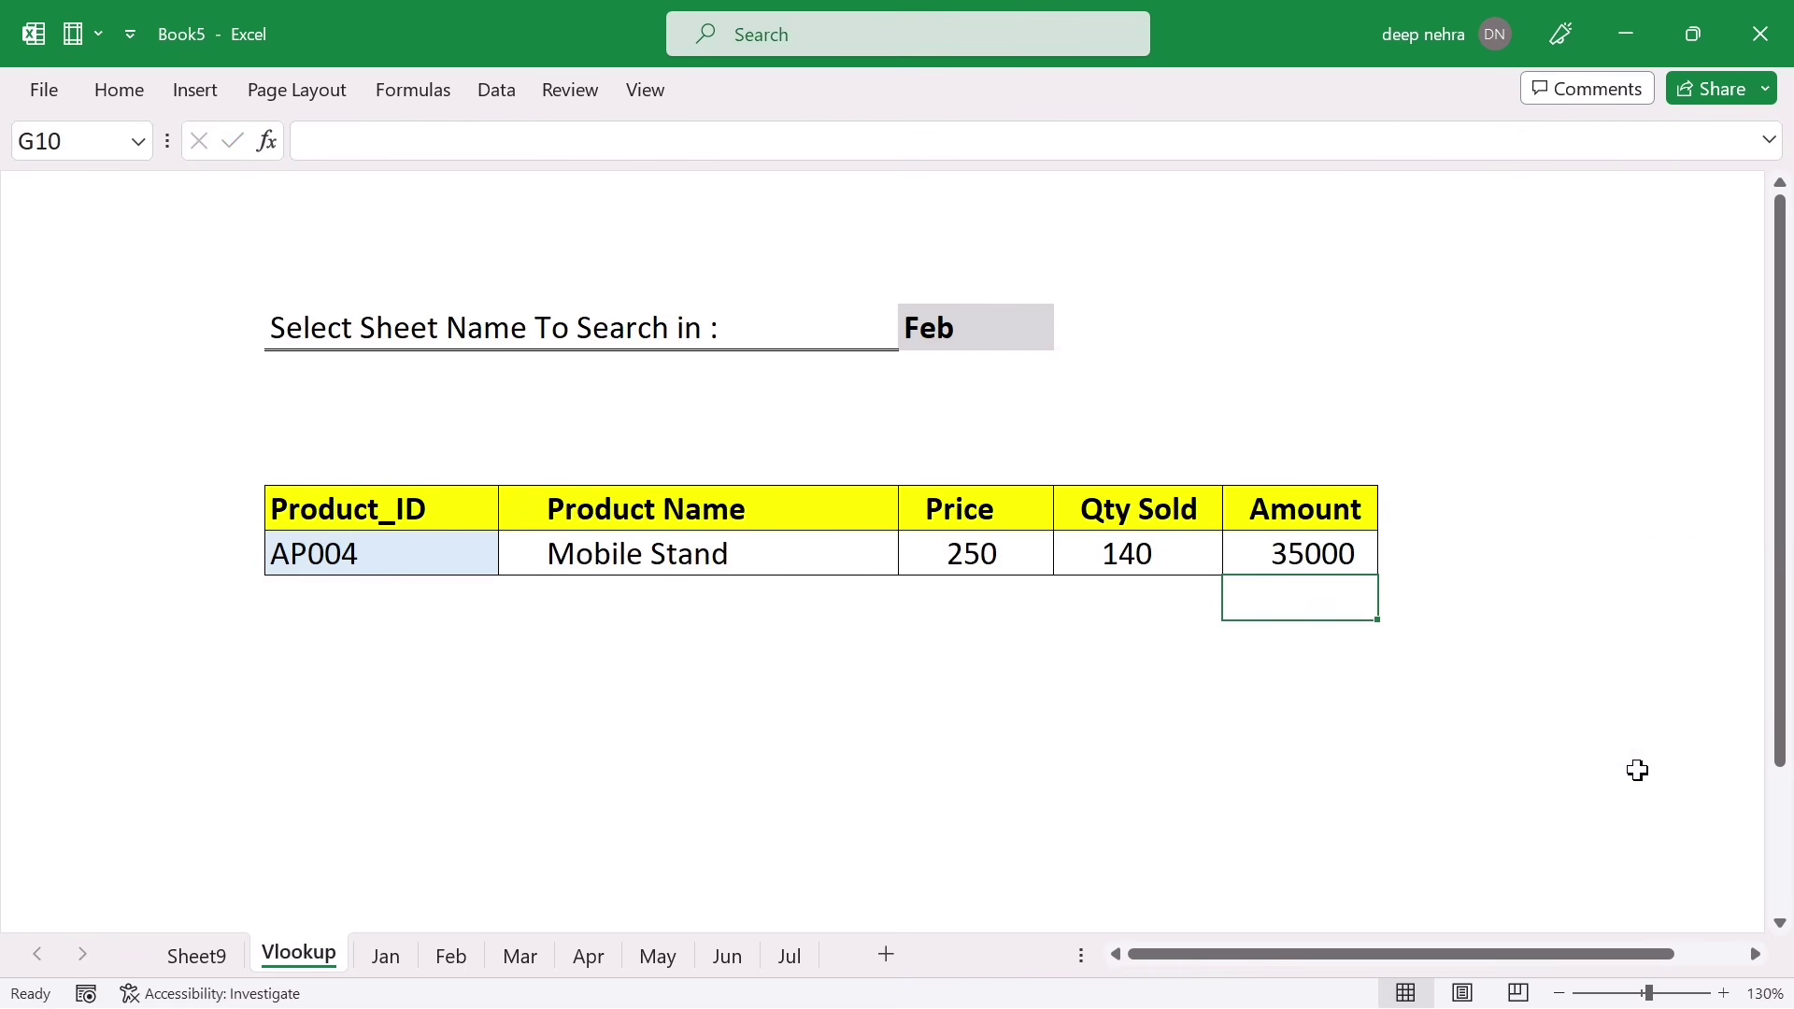
Choose Jan as the sheet name to search in and AP010 as the Product_ID
click(1026, 338)
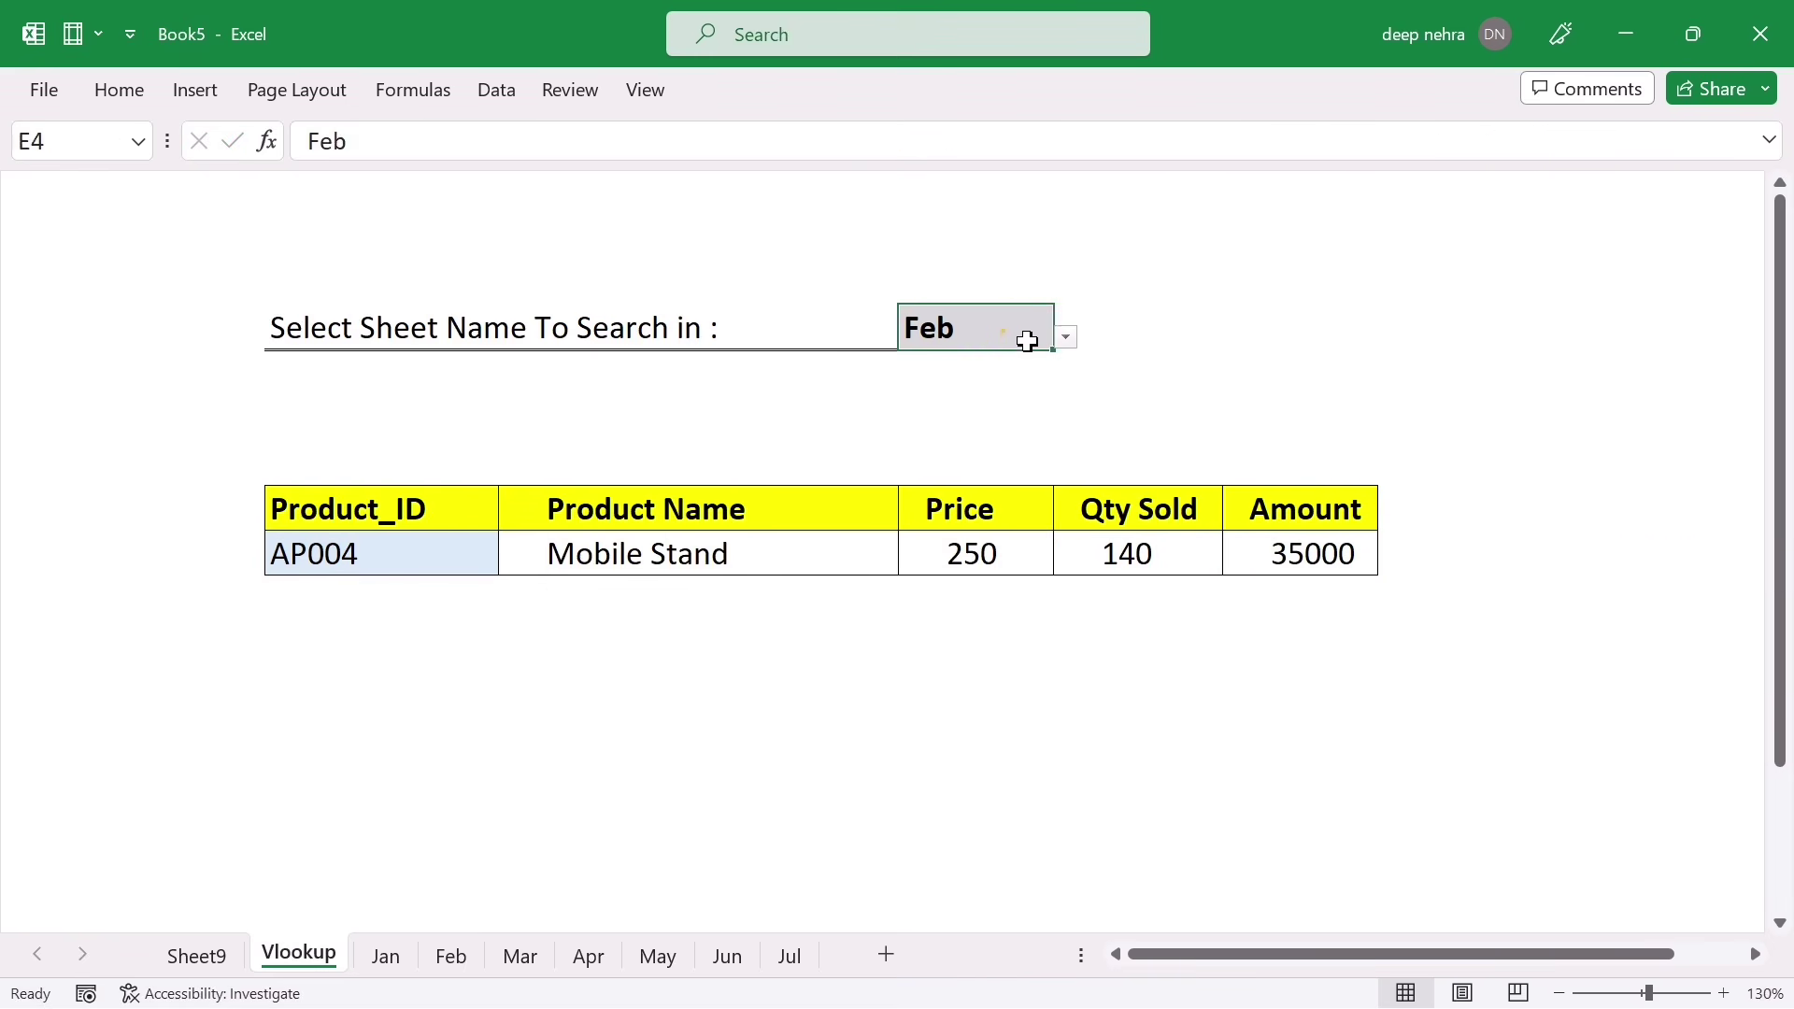
click(1066, 336)
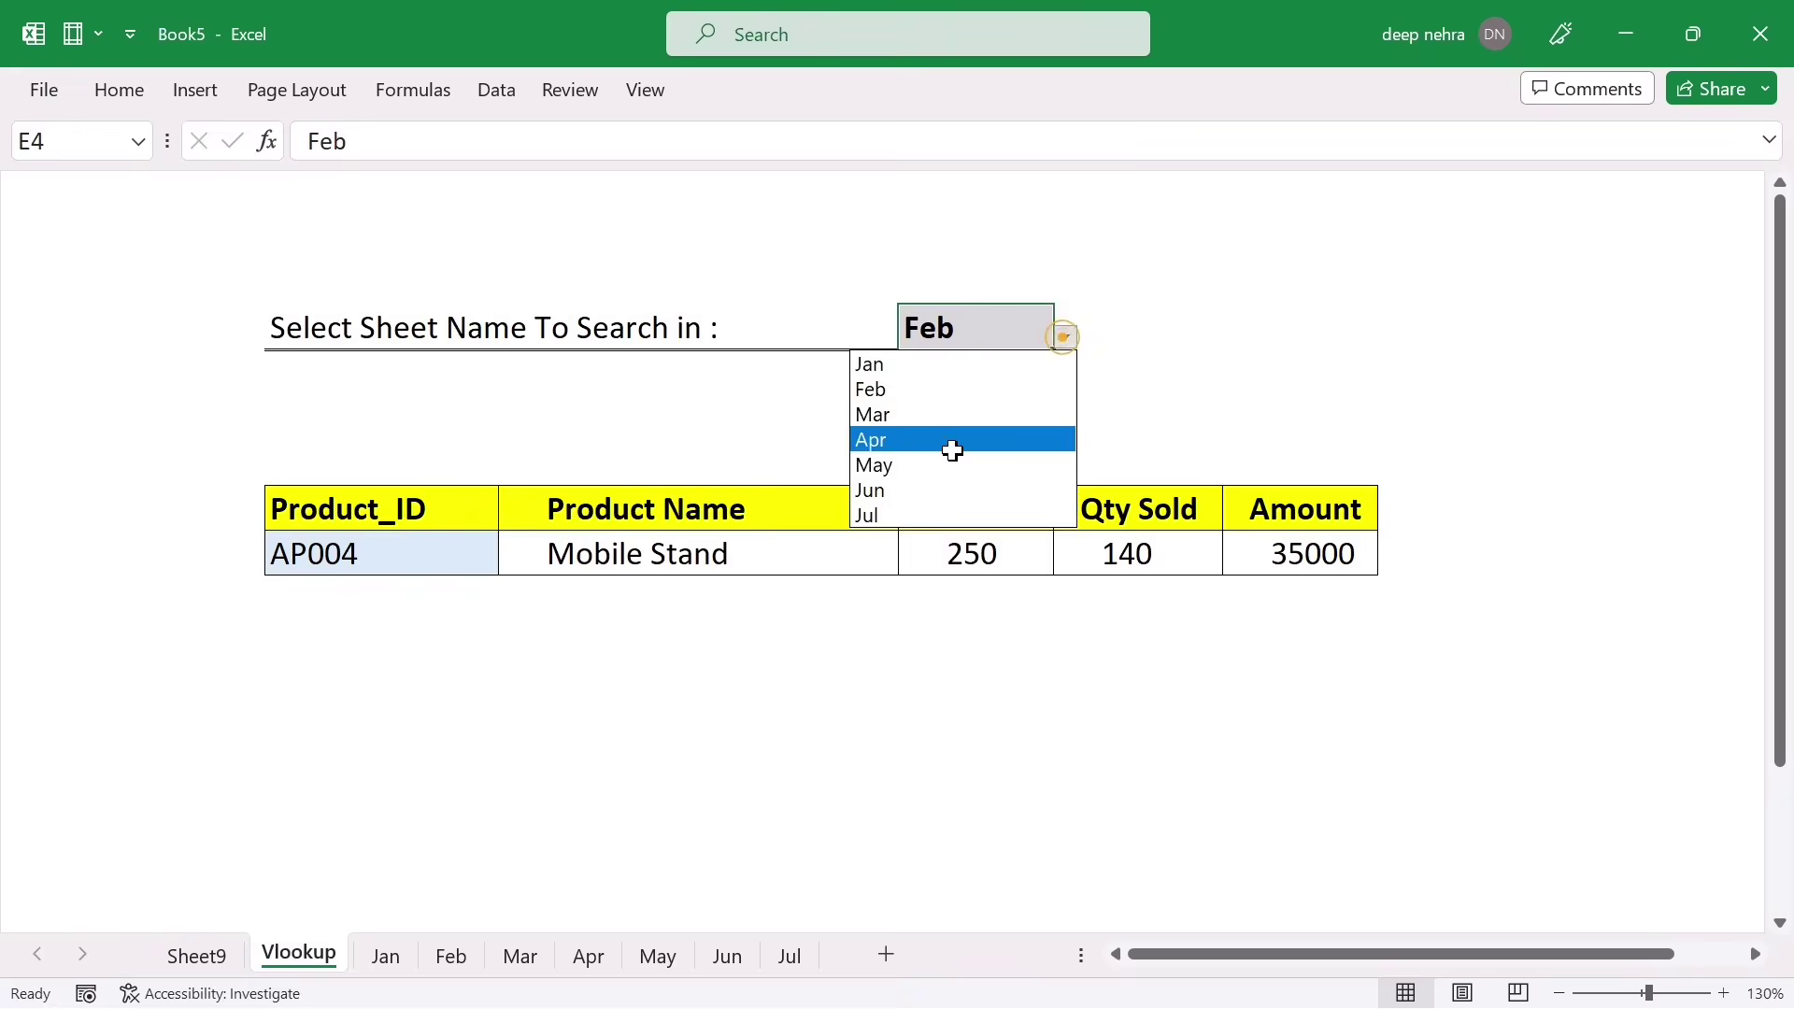
click(907, 365)
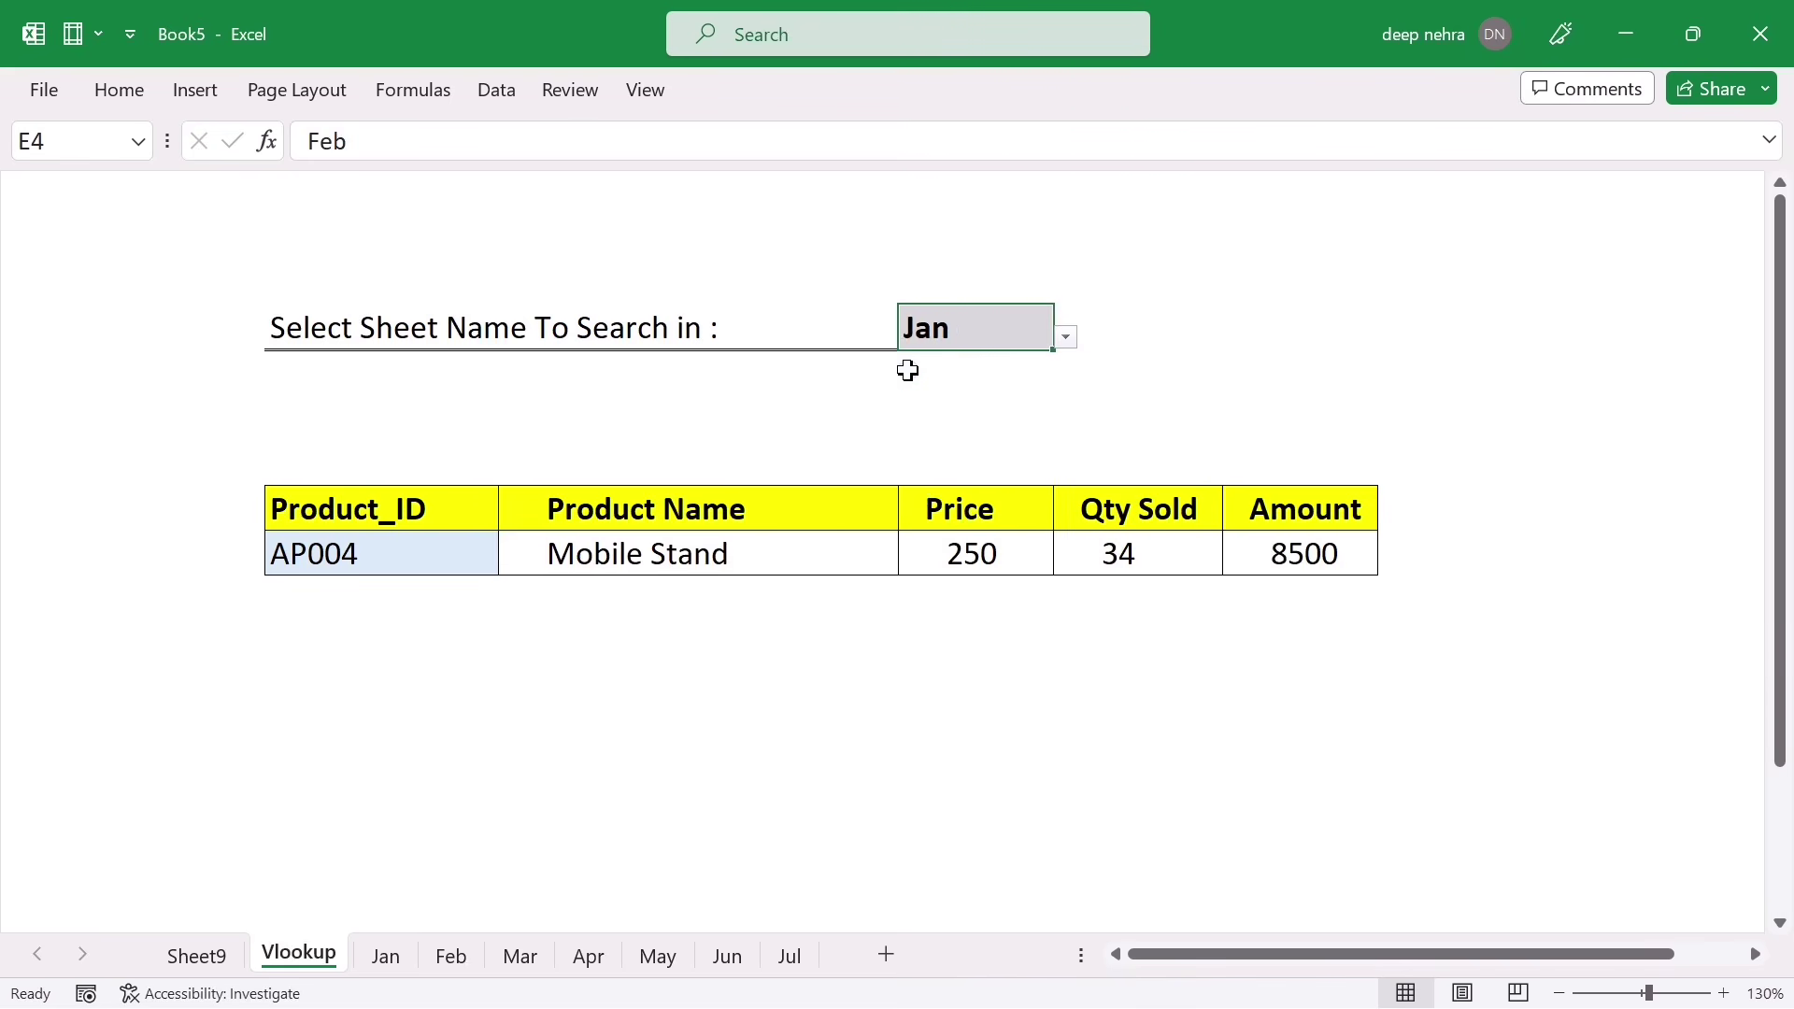
click(397, 561)
click(510, 561)
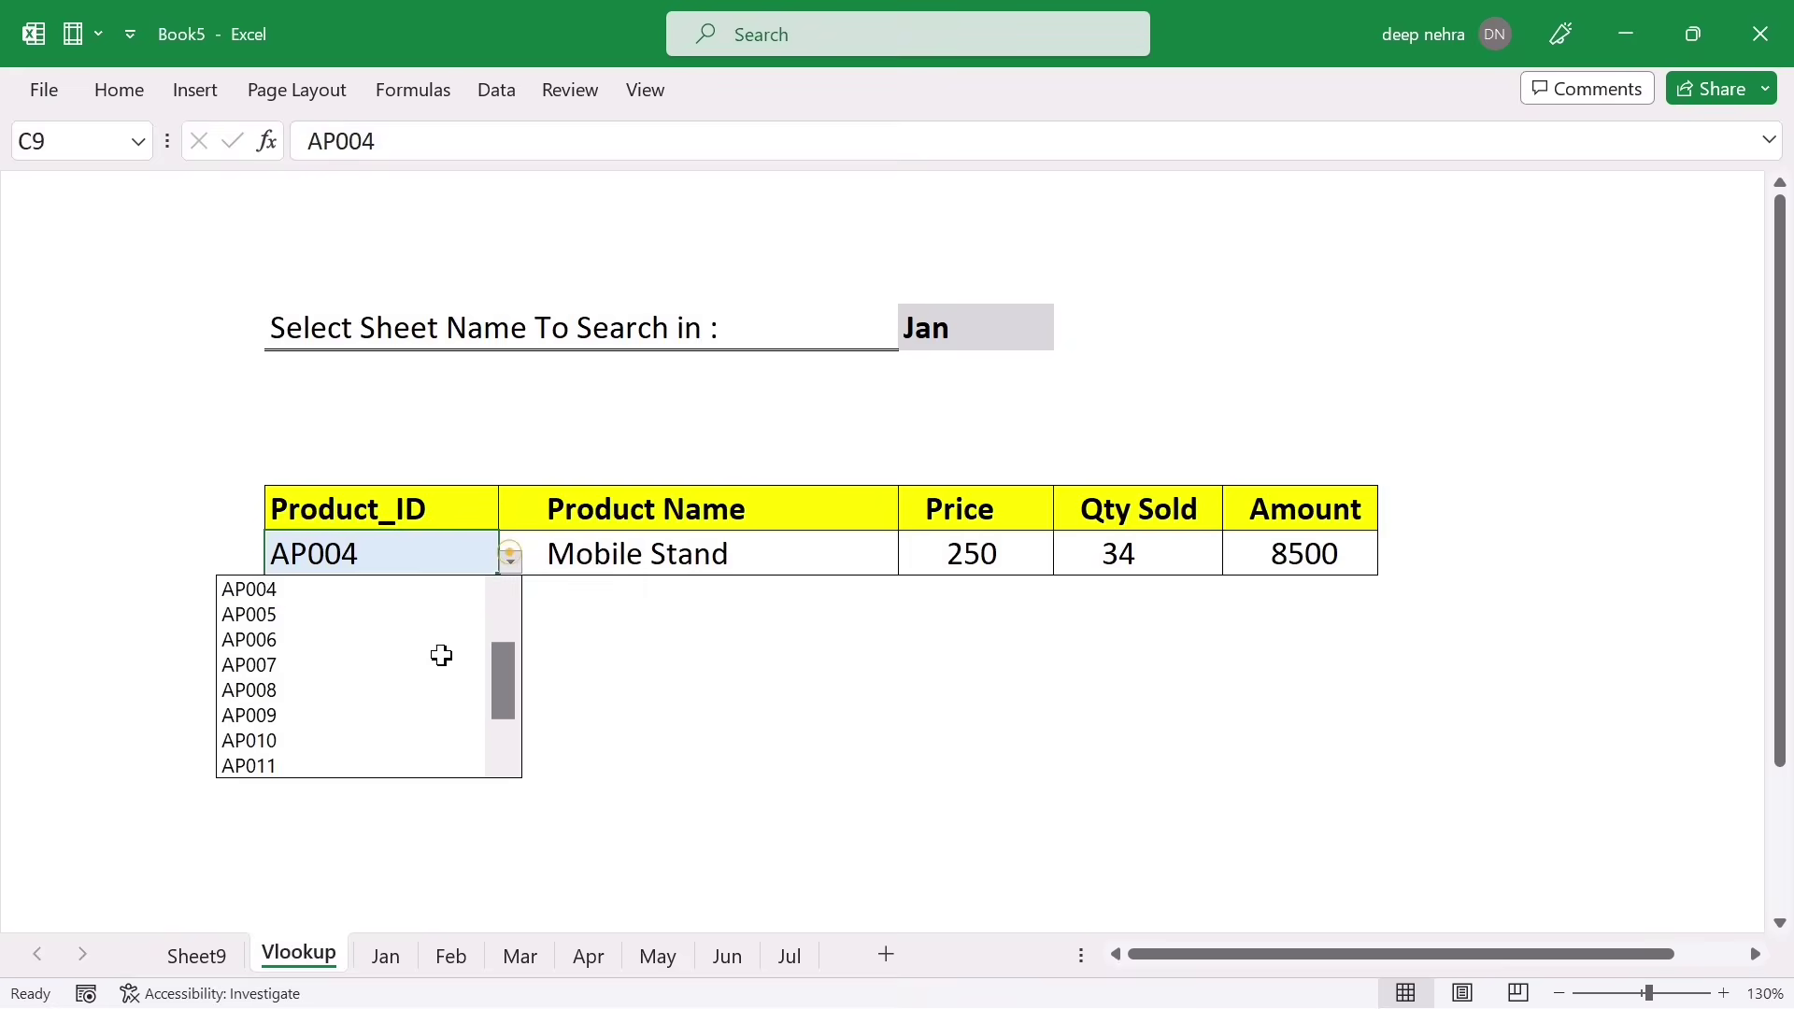
click(303, 742)
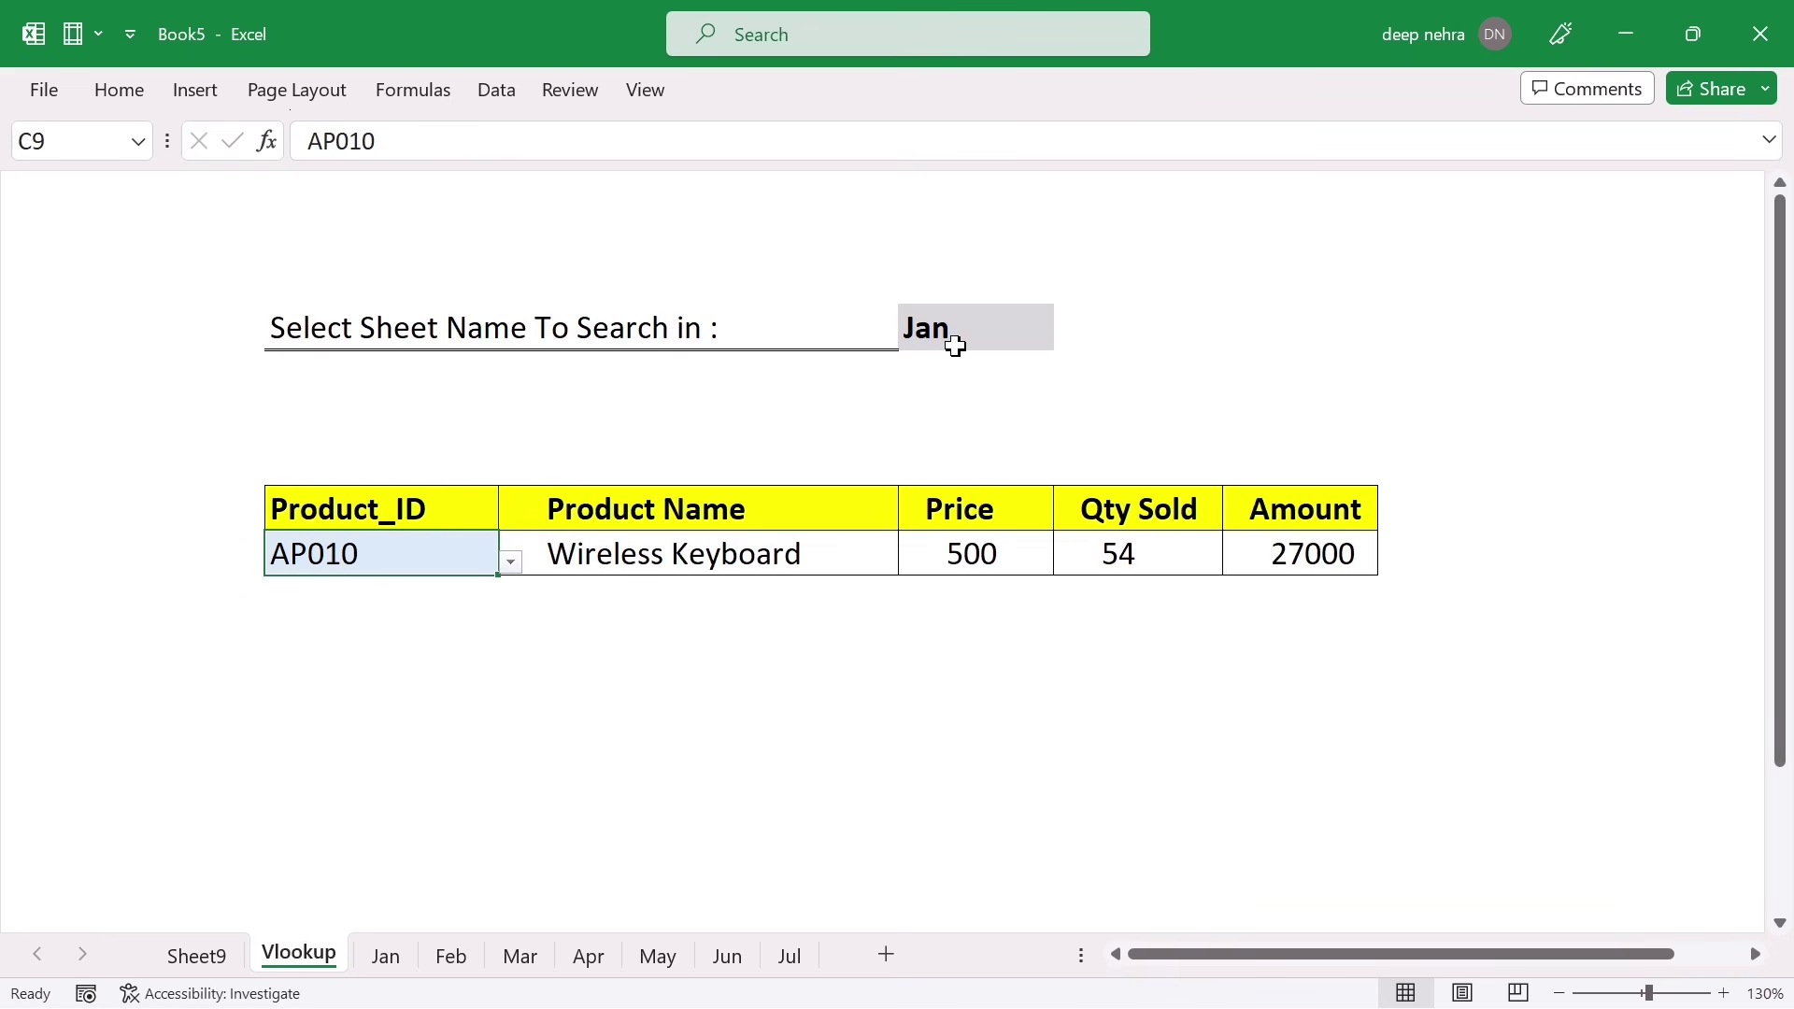
Check the AP010 row on the Jan sheet against the lookup results and return to the Vlookup sheet
click(386, 953)
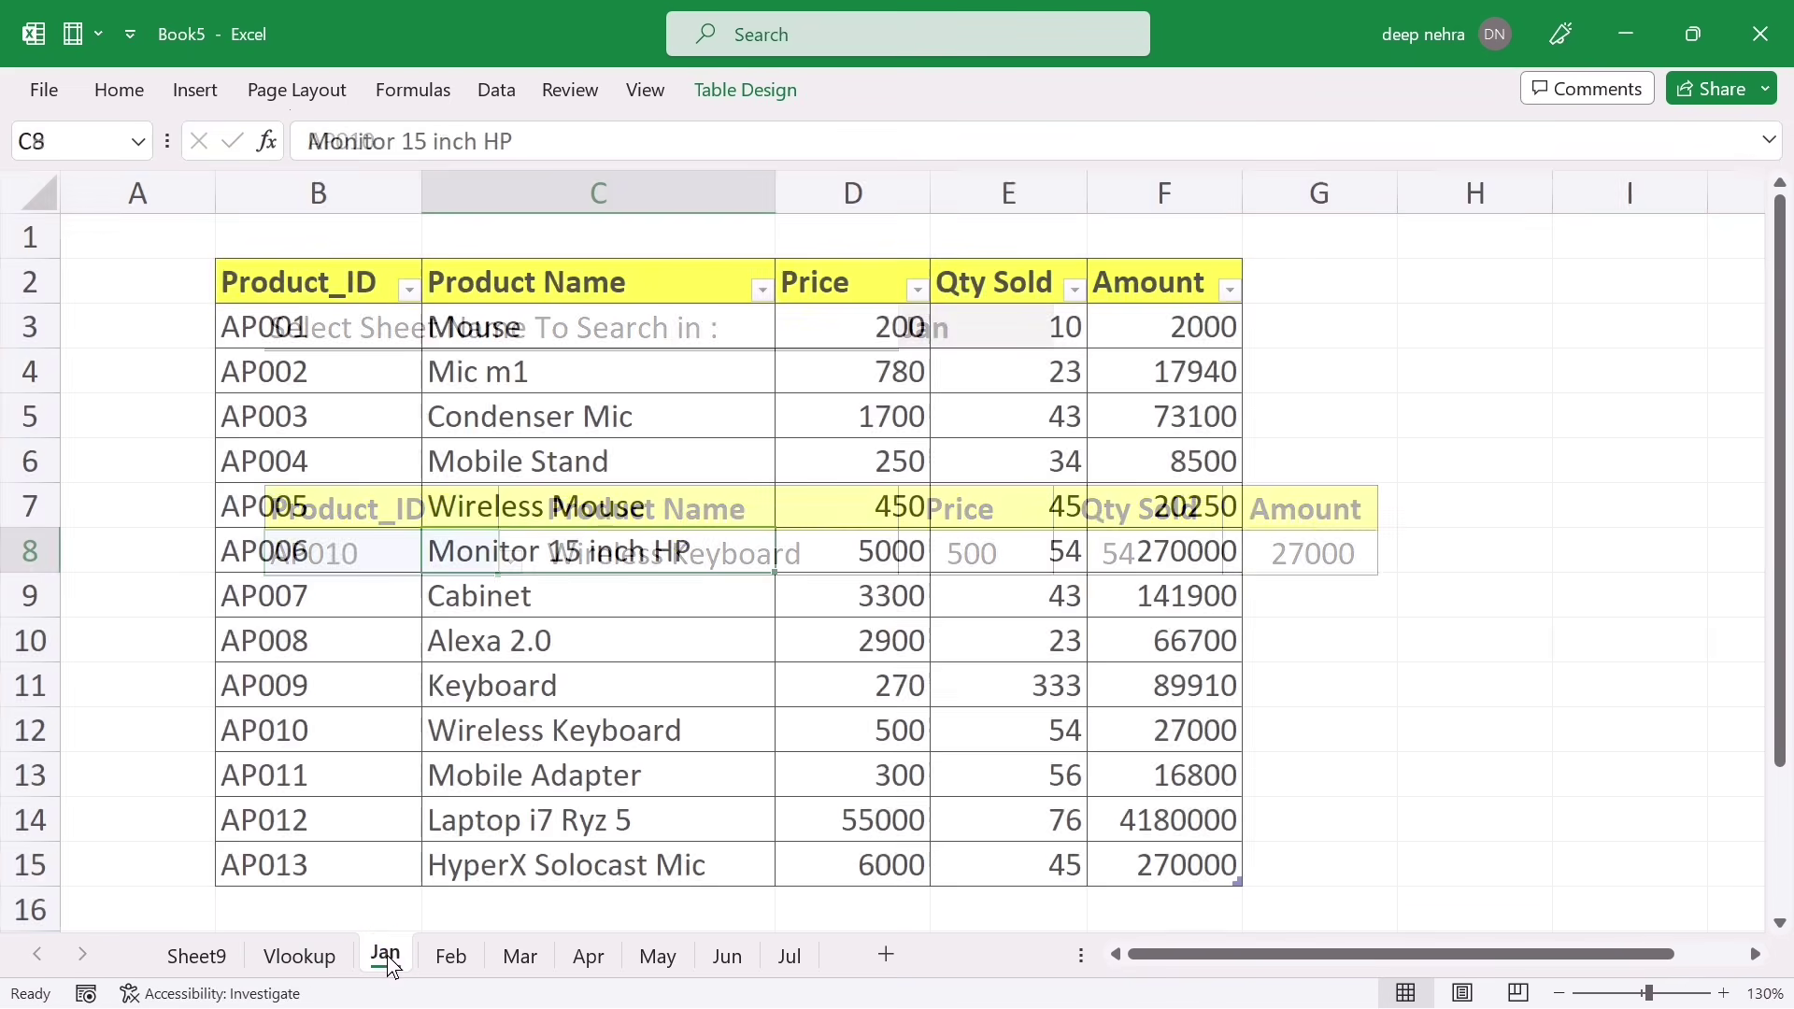
drag(301, 734, 1190, 729)
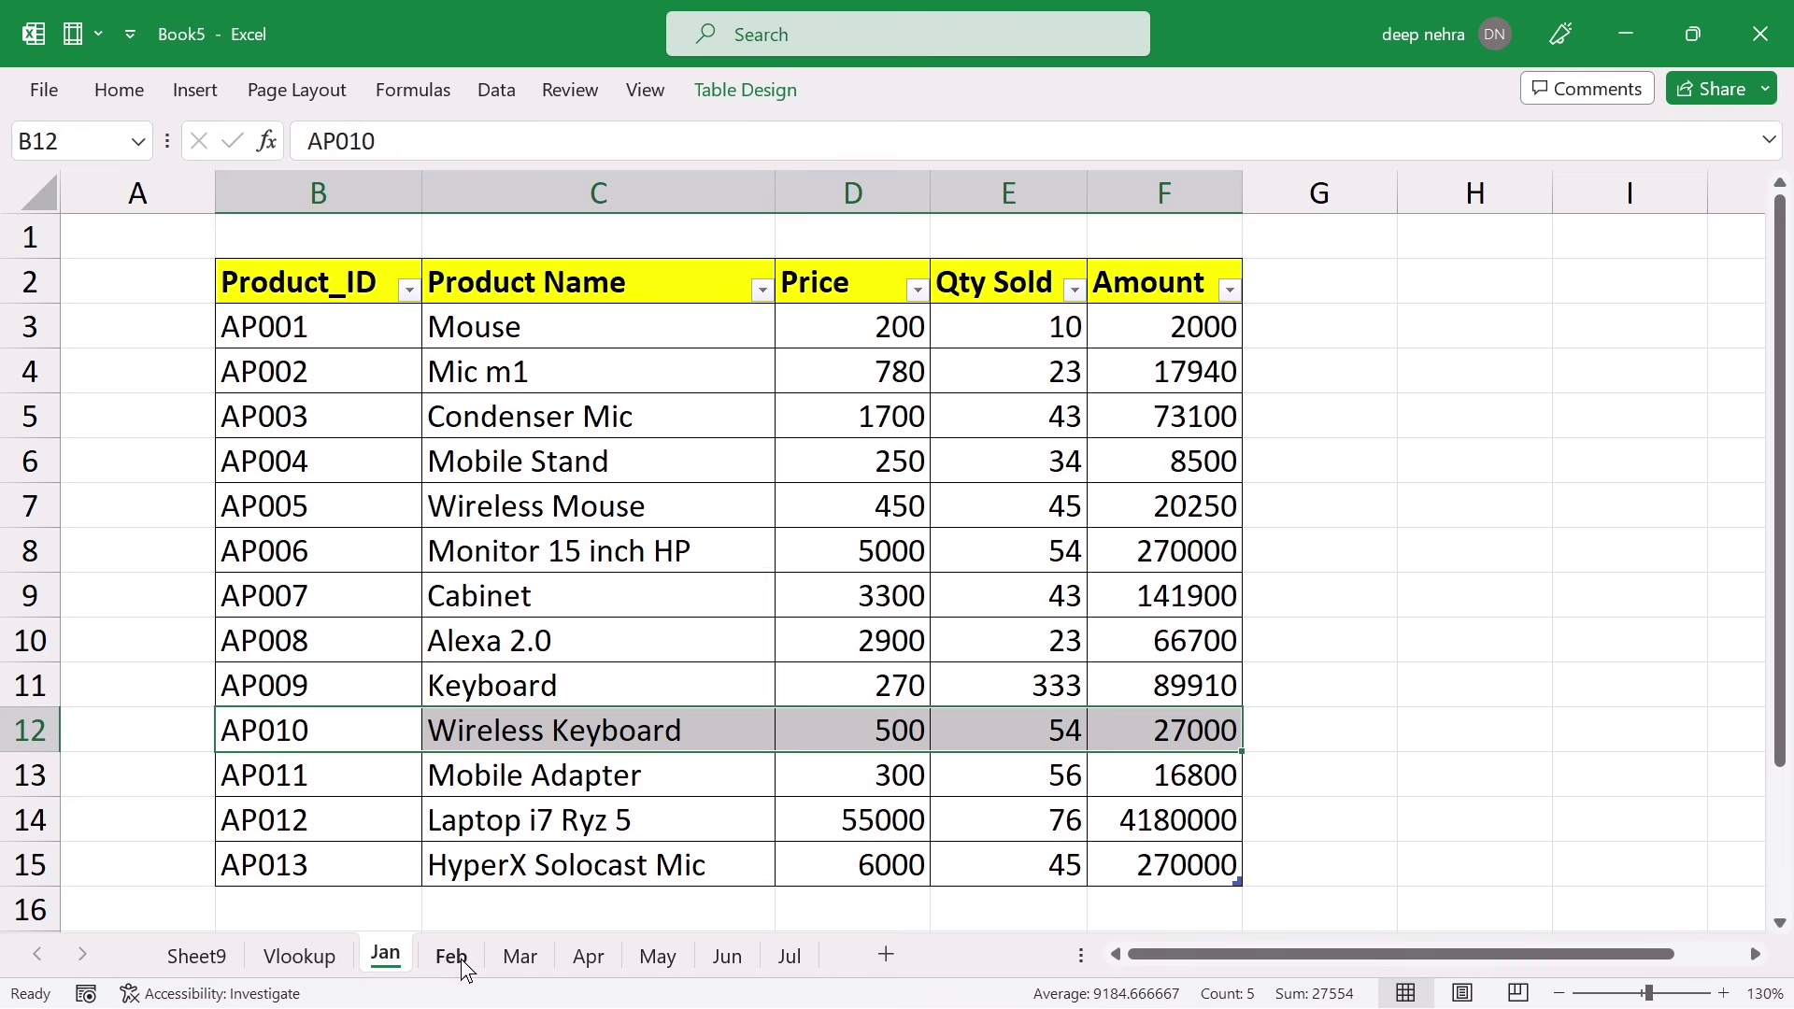
click(299, 955)
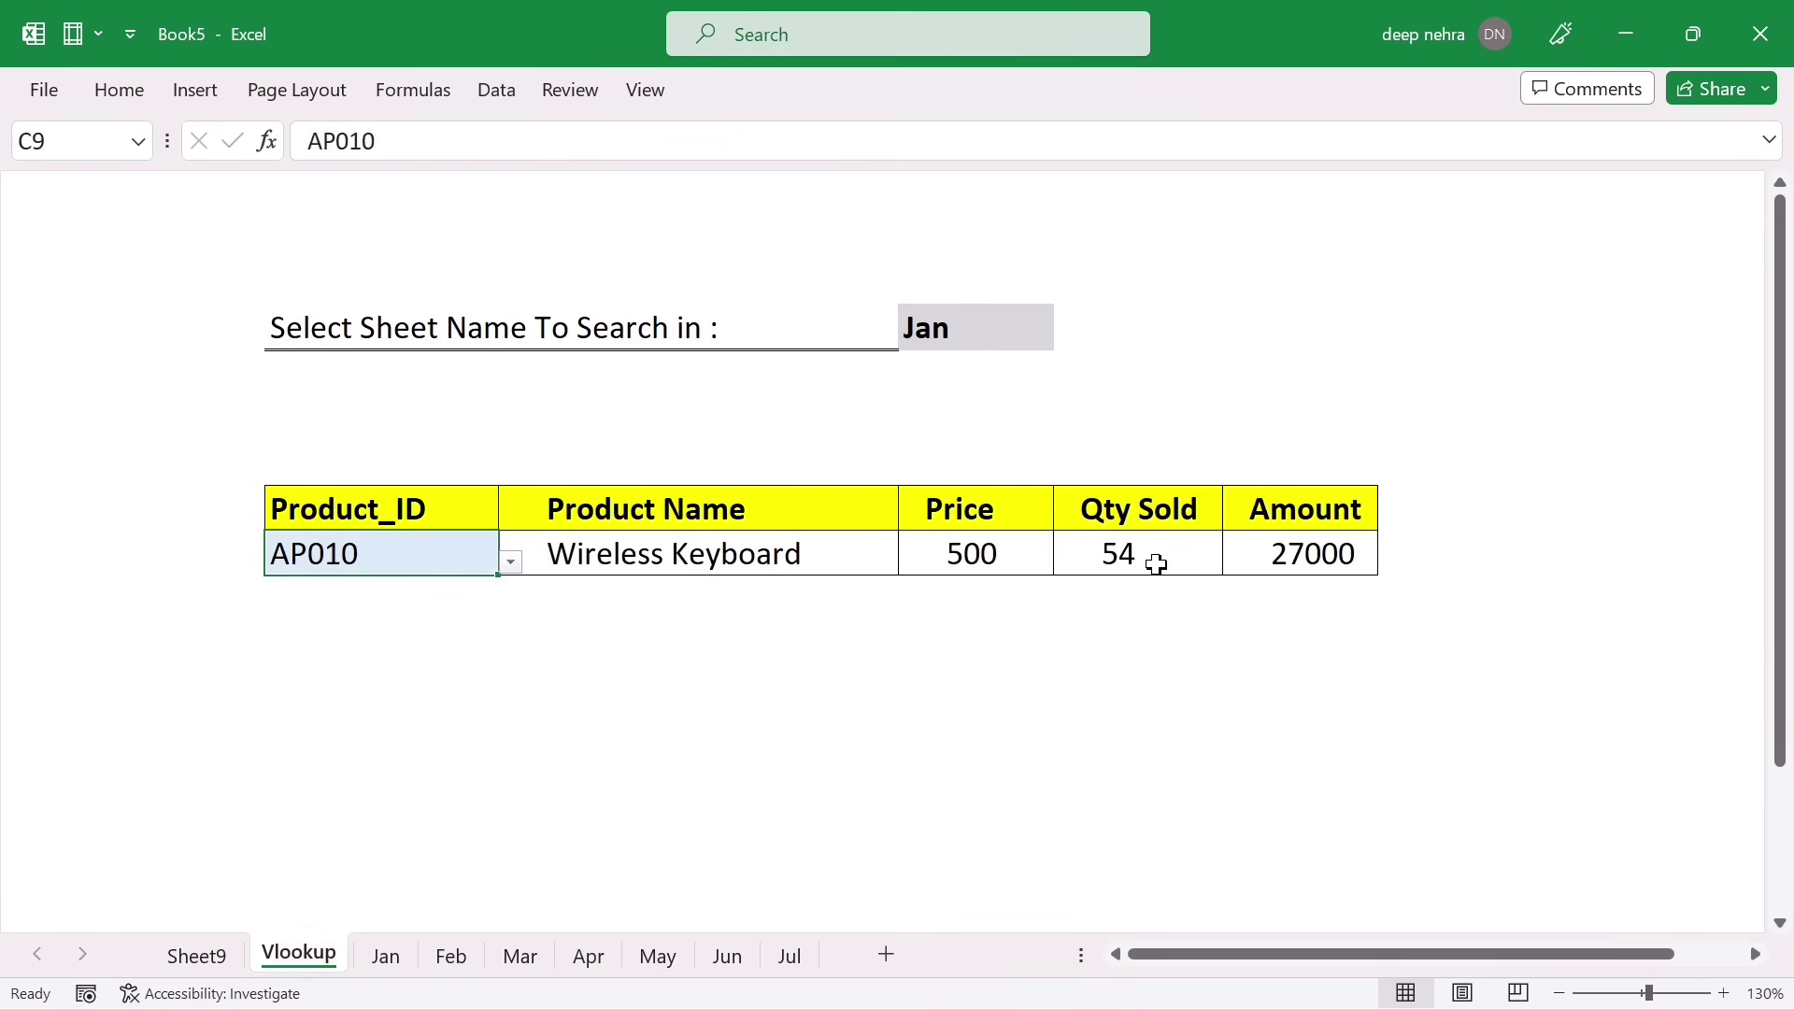
Choose May as the sheet name to search in
click(996, 339)
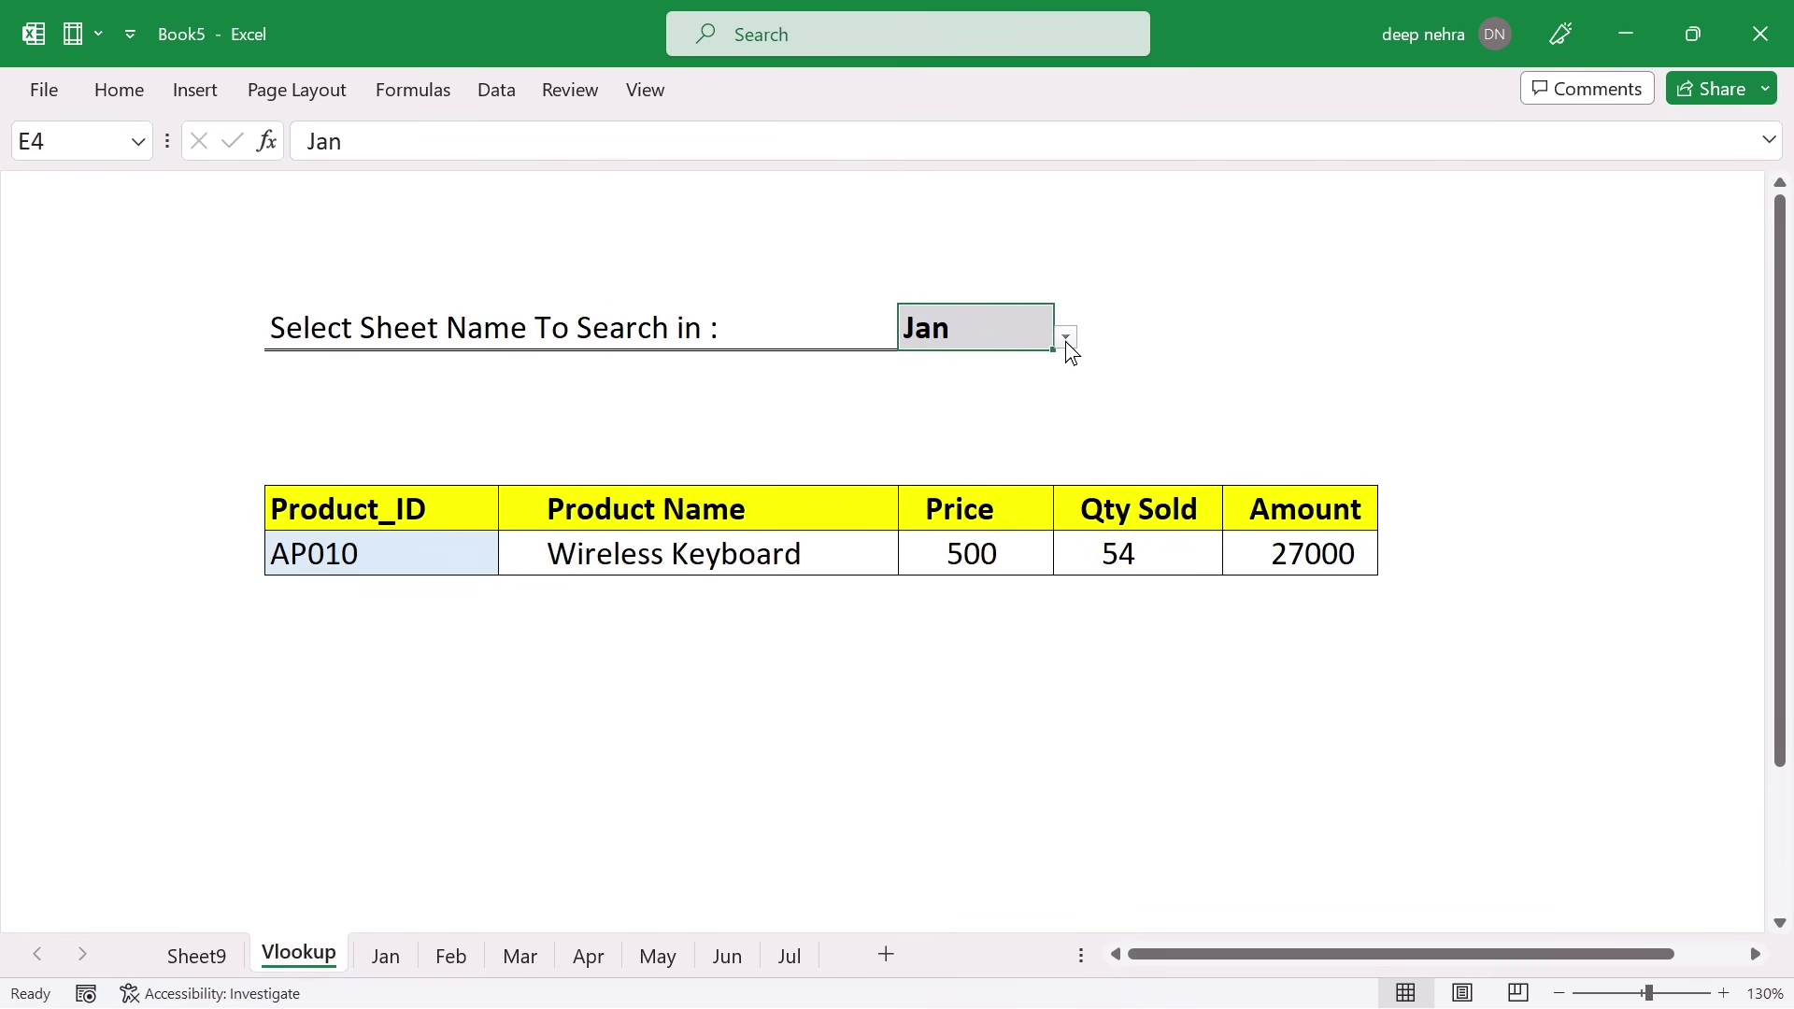
click(1067, 338)
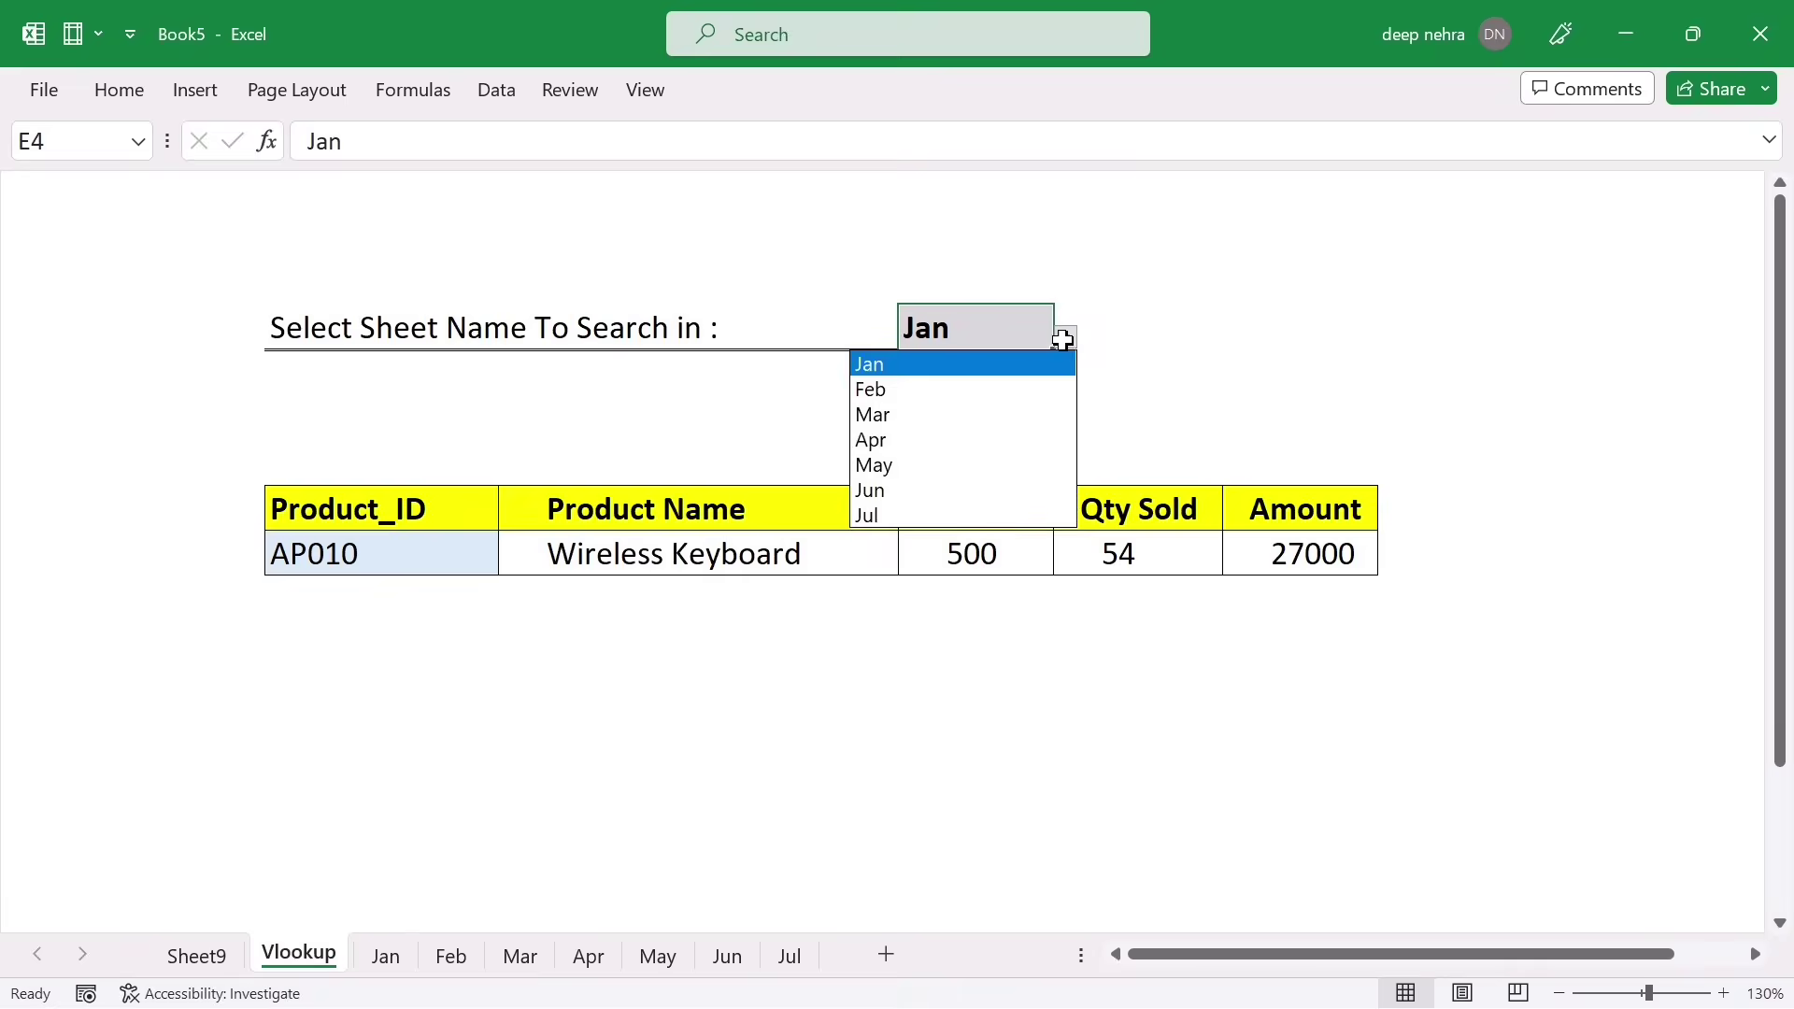
click(911, 472)
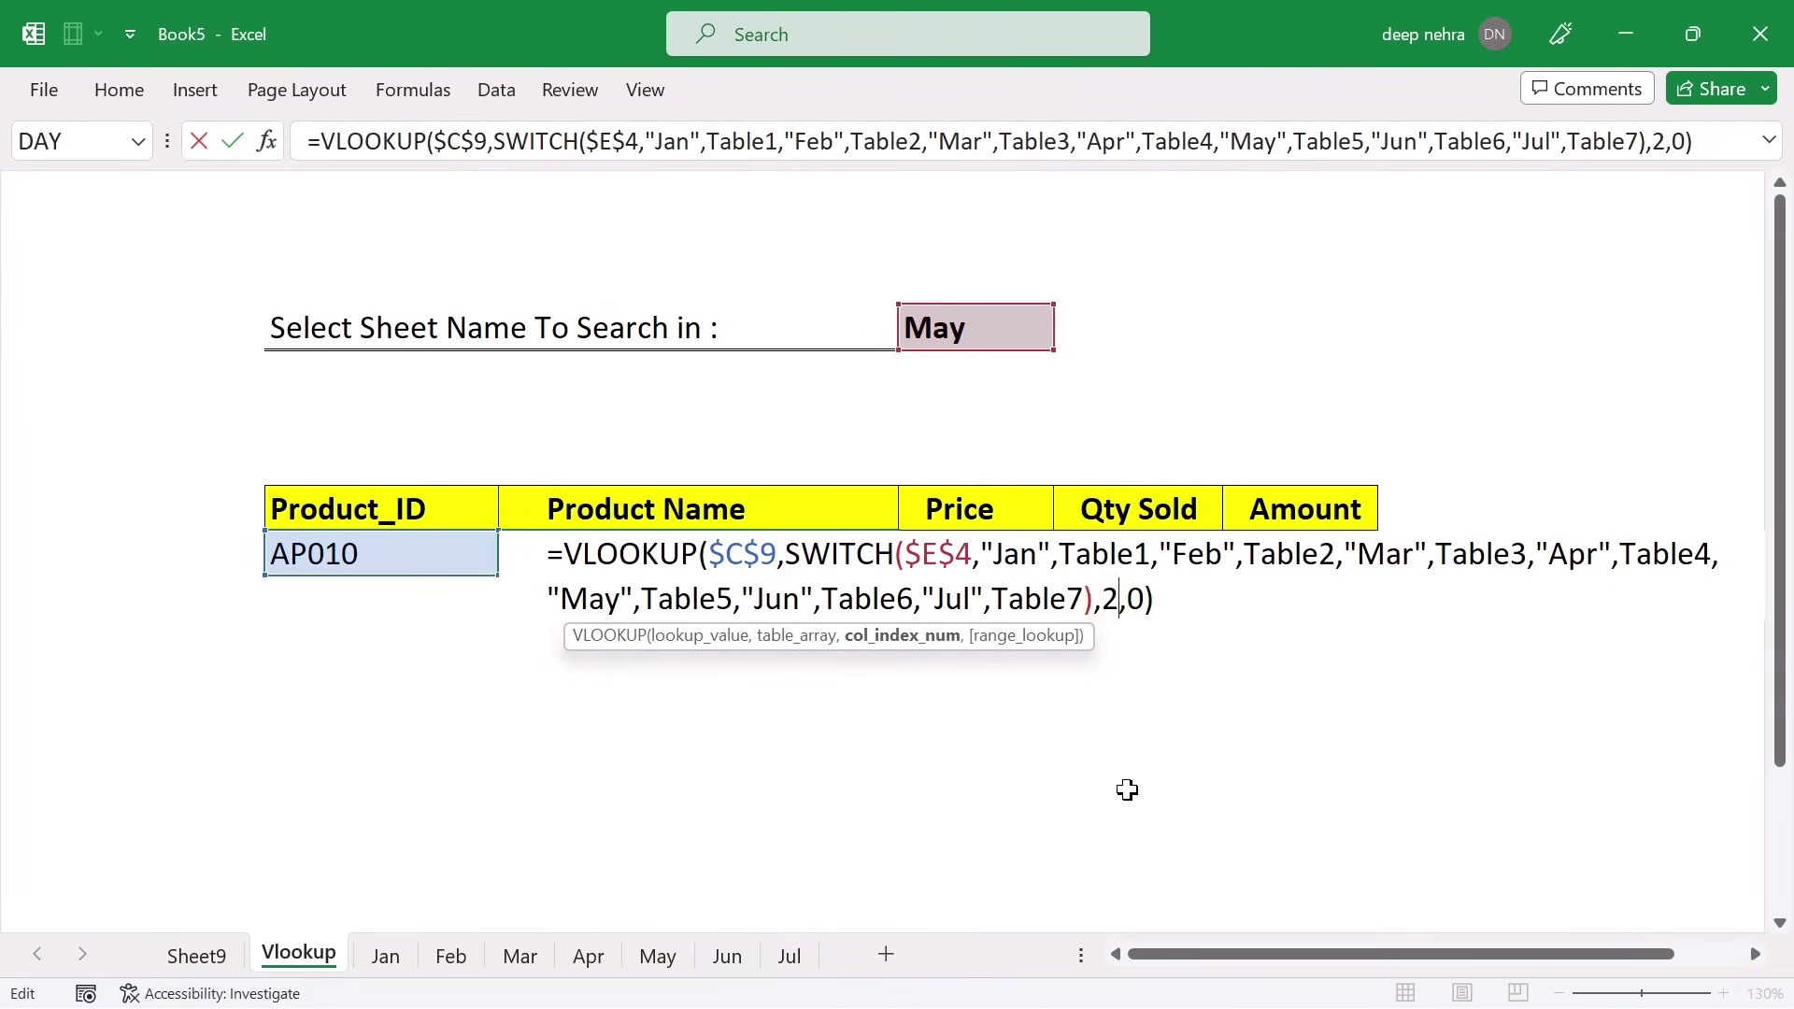
Replace the column index in the D9 formula with a COLUMNS function over the header range C8:D8
key(BackSpace)
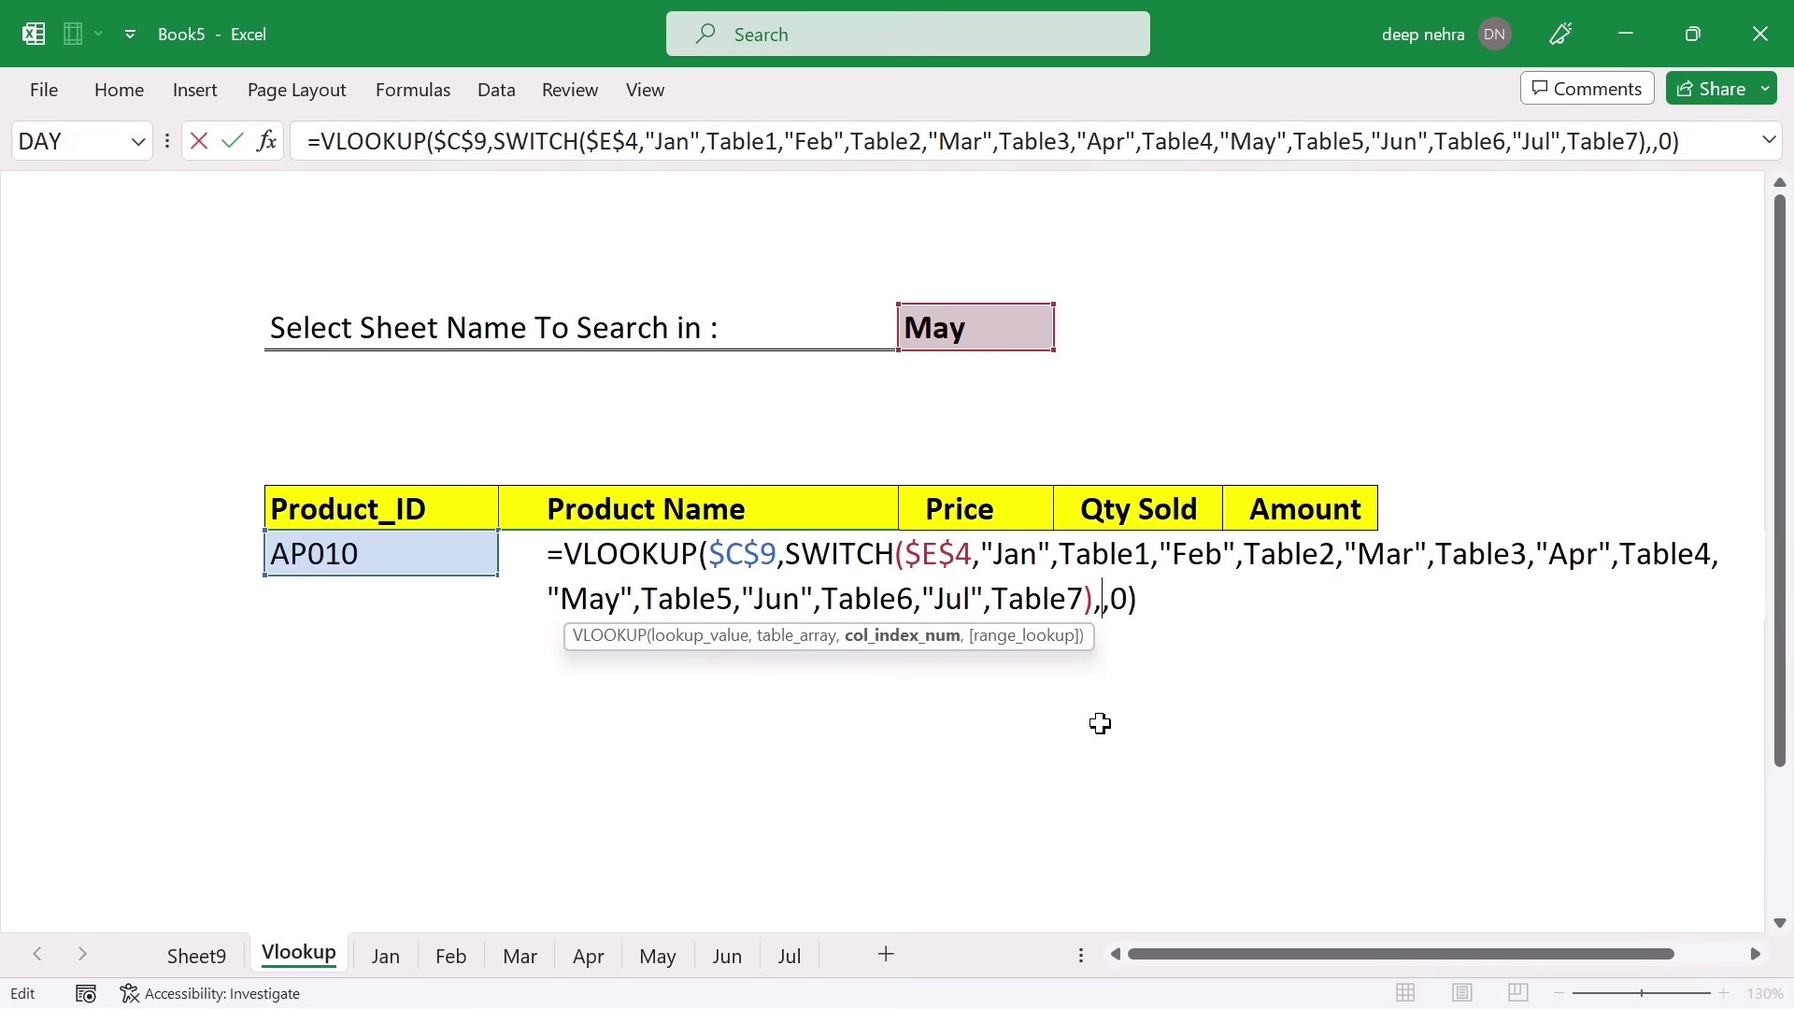
text(columns)
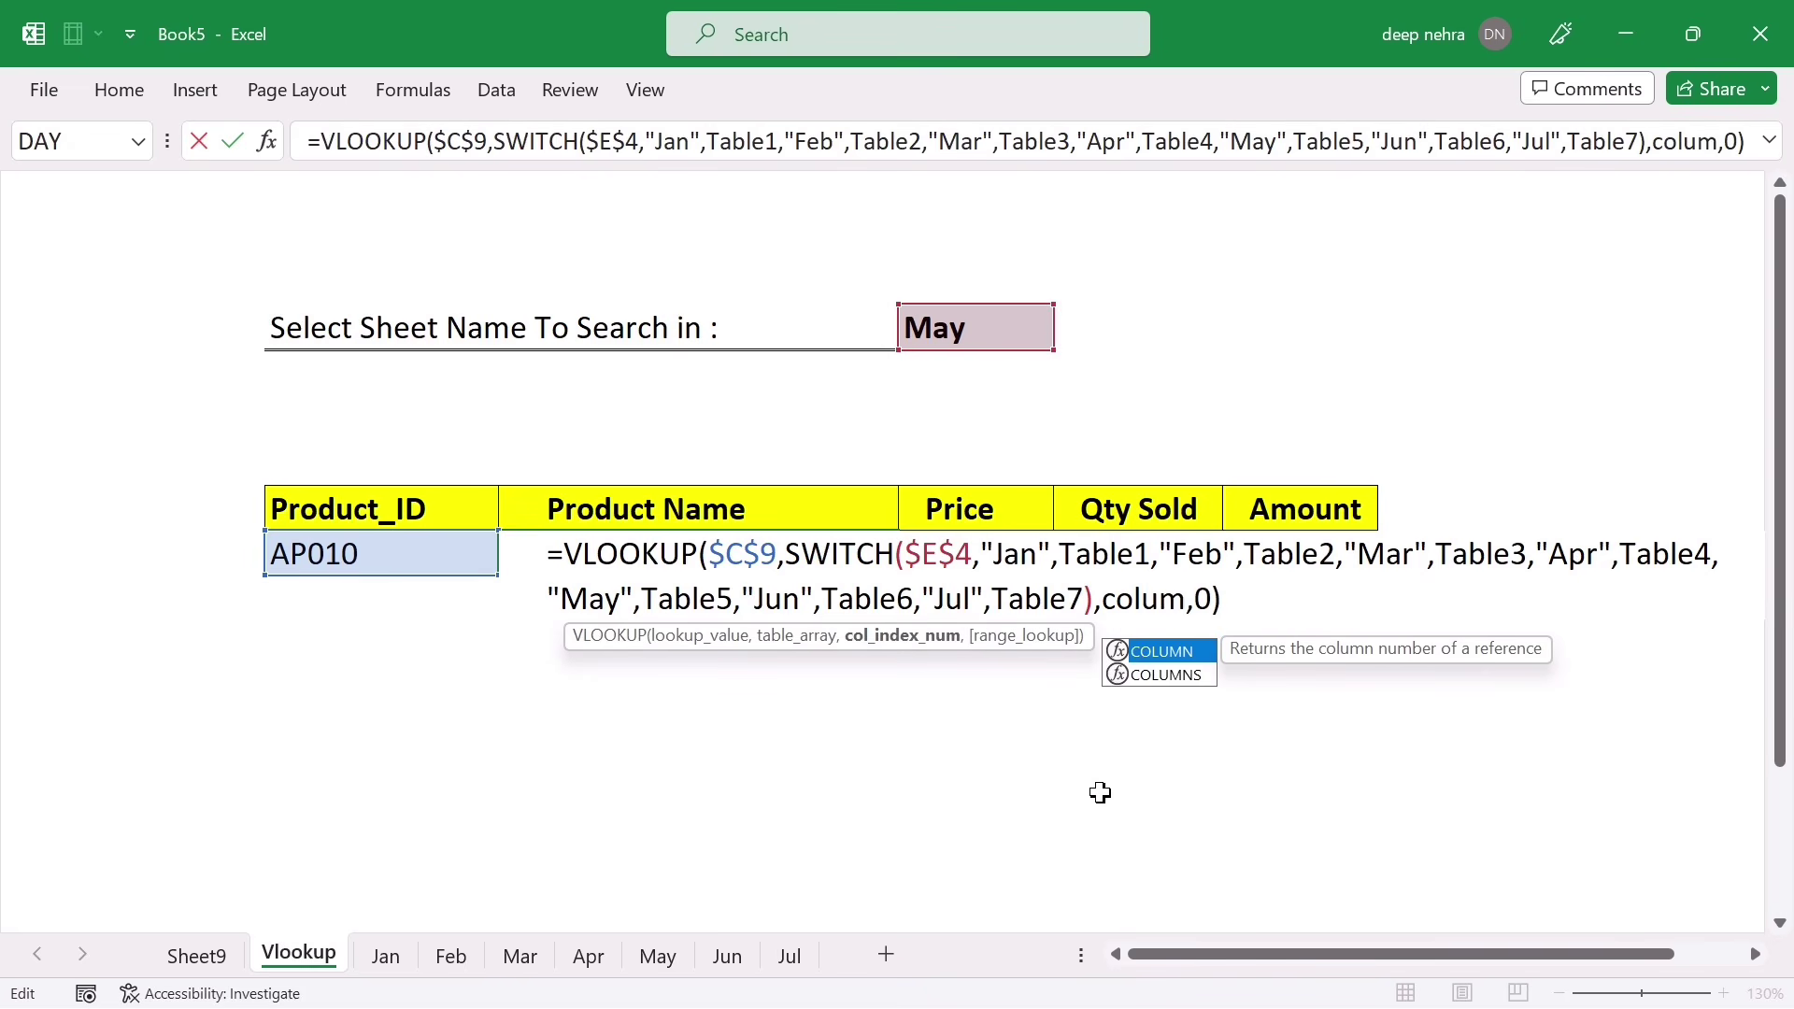
text(()
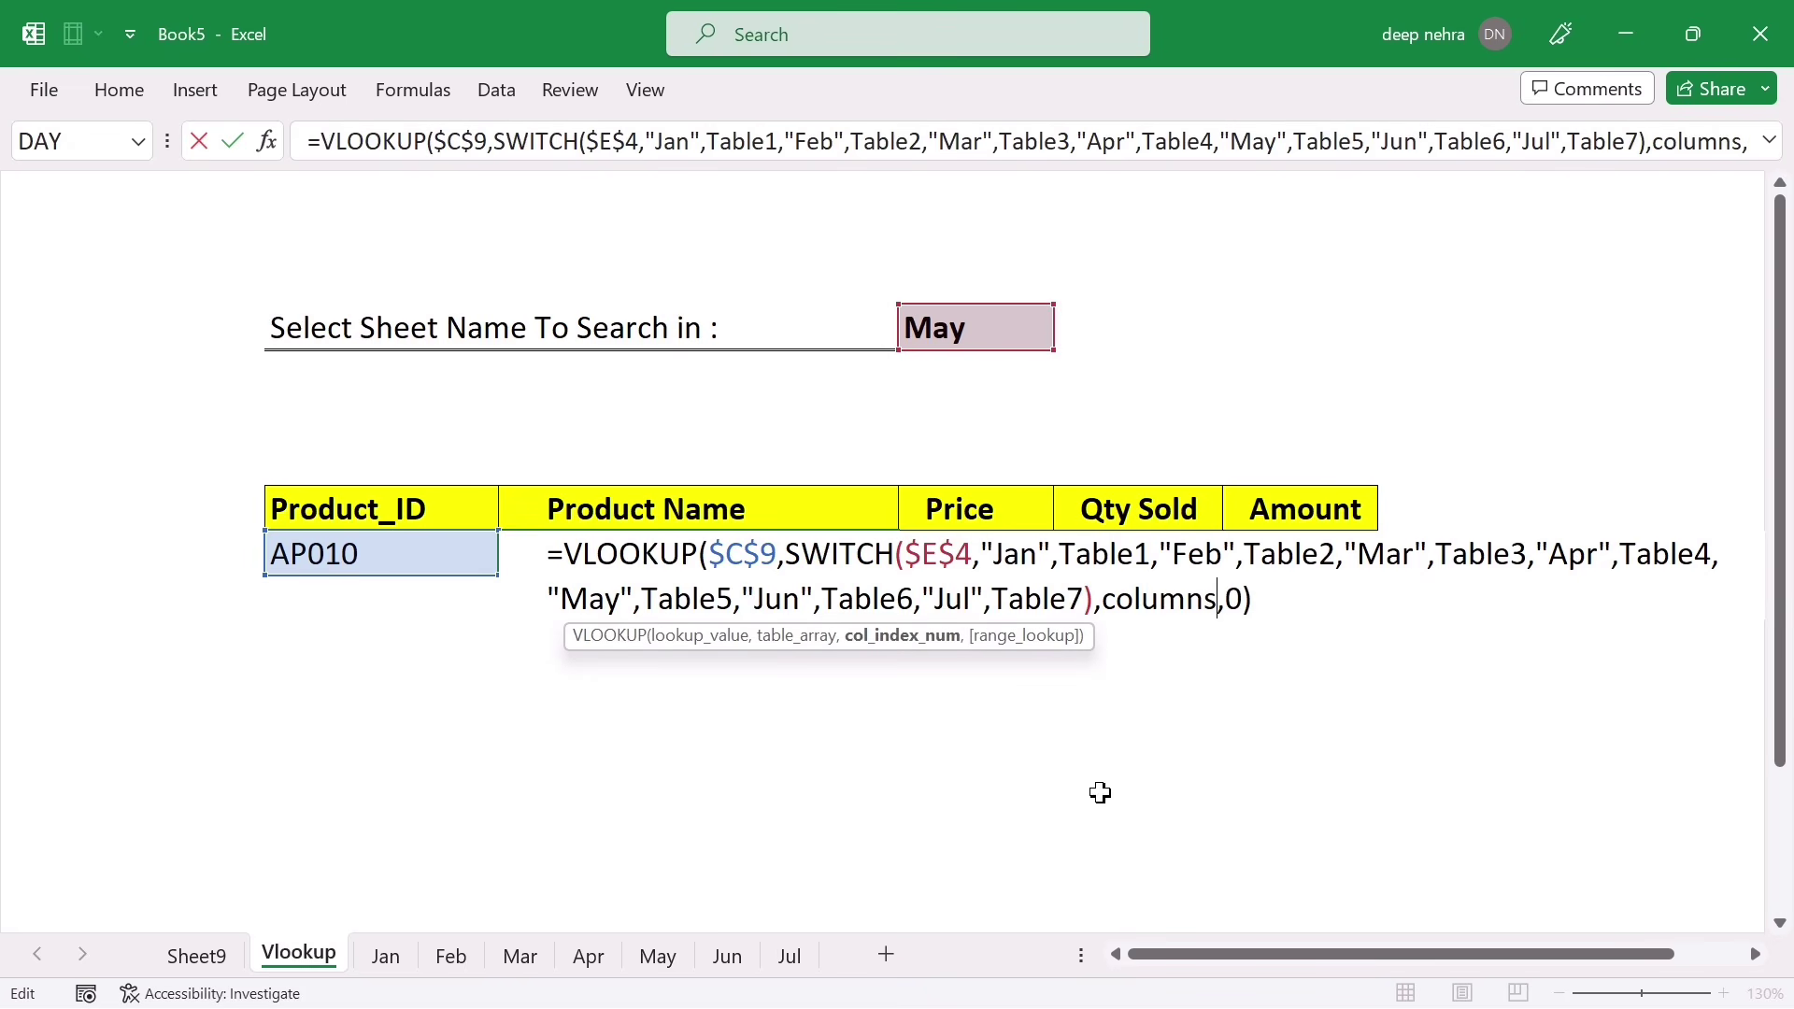
key(BackSpace)
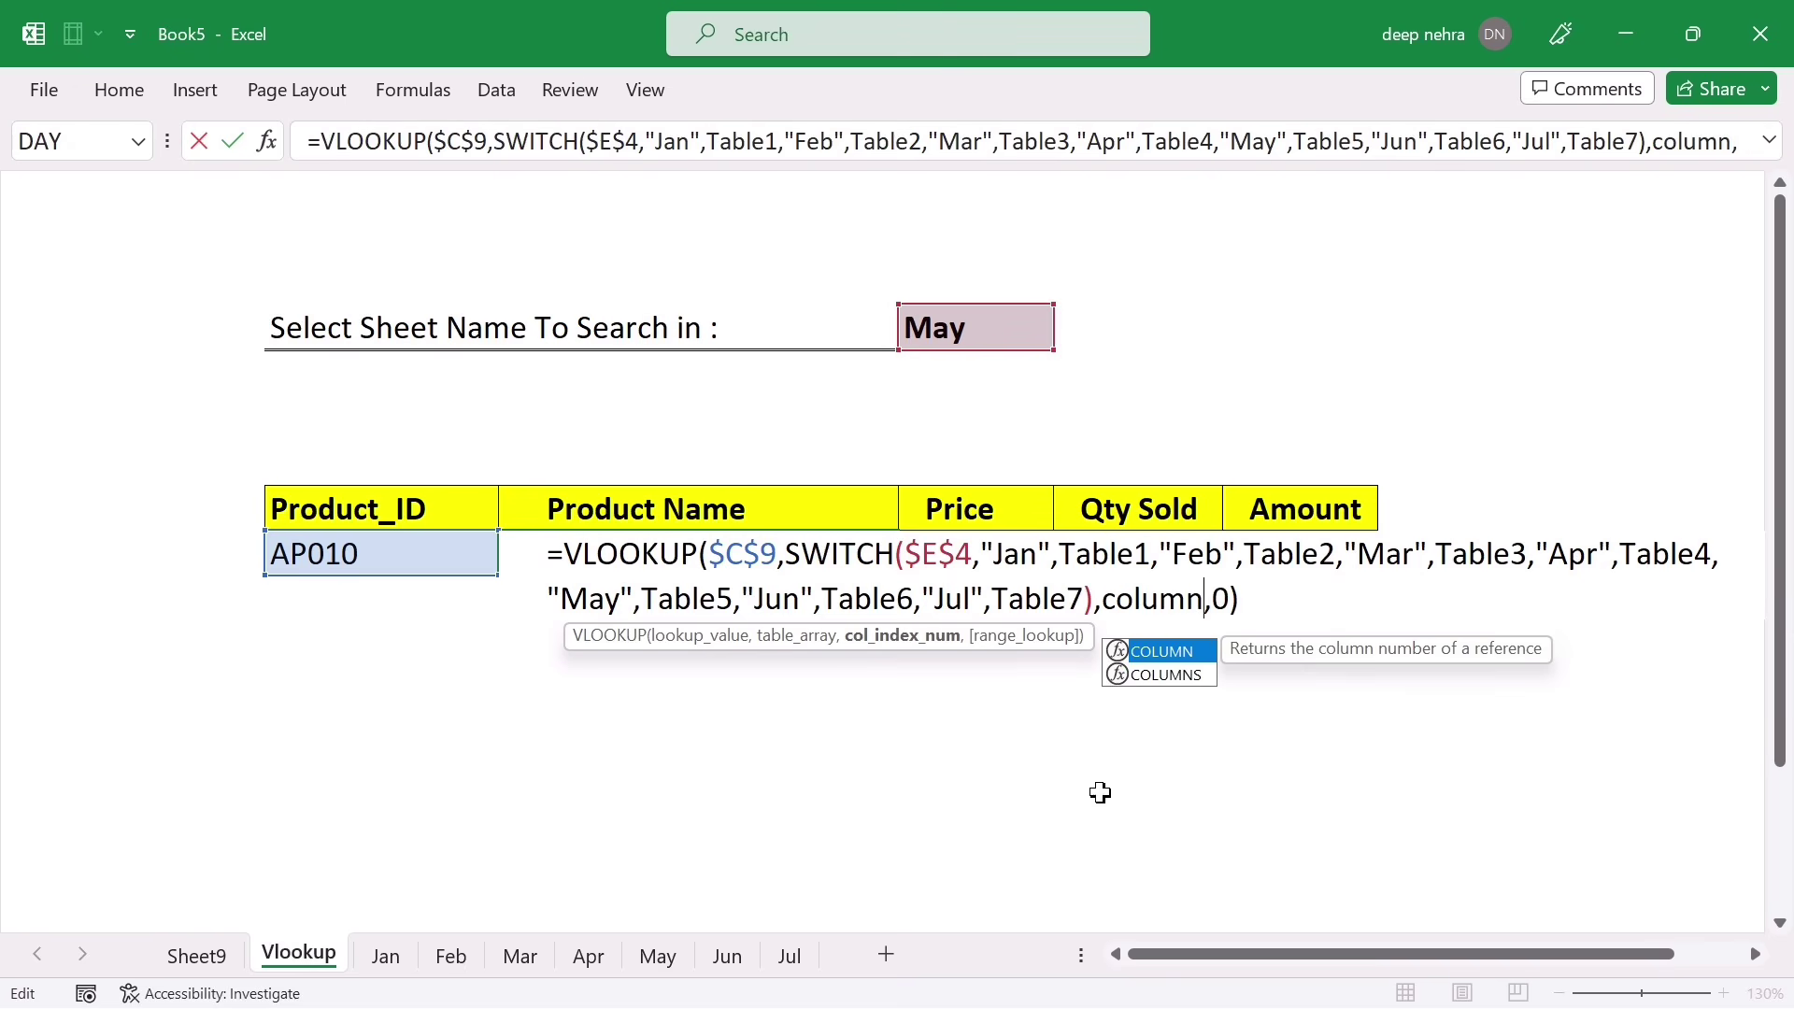
key(Down)
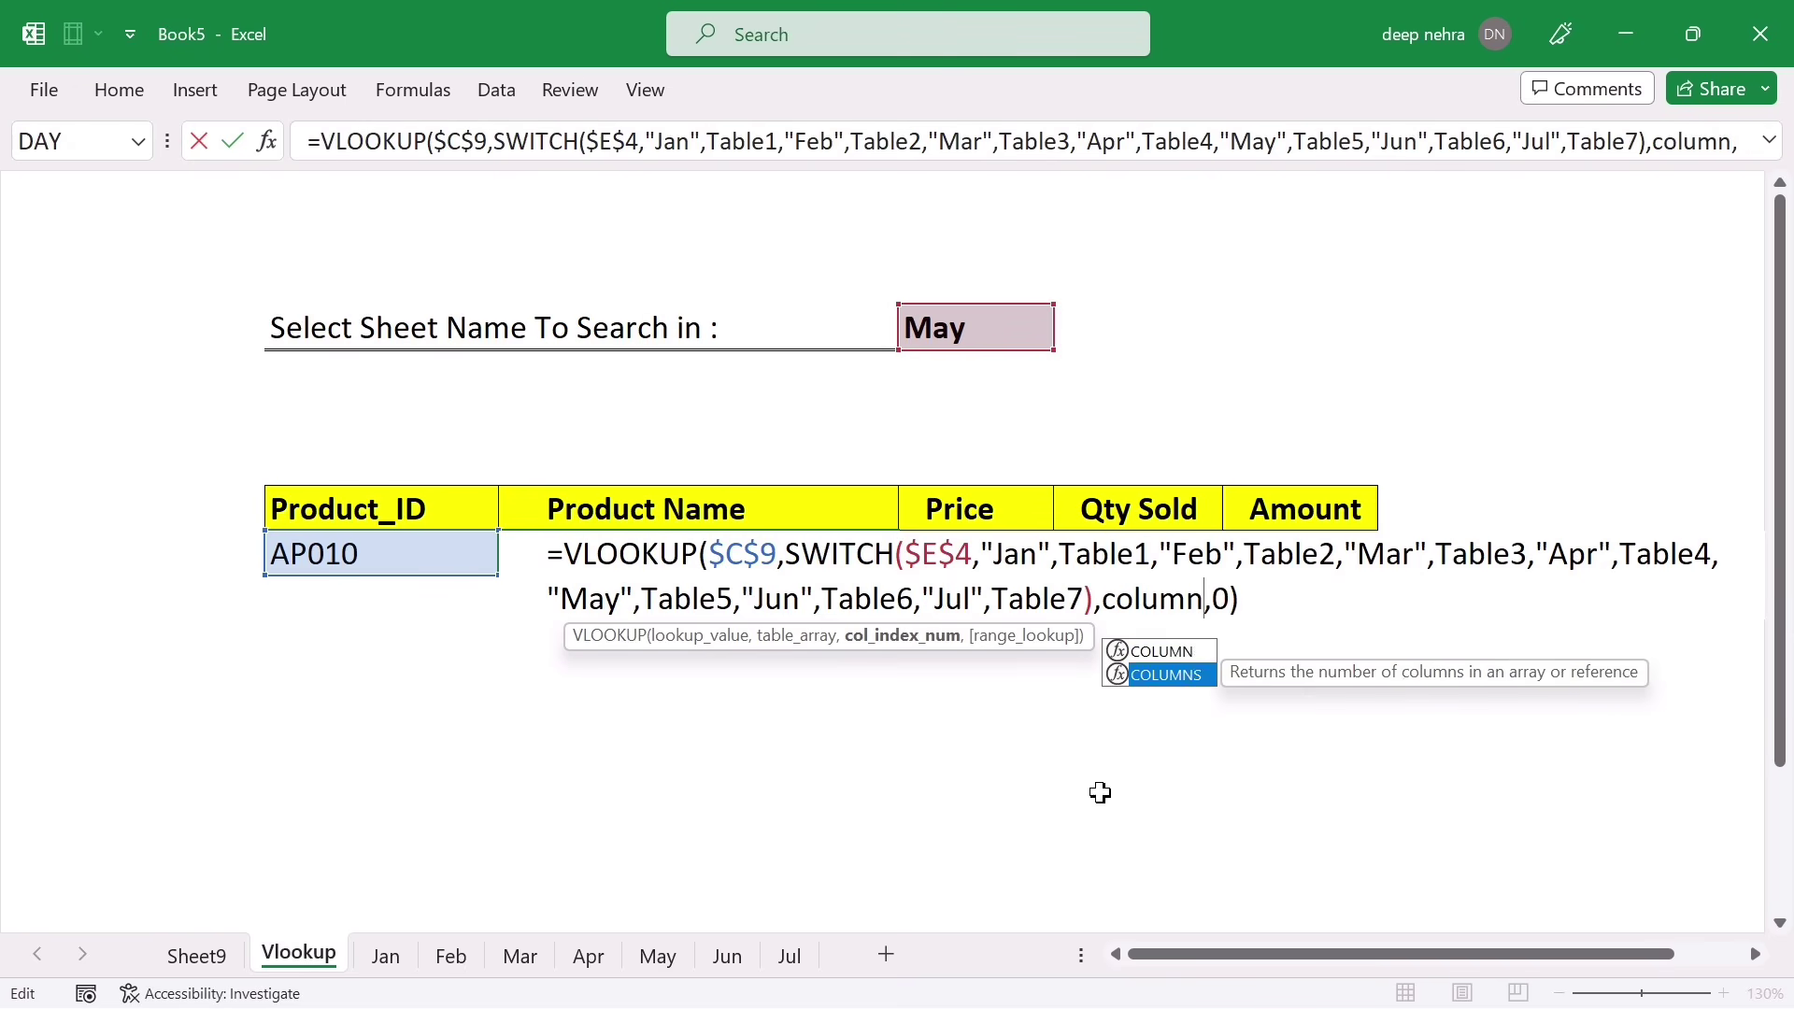
key(Tab)
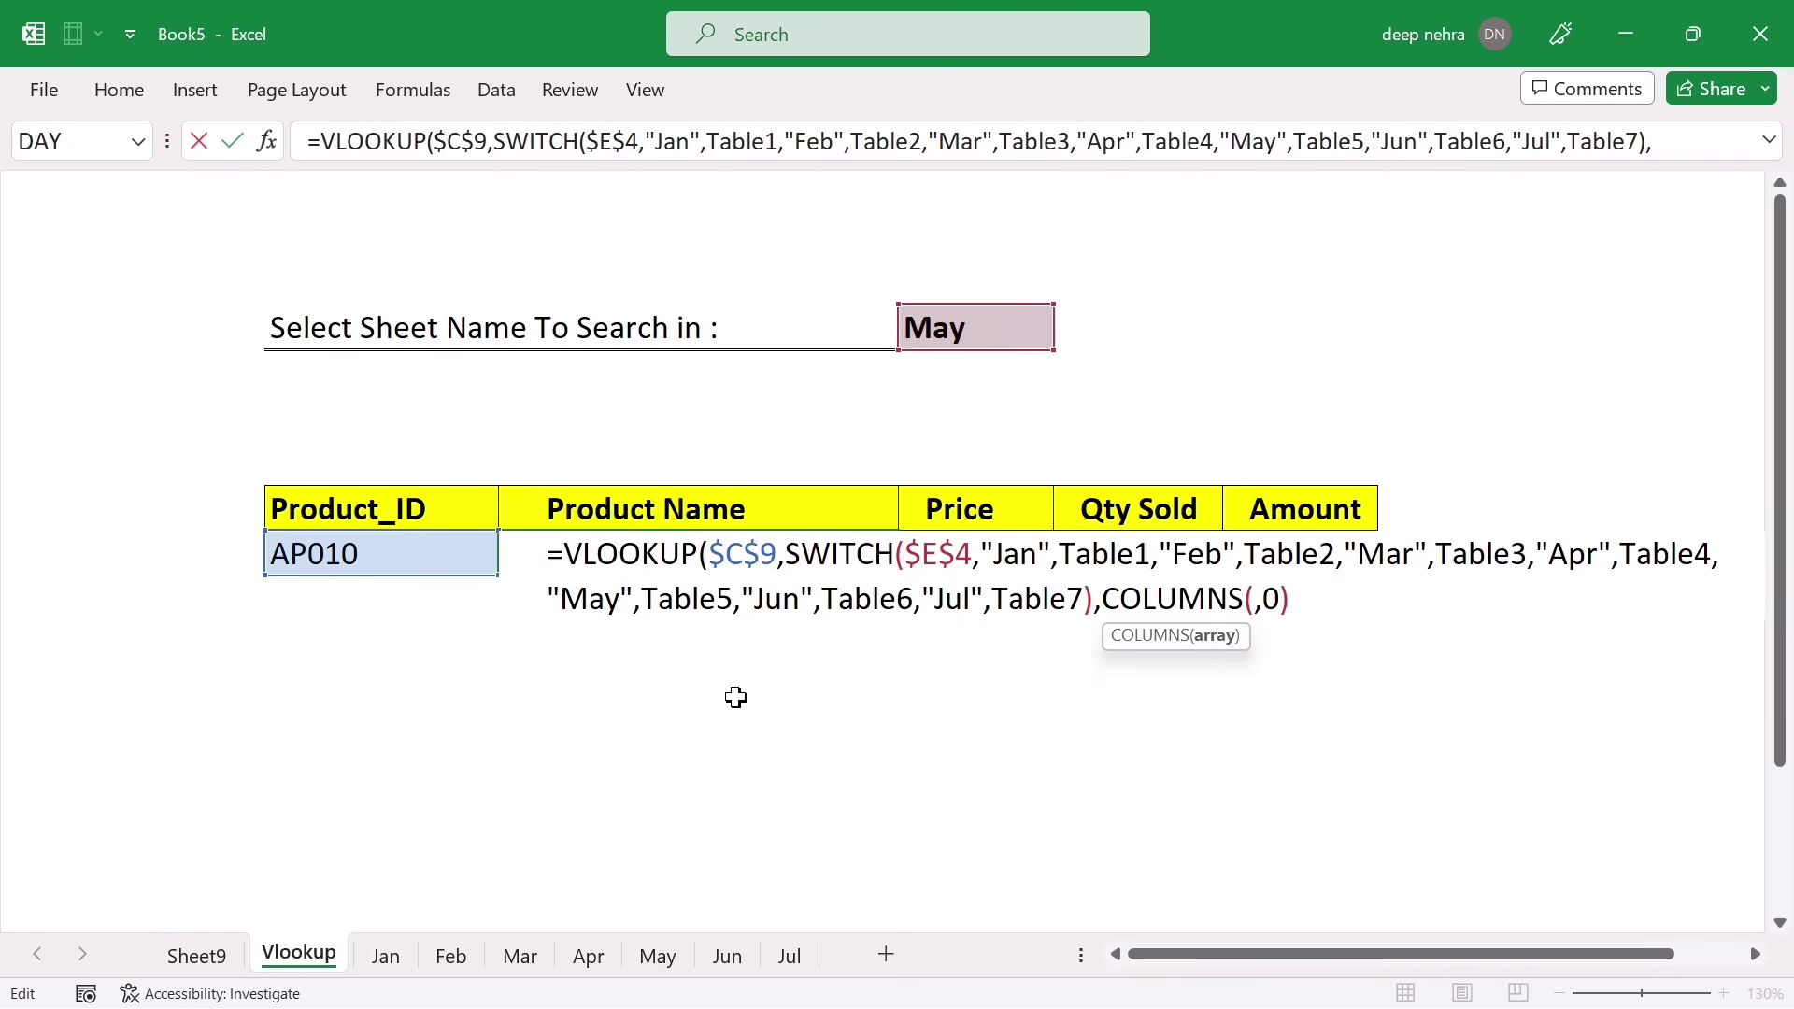
click(372, 505)
key(F8)
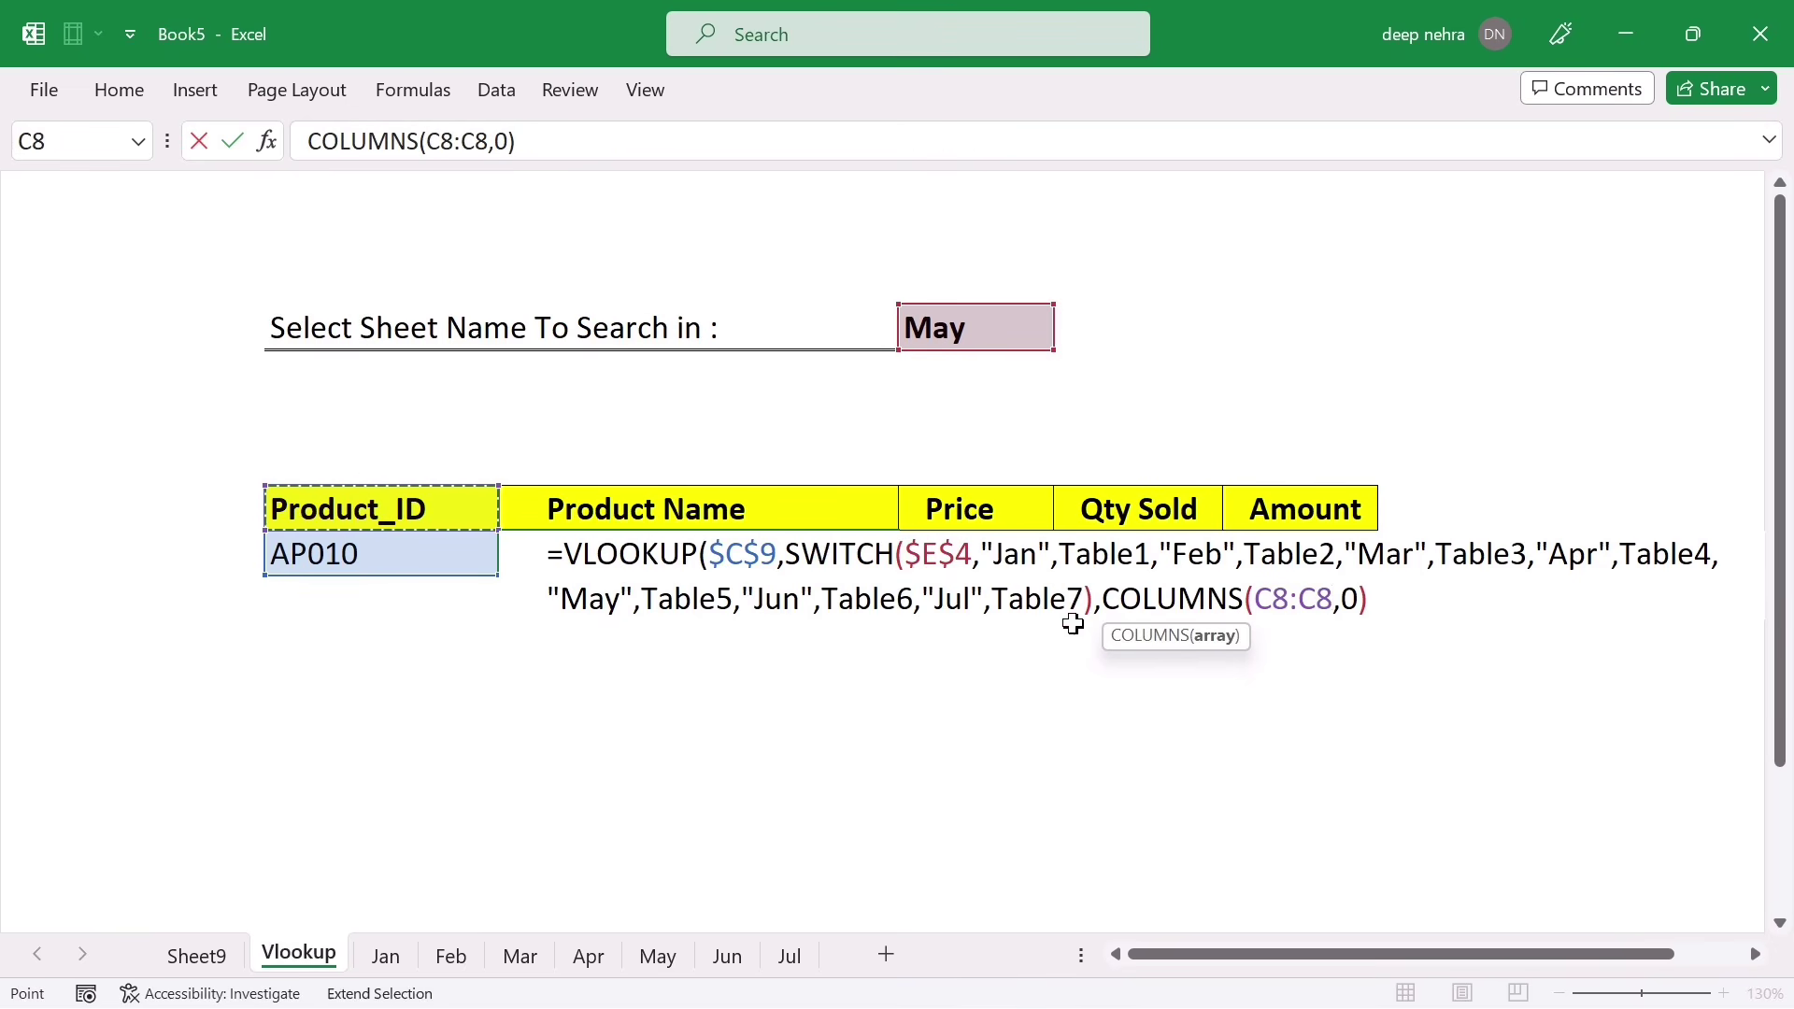
click(584, 504)
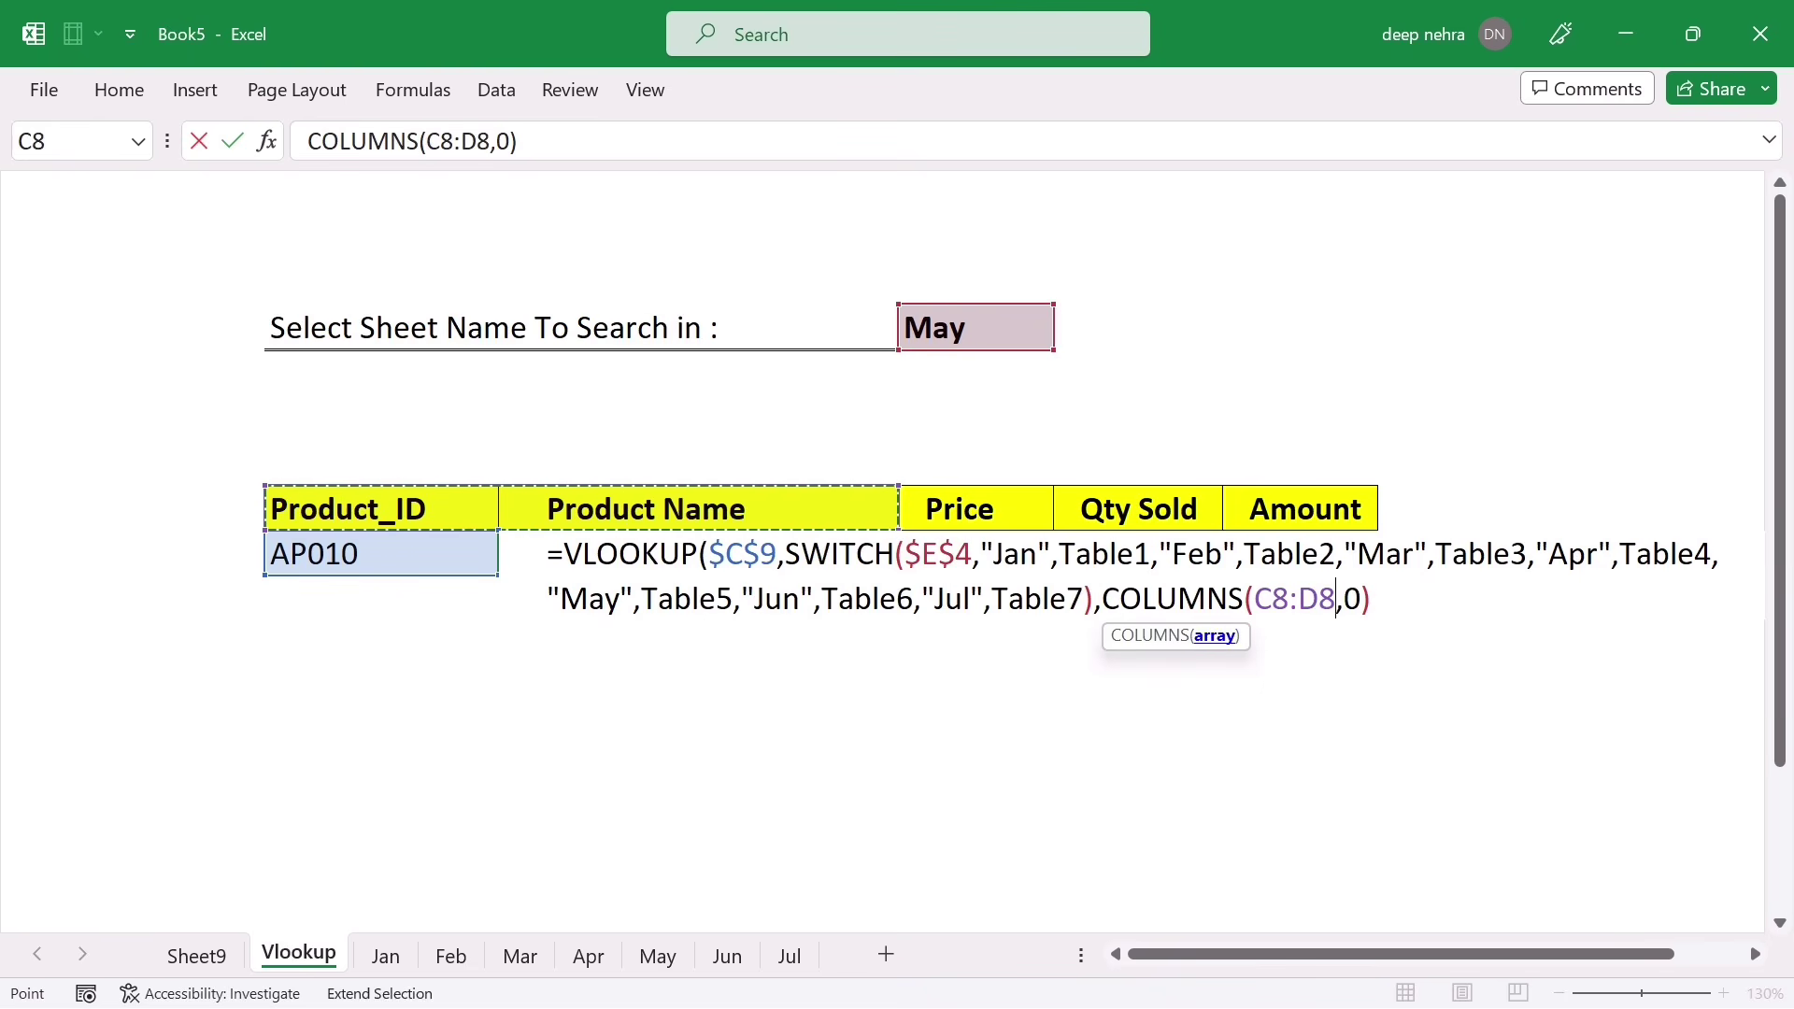
Make the first cell of the COLUMNS range in the D9 formula the absolute reference $C$8
drag(1338, 600, 1268, 596)
click(1268, 596)
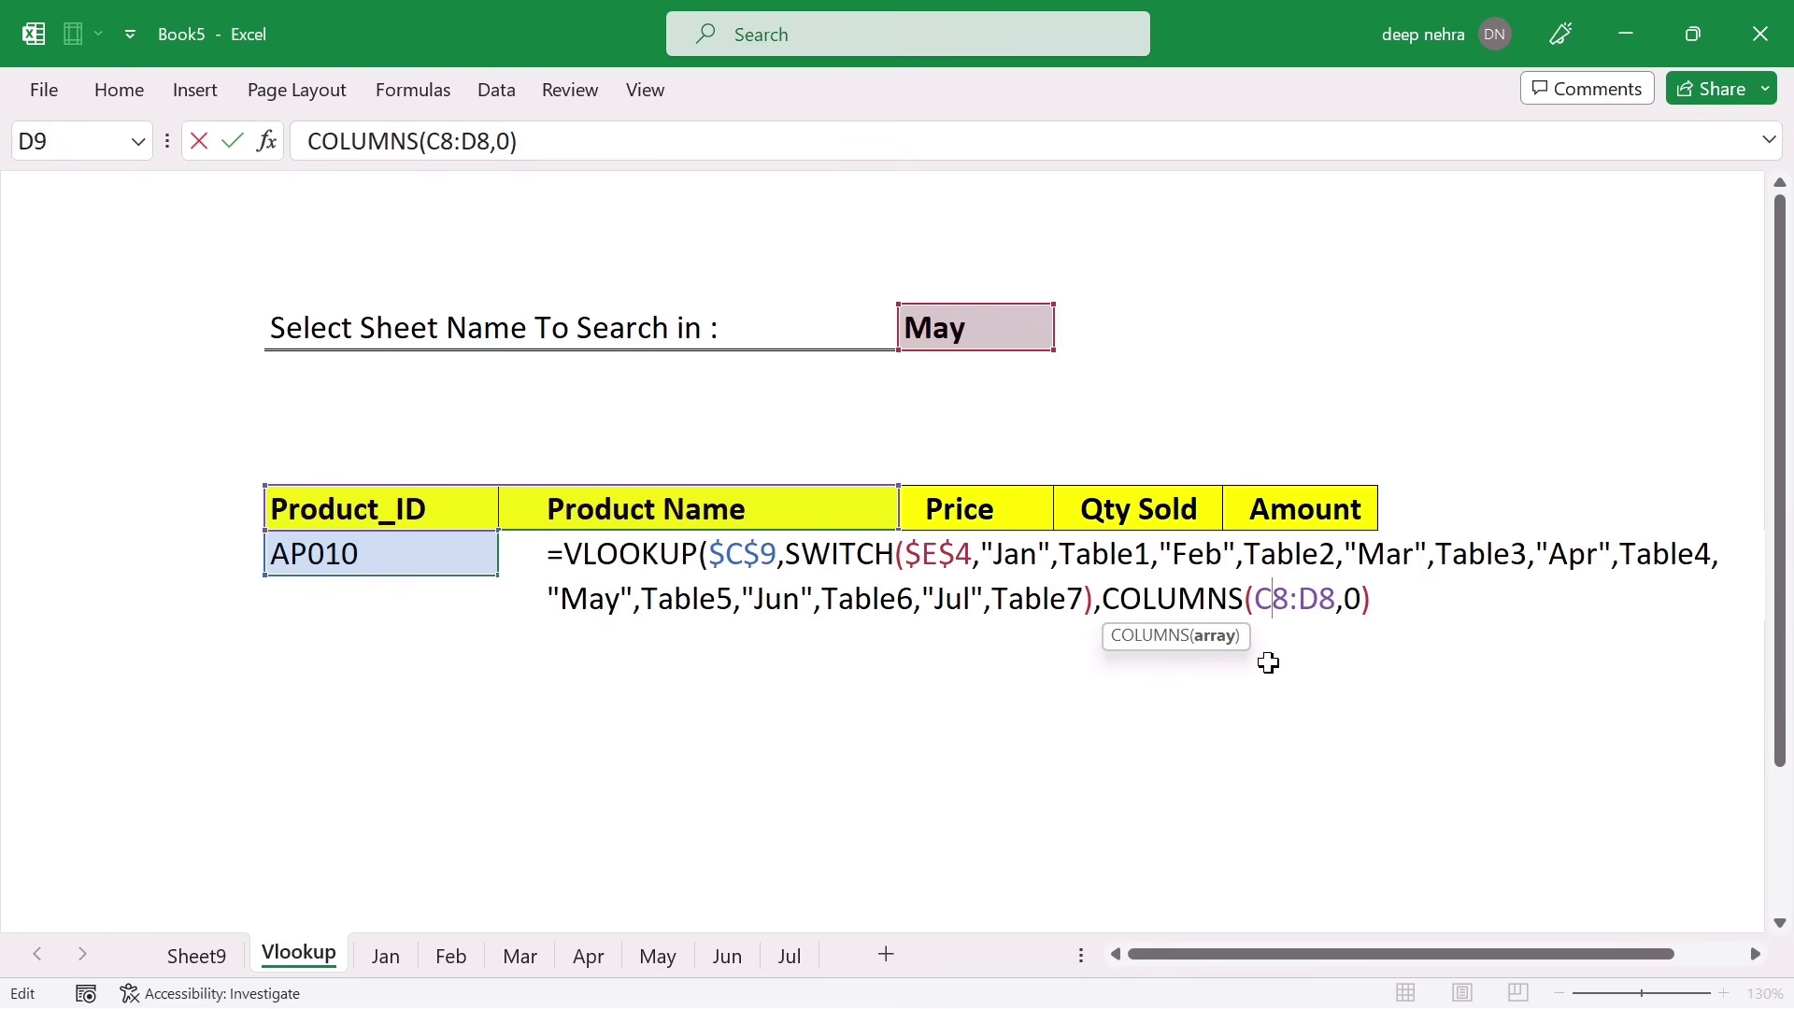
key(F4)
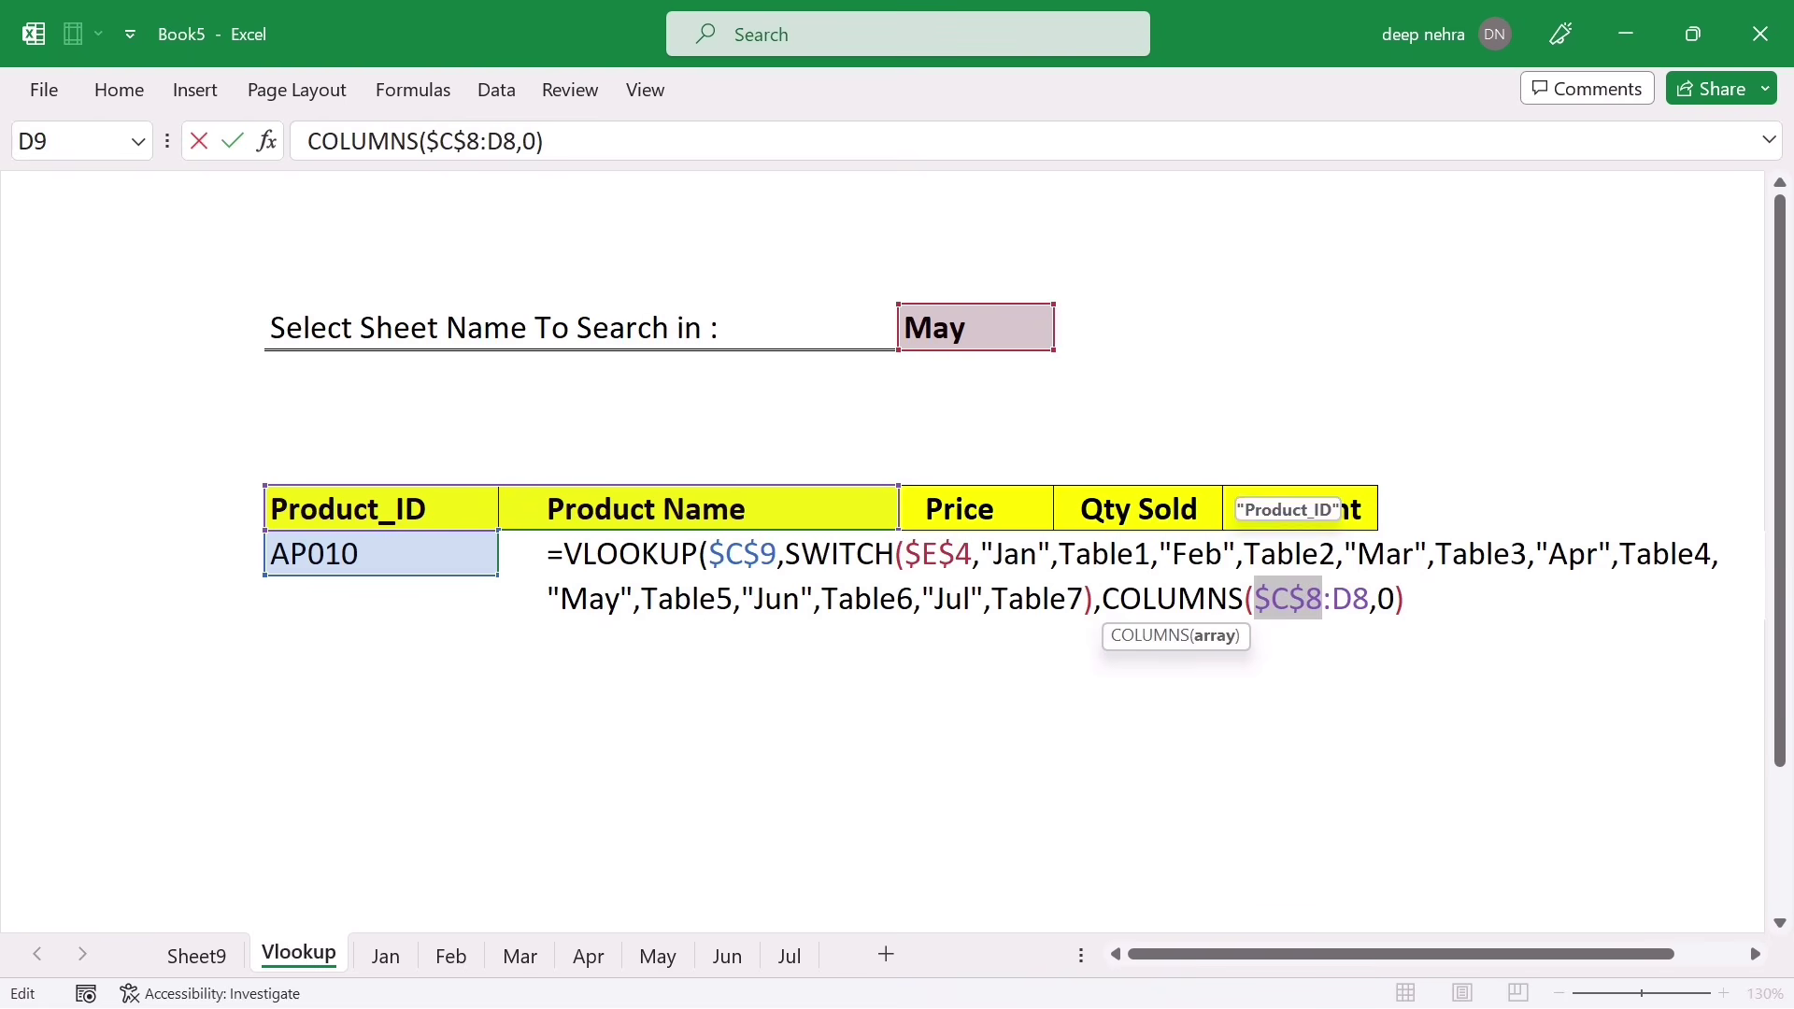
key(Right)
key(Right)
key(Right)
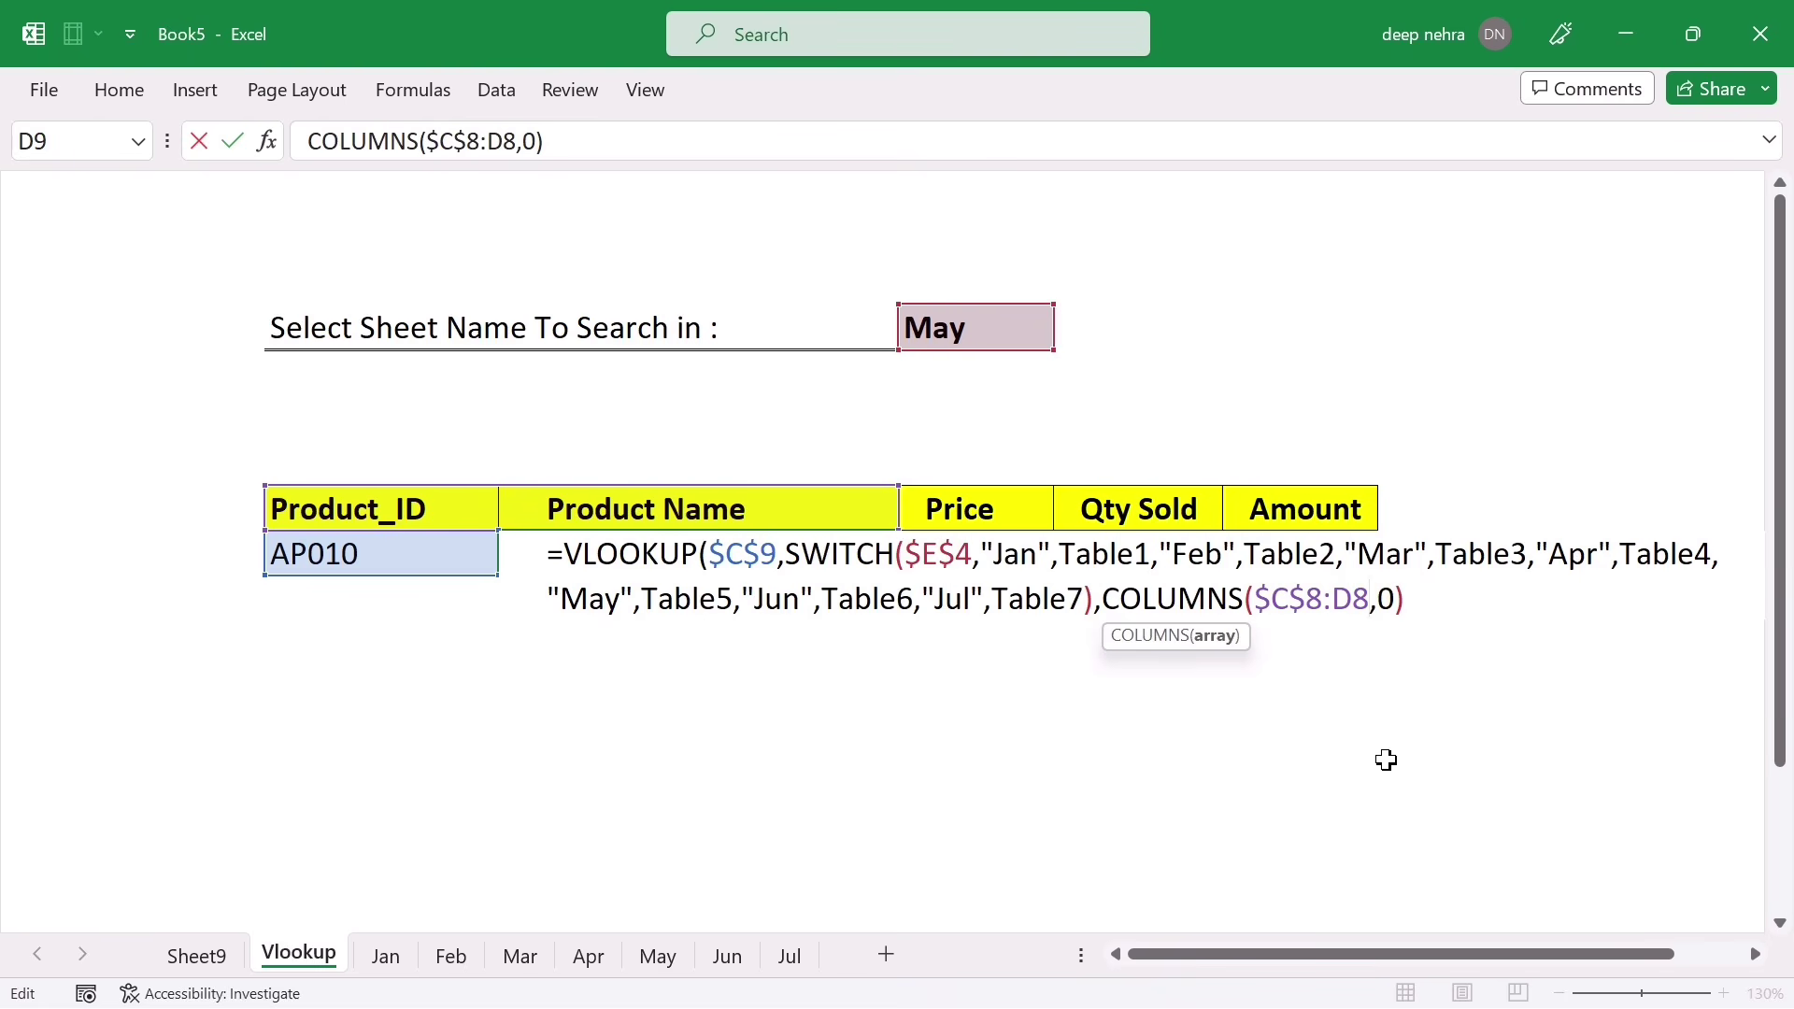
Close the COLUMNS function, enter the D9 formula and fill it across through the Amount cell
text())
key(Return)
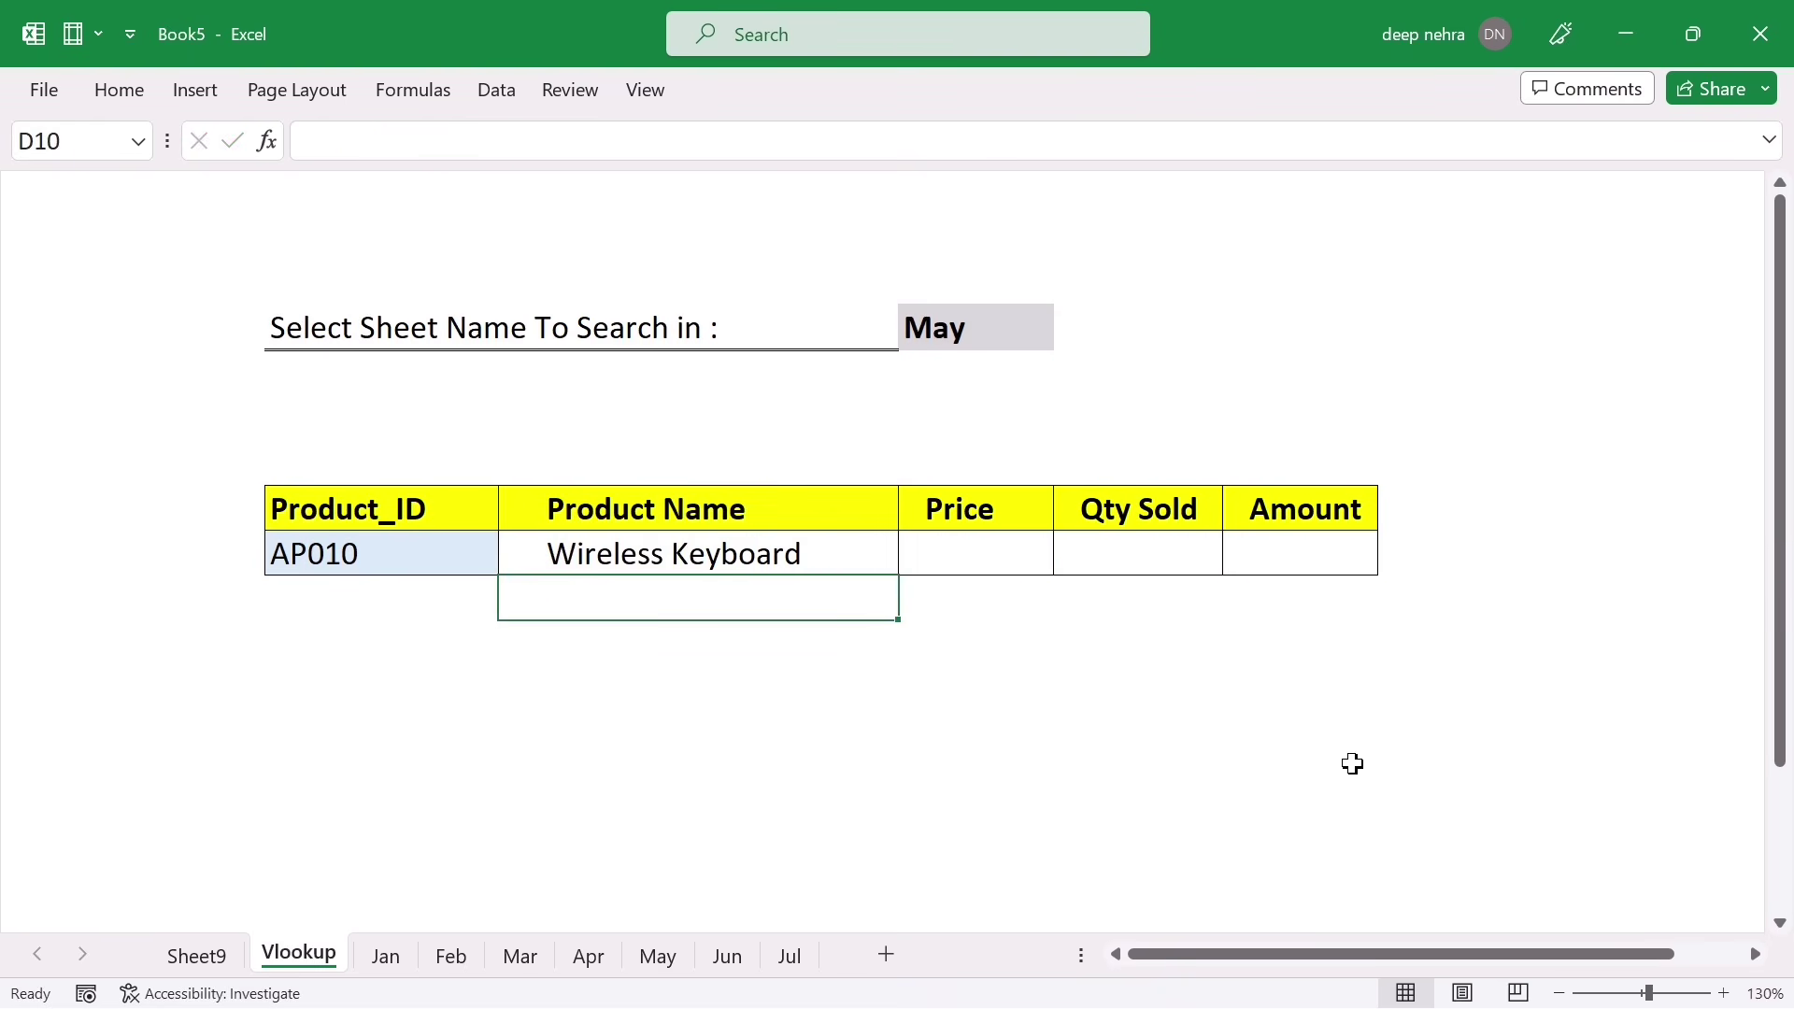
click(853, 557)
drag(899, 576, 1386, 559)
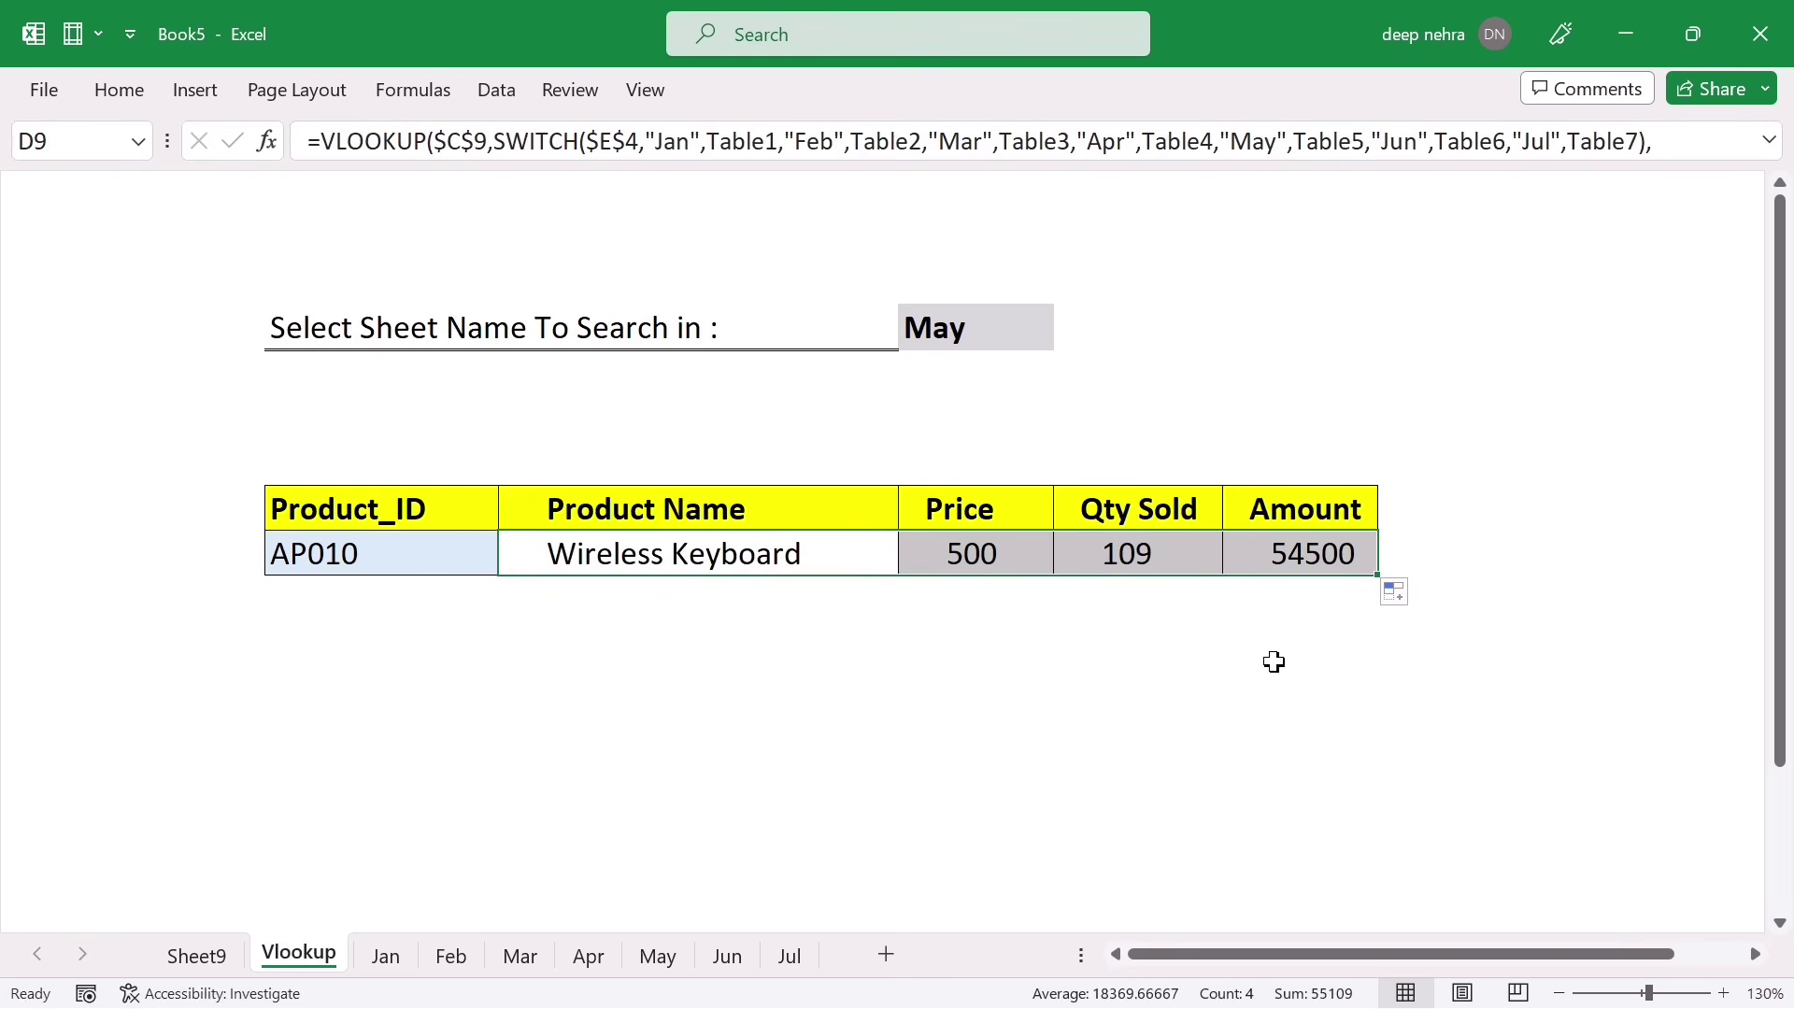